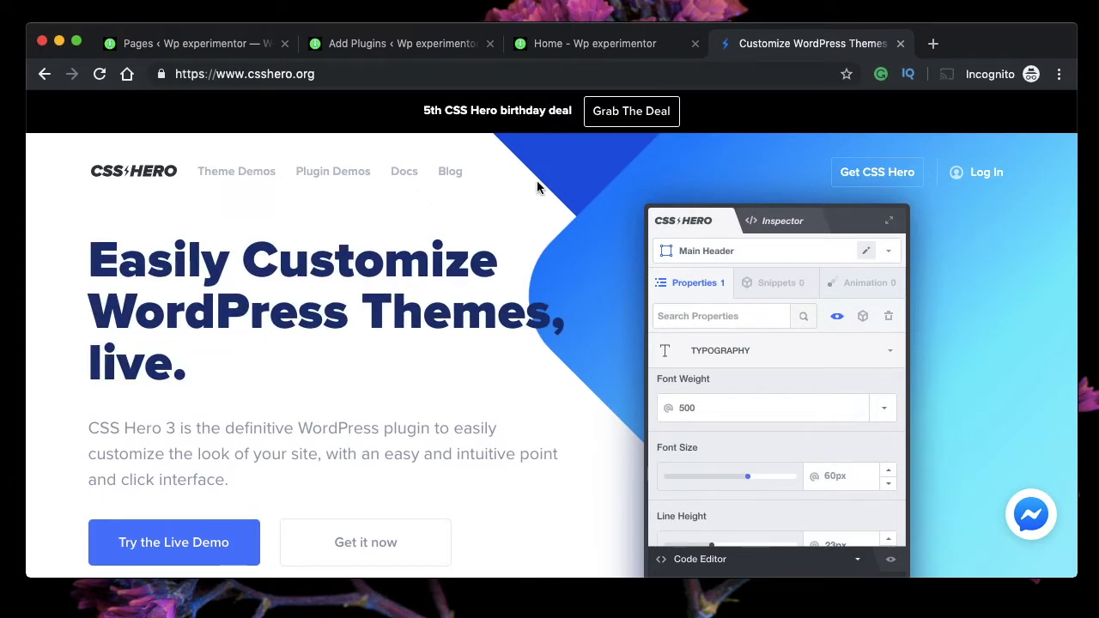
# Look over the CSS Hero home page at csshero.org and close its browser tab.
pyautogui.click(354, 77)
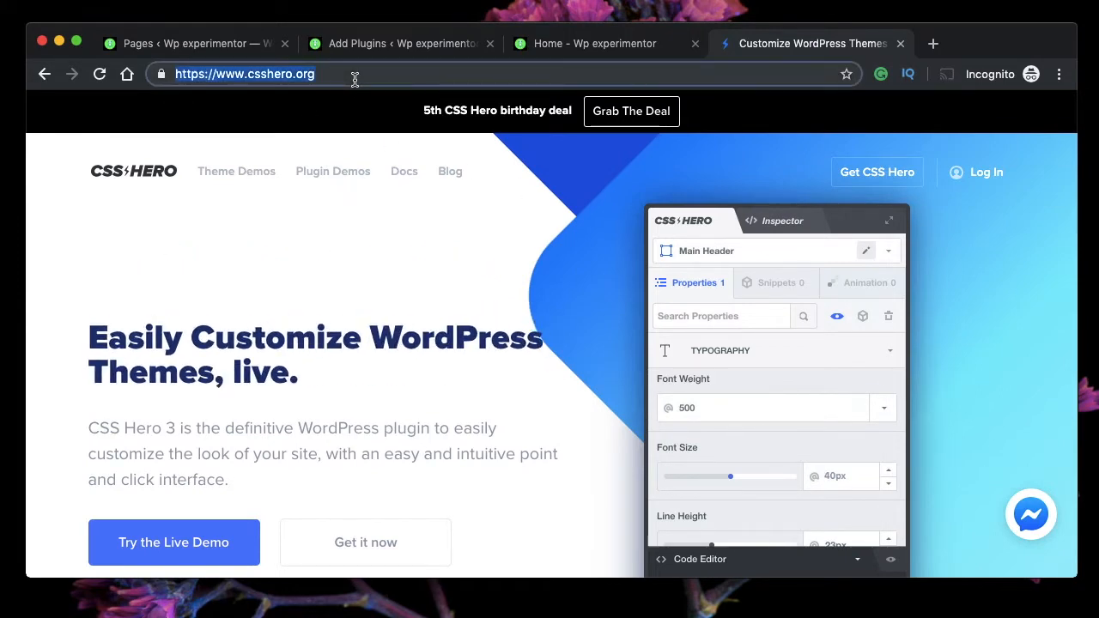
pyautogui.click(355, 80)
pyautogui.scroll(-5, 504, 349)
pyautogui.scroll(5, 504, 349)
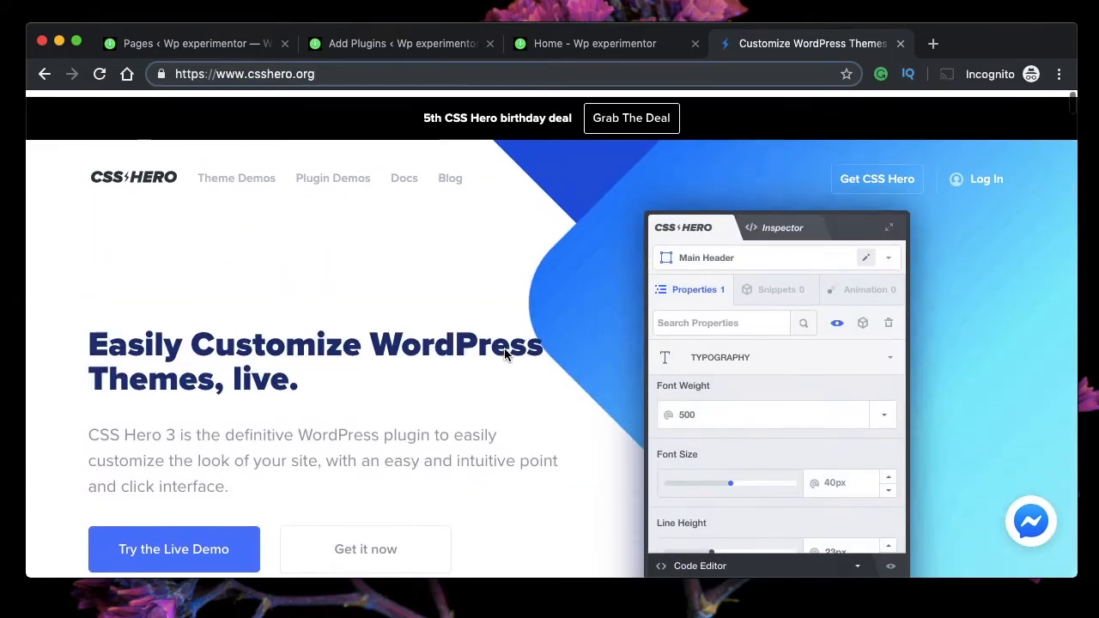
pyautogui.scroll(-5, 505, 354)
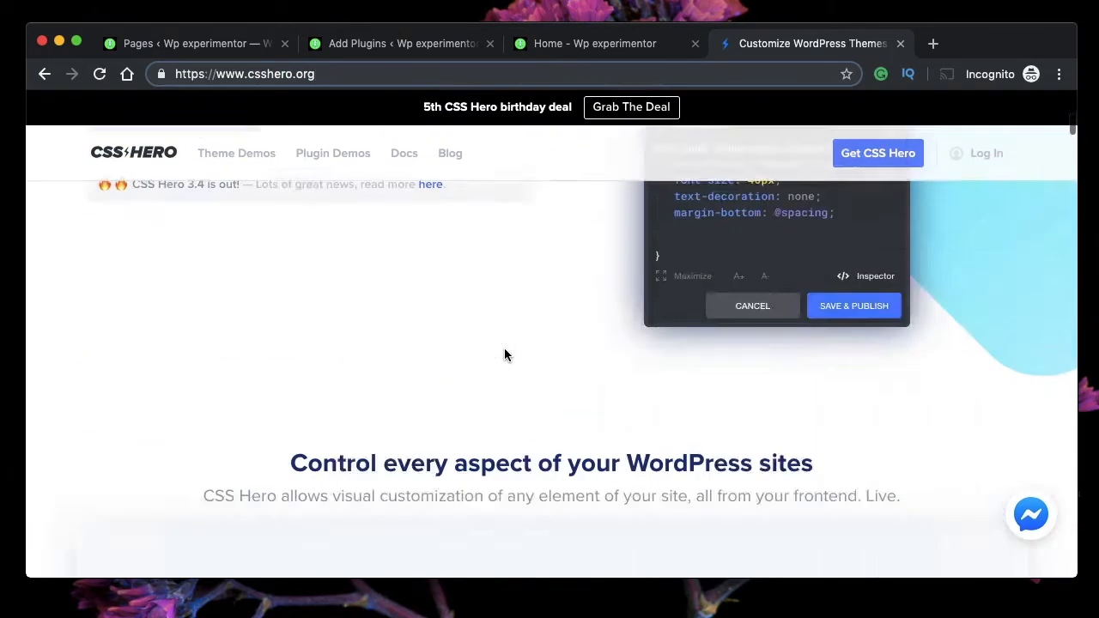
pyautogui.scroll(-2, 504, 354)
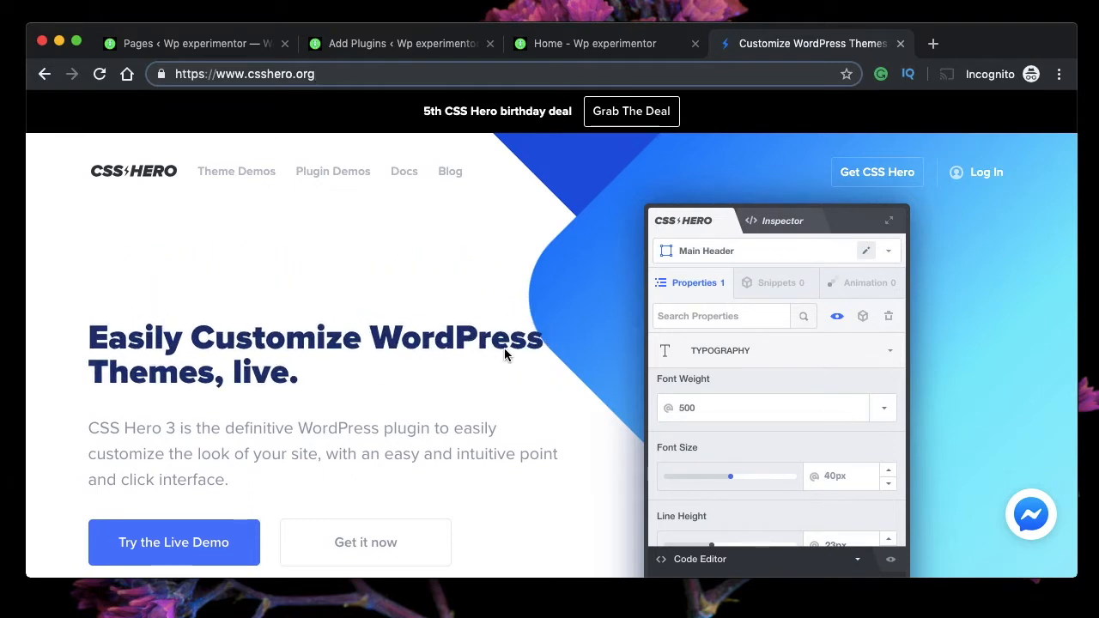
pyautogui.click(900, 42)
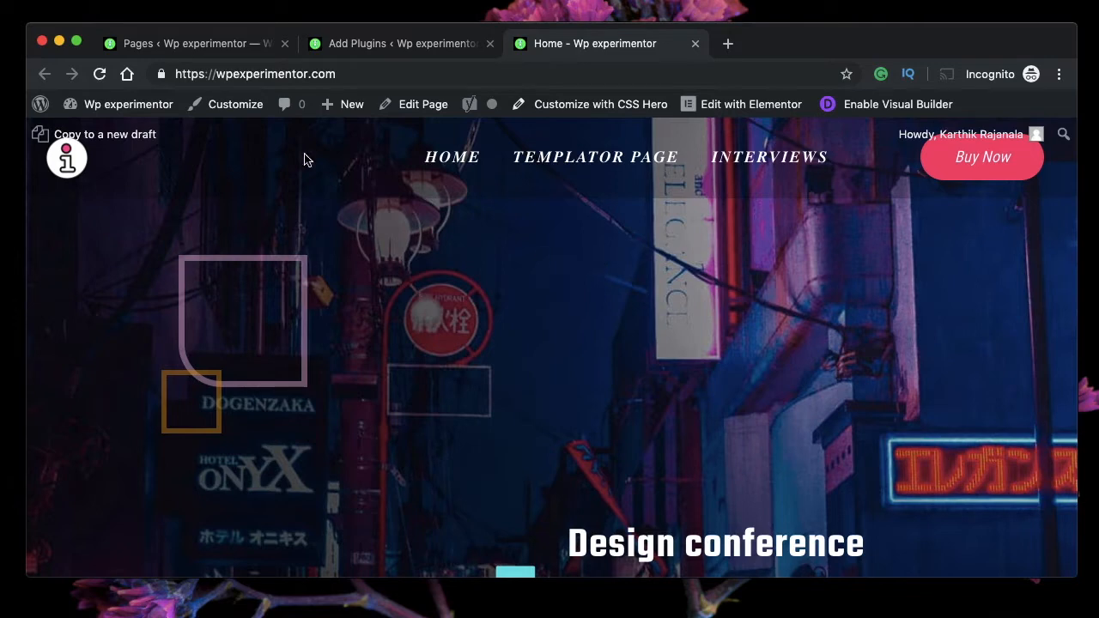
# Show the plugin zip upload form on the Add Plugins page and cancel out of its file chooser.
pyautogui.click(412, 48)
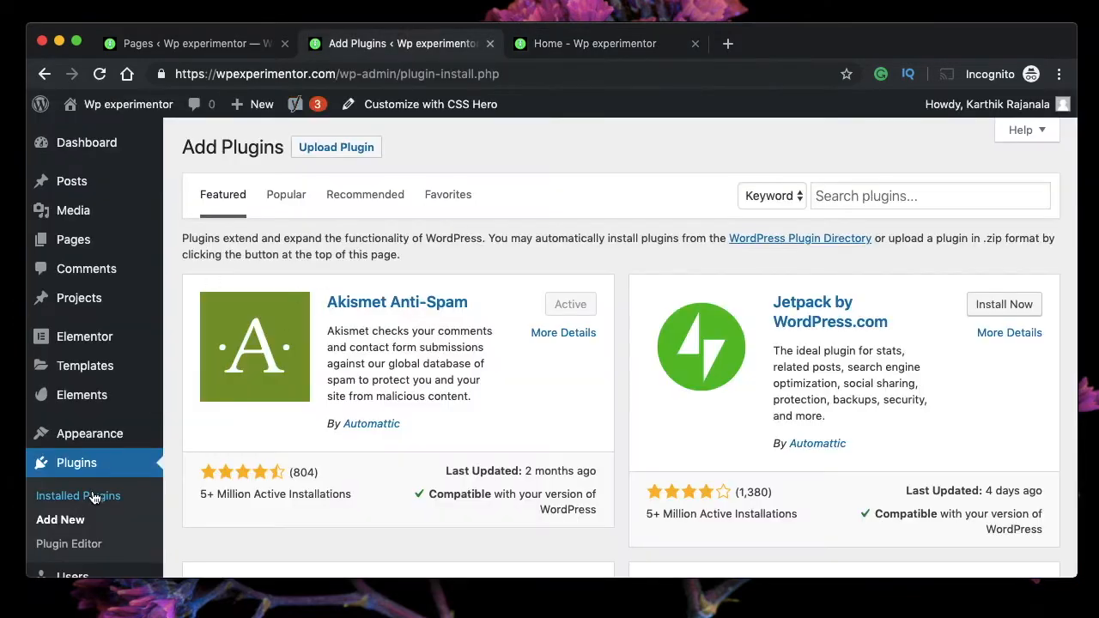
pyautogui.click(336, 147)
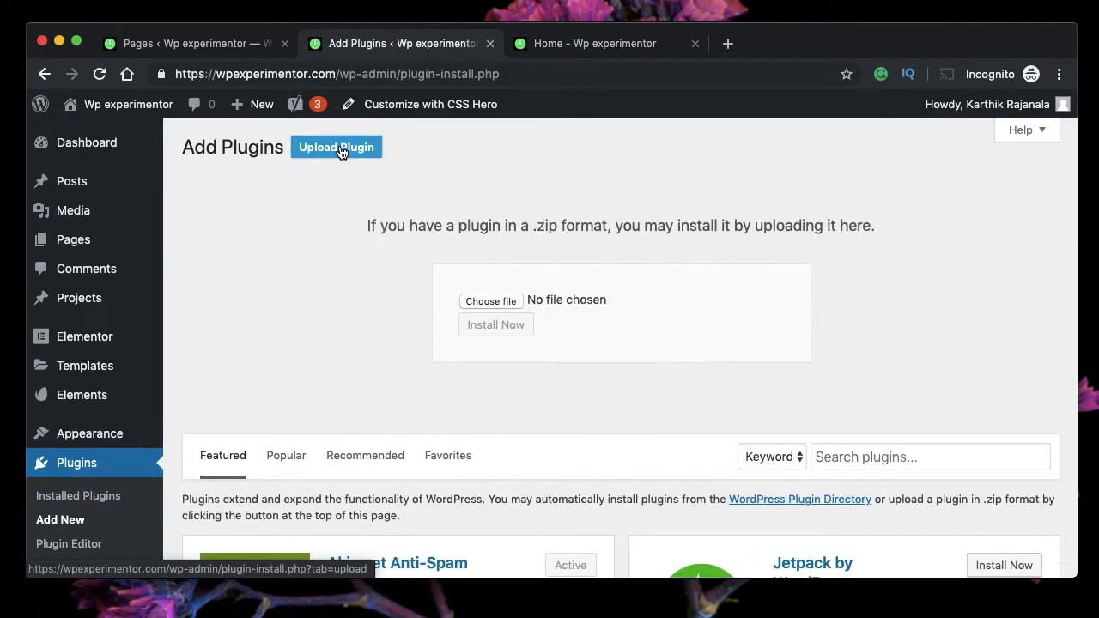
pyautogui.click(490, 301)
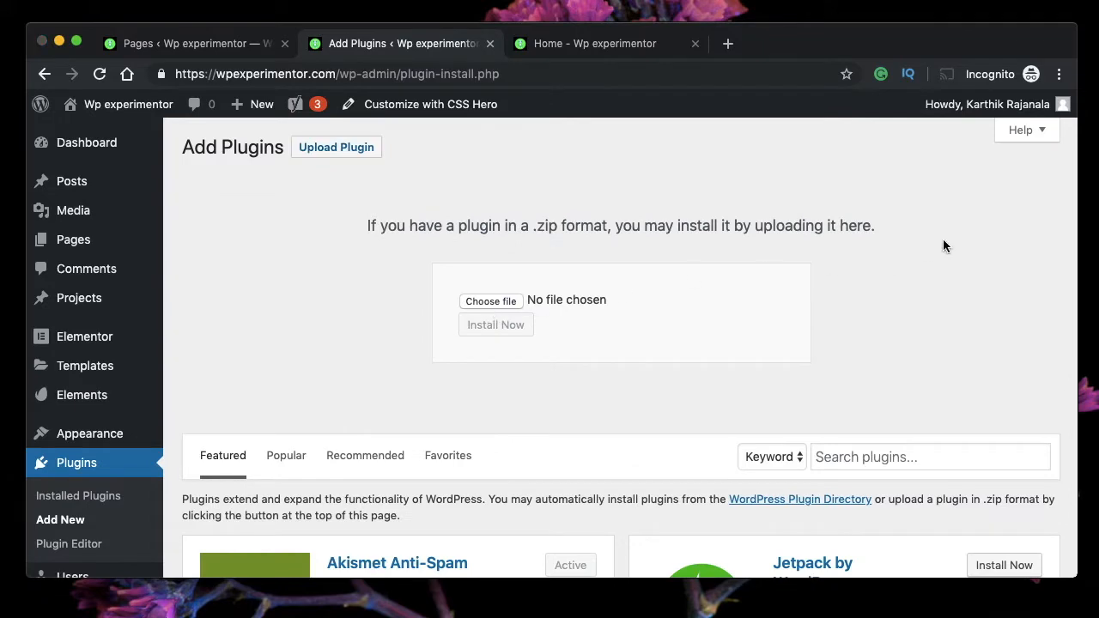
pyautogui.click(823, 445)
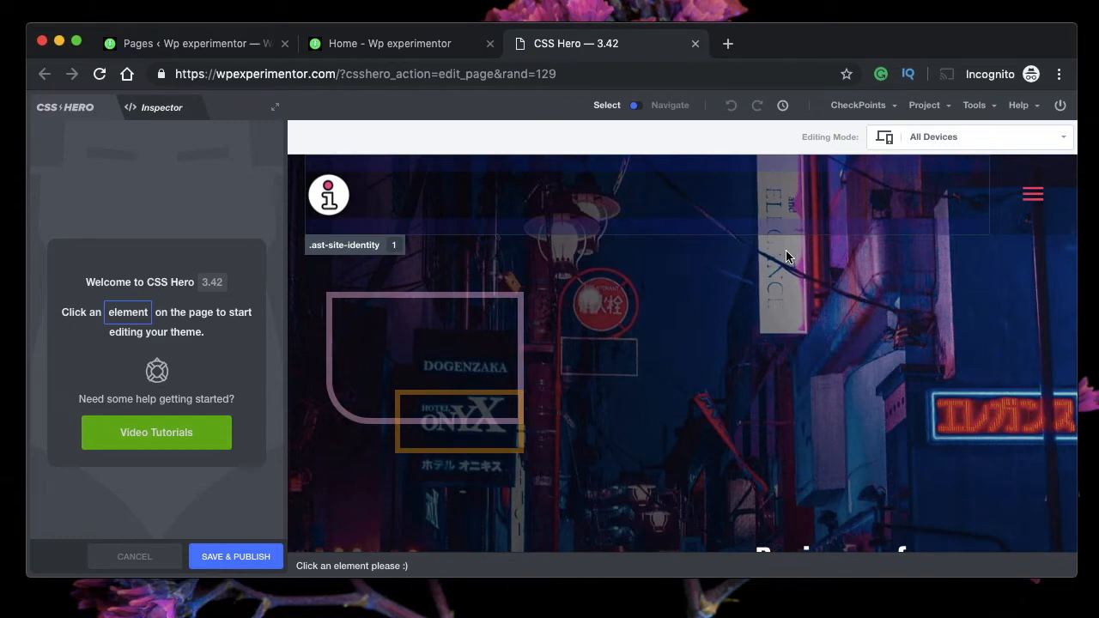
# Select an element in the home page's top section in the CSS Hero editor and close the editor.
pyautogui.click(507, 332)
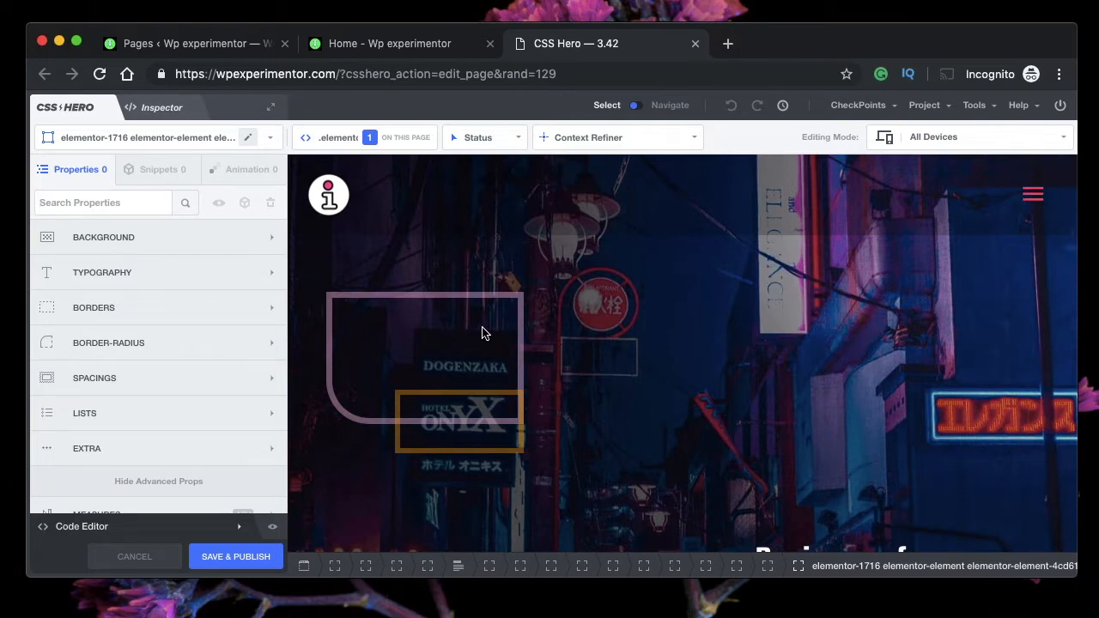
pyautogui.press('super+w')
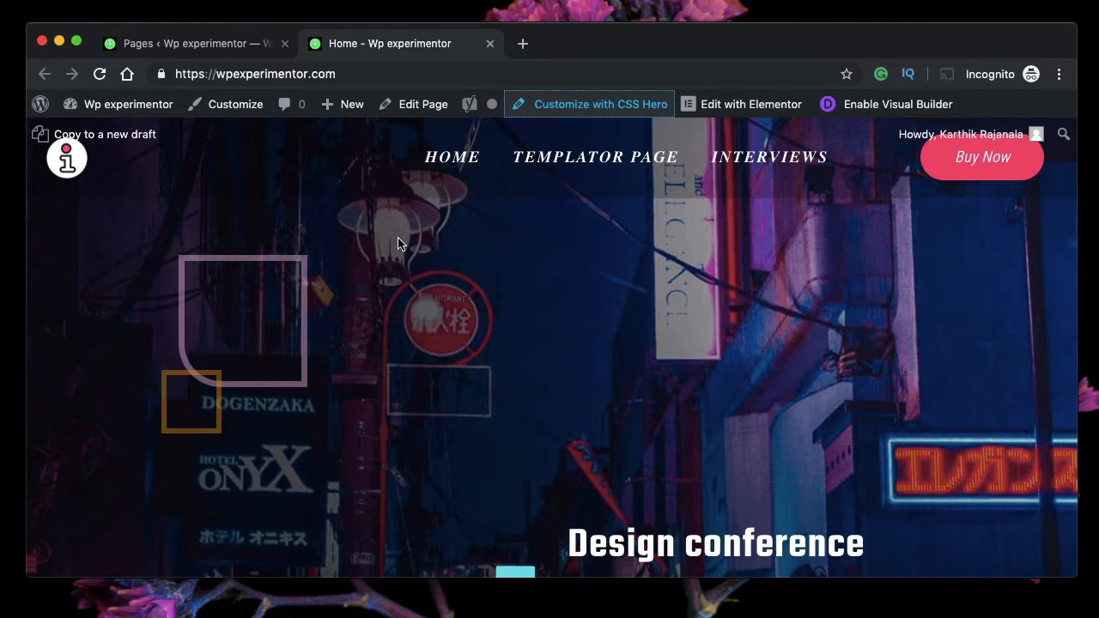
# Locate the Home front page in the WordPress Pages list and open it for editing in a new tab.
pyautogui.click(161, 46)
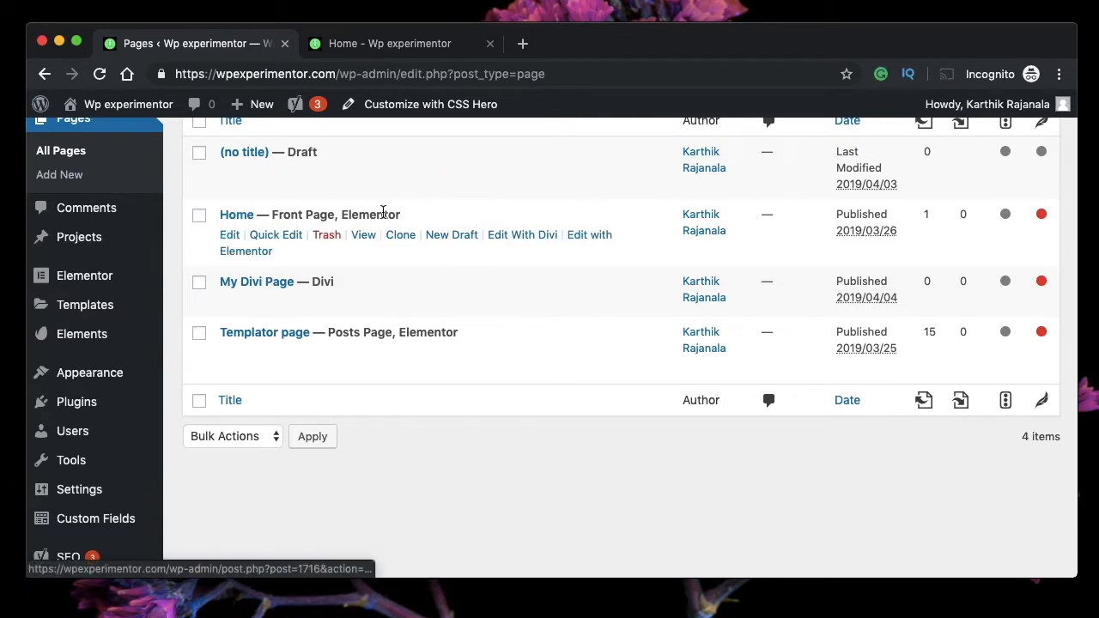
pyautogui.tripleClick(378, 214)
pyautogui.tripleClick(378, 214)
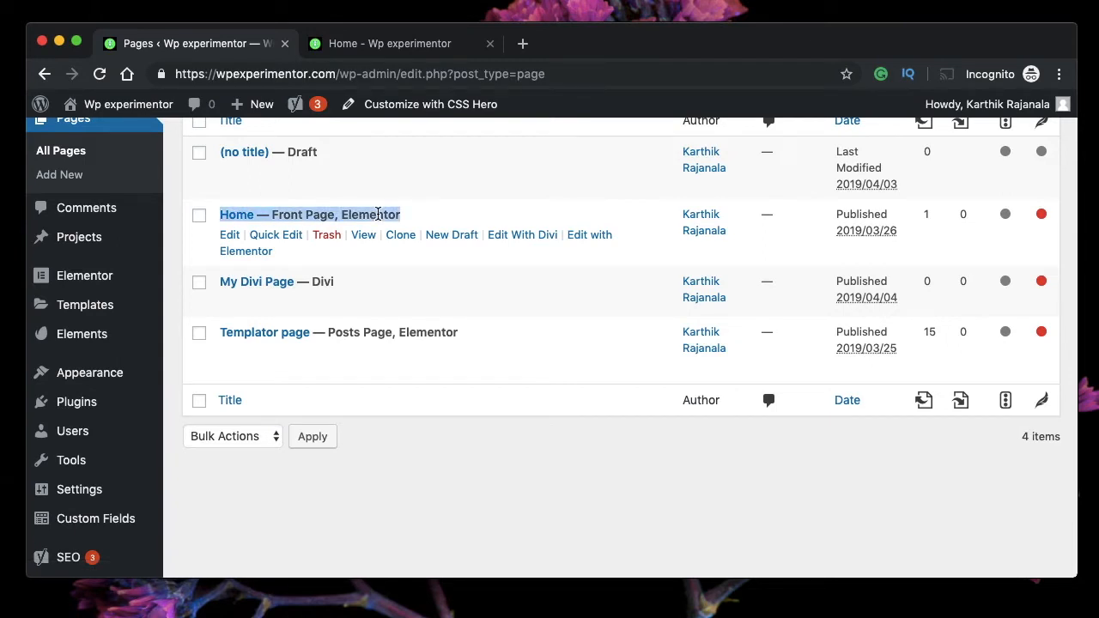
pyautogui.click(378, 214)
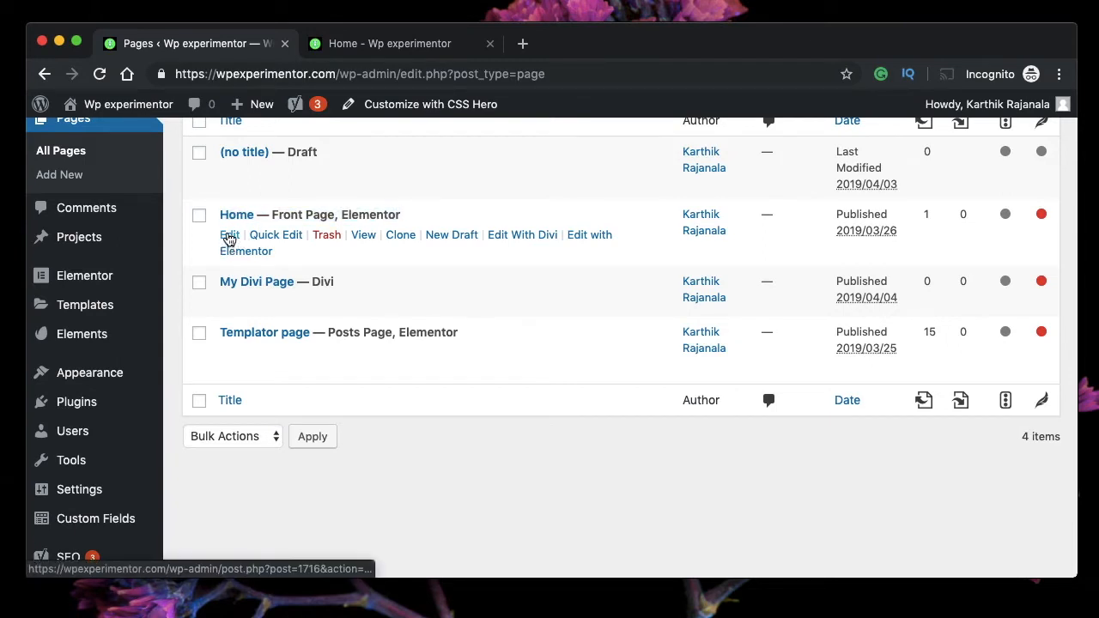
pyautogui.click(230, 238)
pyautogui.click(421, 49)
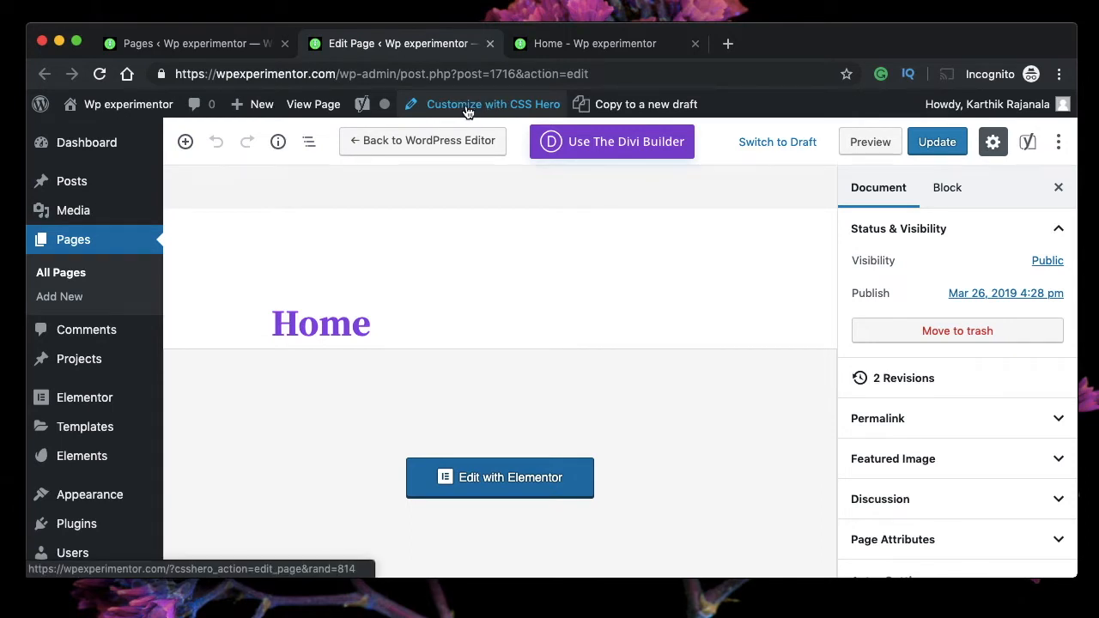
# Launch CSS Hero from the Home page's edit screen, and close the opened tabs to return to the Pages list.
pyautogui.keyDown('super'); pyautogui.click(467, 112); pyautogui.keyUp('super')
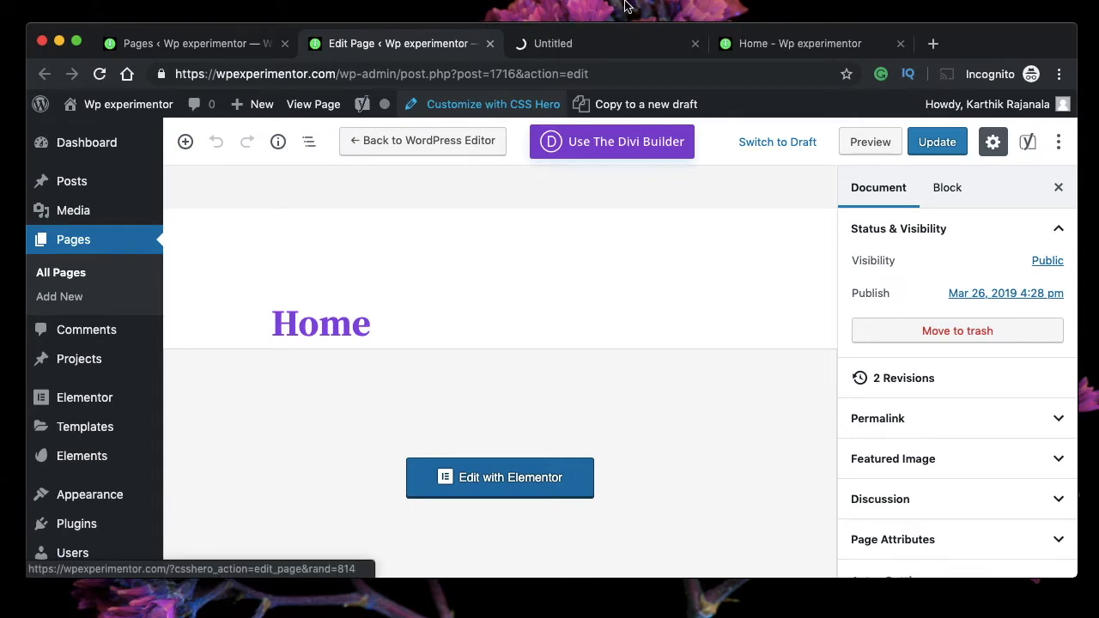
pyautogui.click(627, 47)
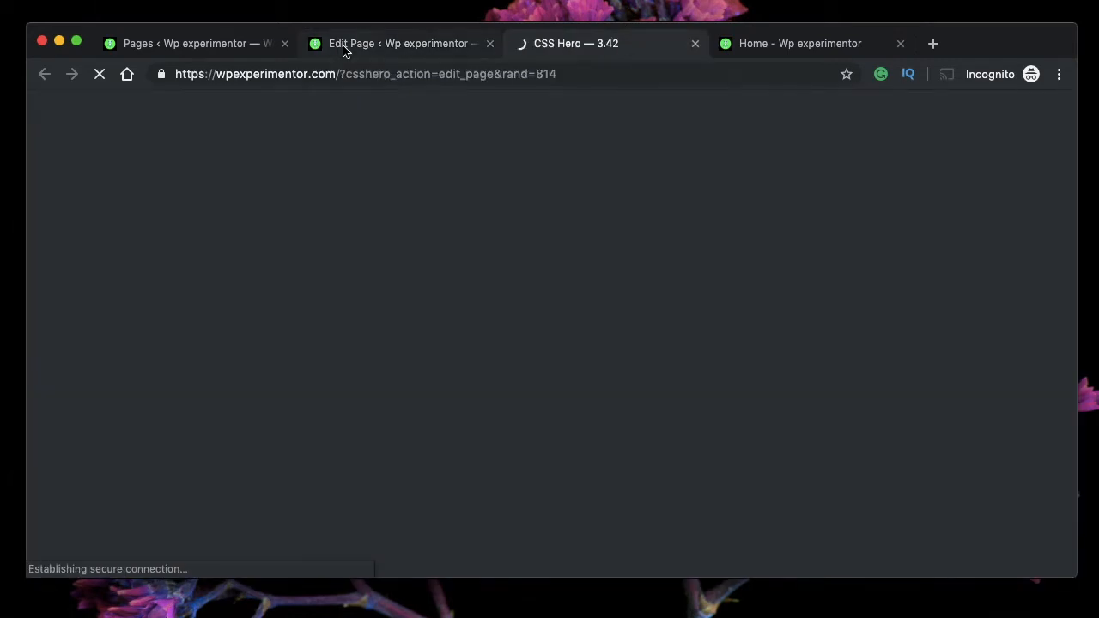
pyautogui.click(360, 50)
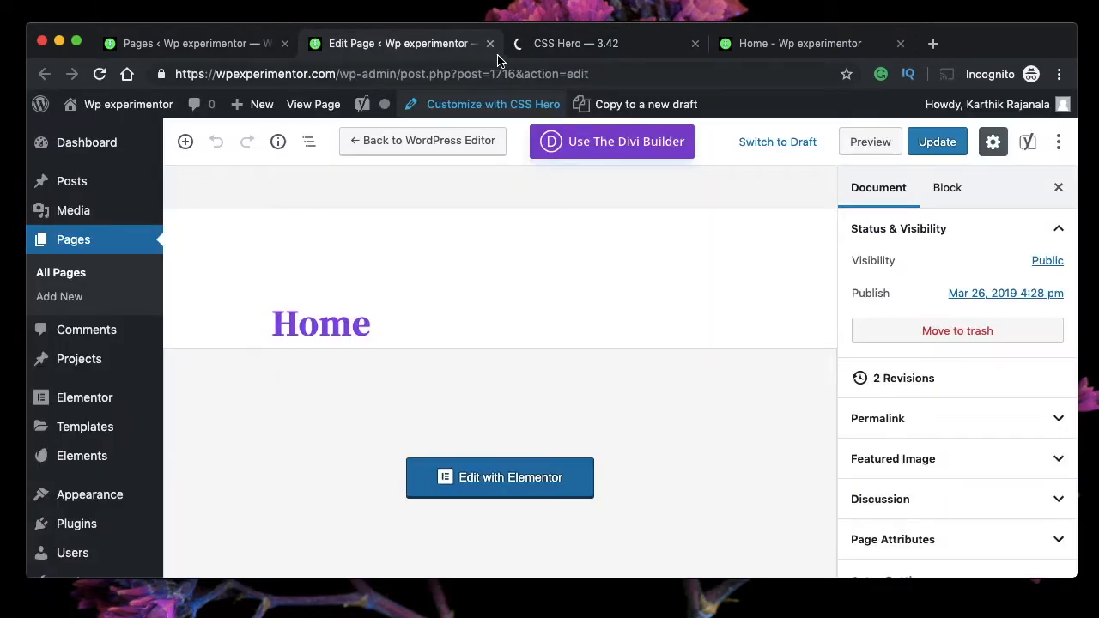
pyautogui.press('super+w')
pyautogui.click(189, 49)
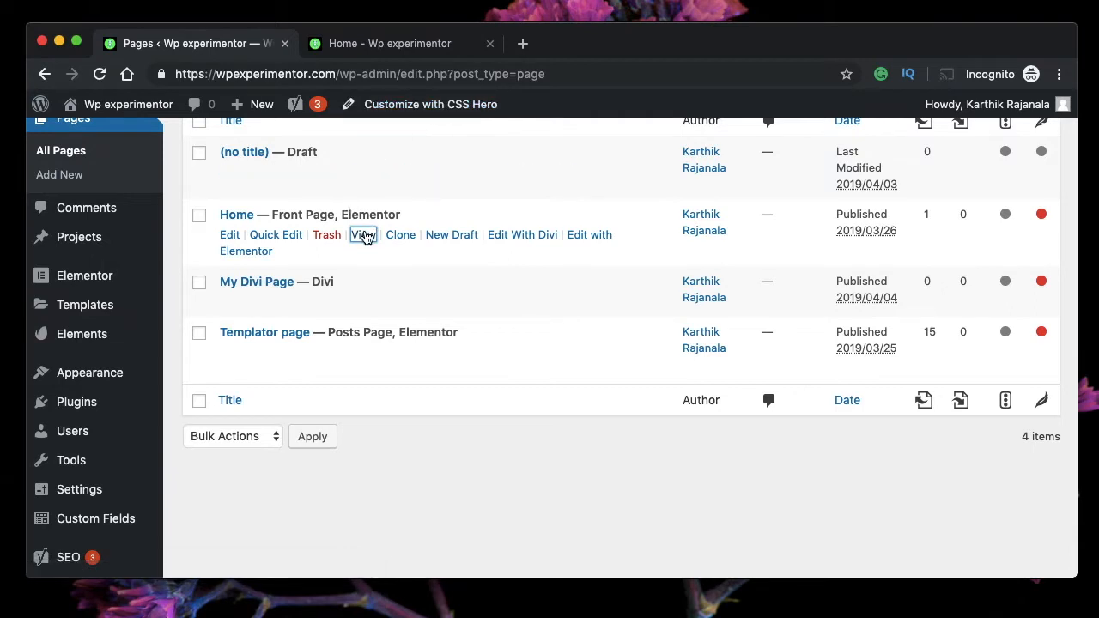
# View the live Home page from the Pages list in a fresh tab and launch CSS Hero customization on it.
pyautogui.keyDown('super'); pyautogui.click(364, 237); pyautogui.keyUp('super')
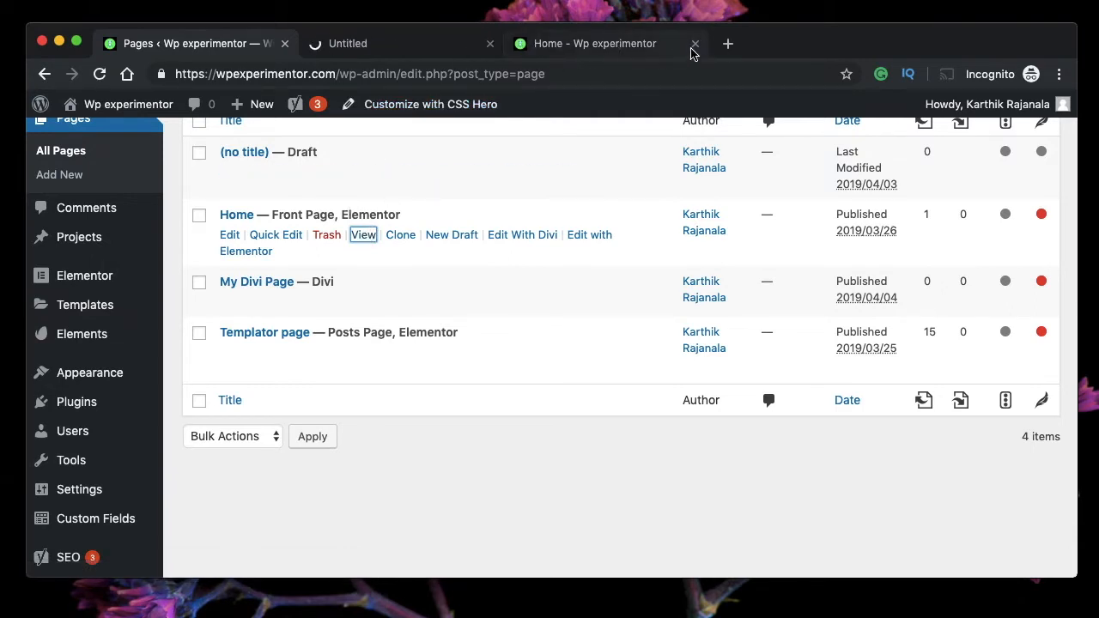
pyautogui.click(661, 43)
pyautogui.click(395, 42)
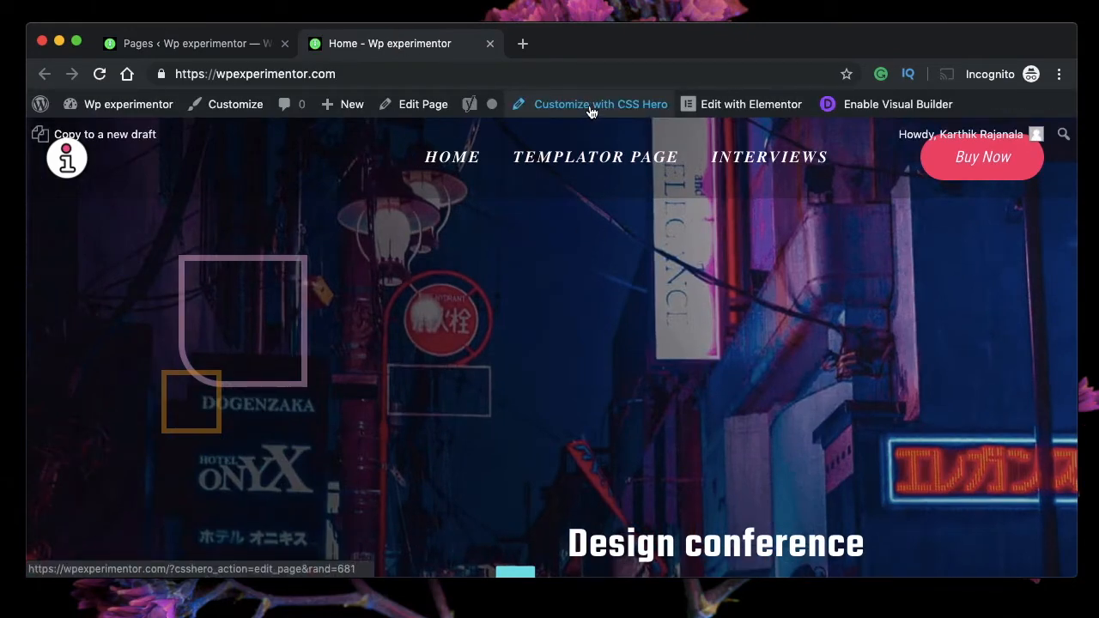
pyautogui.click(590, 108)
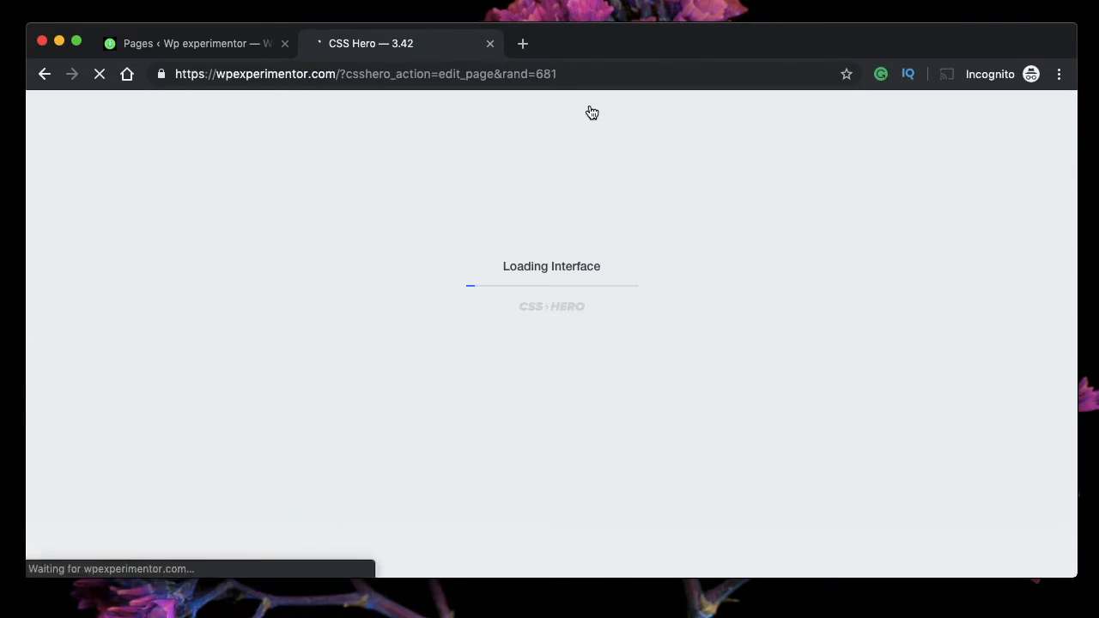
pyautogui.click(157, 44)
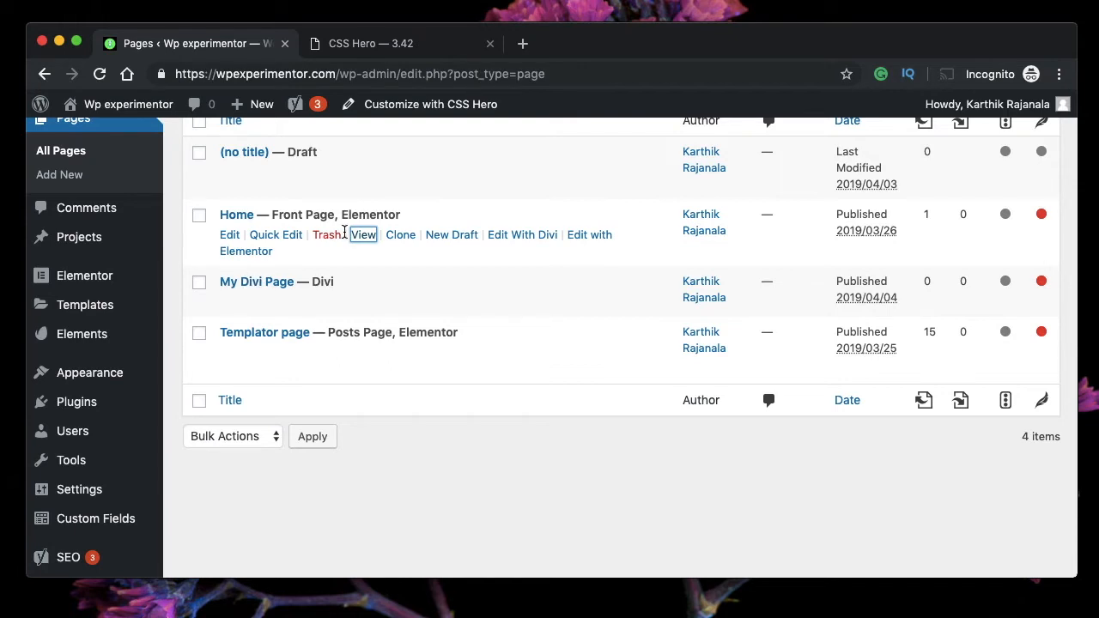
pyautogui.click(408, 47)
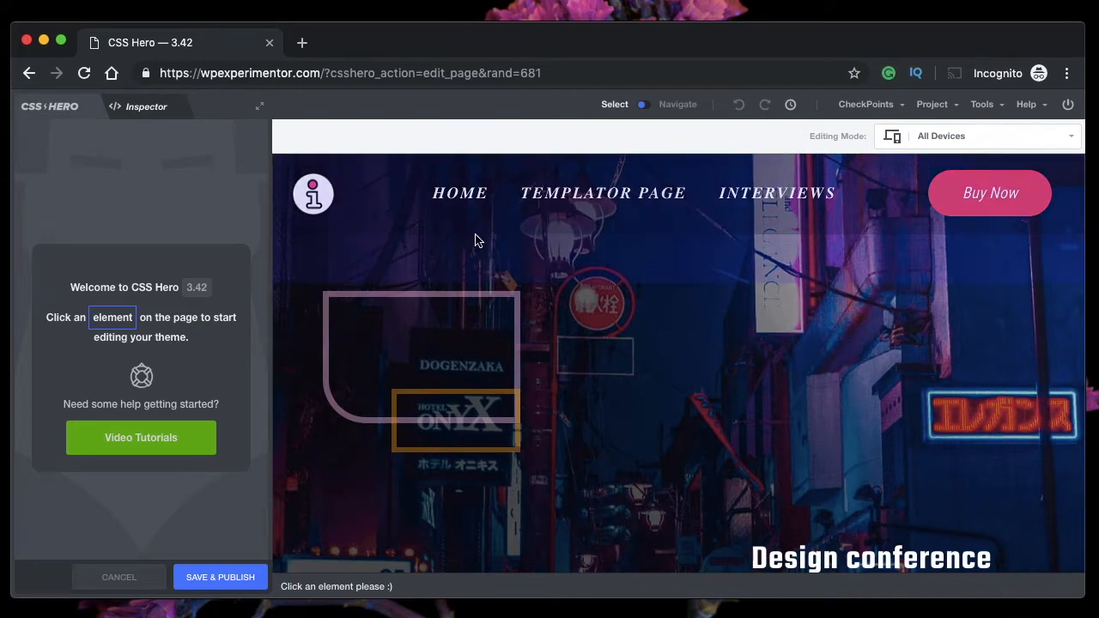
# Select the Home menu link, the site logo and the Buy Now button in turn as the element to edit.
pyautogui.click(462, 195)
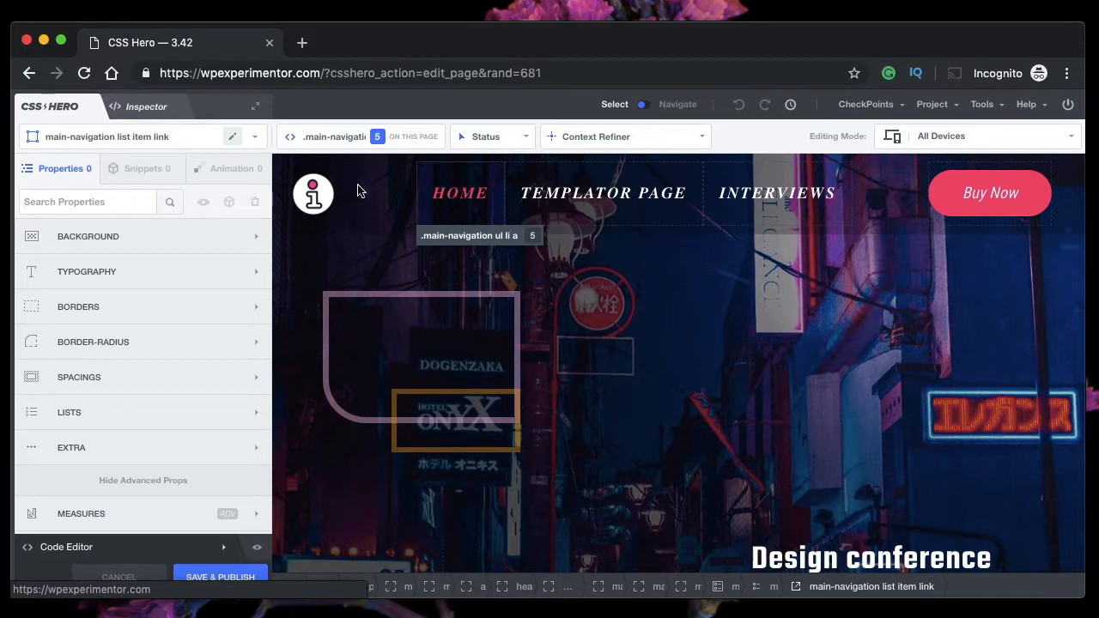
pyautogui.click(318, 198)
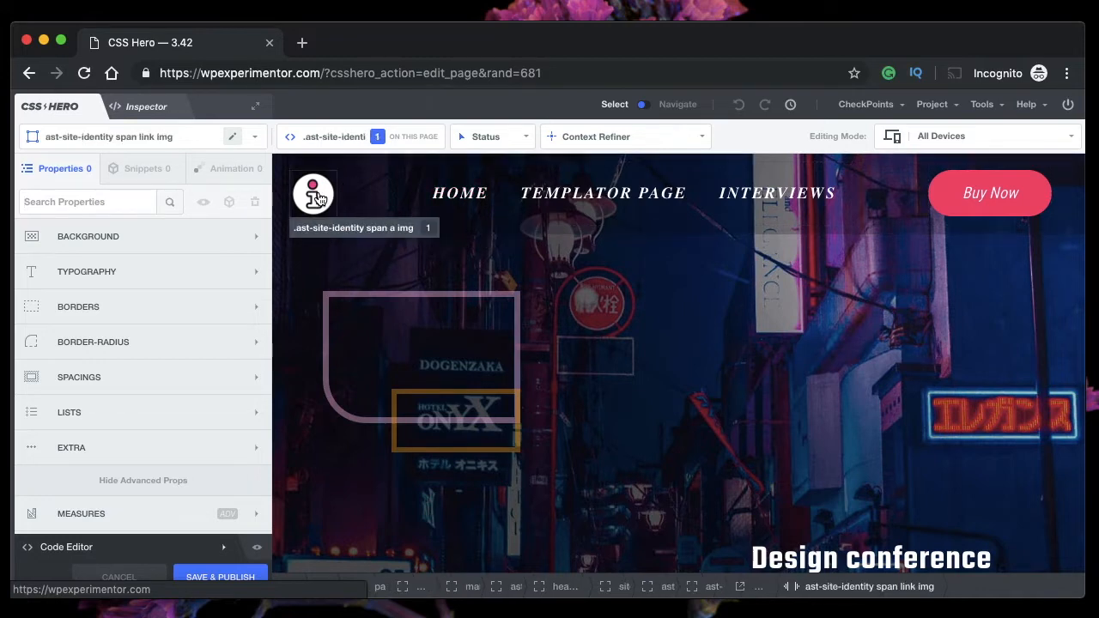
pyautogui.click(1014, 190)
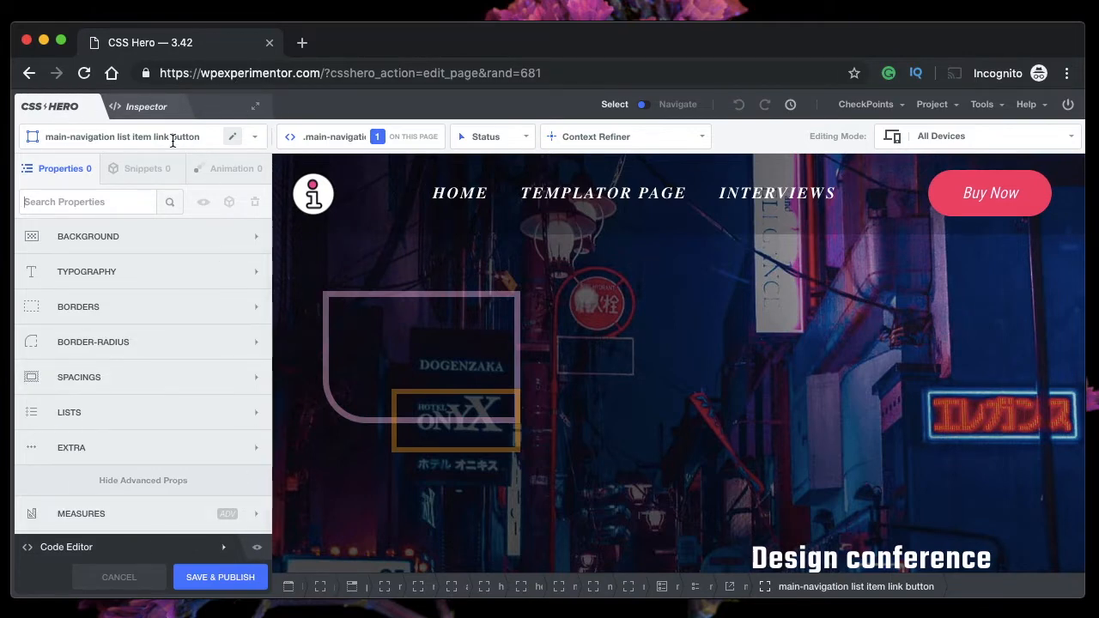
# Examine the property categories, snippets and animation options for the Buy Now button, and return to its properties.
pyautogui.scroll(-2, 89, 258)
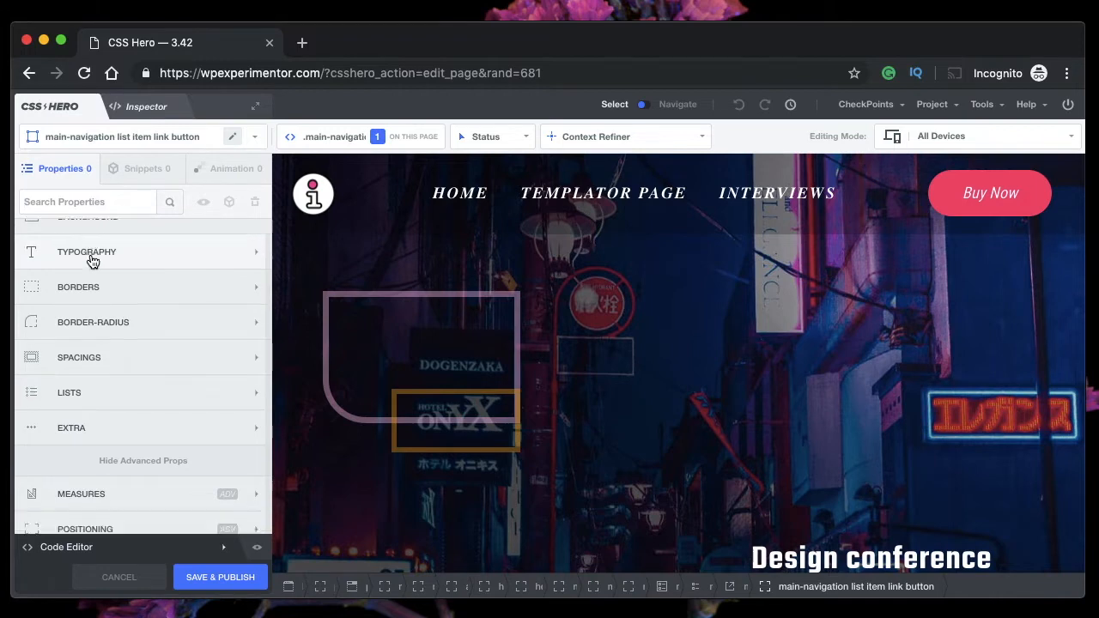
pyautogui.scroll(2, 92, 261)
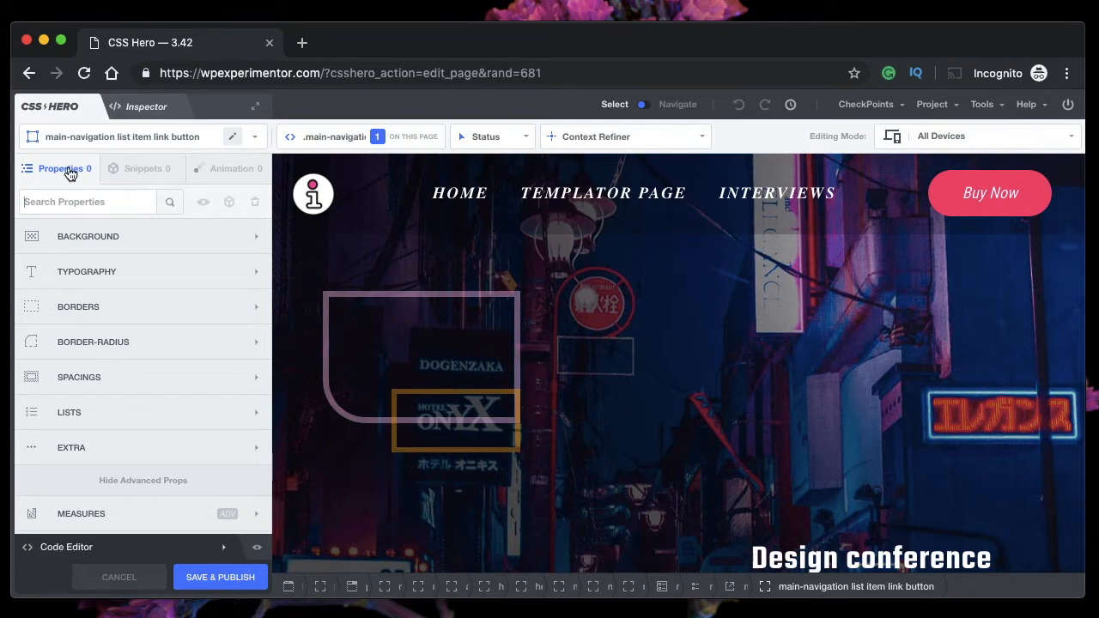
pyautogui.click(133, 171)
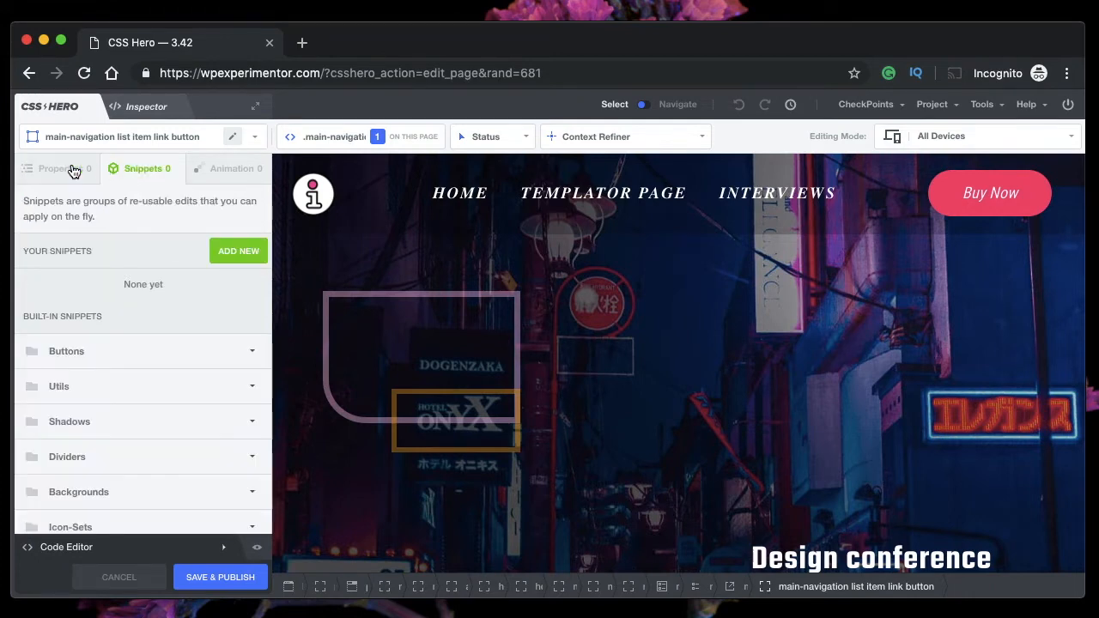
pyautogui.click(236, 175)
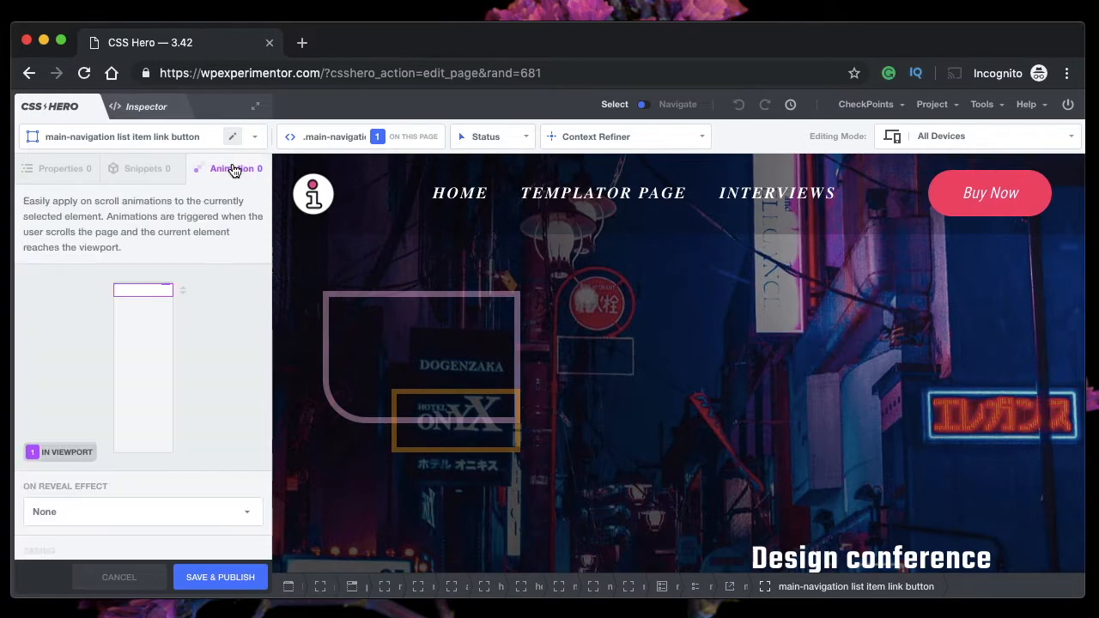
pyautogui.click(67, 169)
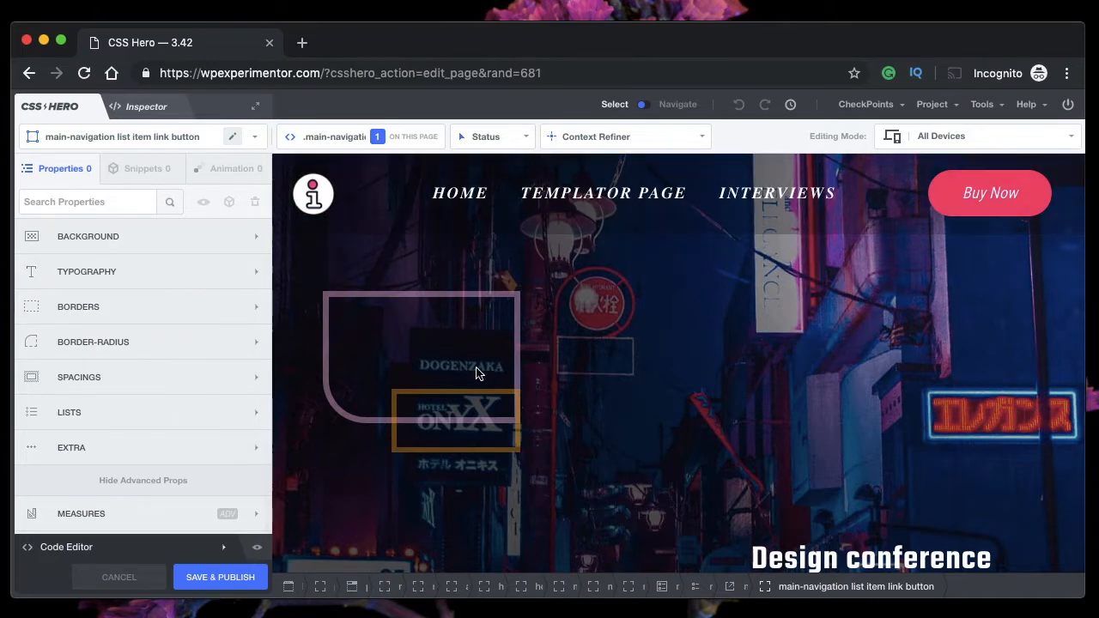
# Select the Tokyo heading on the page and undock the CSS Hero editing panel so it floats.
pyautogui.scroll(-2, 478, 373)
pyautogui.scroll(-2, 479, 372)
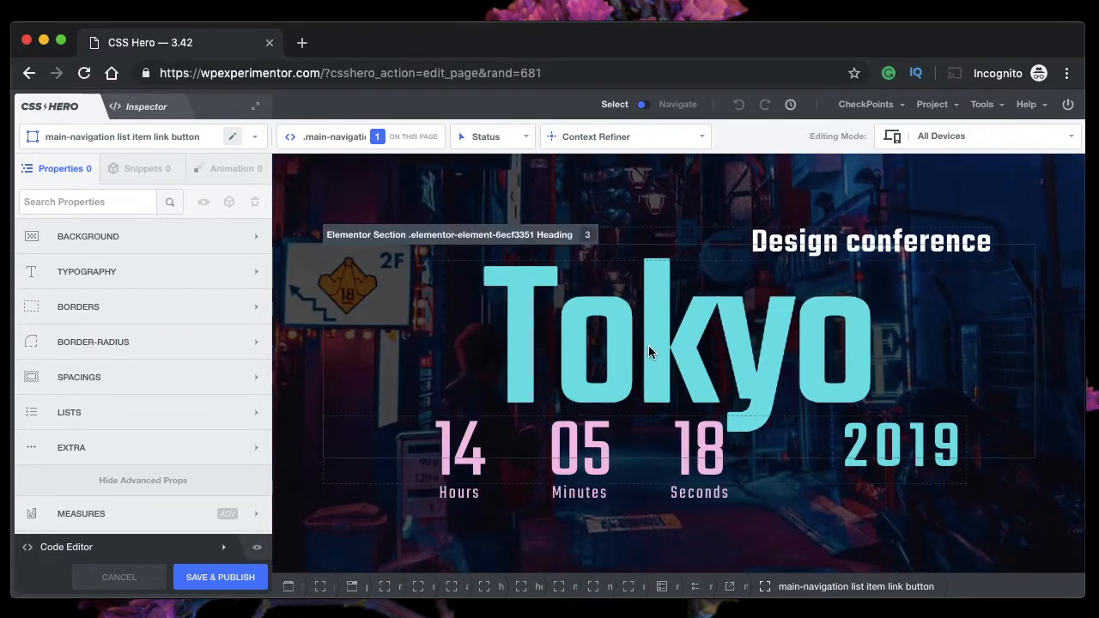
pyautogui.click(648, 346)
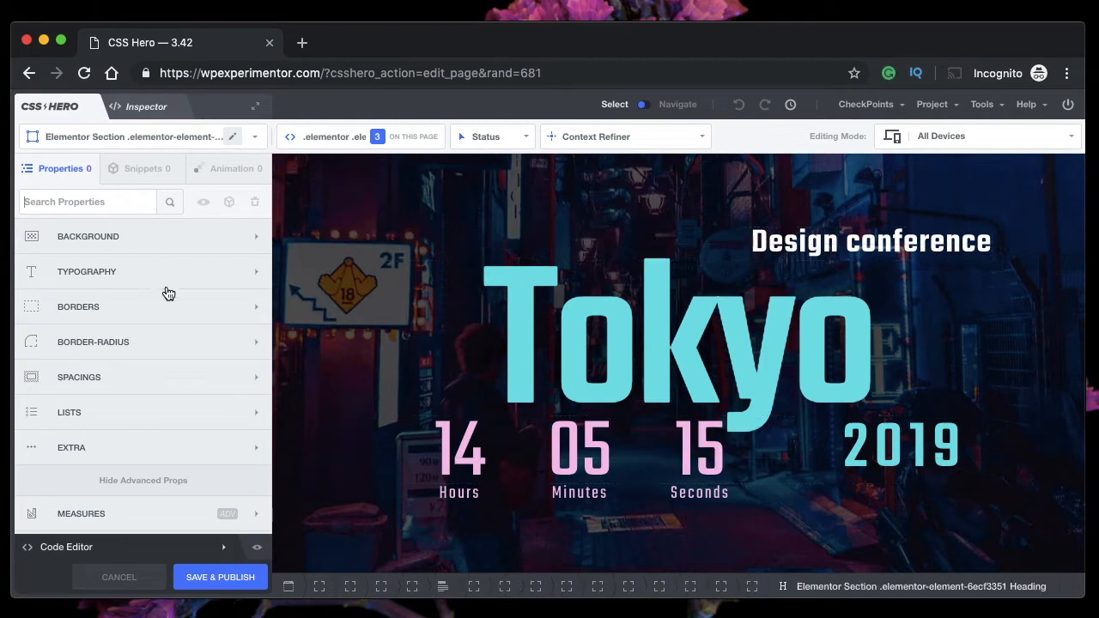
pyautogui.click(255, 109)
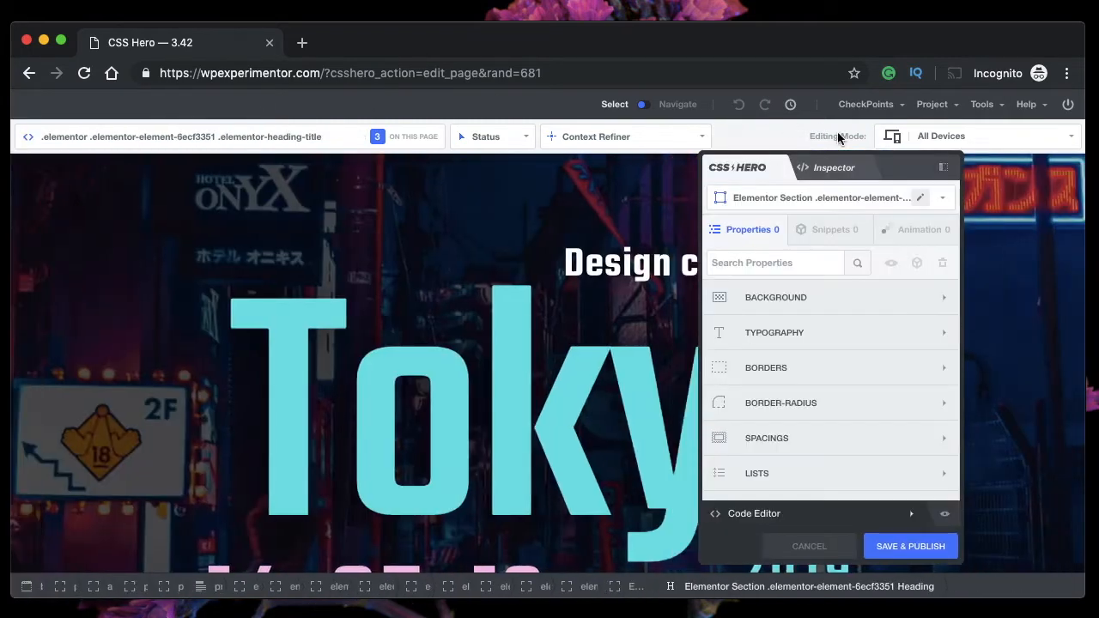
# Dock the editing panel, undock it and move it to the far edge of the page, and dock it again.
pyautogui.moveTo(909, 172); pyautogui.dragTo(695, 159)
pyautogui.click(725, 157)
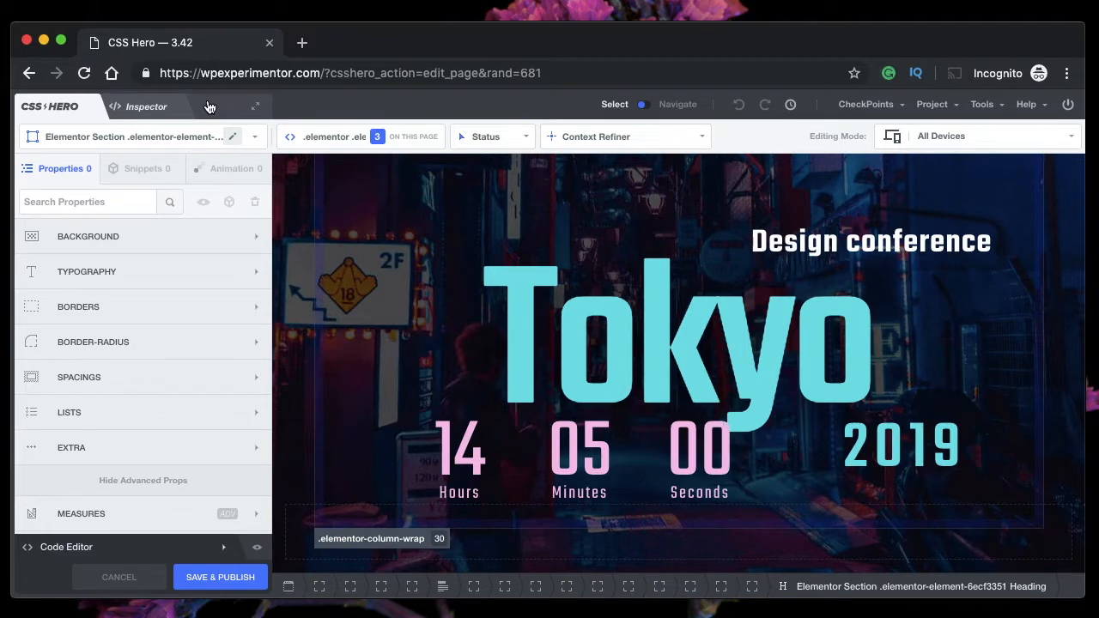
pyautogui.click(256, 112)
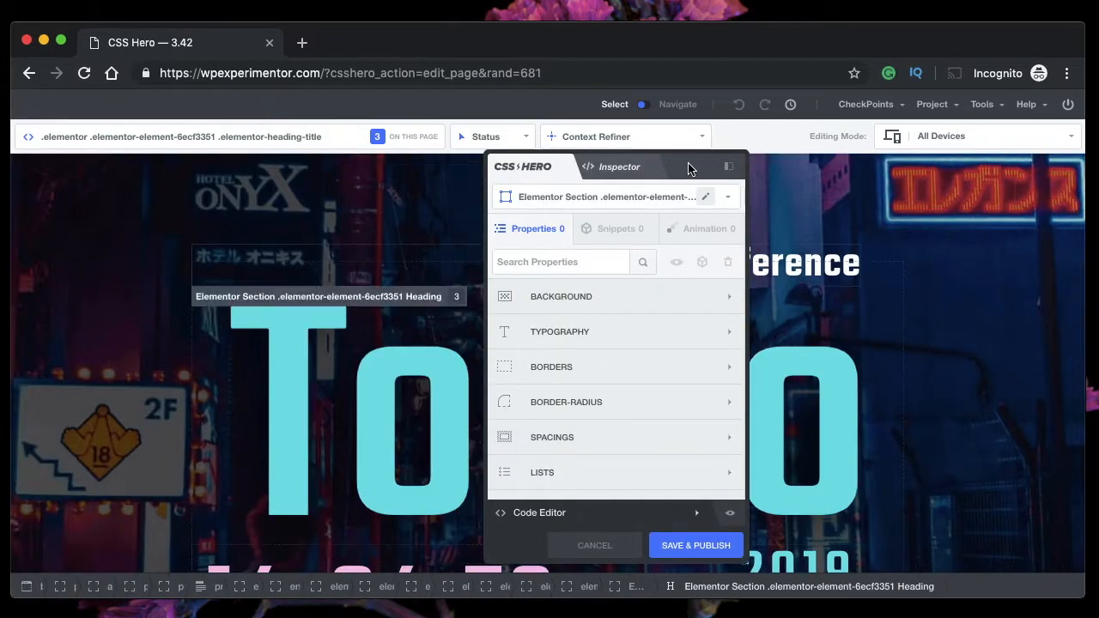
pyautogui.moveTo(688, 167); pyautogui.dragTo(1037, 167)
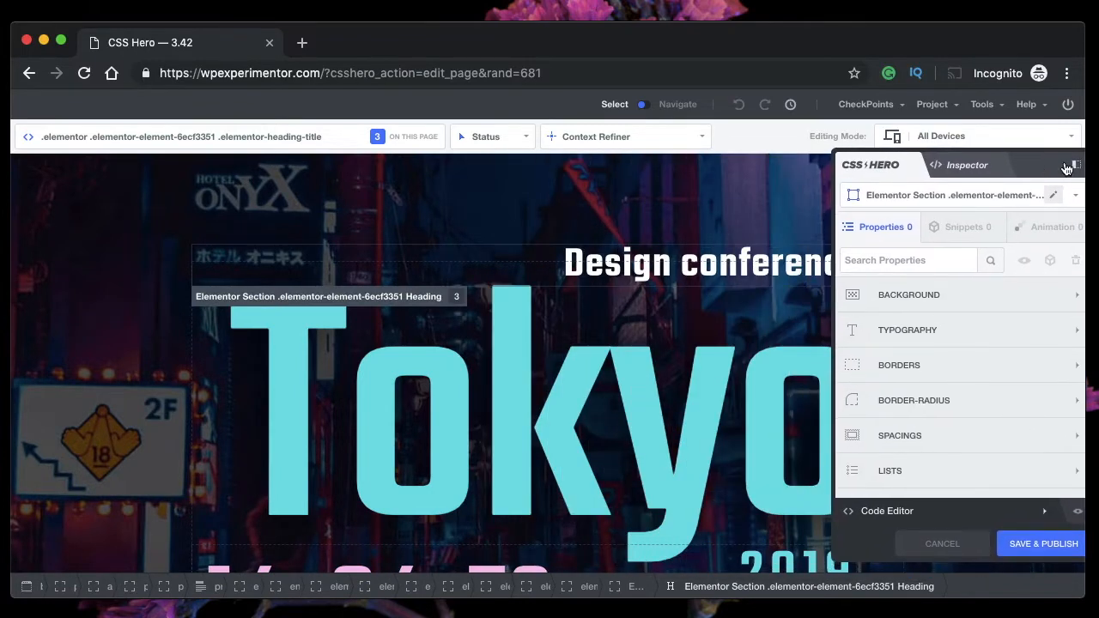
pyautogui.click(1074, 165)
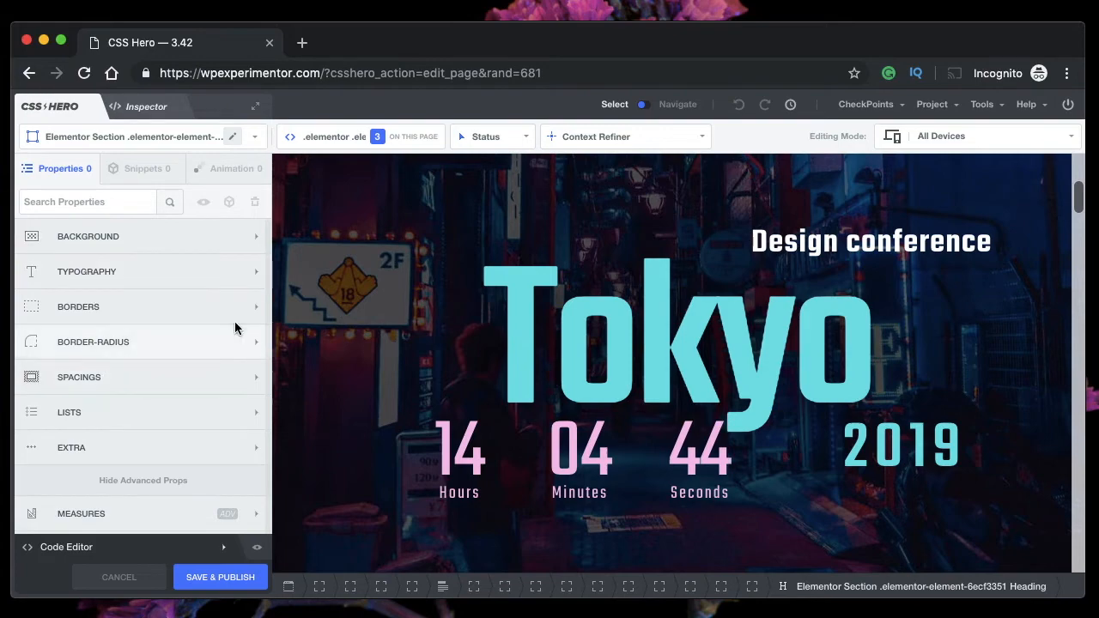
# Select the Interviews menu link, look over its property categories, and briefly show its code editor.
pyautogui.scroll(4, 699, 319)
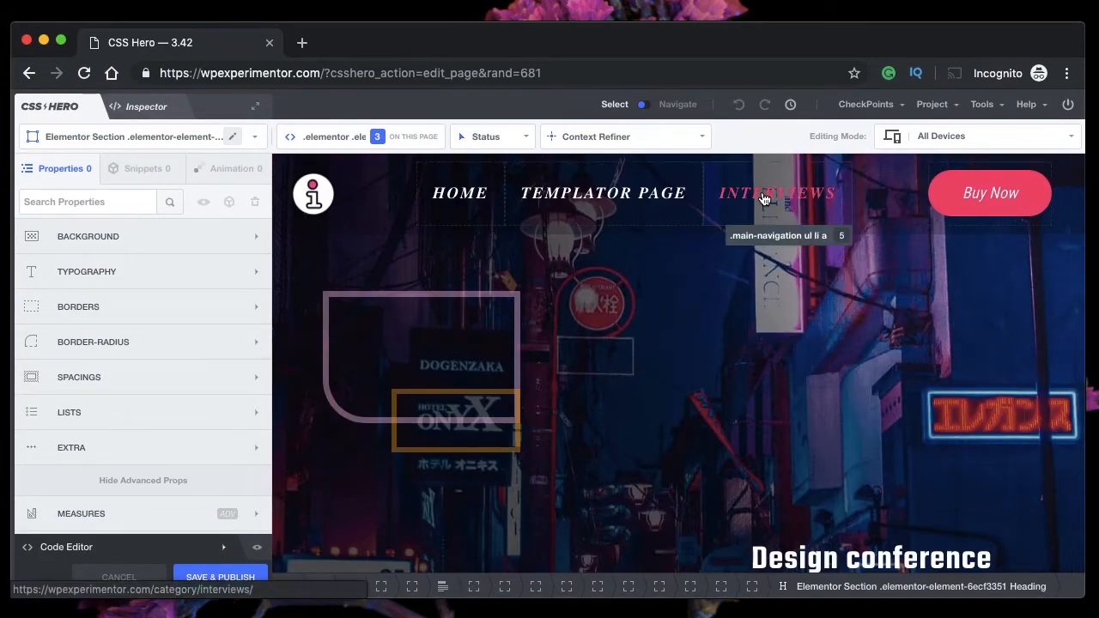
pyautogui.click(762, 200)
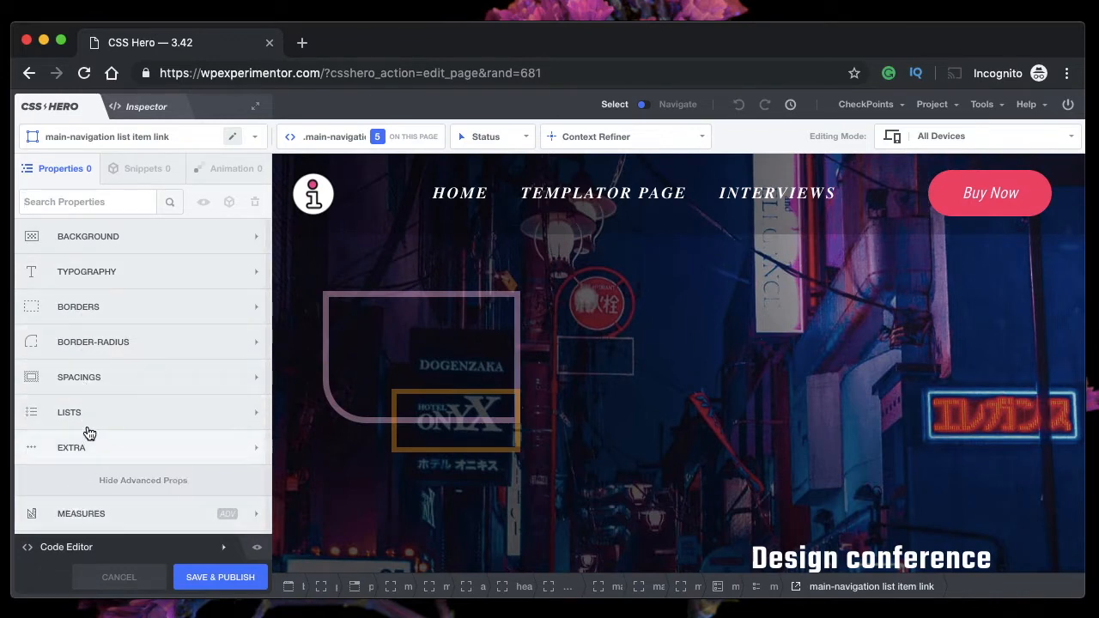
pyautogui.scroll(-1, 90, 425)
pyautogui.scroll(1, 89, 429)
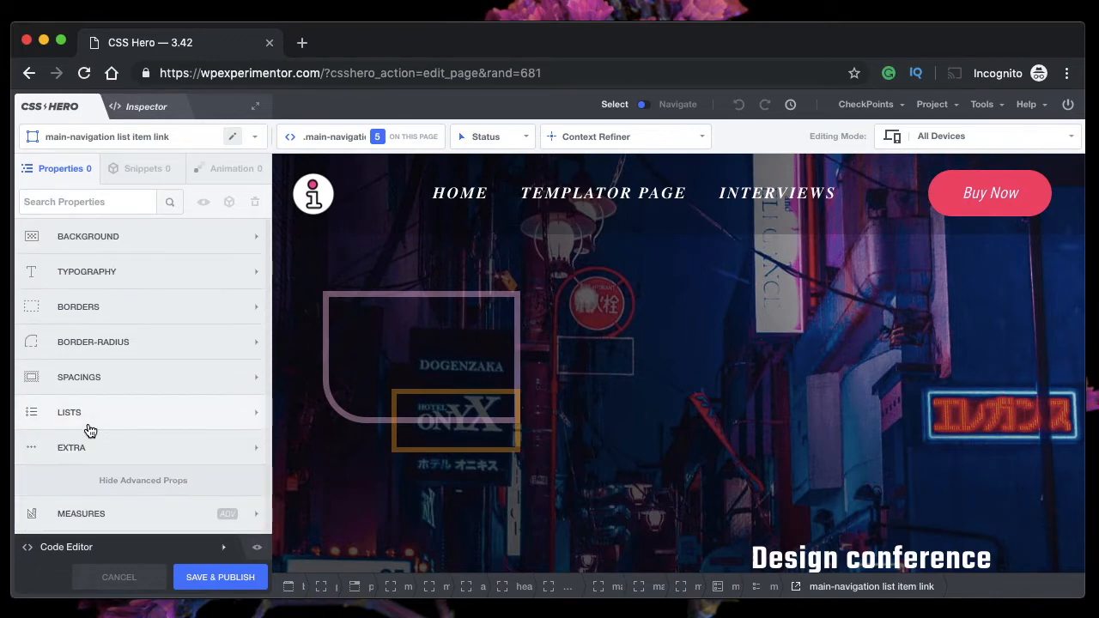
pyautogui.click(129, 553)
pyautogui.click(133, 424)
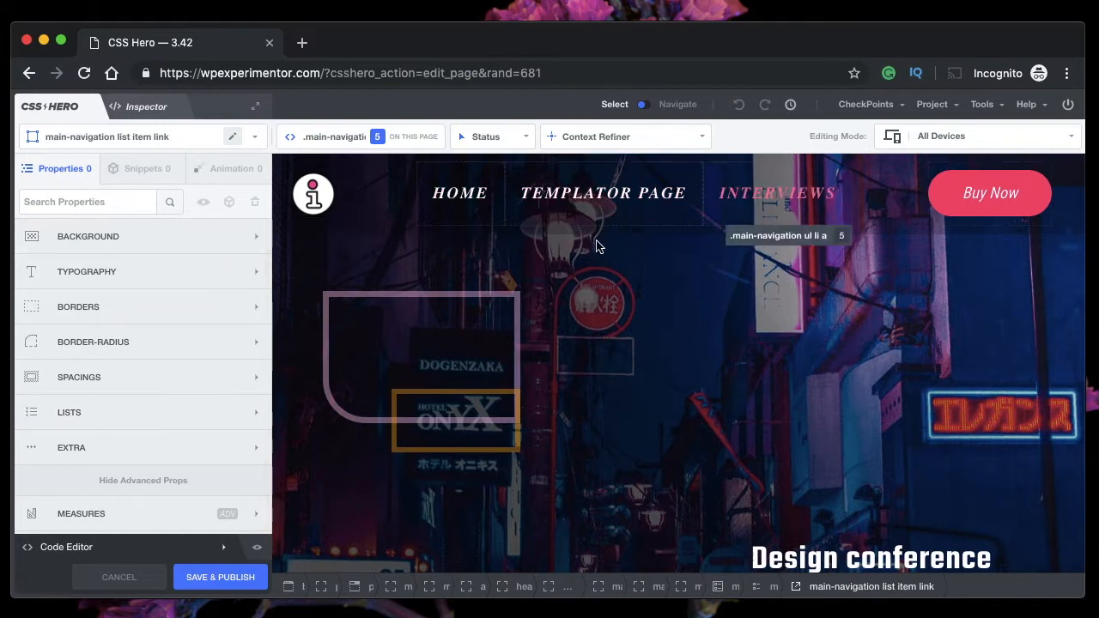
# Switch to the Inspector, pick the Home menu link and add its .main-navigation ul li a selector as a CSS rule.
pyautogui.click(145, 115)
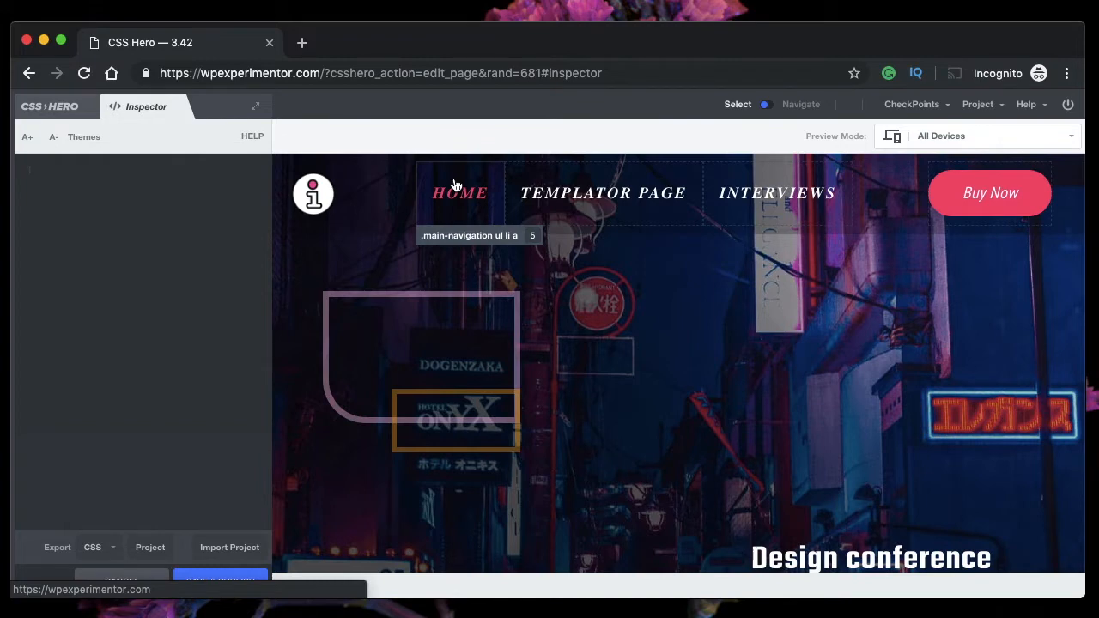
pyautogui.click(471, 178)
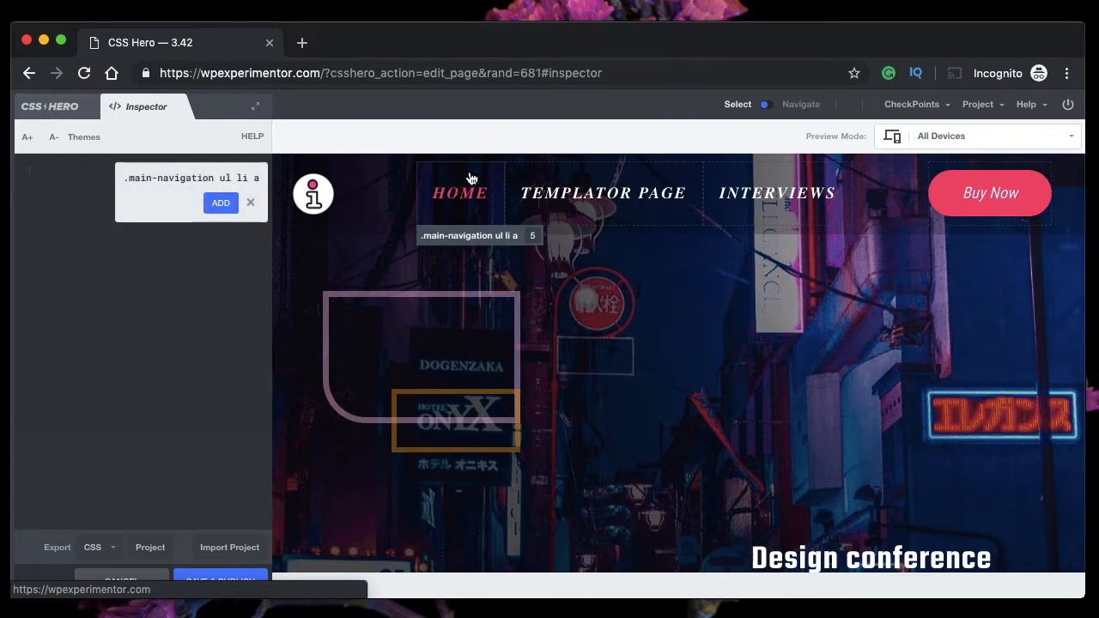
pyautogui.tripleClick(156, 176)
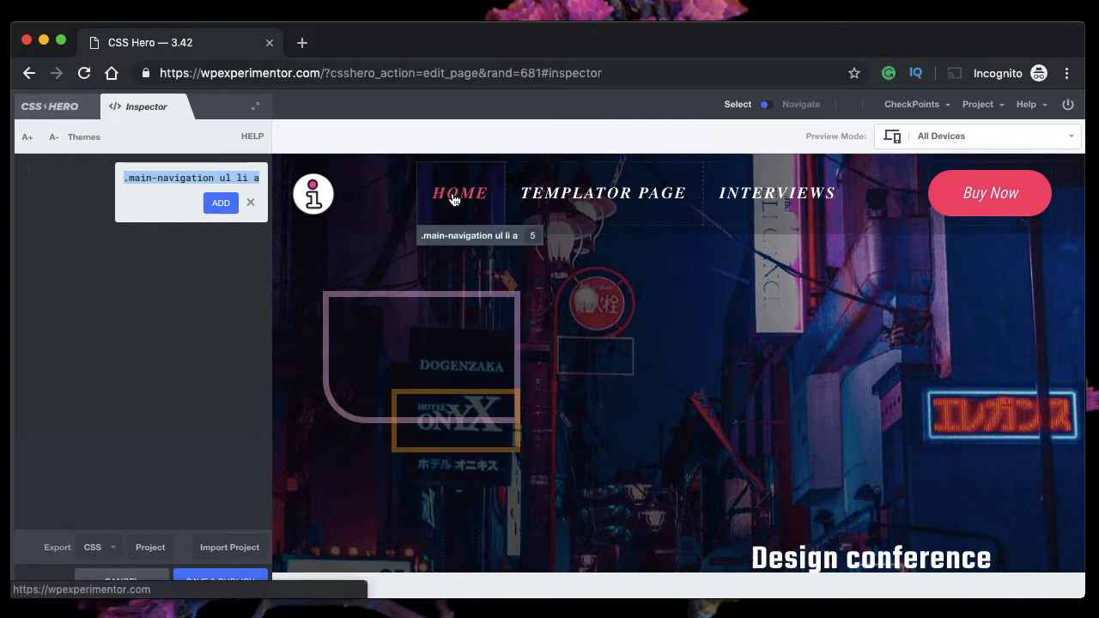
pyautogui.click(221, 201)
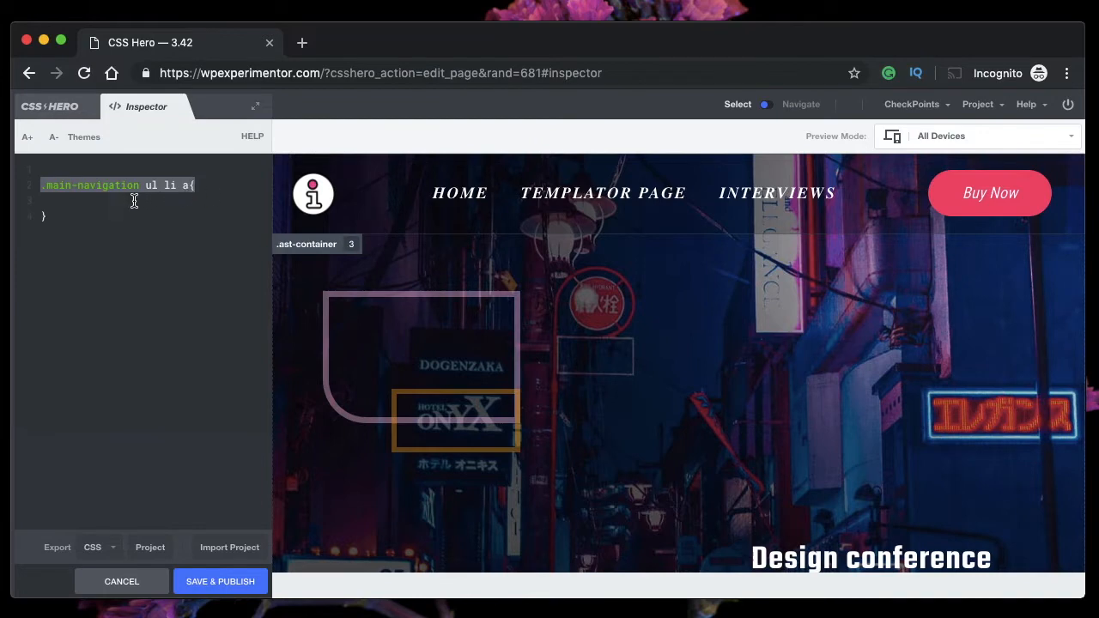
# Add the declaration background:red; to the .main-navigation ul li a rule.
pyautogui.click(134, 201)
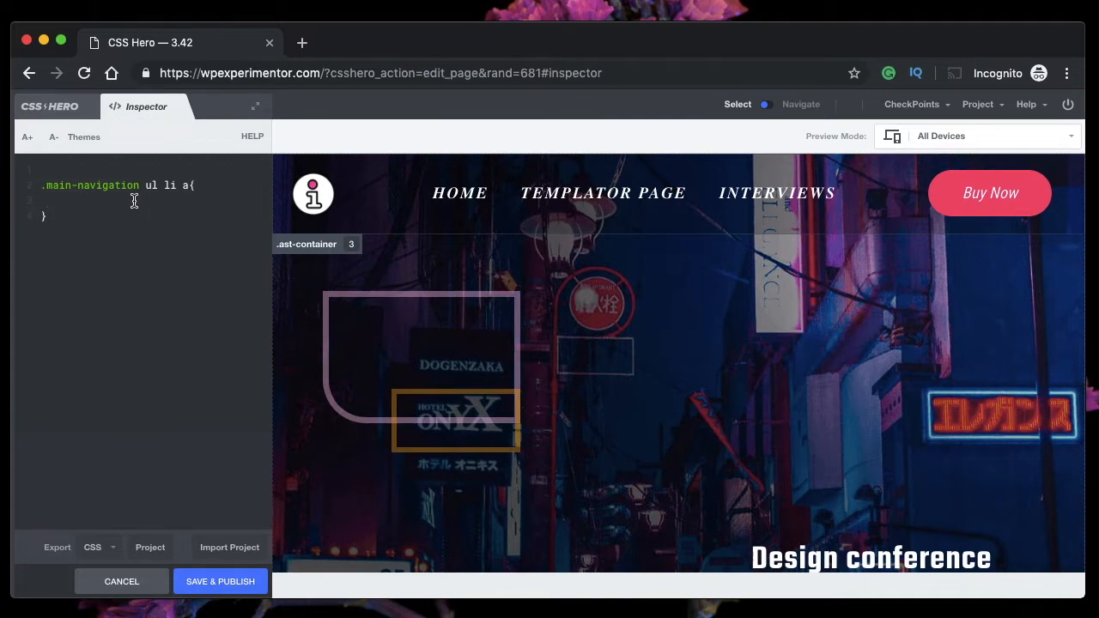
pyautogui.write('ba')
pyautogui.press('Down')
pyautogui.press('Return')
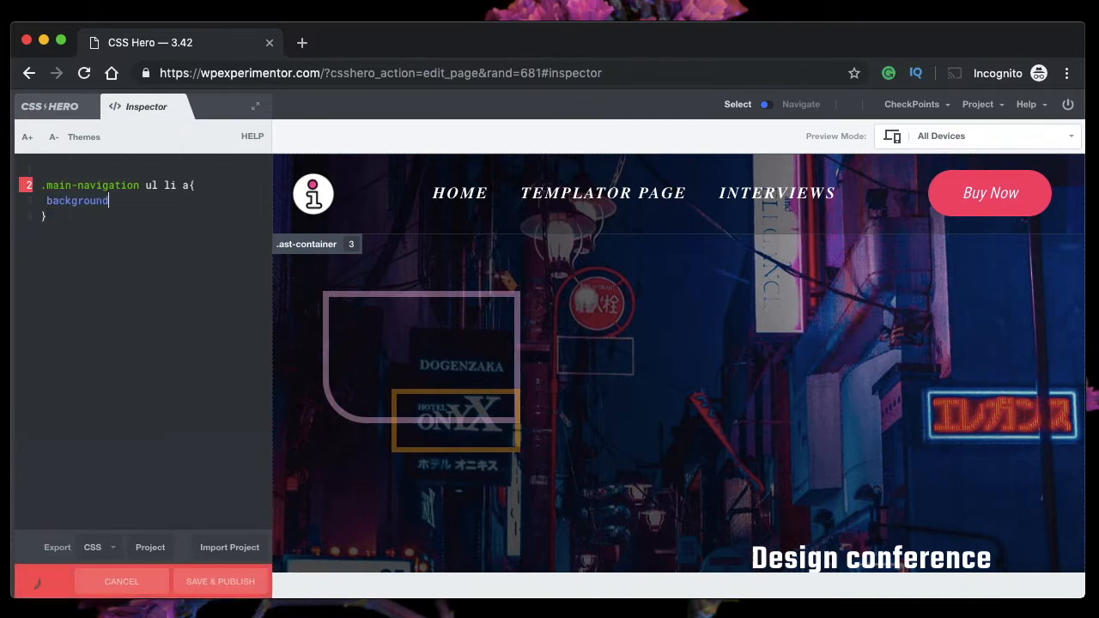
pyautogui.write(':red')
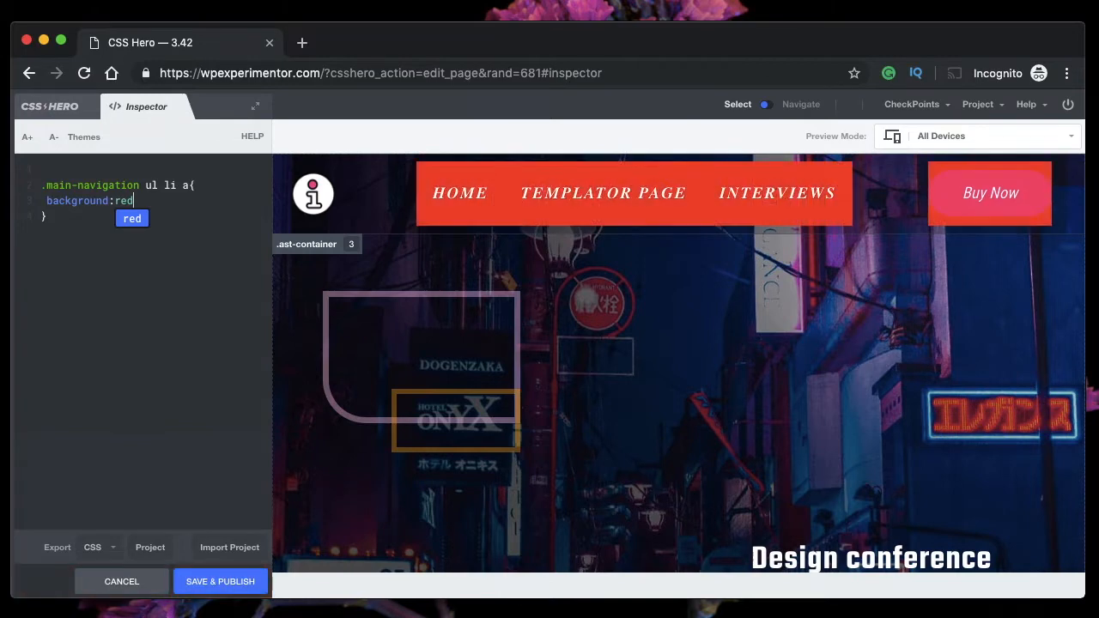
pyautogui.write(';')
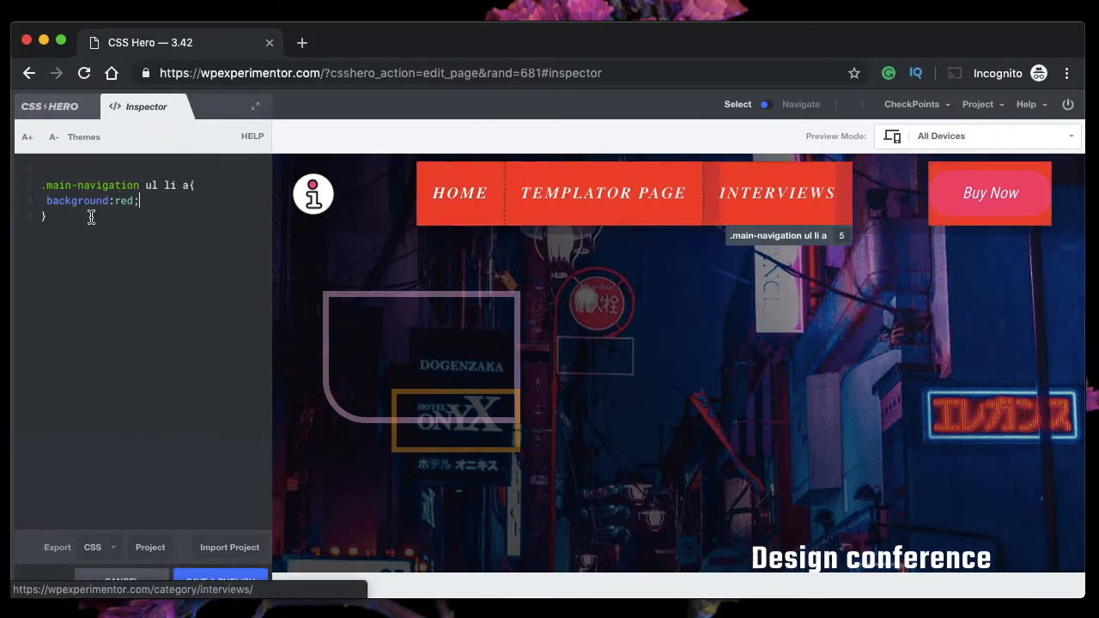
# Delete the background declaration and clear the remaining rule from the Inspector code.
pyautogui.tripleClick(138, 201)
pyautogui.press('BackSpace')
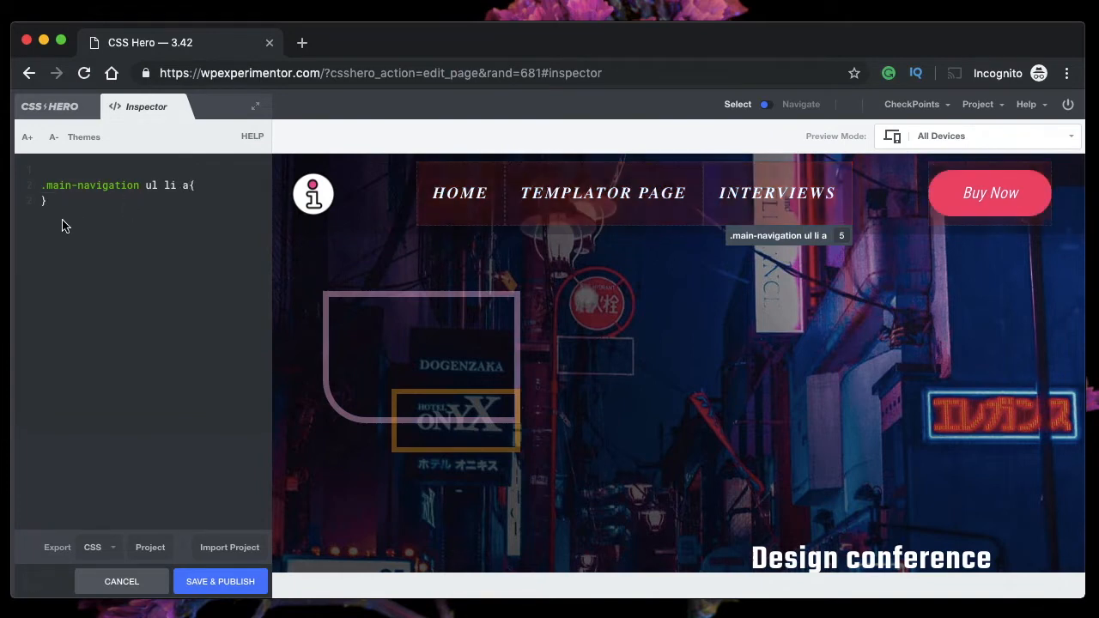
pyautogui.press('super+a')
pyautogui.press('BackSpace')
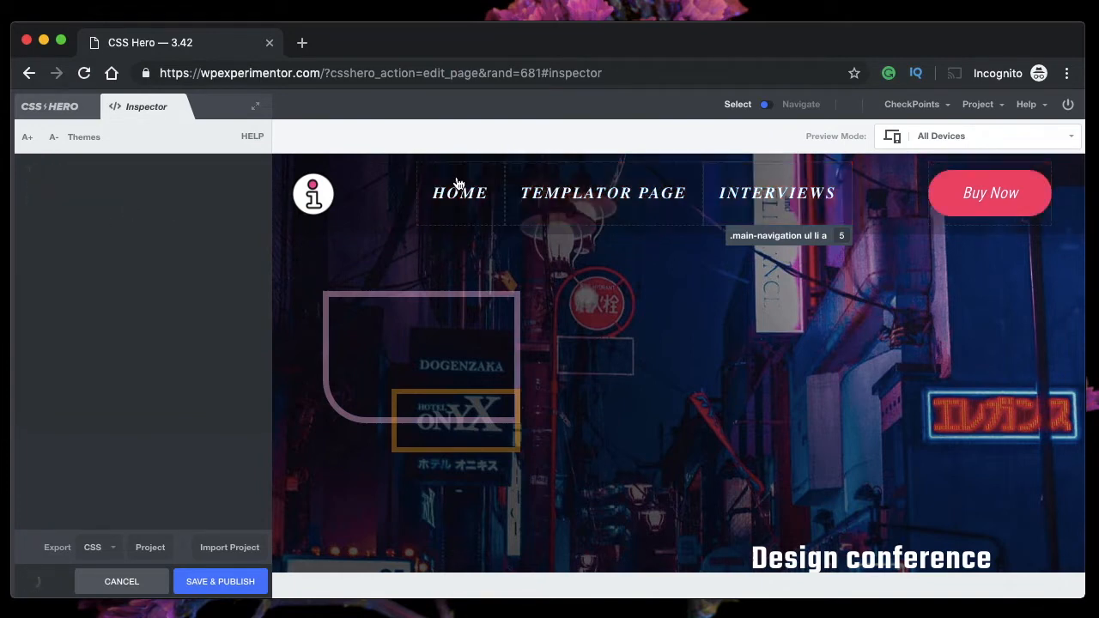
# Pick the site logo with the Inspector to examine its CSS selector, and dismiss the suggestion without adding it.
pyautogui.click(322, 204)
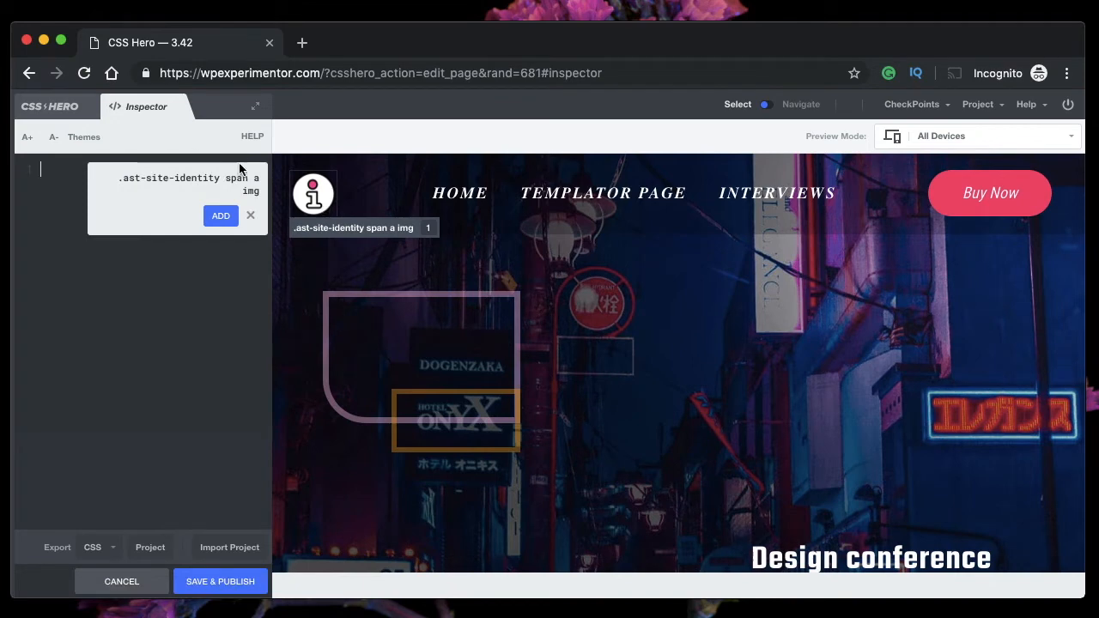
pyautogui.tripleClick(138, 178)
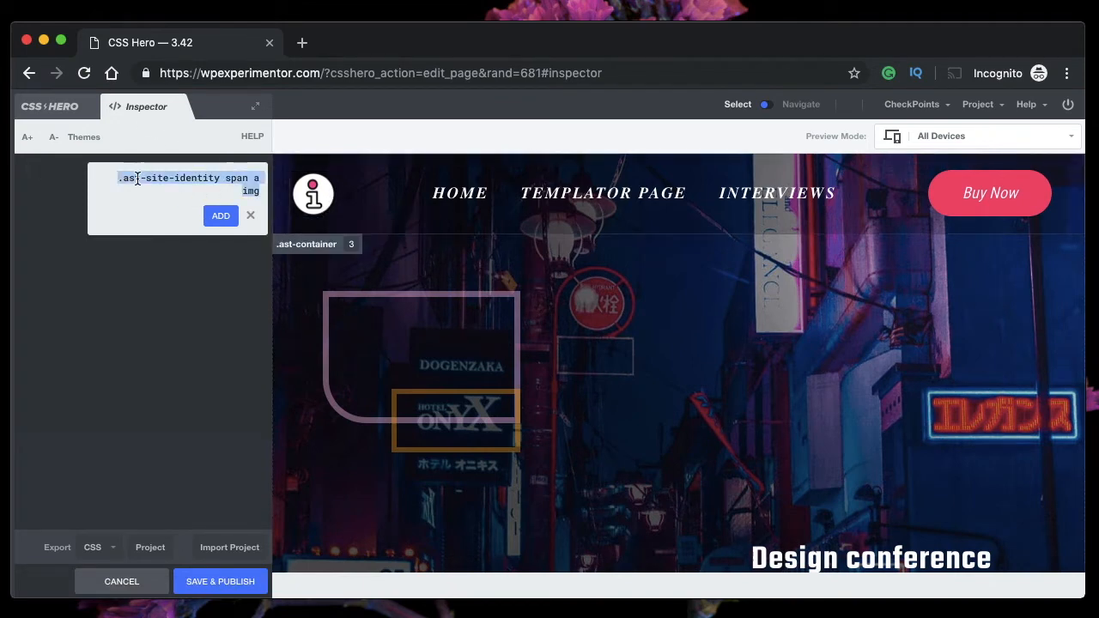
pyautogui.click(251, 218)
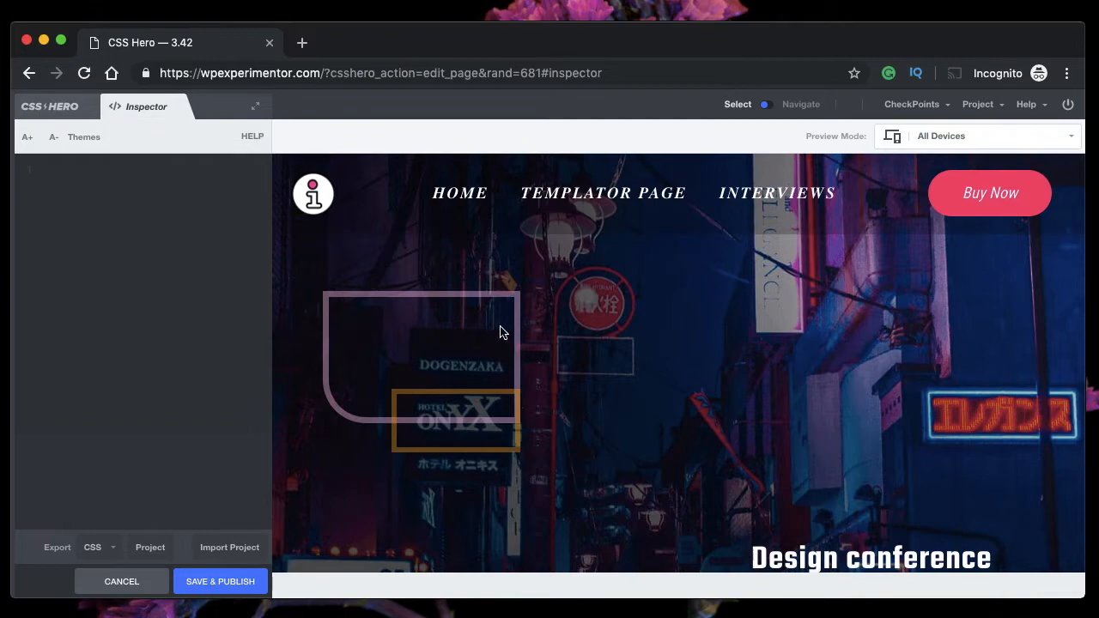
pyautogui.scroll(-1, 503, 333)
pyautogui.scroll(1, 503, 333)
pyautogui.scroll(-5, 502, 333)
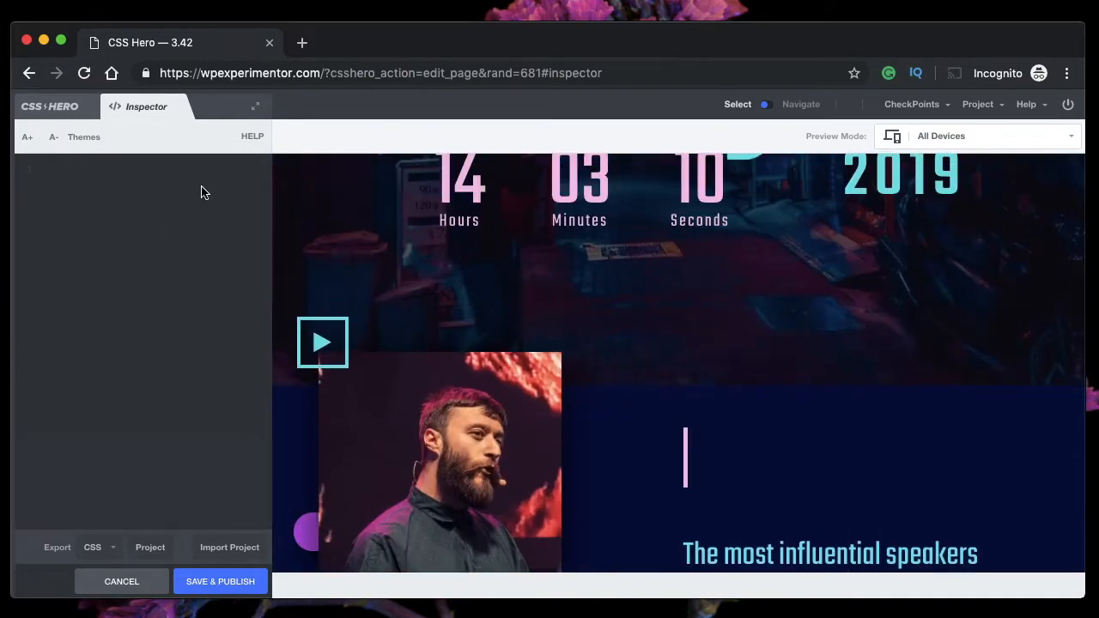
pyautogui.scroll(5, 409, 287)
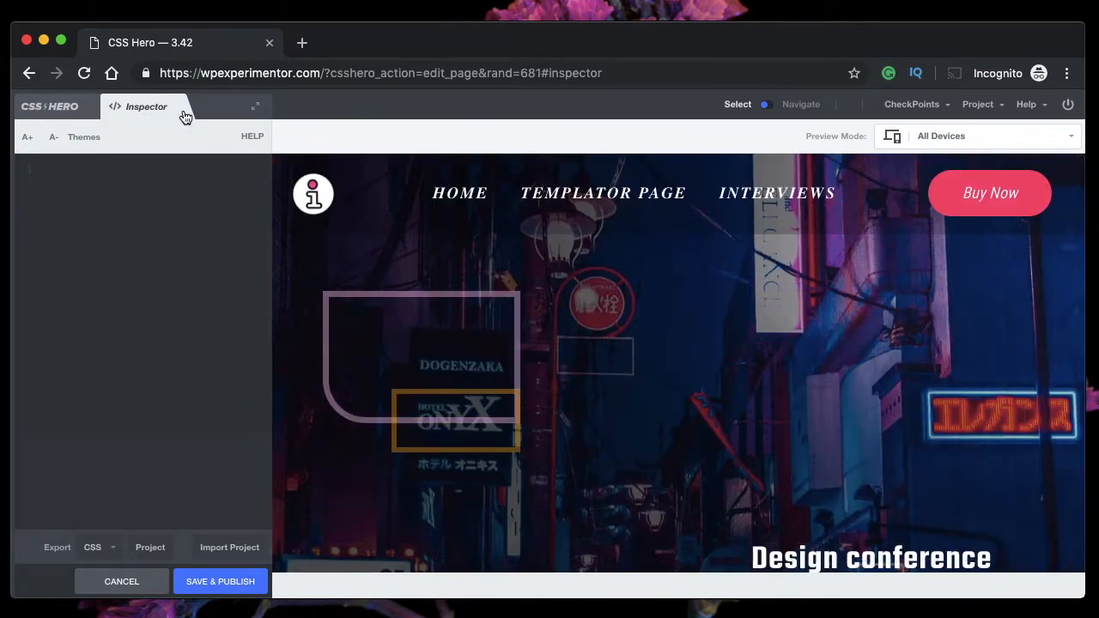
# Return to the visual editor, highlight the selected menu link's element name, and briefly open its element list.
pyautogui.click(462, 197)
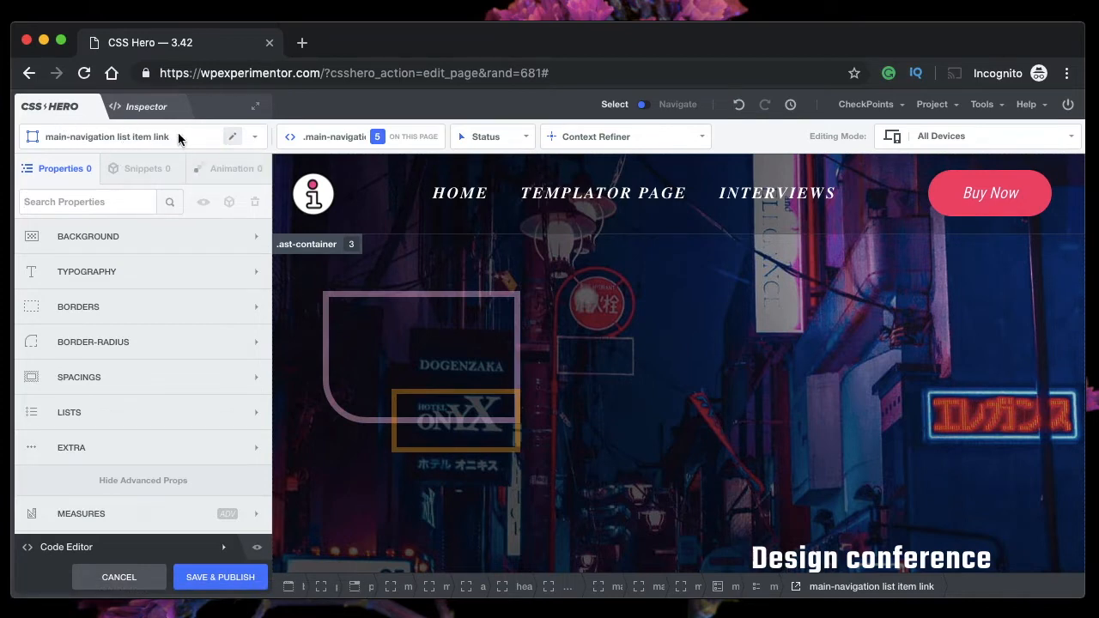
pyautogui.click(128, 136)
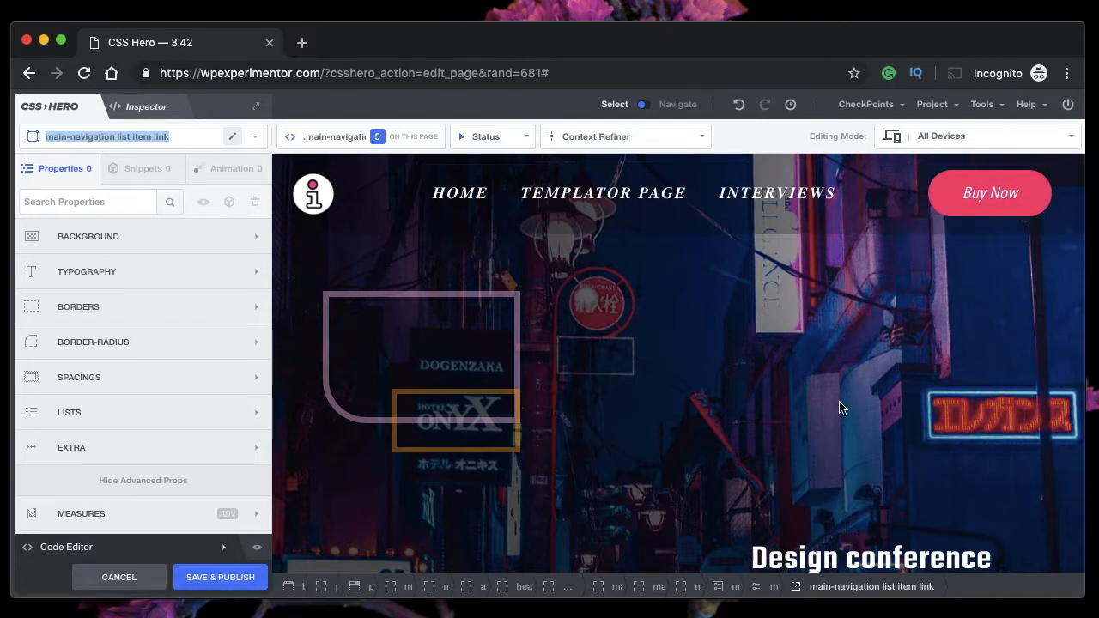
pyautogui.scroll(-5, 878, 362)
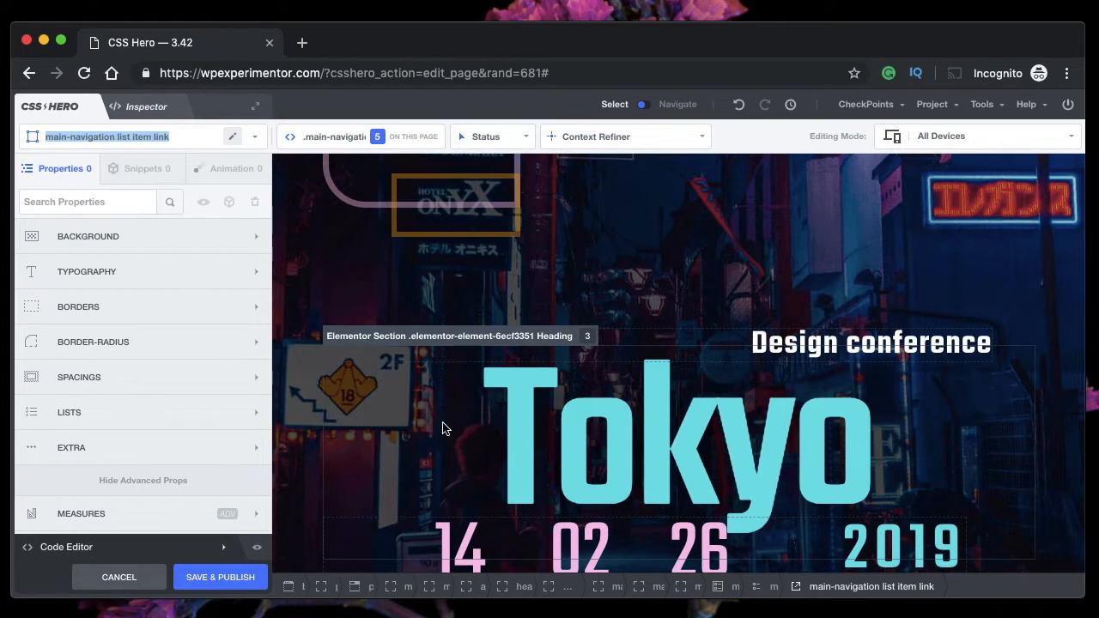
pyautogui.click(259, 139)
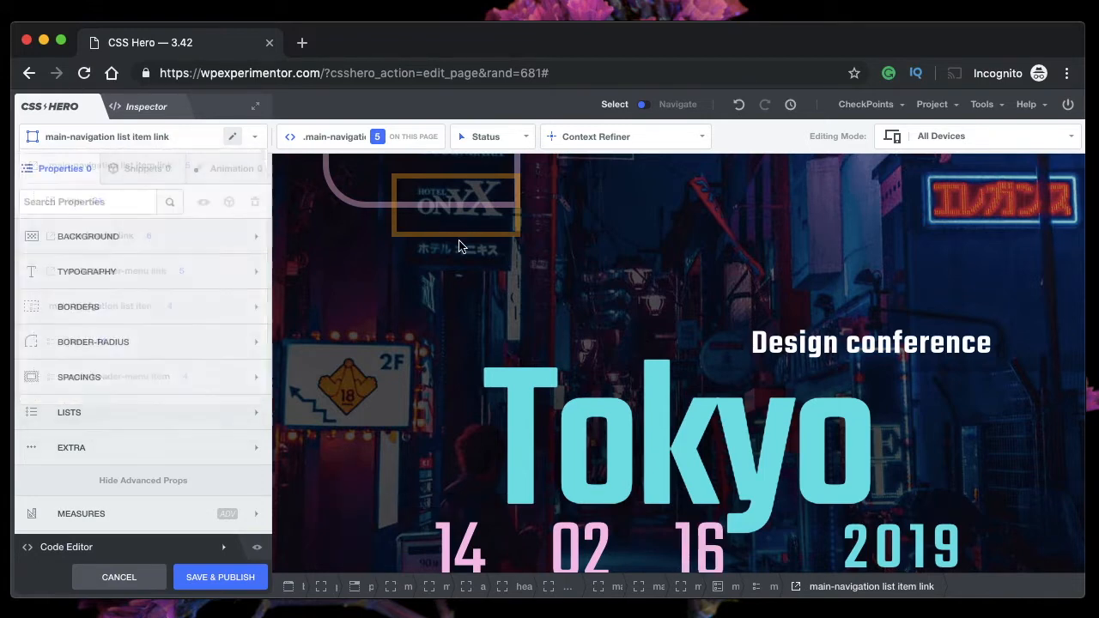
pyautogui.scroll(3, 623, 311)
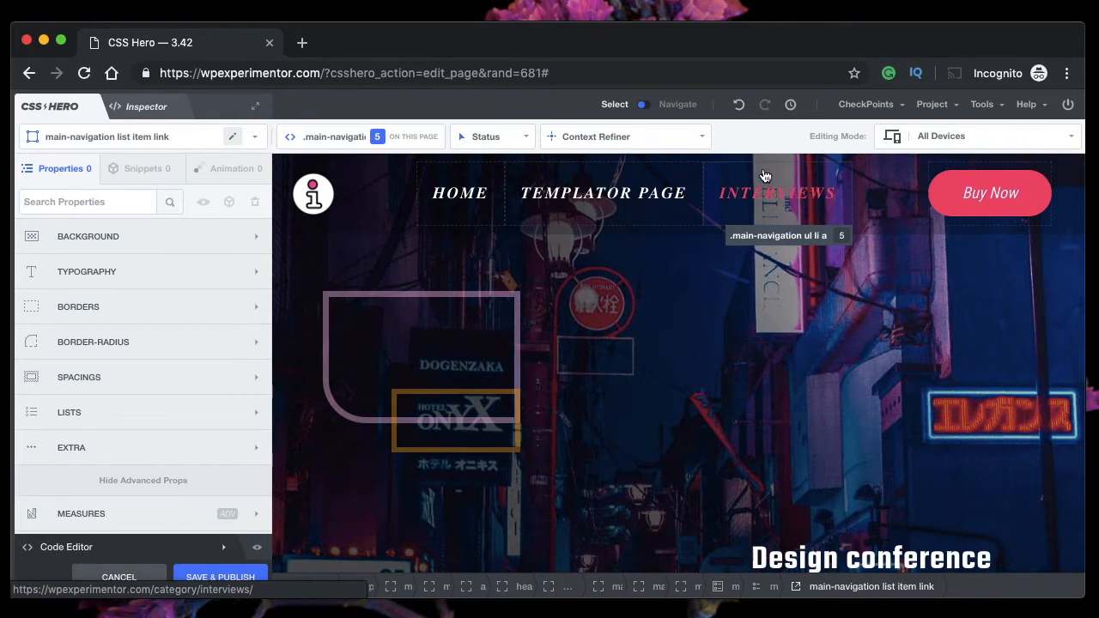
# Examine the full list of alternative and parent elements offered for the main-navigation list item link.
pyautogui.click(254, 138)
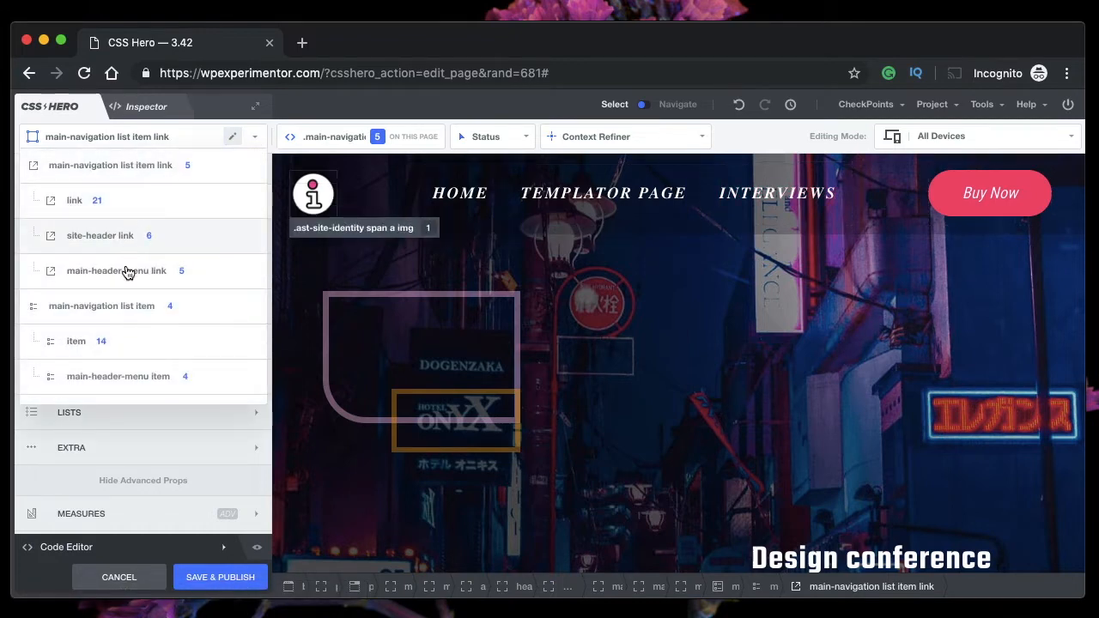
pyautogui.click(119, 183)
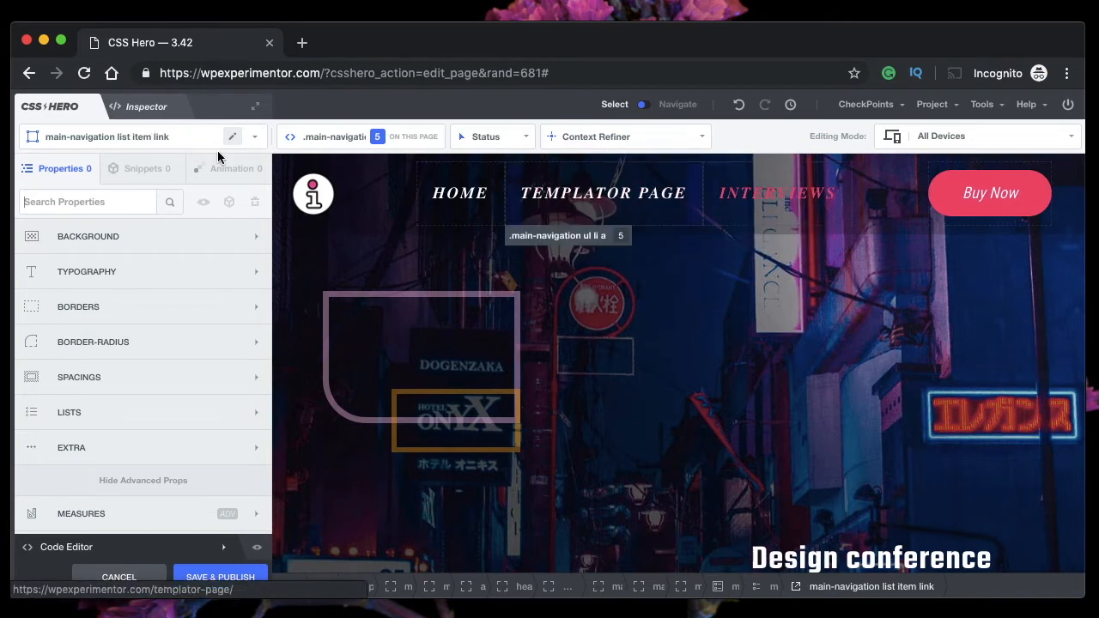
pyautogui.click(258, 141)
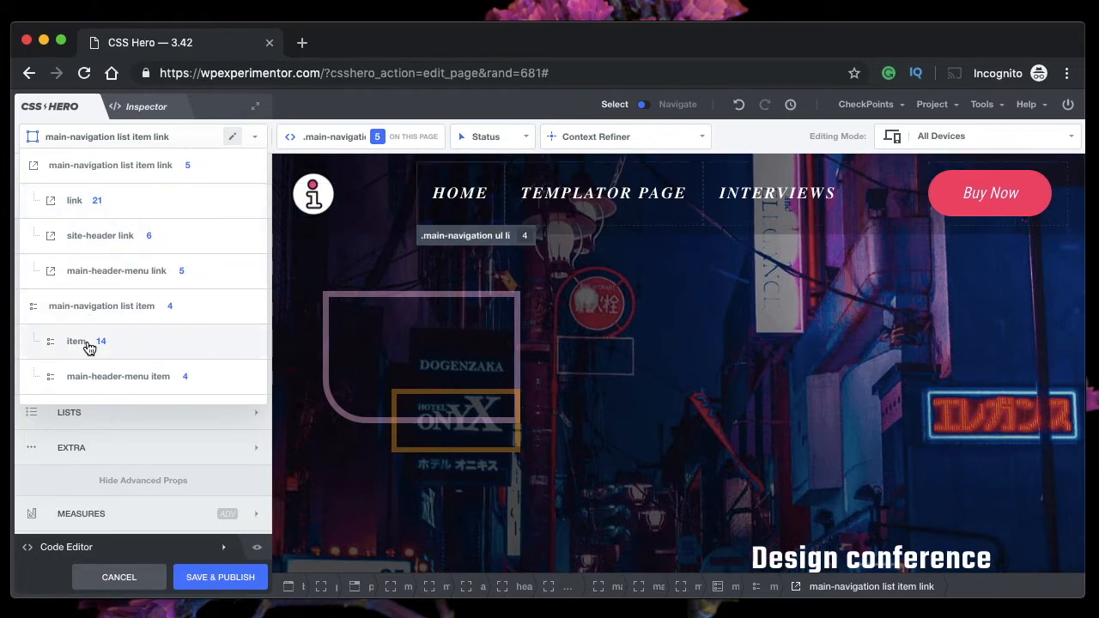
pyautogui.scroll(-2, 88, 347)
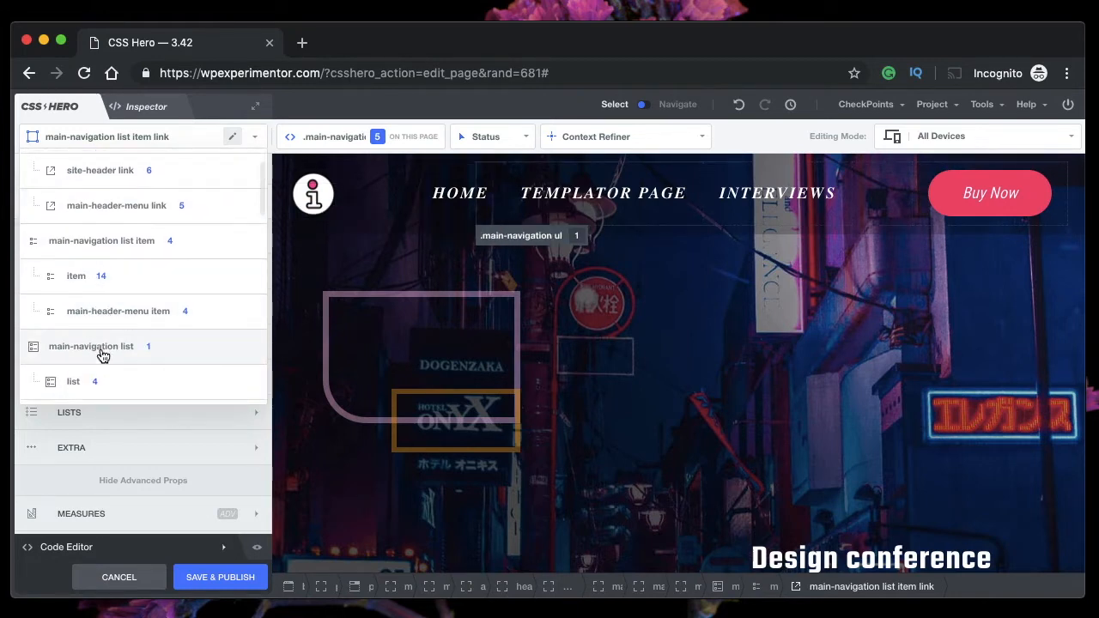
pyautogui.scroll(-8, 103, 369)
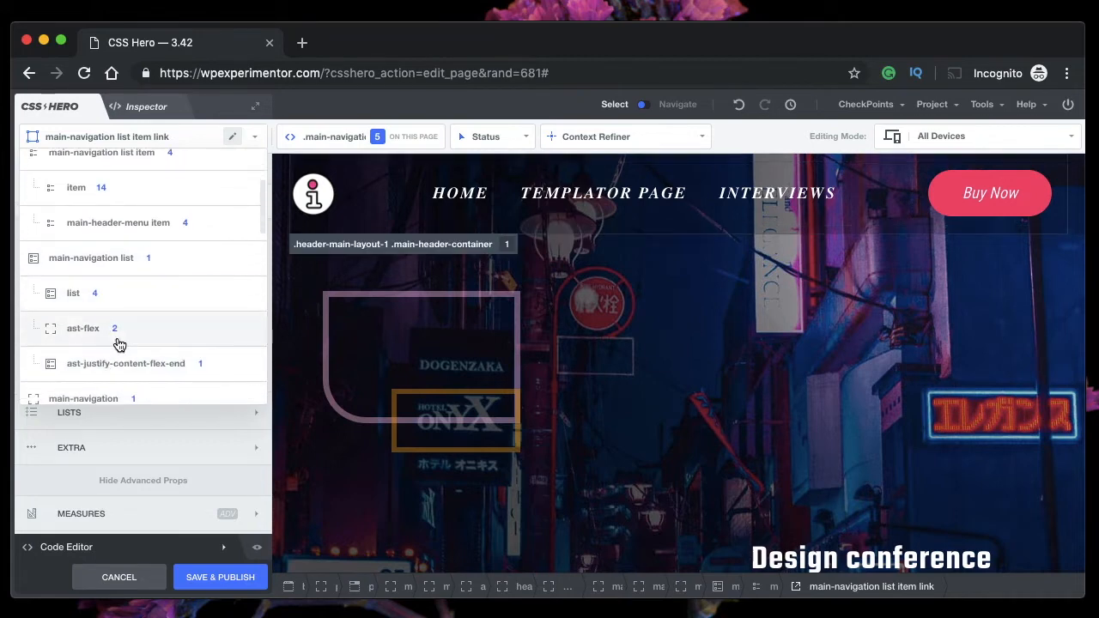
pyautogui.scroll(-6, 120, 345)
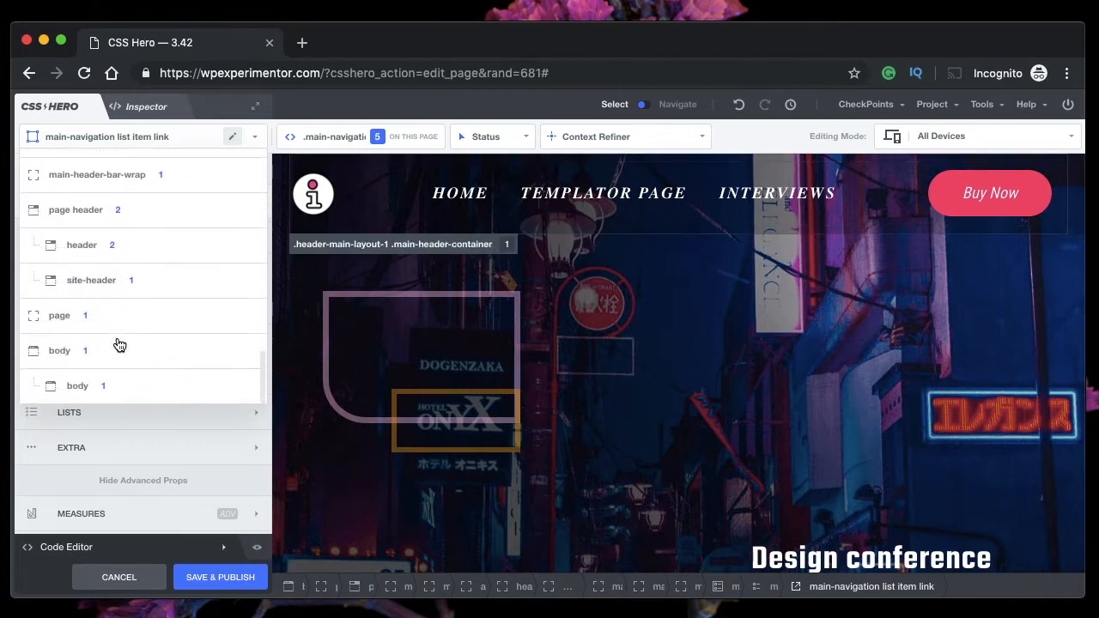
pyautogui.scroll(15, 145, 279)
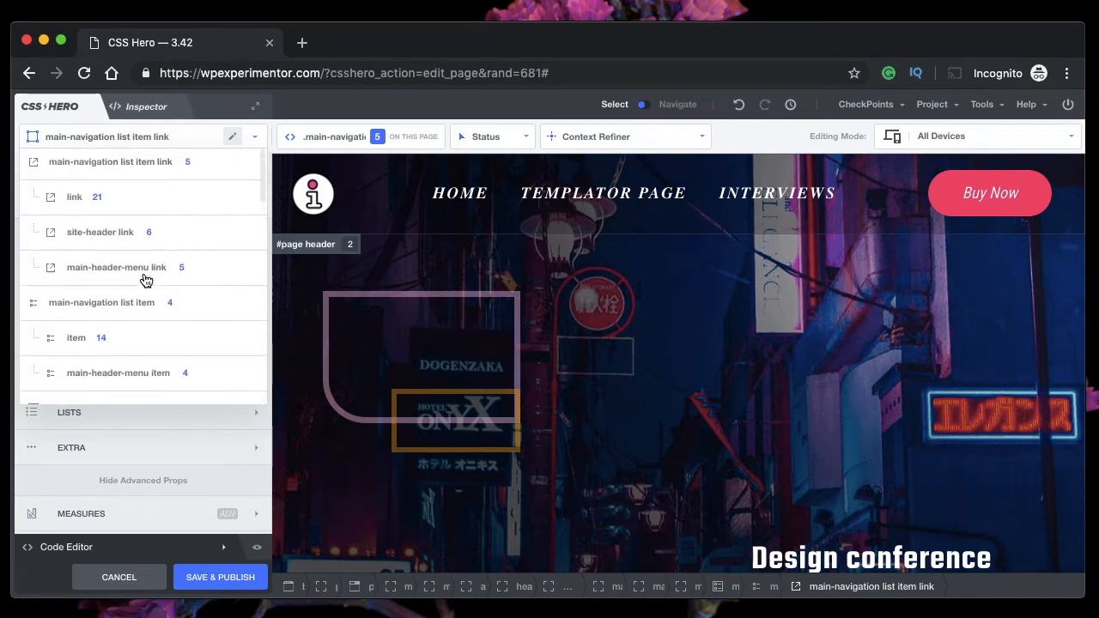
# Select the paragraph under the "The most influential speakers" heading and examine its list of alternative and parent elements.
pyautogui.scroll(-2, 692, 430)
pyautogui.scroll(-10, 692, 431)
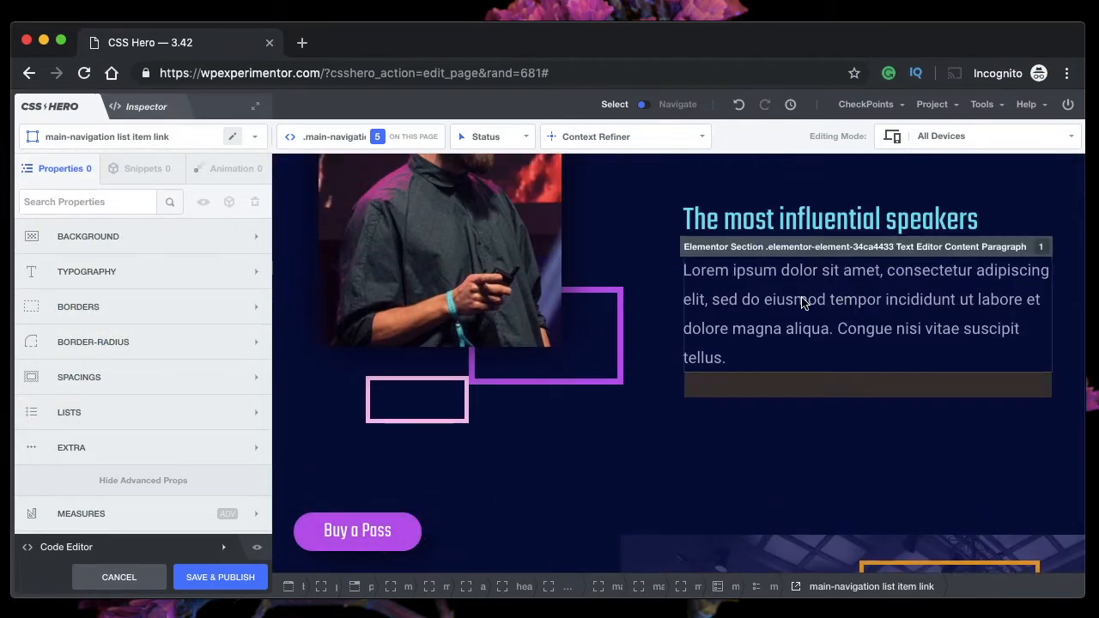
pyautogui.click(254, 137)
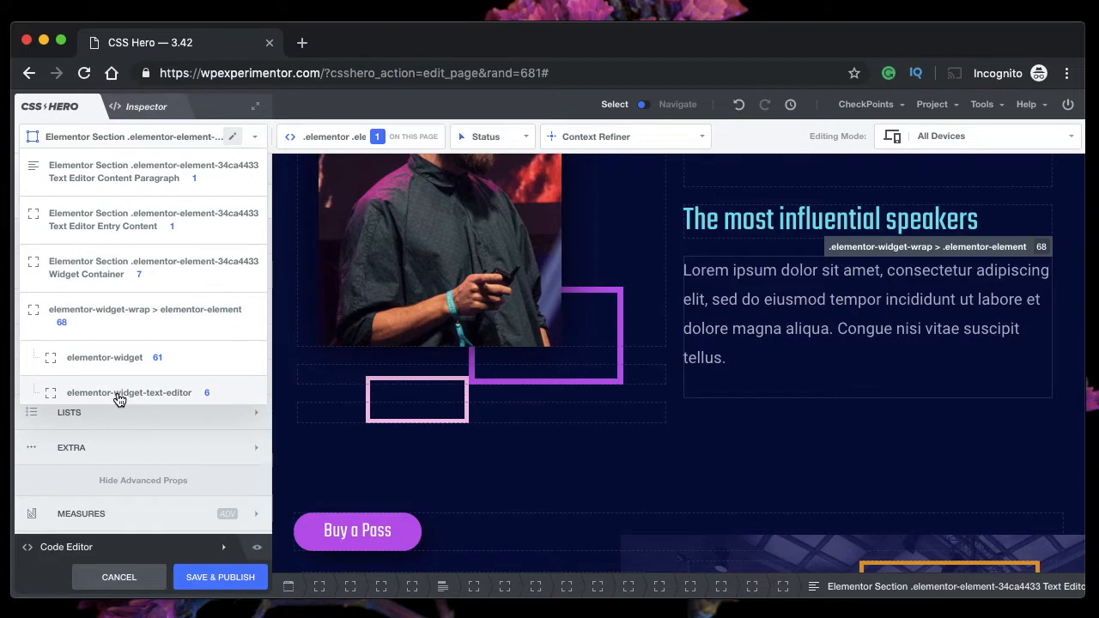
pyautogui.scroll(-5, 137, 284)
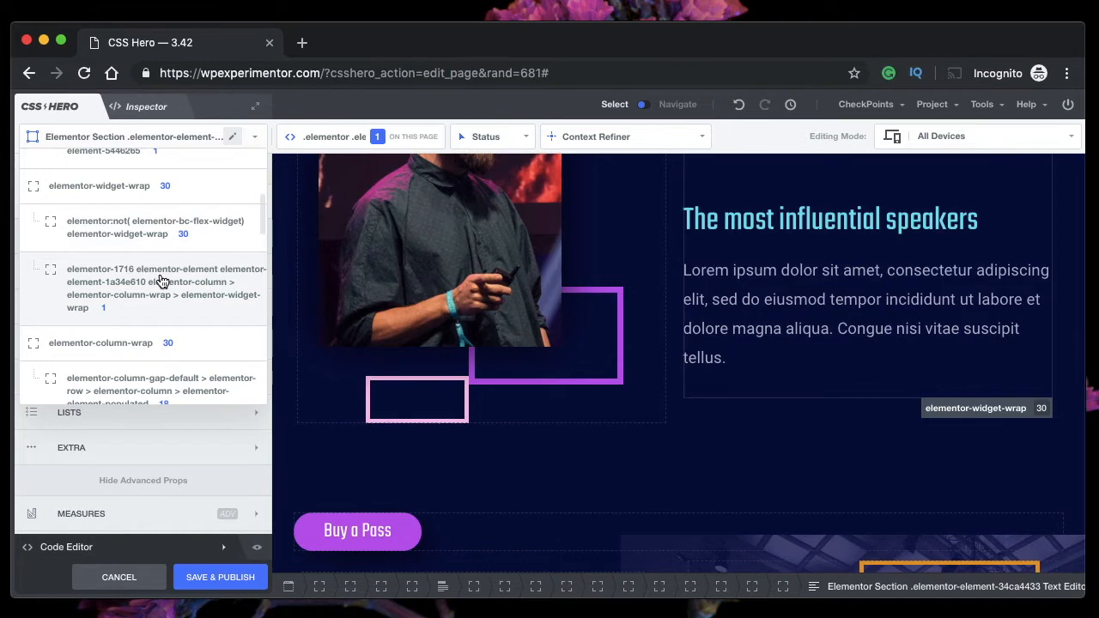
pyautogui.scroll(-5, 162, 281)
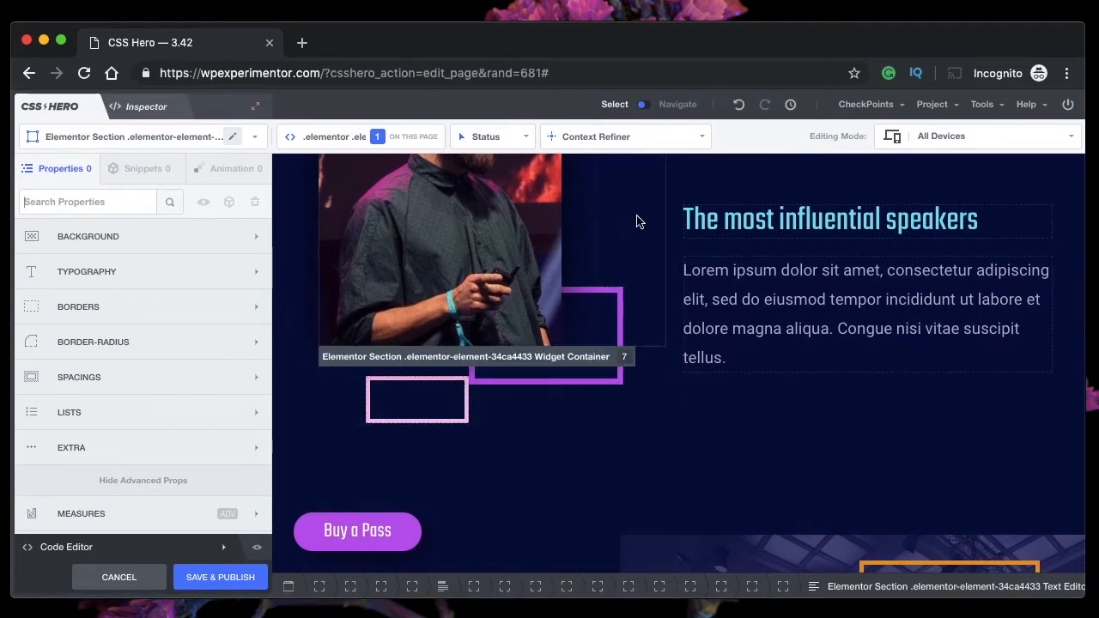
# Try Navigate mode on the page, return to Select mode, and view the Context Refiner's scope options.
pyautogui.click(642, 110)
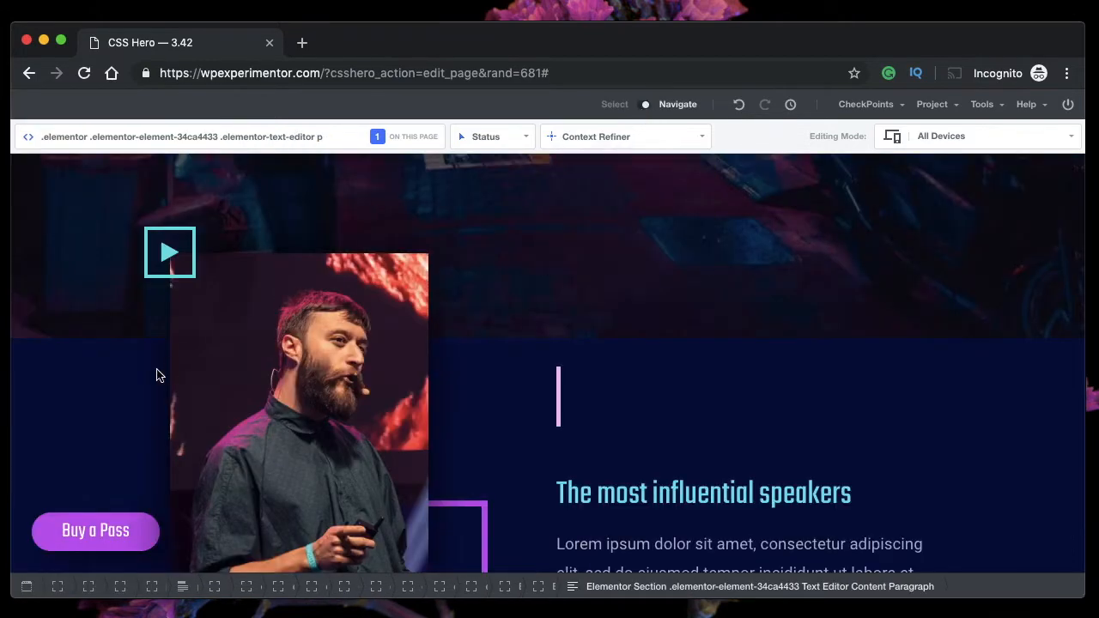
pyautogui.click(644, 104)
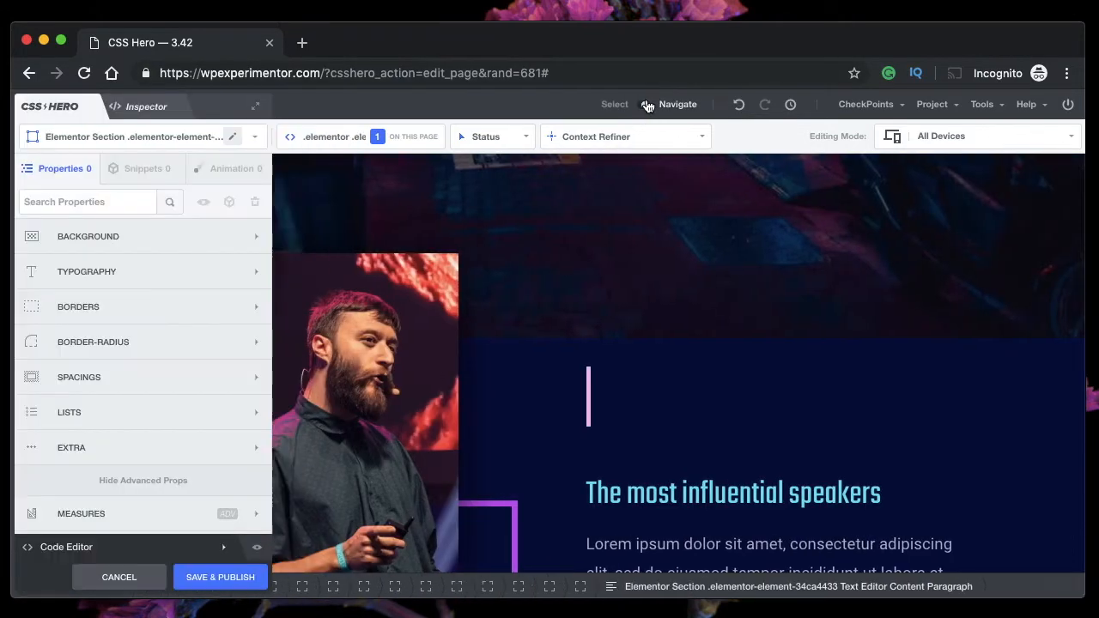
pyautogui.scroll(-5, 521, 343)
pyautogui.scroll(-20, 504, 462)
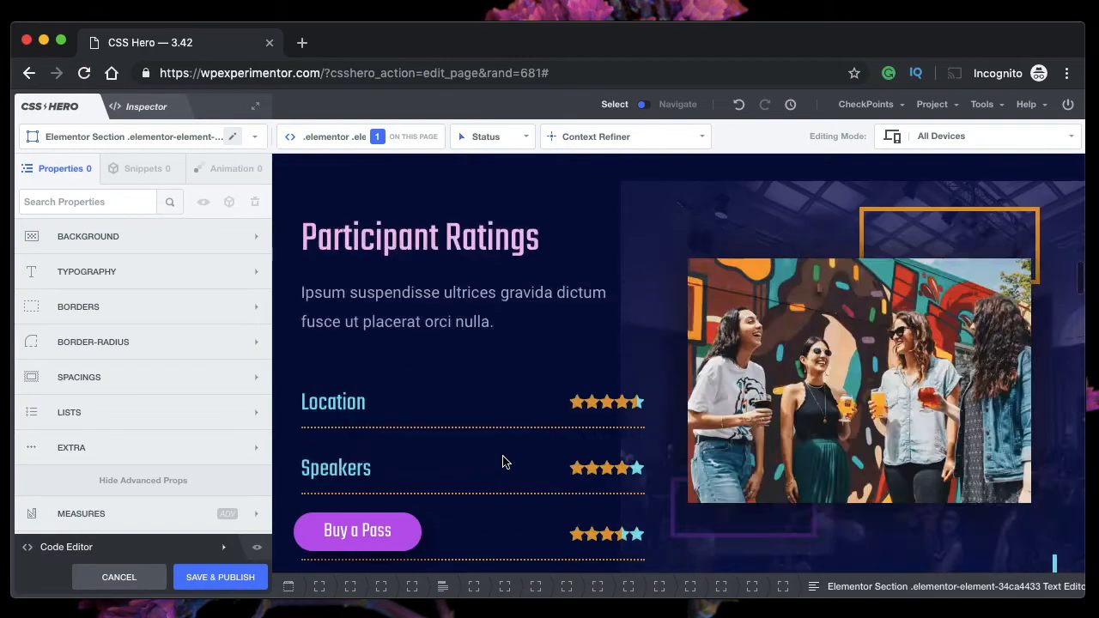
pyautogui.scroll(-5, 505, 462)
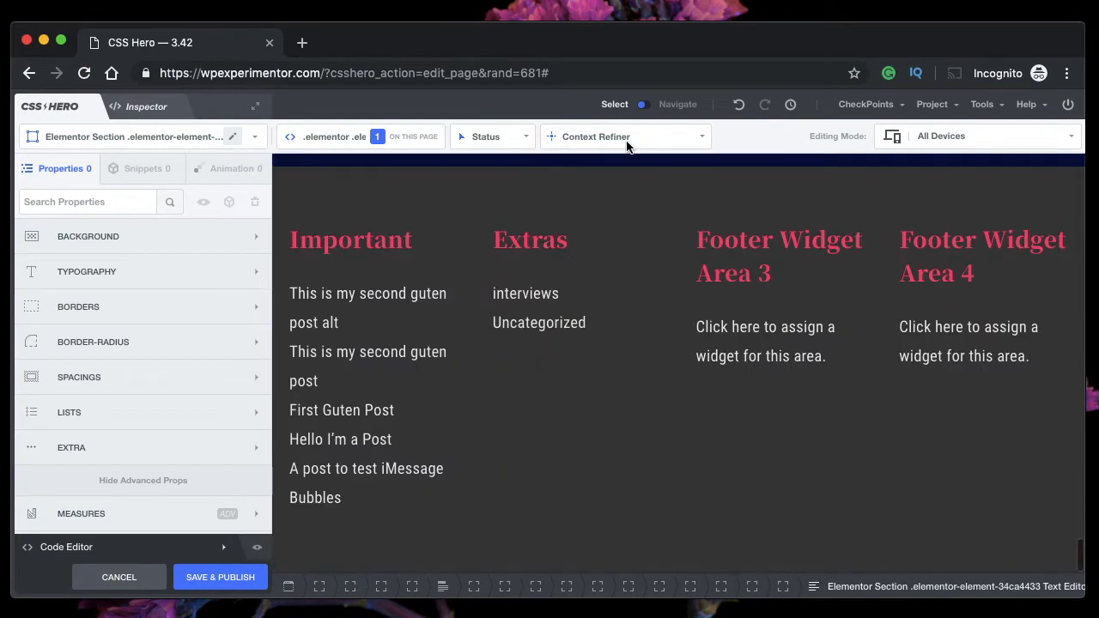
pyautogui.click(646, 137)
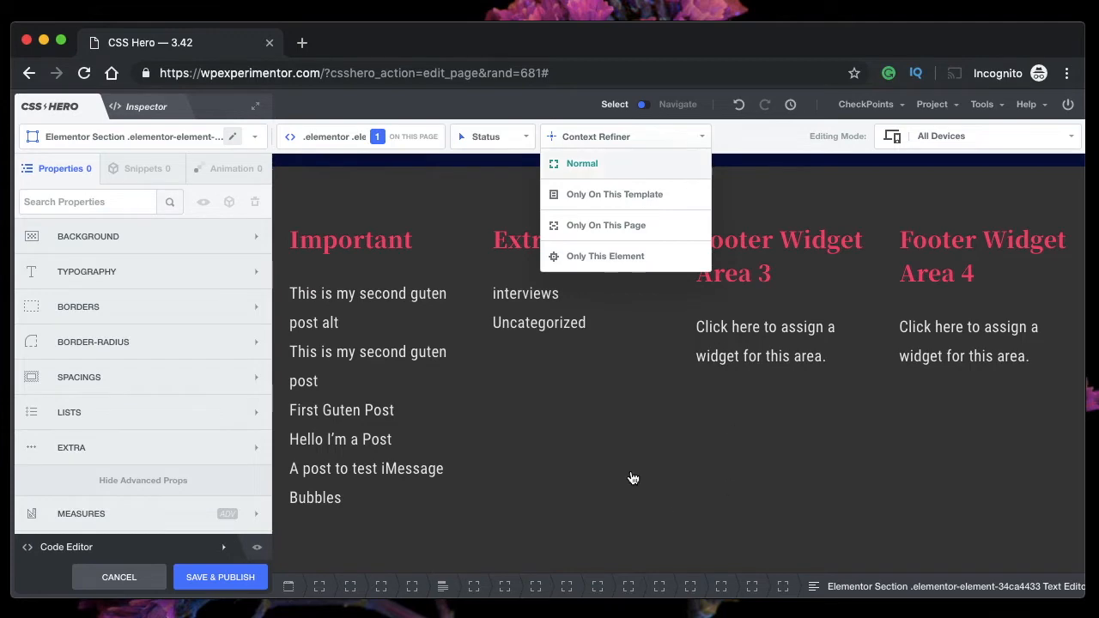
pyautogui.scroll(15, 650, 348)
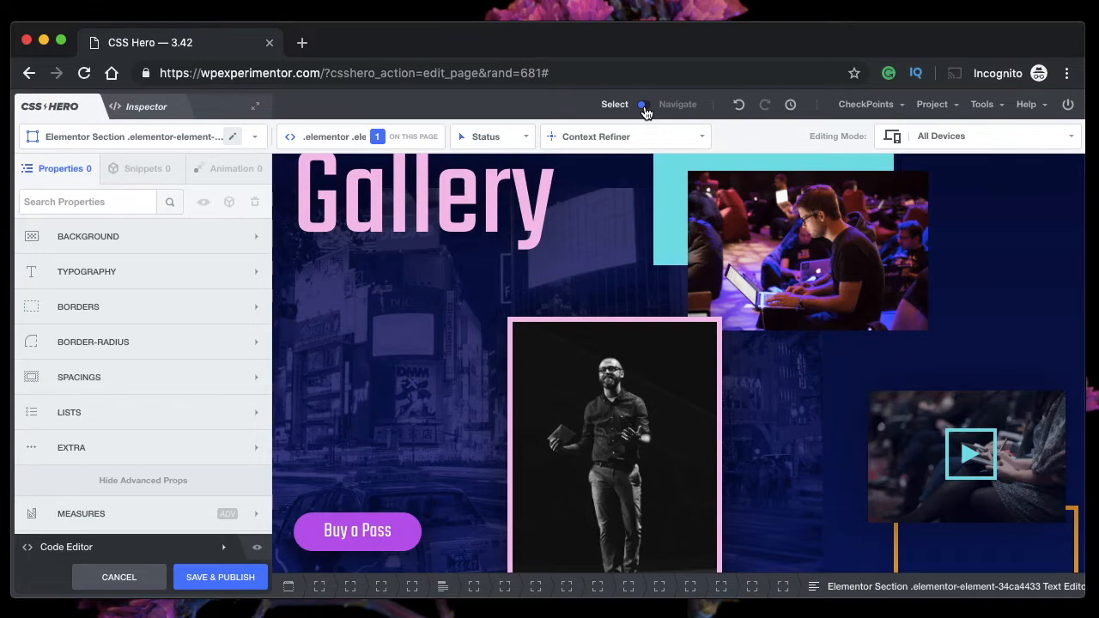
# Select the interviews link in the footer's Extras widget and highlight its element name.
pyautogui.scroll(-10, 678, 287)
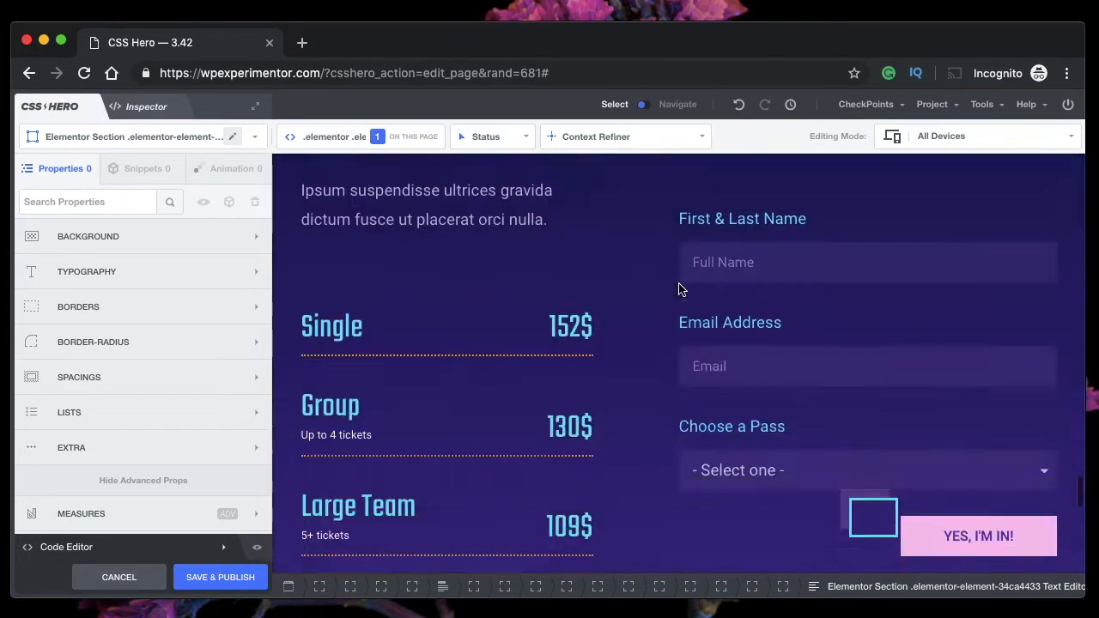
pyautogui.scroll(-10, 679, 290)
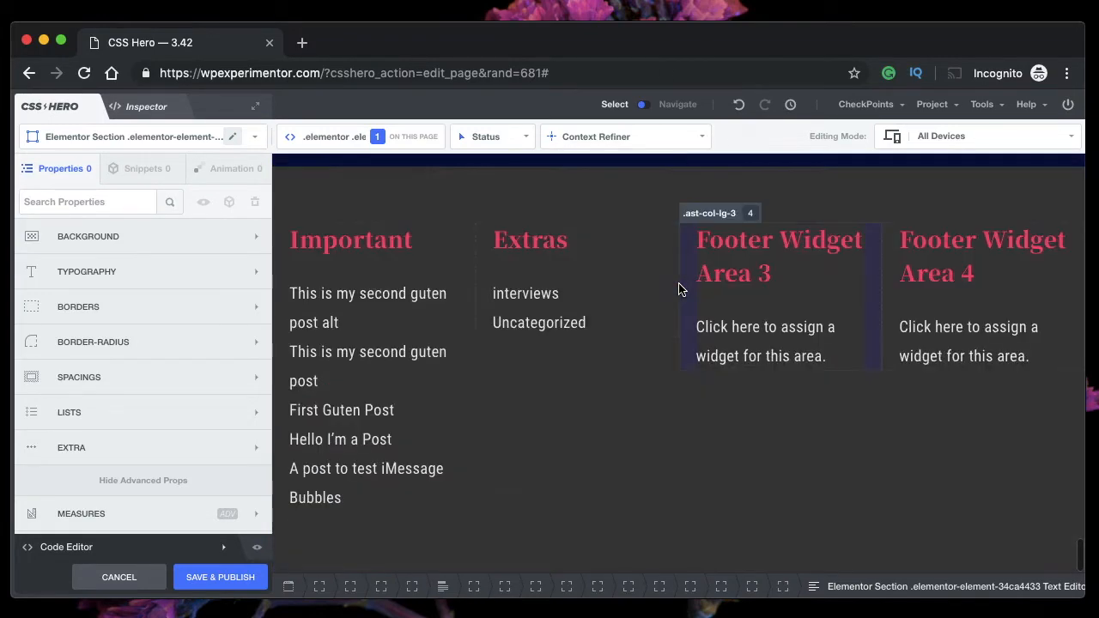
pyautogui.click(528, 301)
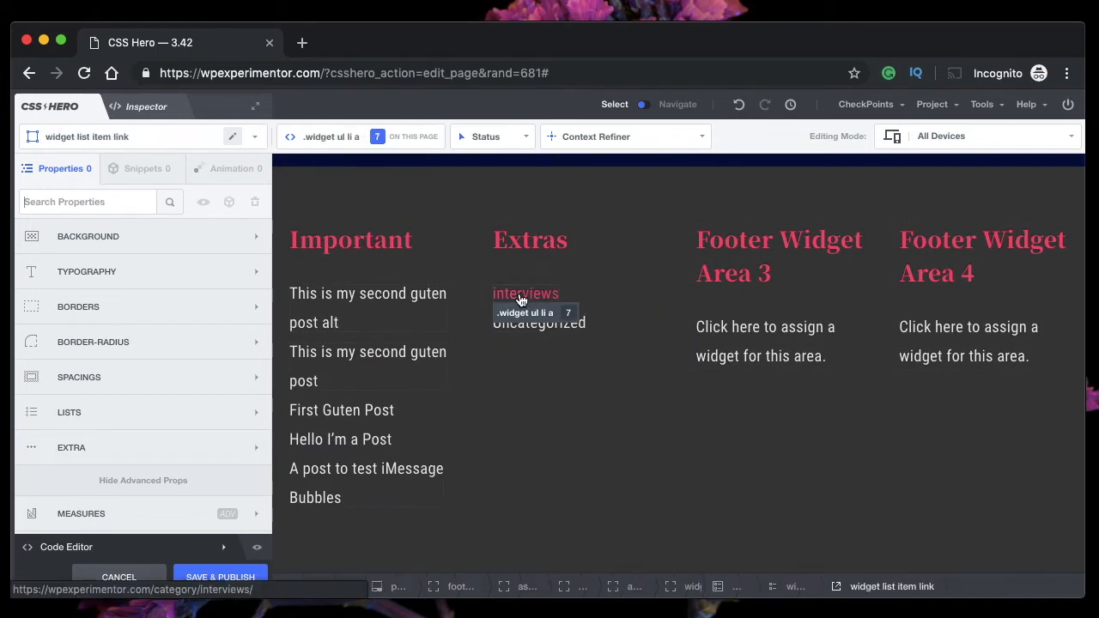
pyautogui.tripleClick(131, 137)
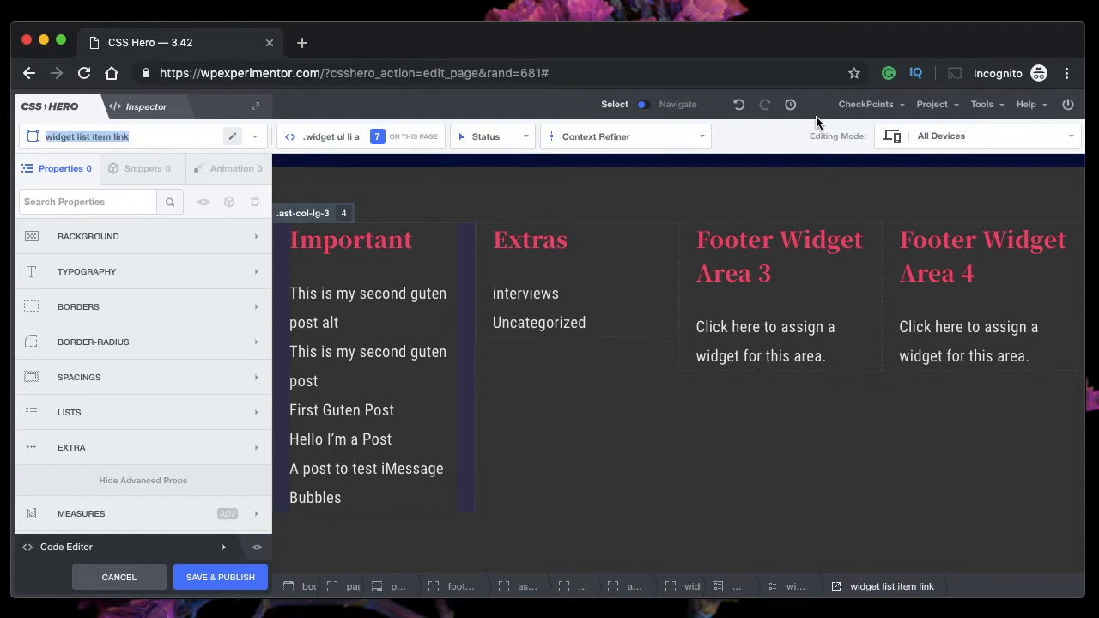
pyautogui.click(526, 300)
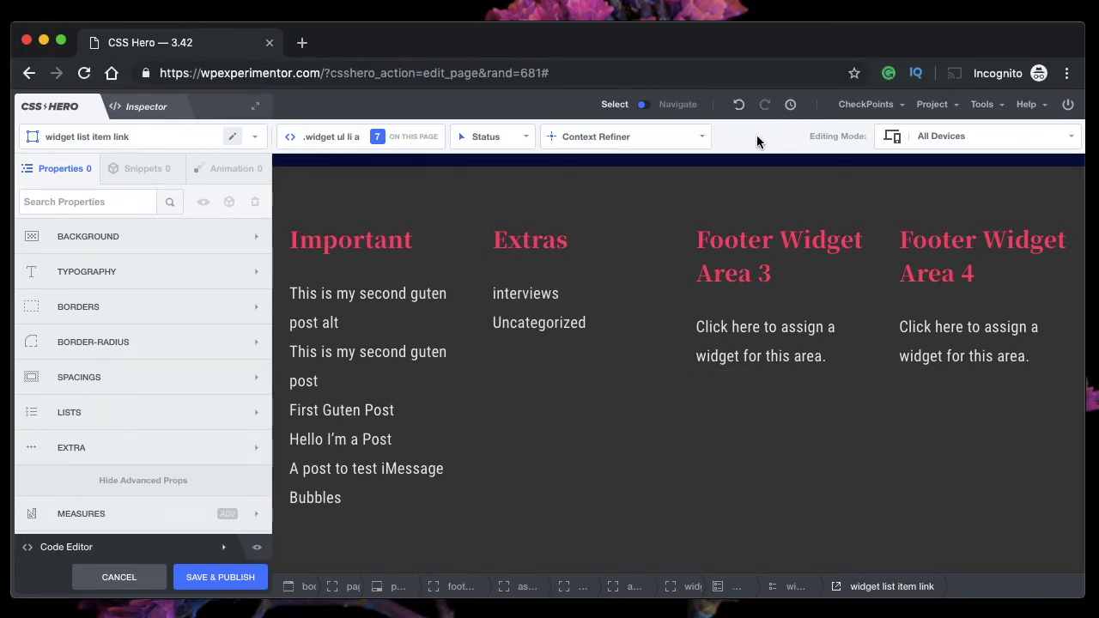
# Load the previous session 08.04 - 17:56:19 from the edit history, and close the history.
pyautogui.click(790, 106)
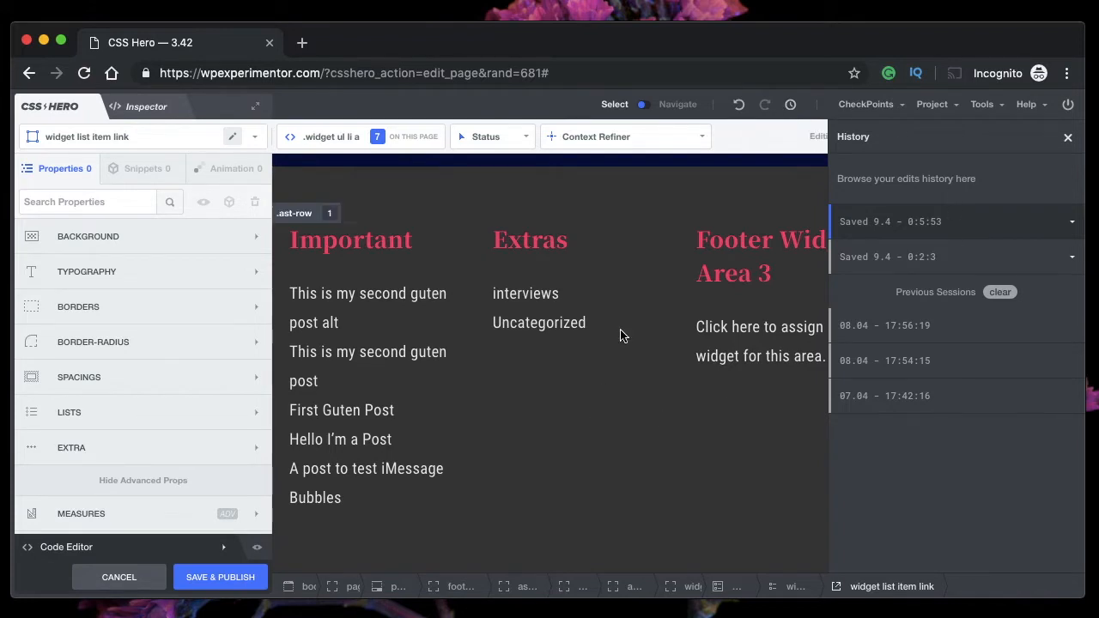
pyautogui.click(1067, 138)
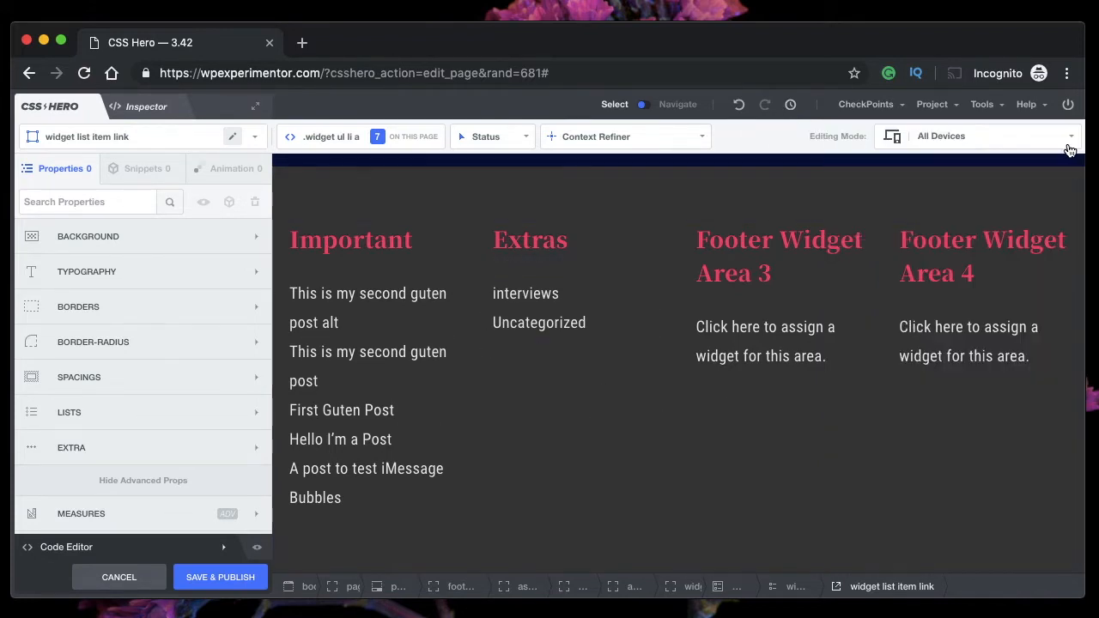
pyautogui.click(791, 104)
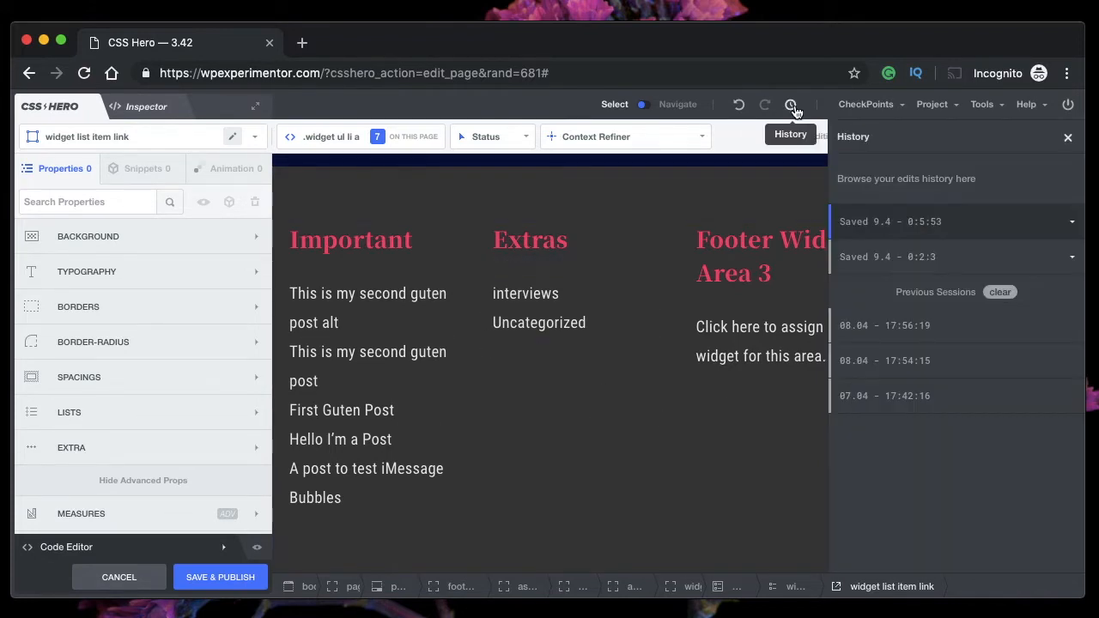
pyautogui.click(900, 331)
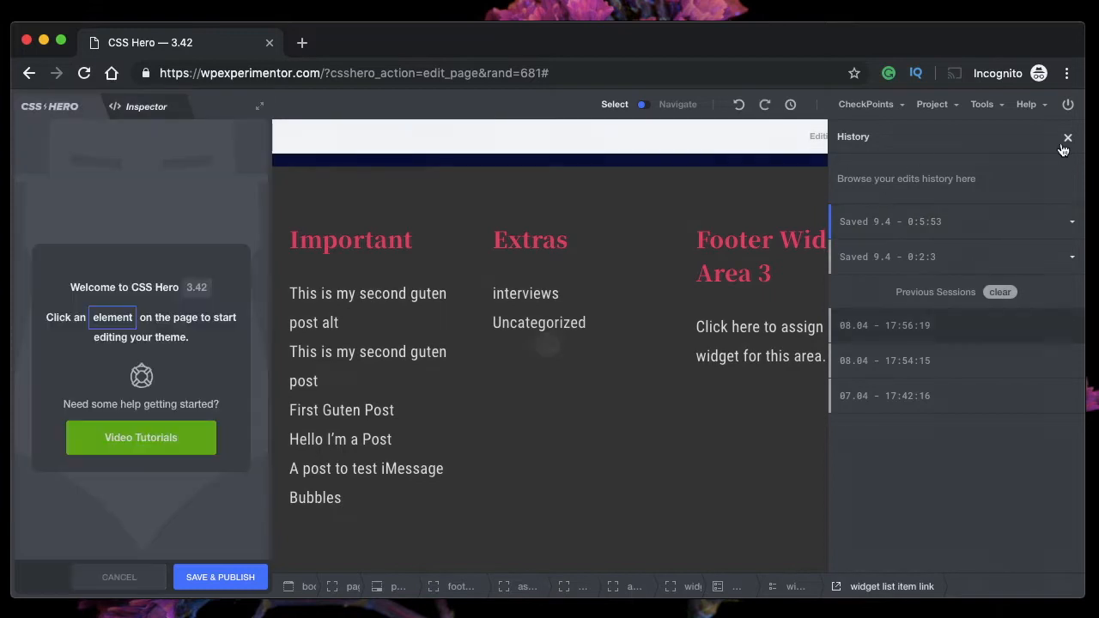
pyautogui.click(1000, 292)
pyautogui.click(716, 198)
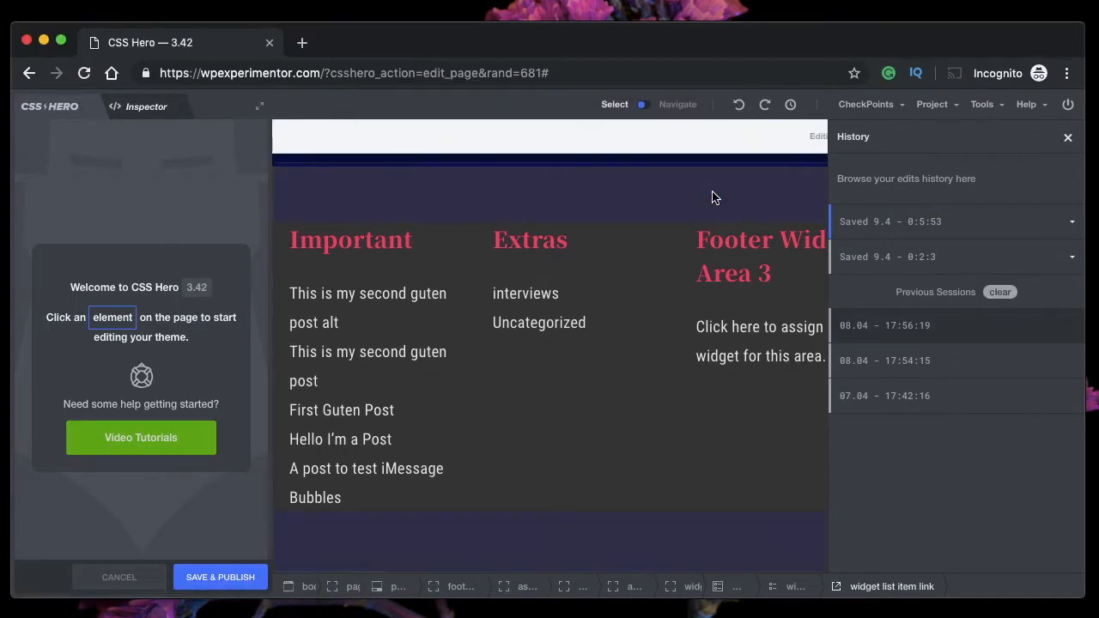
pyautogui.click(1069, 139)
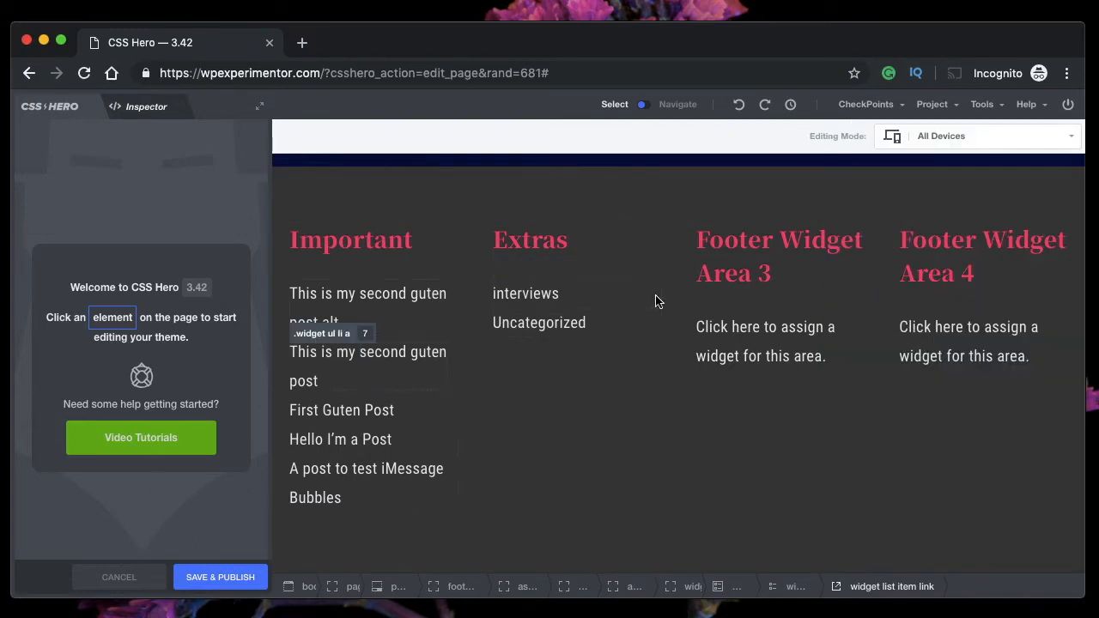
# Look over the options offered for CheckPoints, Project and Tools.
pyautogui.click(846, 106)
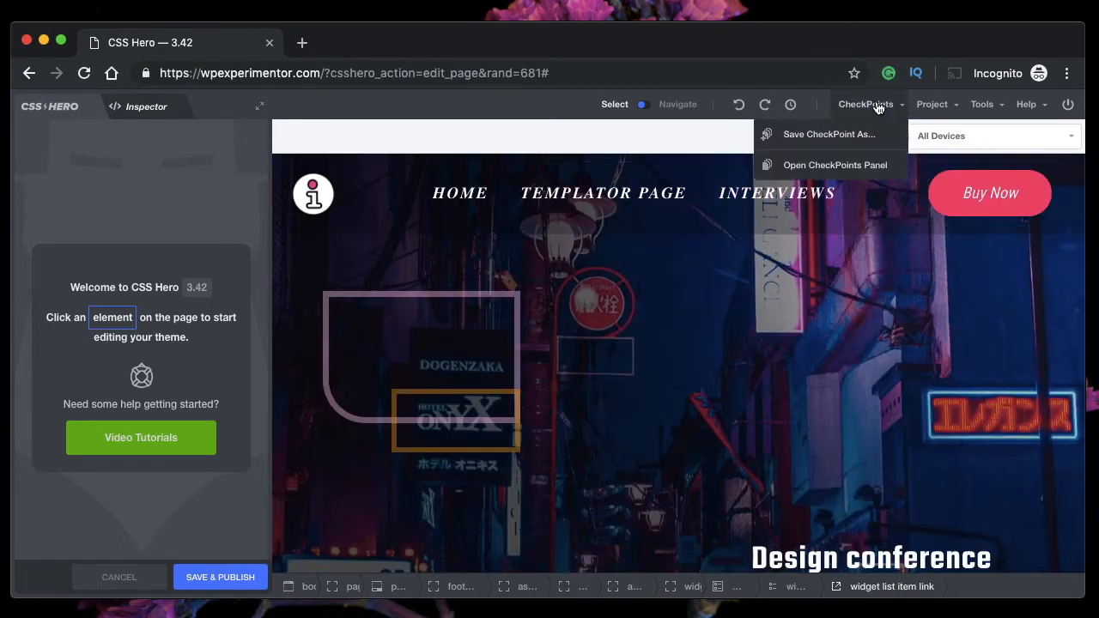
pyautogui.moveTo(924, 107)
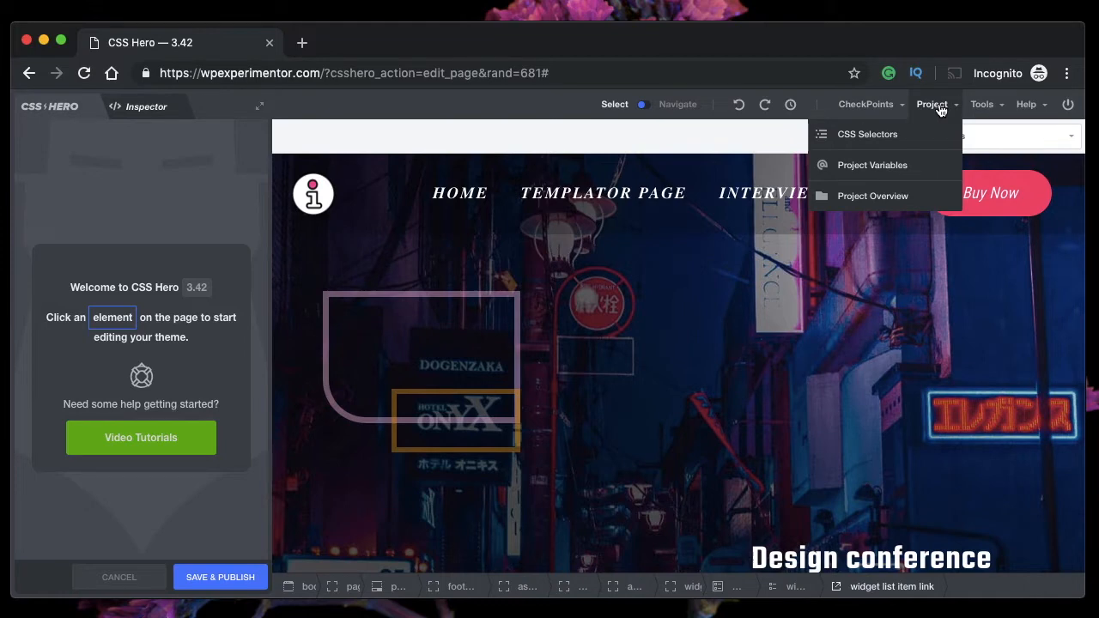
pyautogui.moveTo(995, 110)
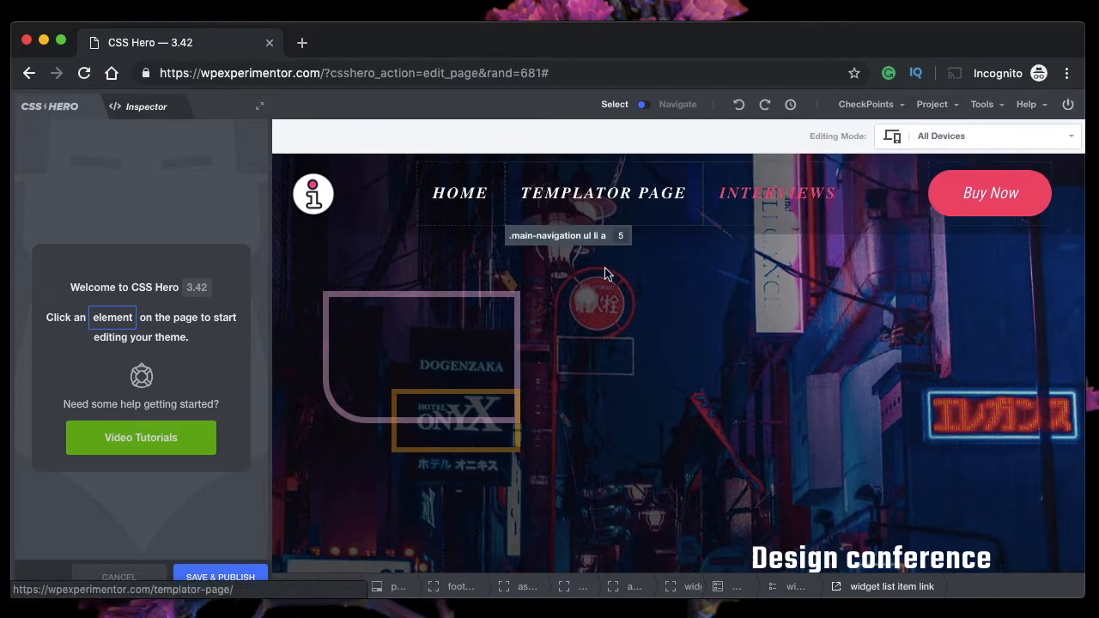
# Select the Templator Page navigation link, preview the page in Tablet-Landscape editing mode, and return to All Devices.
pyautogui.click(614, 199)
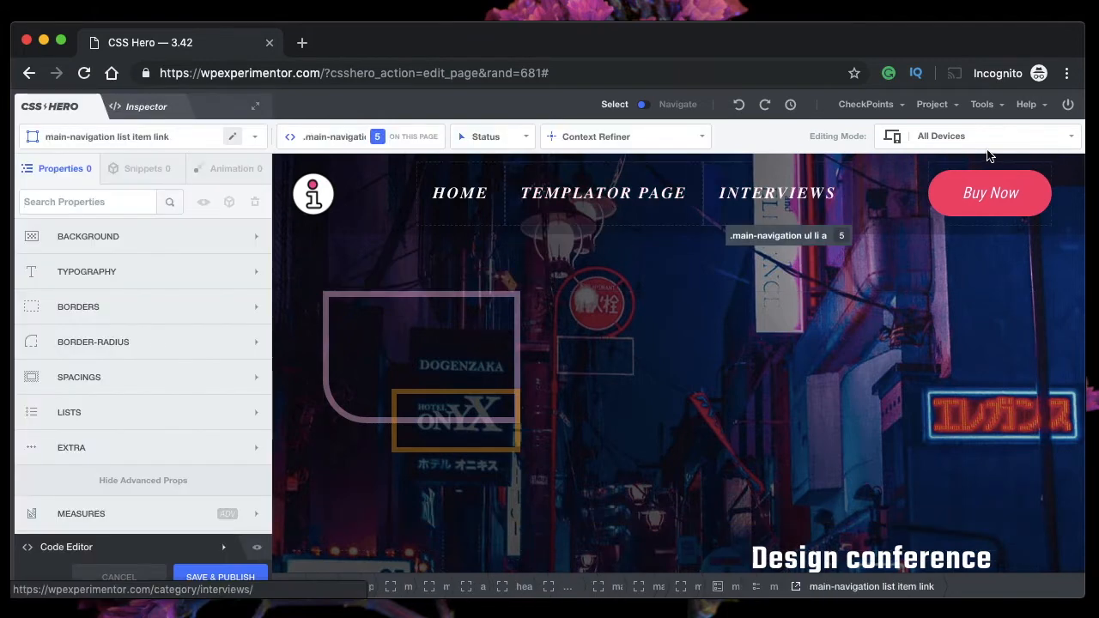
pyautogui.click(1051, 141)
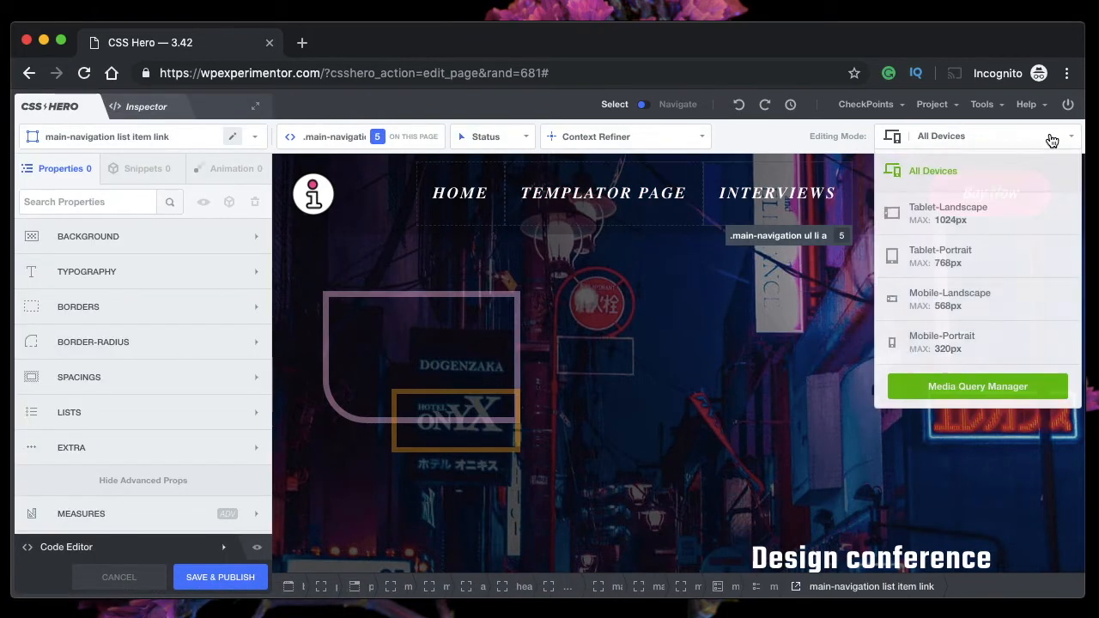
pyautogui.click(994, 219)
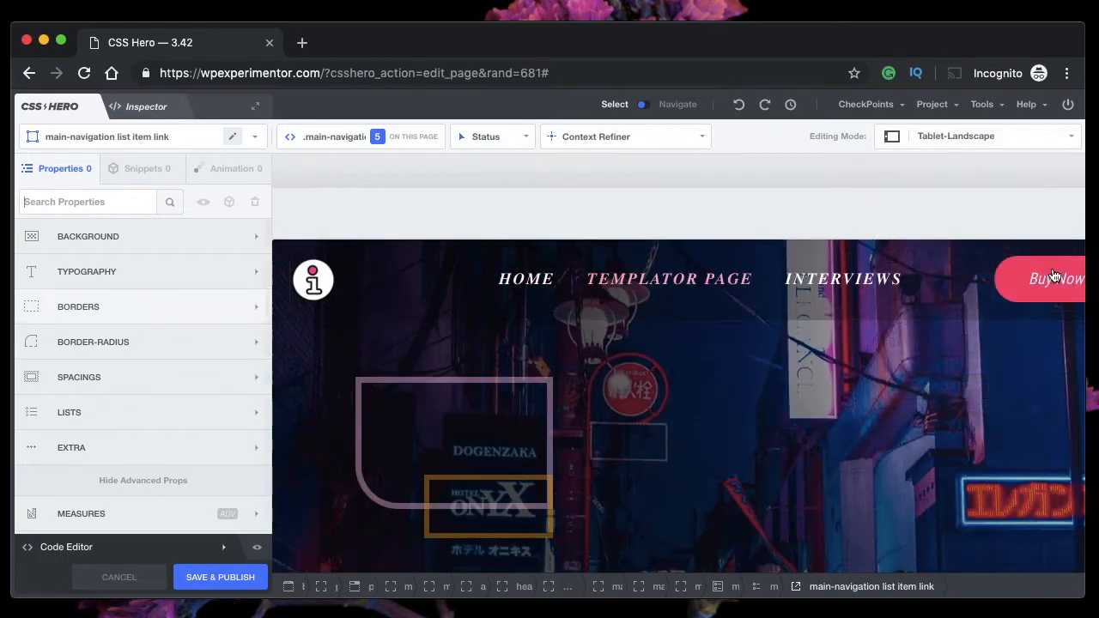
pyautogui.click(1070, 138)
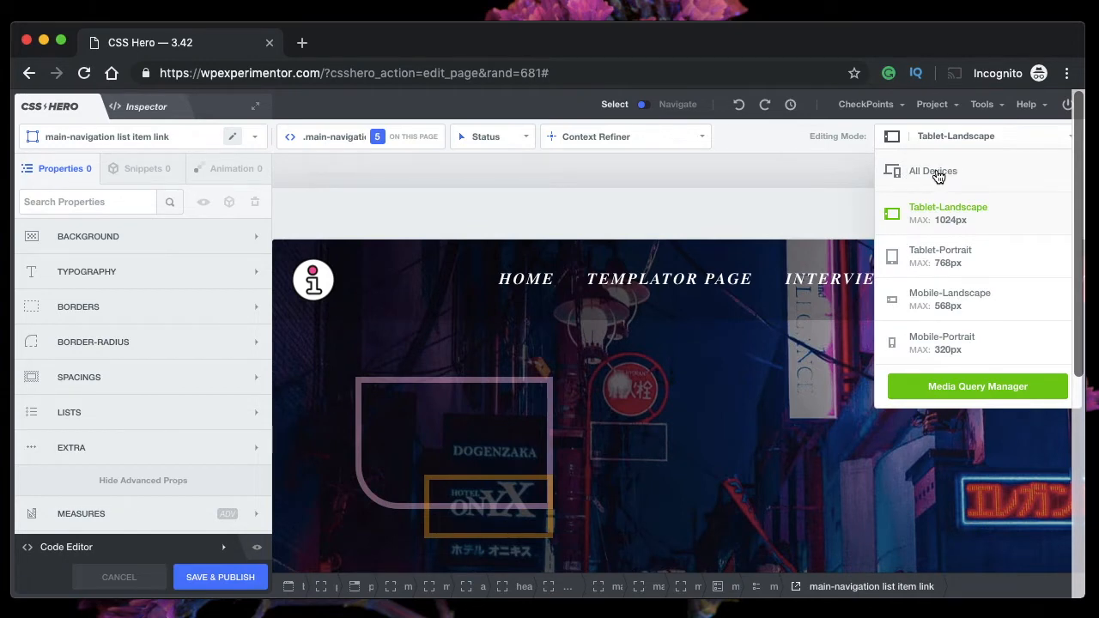
pyautogui.click(936, 172)
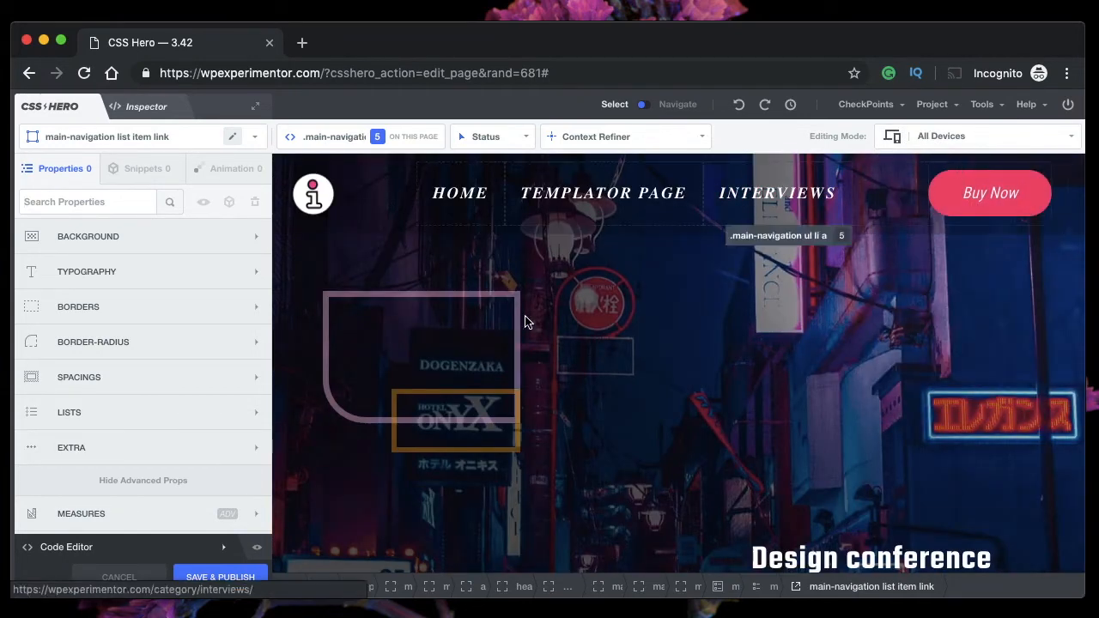
# Review the device editing modes again from the Tokyo hero section, keeping All Devices selected.
pyautogui.click(1039, 142)
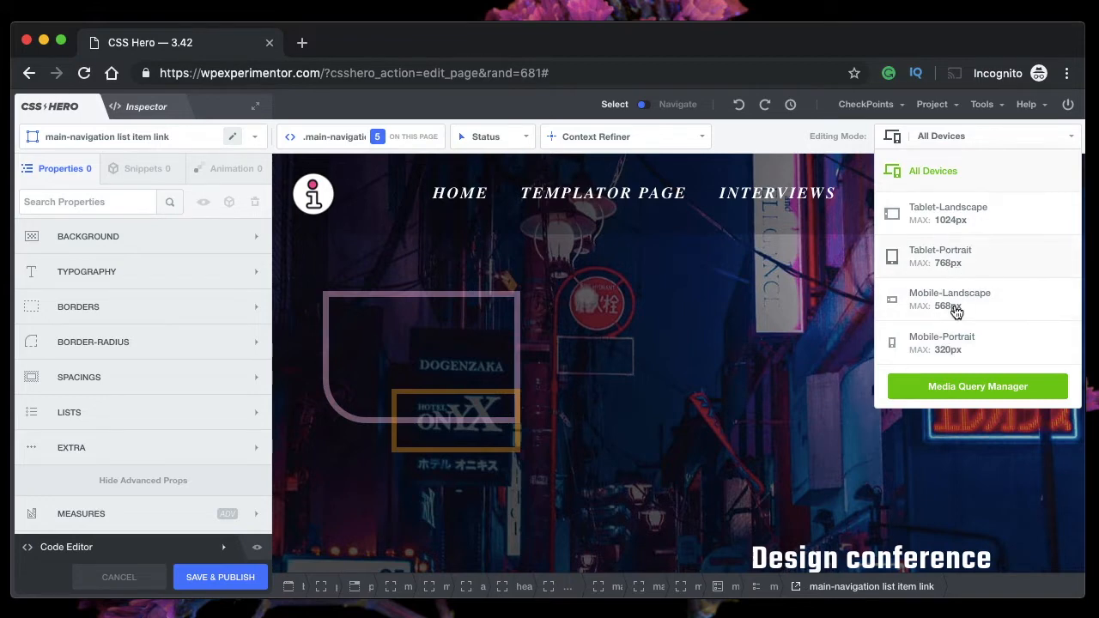
pyautogui.scroll(-4, 962, 171)
pyautogui.click(1013, 144)
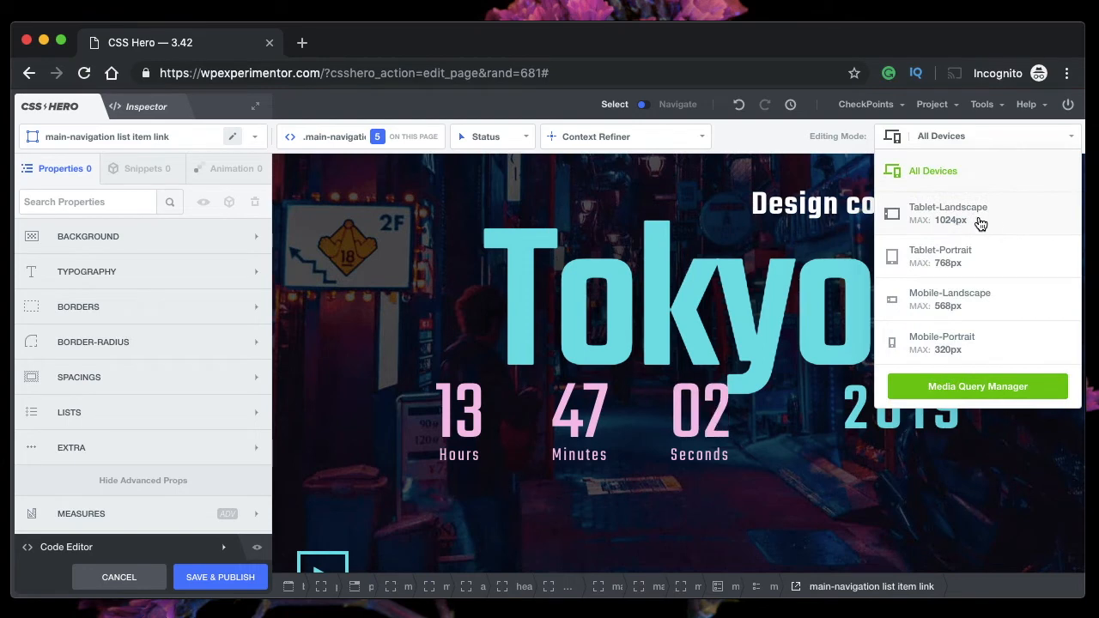
pyautogui.click(988, 177)
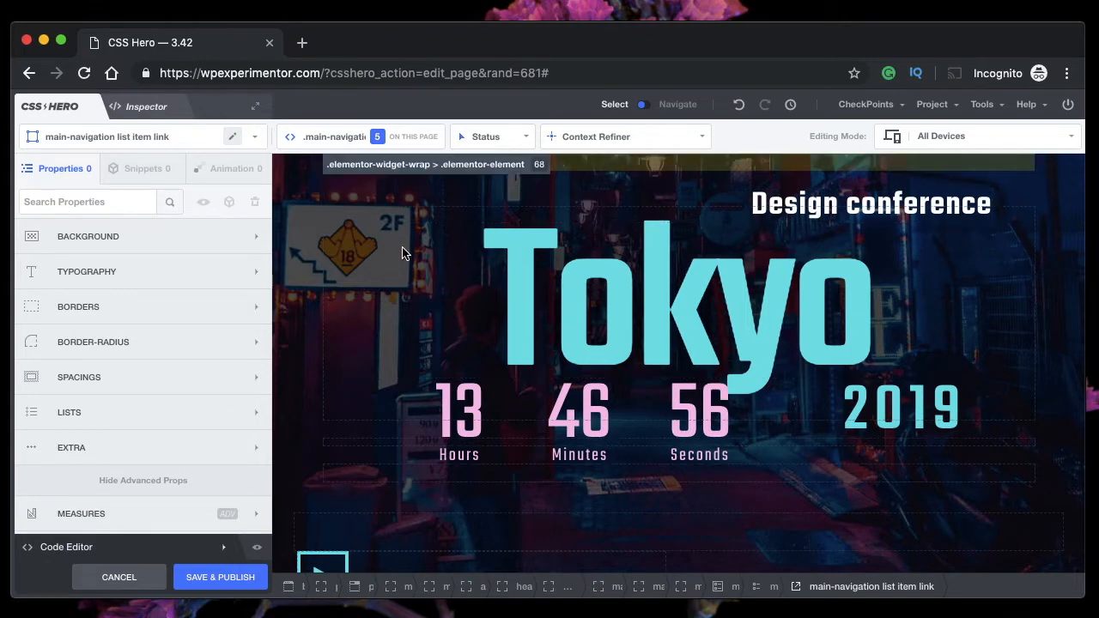
# Inspect the navigation link's Background properties, collapse them, and check its Status options.
pyautogui.click(88, 246)
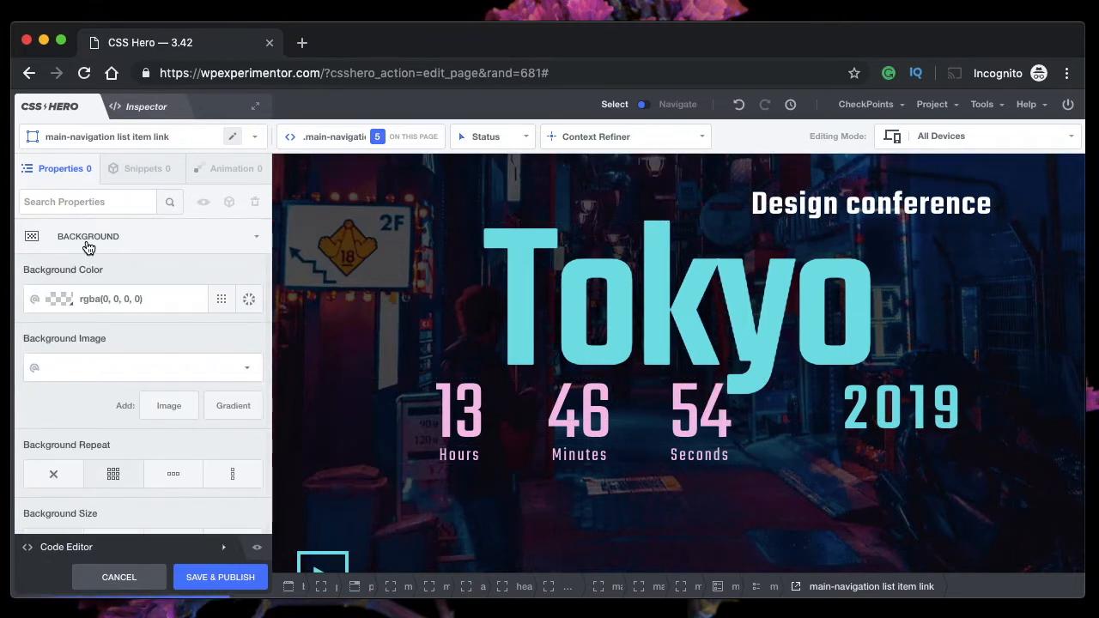
pyautogui.click(87, 246)
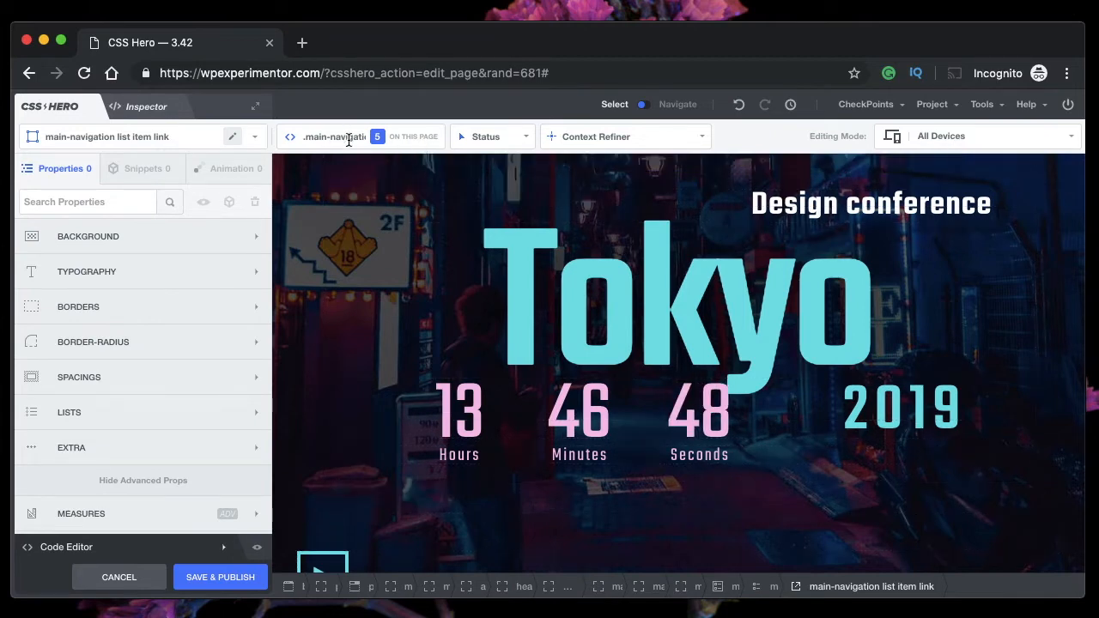
pyautogui.click(515, 138)
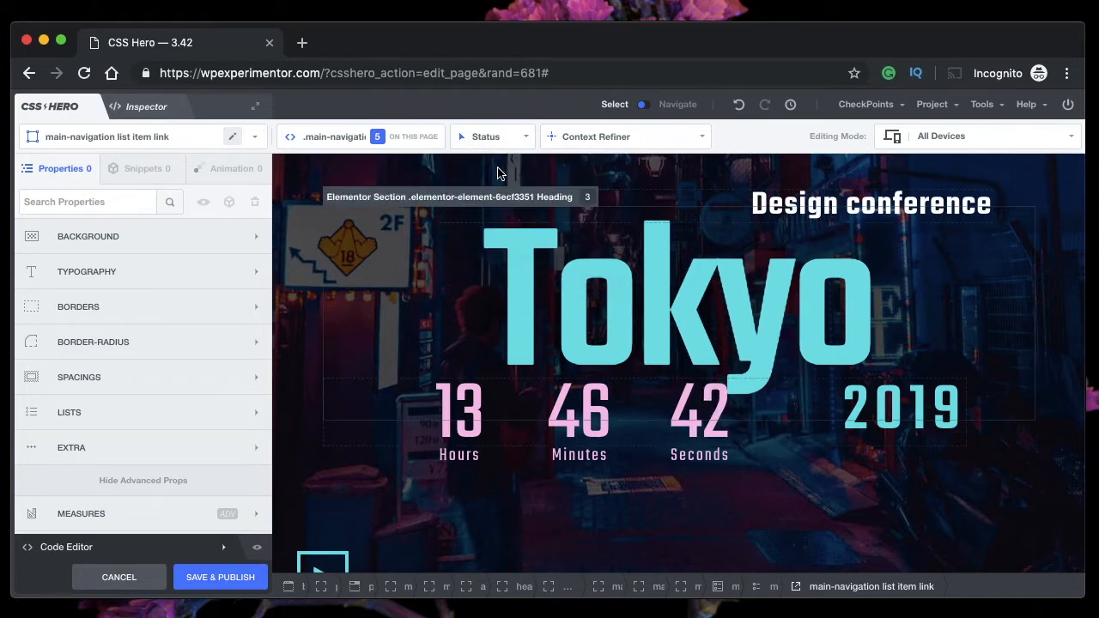
# Switch the navigation link's status to Visited, return it to Normal, and check the link in the site header.
pyautogui.moveTo(478, 148)
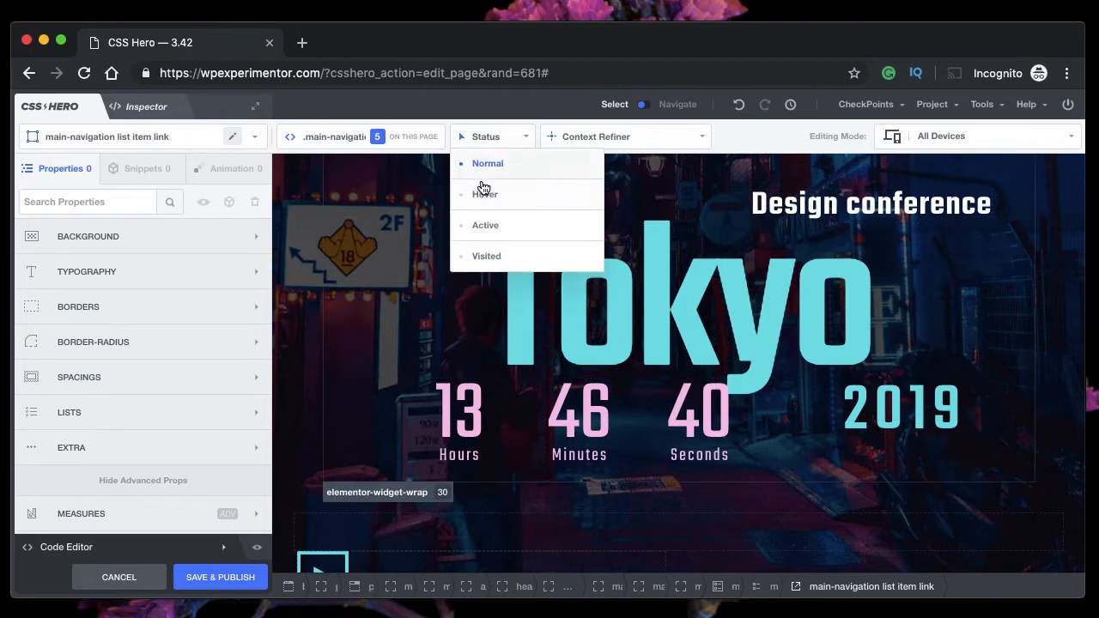
pyautogui.click(498, 258)
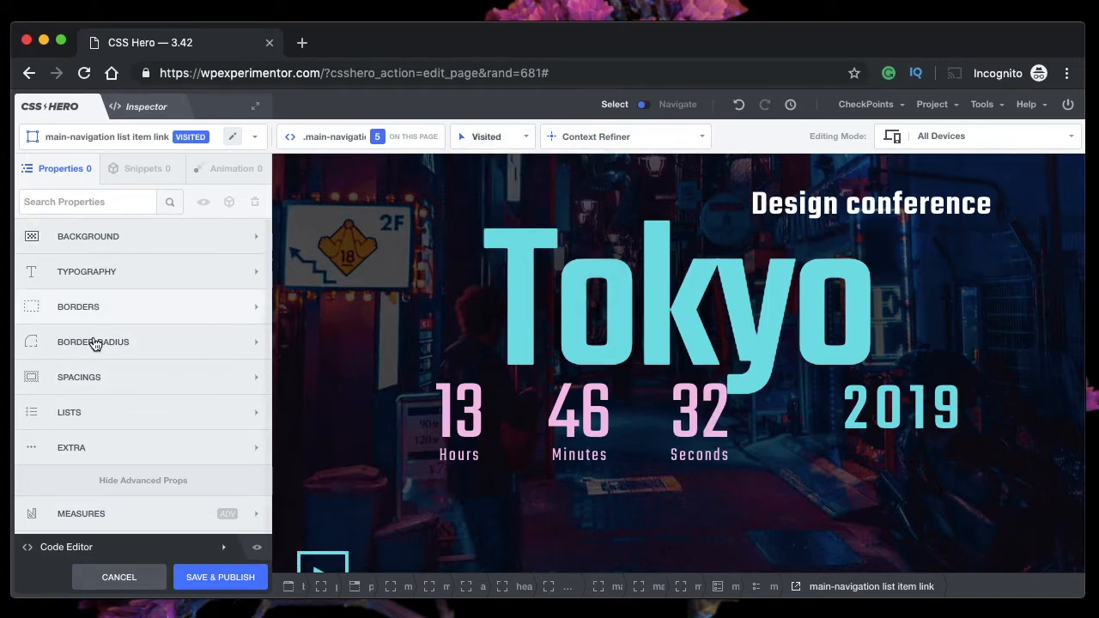
pyautogui.click(492, 137)
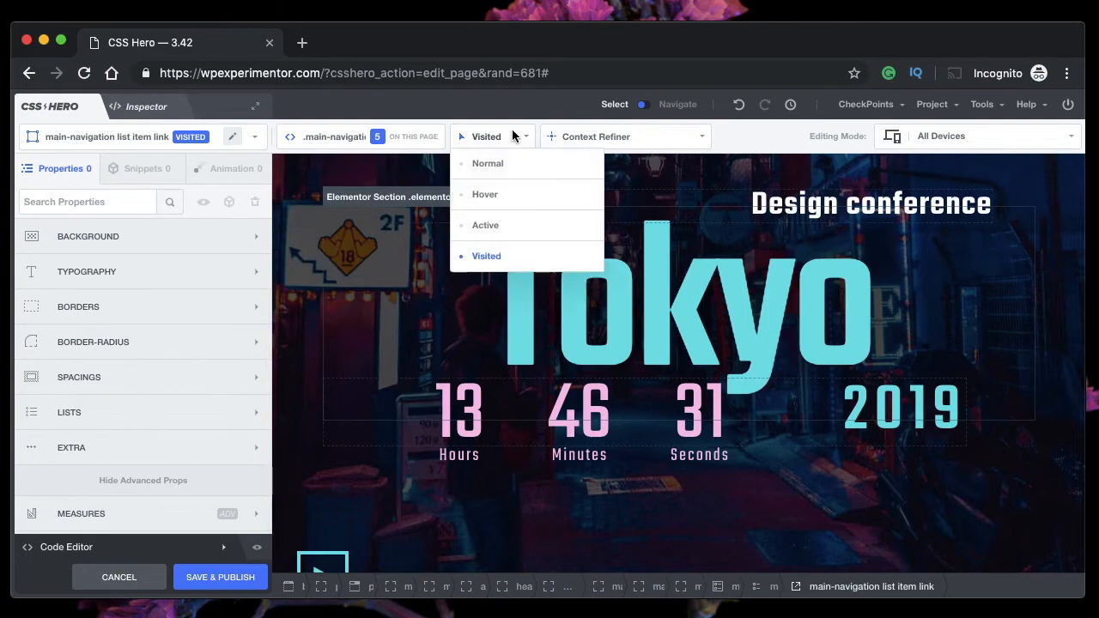
pyautogui.click(496, 171)
pyautogui.scroll(5, 679, 335)
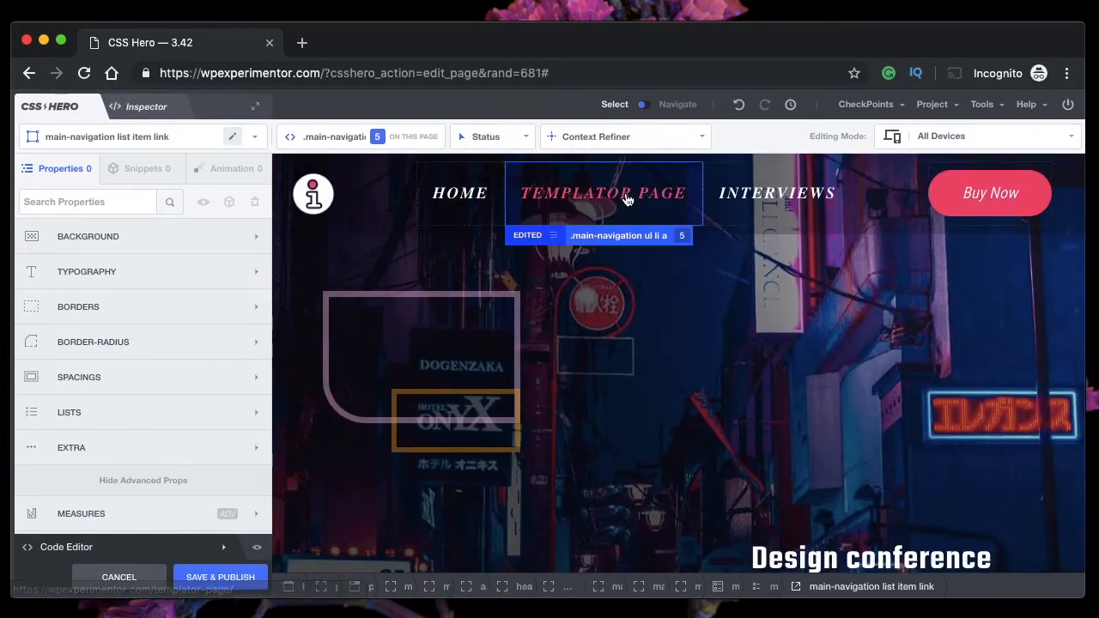
# Switch the navigation link to its Hover status and inspect the Typography properties available for it.
pyautogui.click(498, 137)
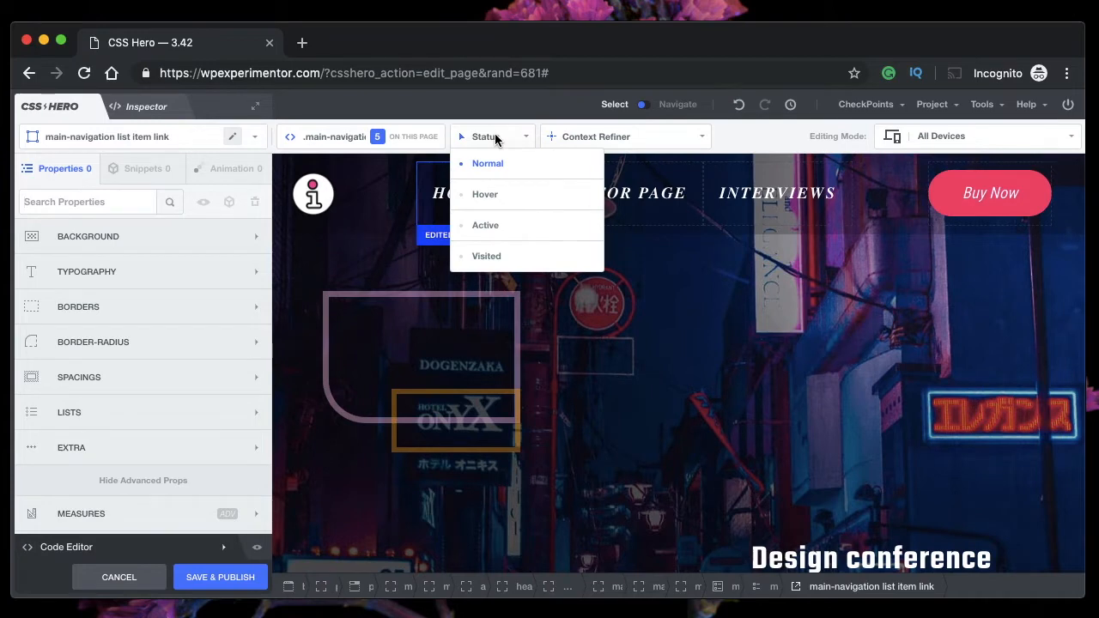
pyautogui.click(495, 207)
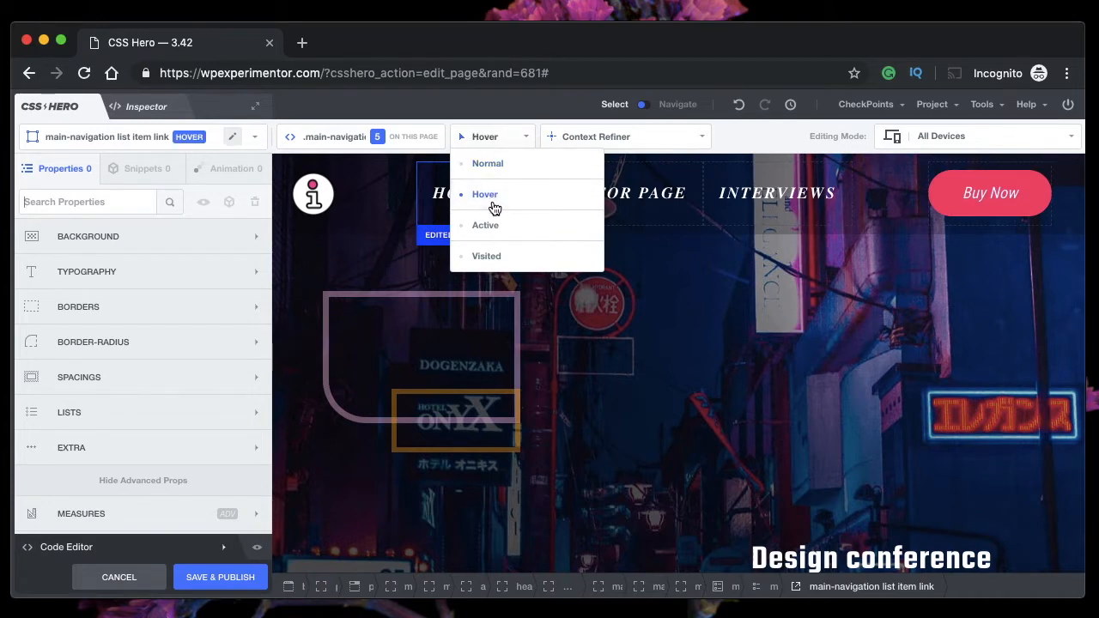
pyautogui.tripleClick(189, 140)
pyautogui.doubleClick(189, 140)
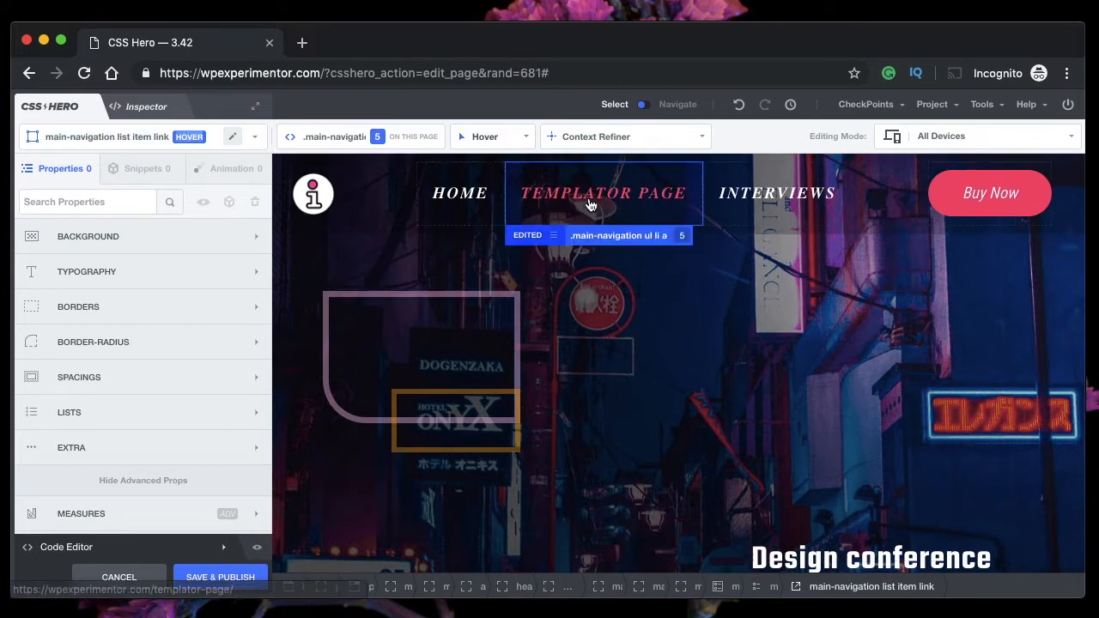
pyautogui.click(132, 274)
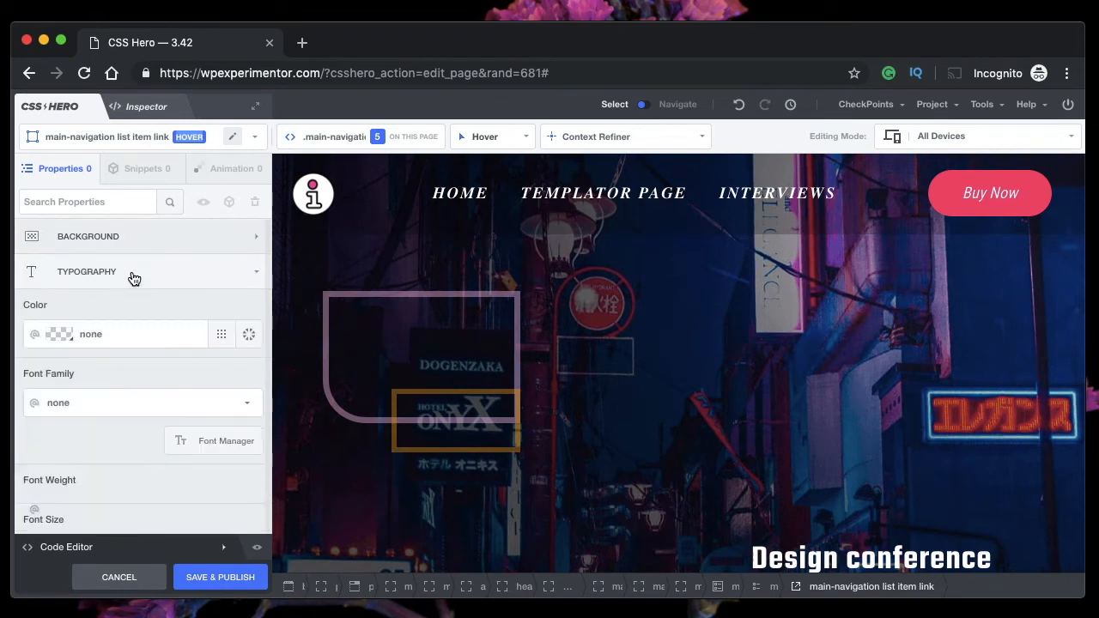
pyautogui.click(133, 275)
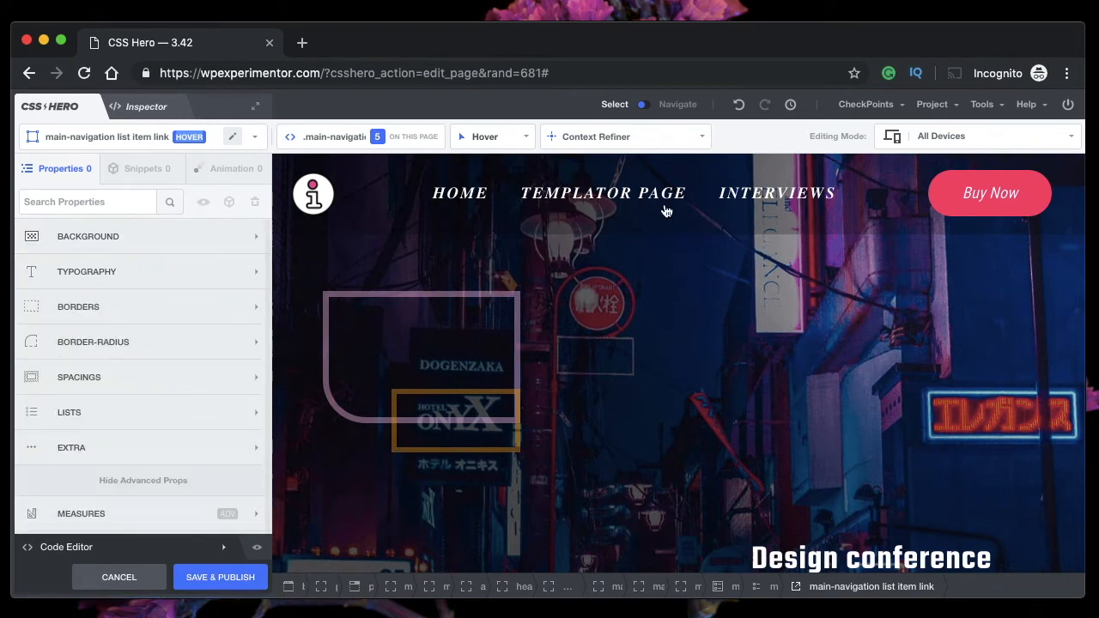
# Review the Status options and the Context Refiner scopes offered for the navigation link.
pyautogui.click(546, 140)
pyautogui.click(525, 140)
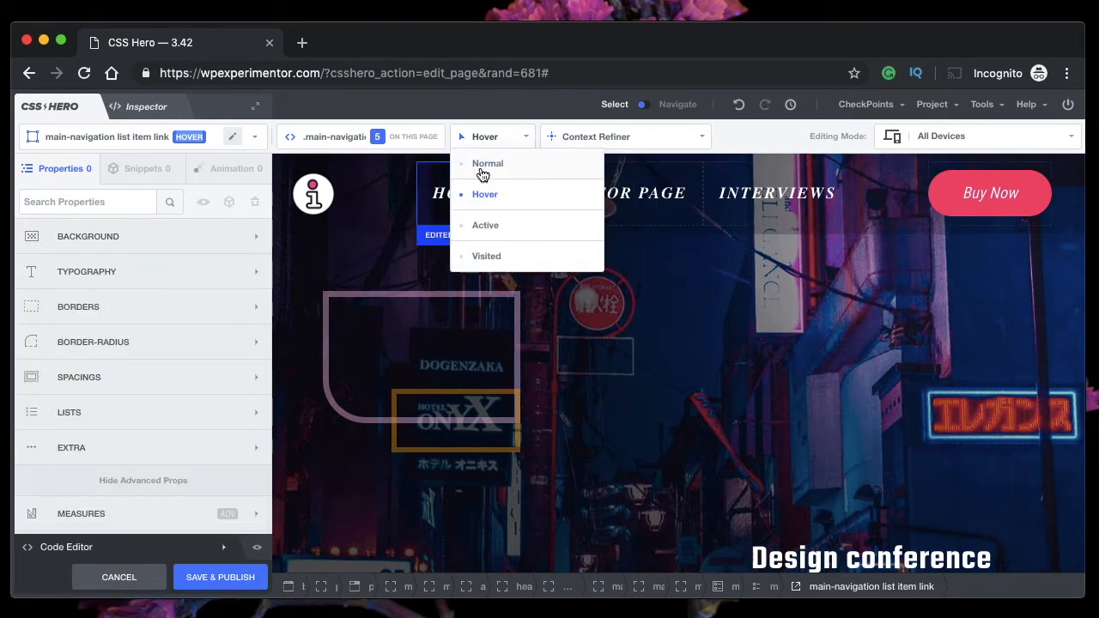
pyautogui.click(630, 137)
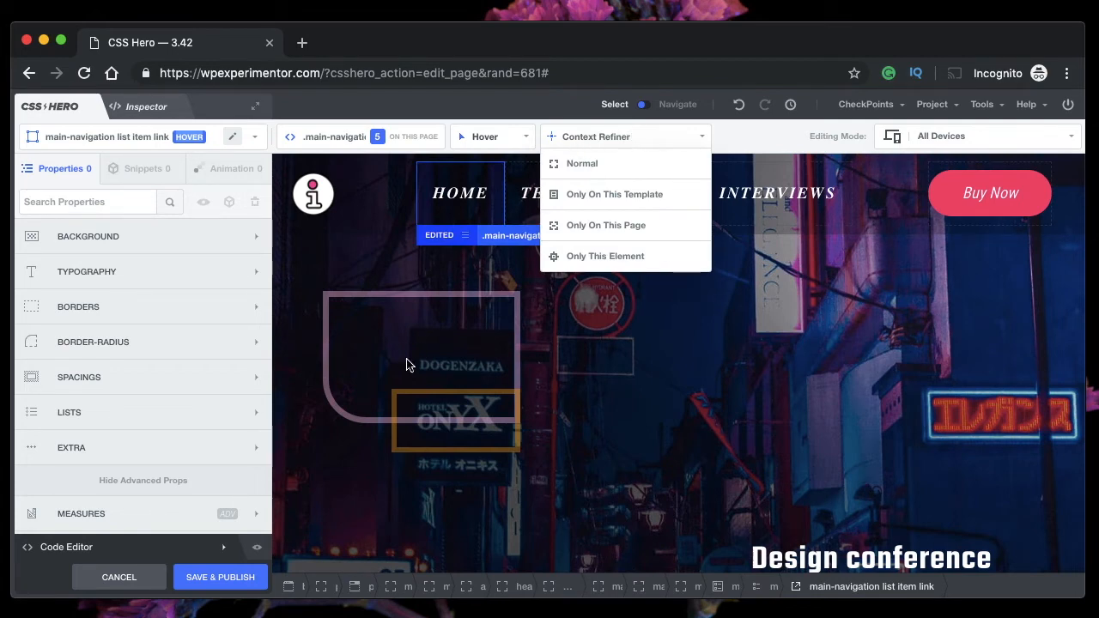
# Return to the navigation link's normal status and set its typography color to flat green #2ecc71.
pyautogui.click(627, 202)
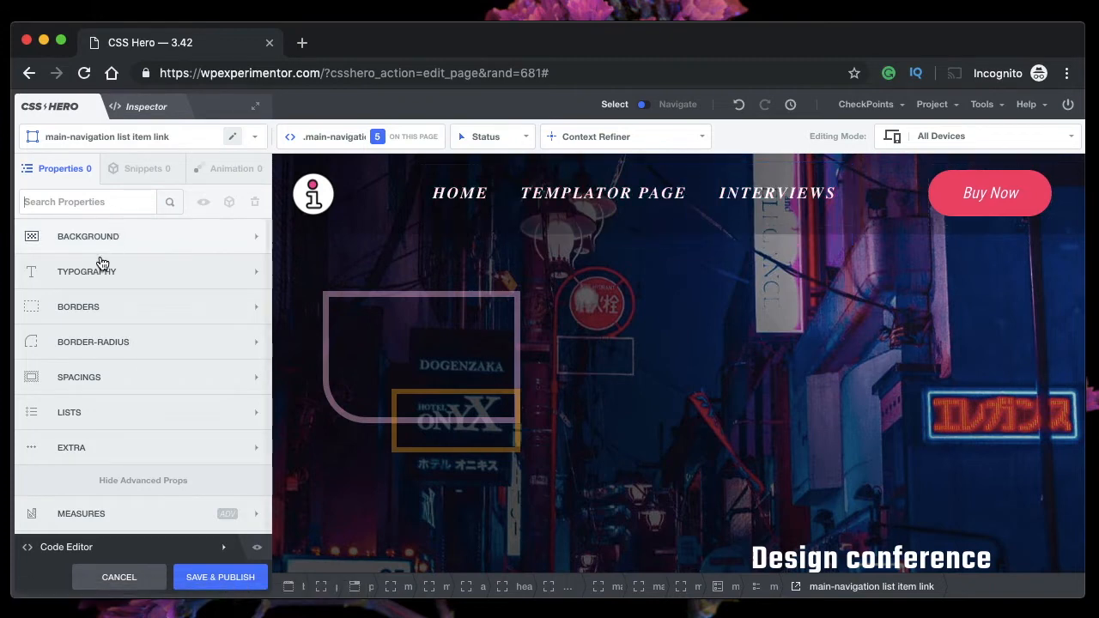
pyautogui.click(92, 284)
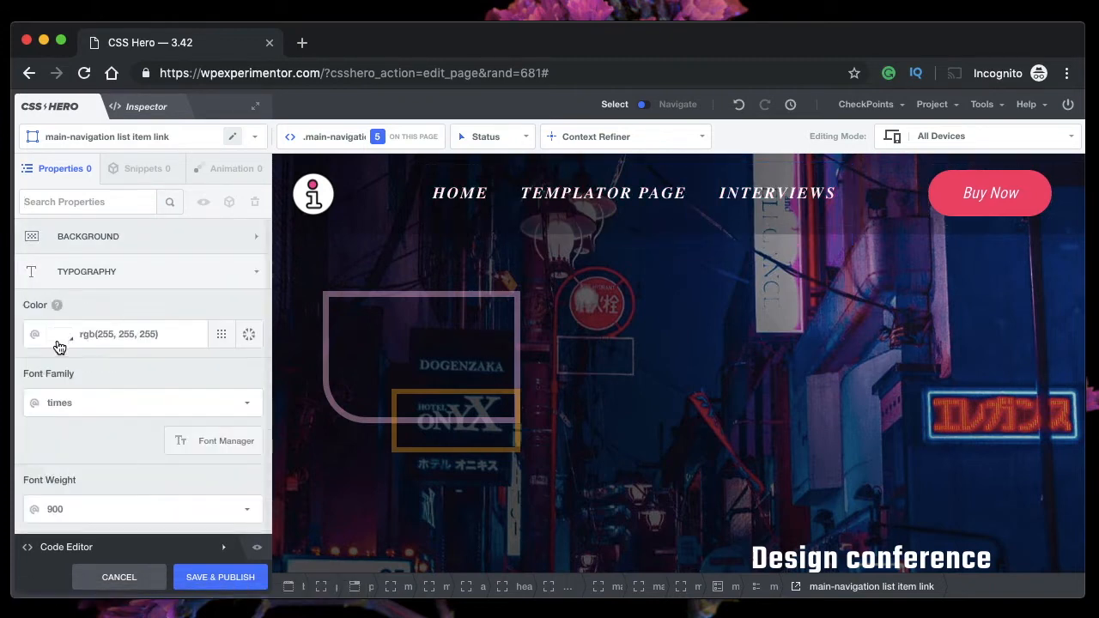
pyautogui.click(220, 334)
pyautogui.click(100, 401)
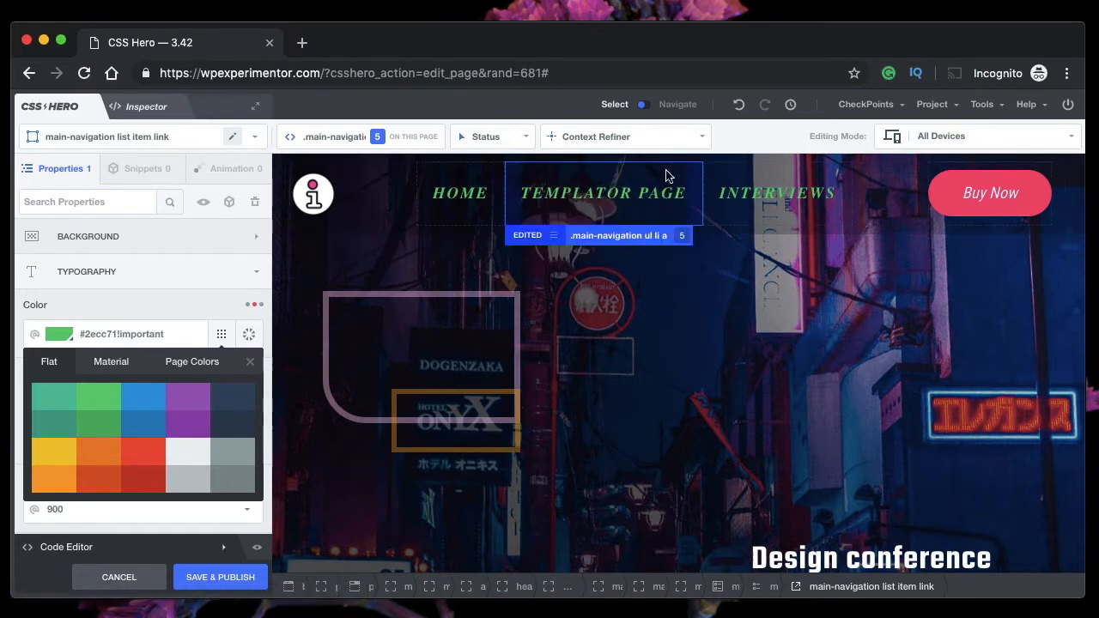
# Restrict the Context Refiner to Only This Element, and return it to Normal.
pyautogui.moveTo(662, 141)
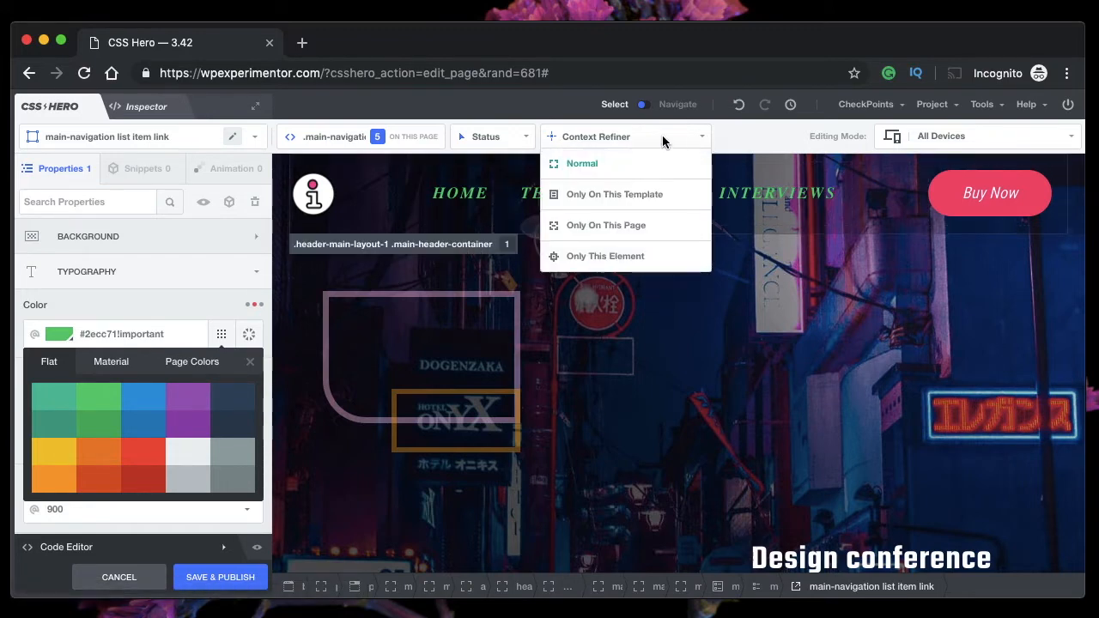
pyautogui.click(608, 255)
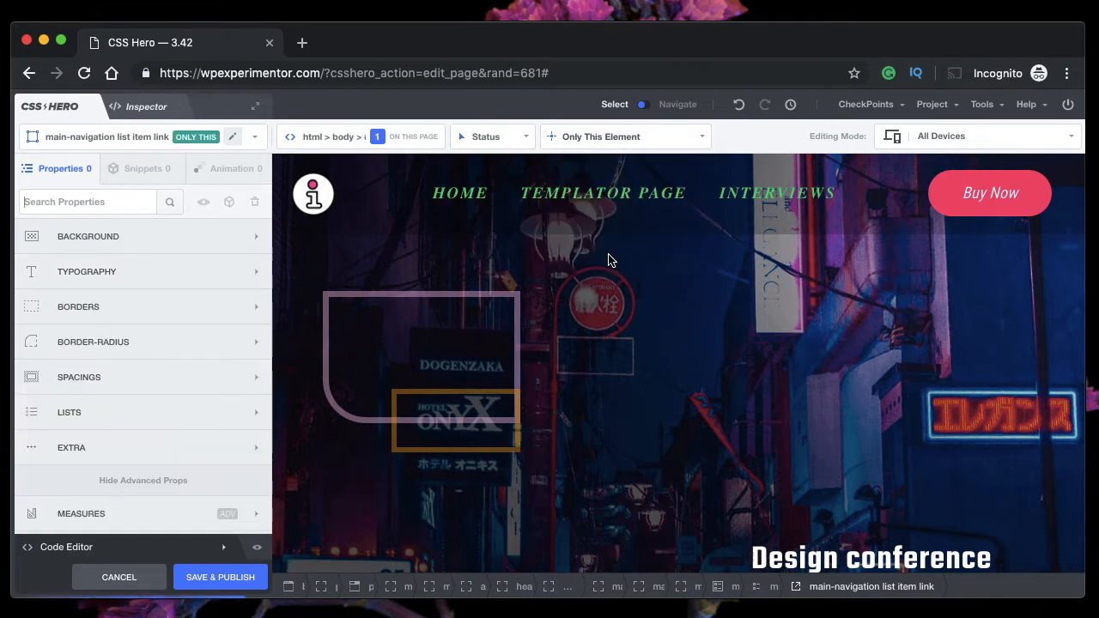
pyautogui.click(591, 137)
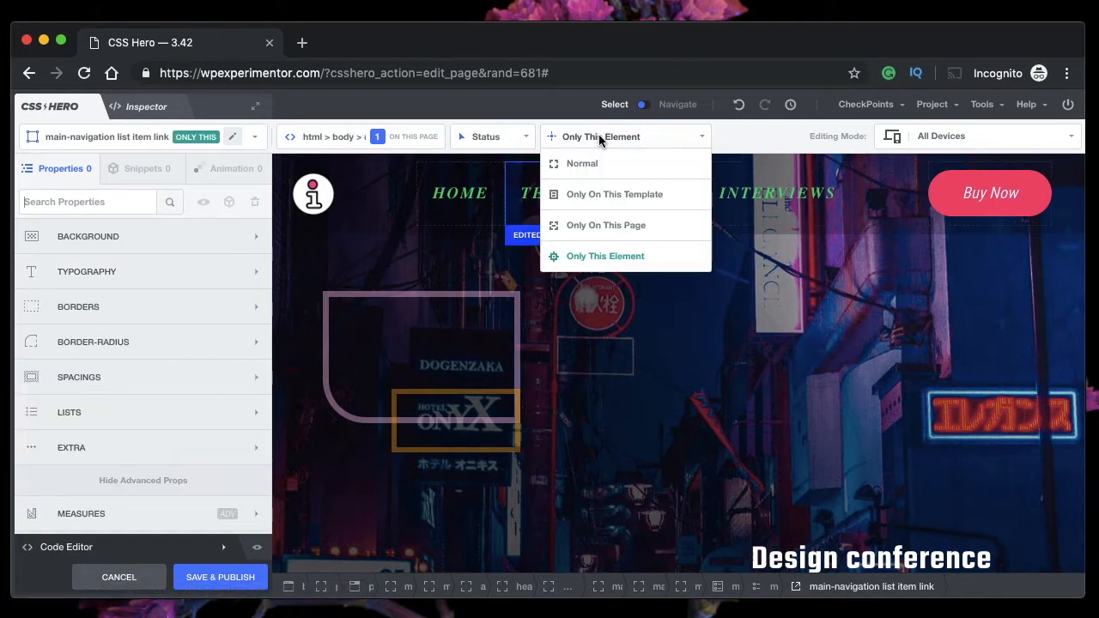
pyautogui.click(574, 164)
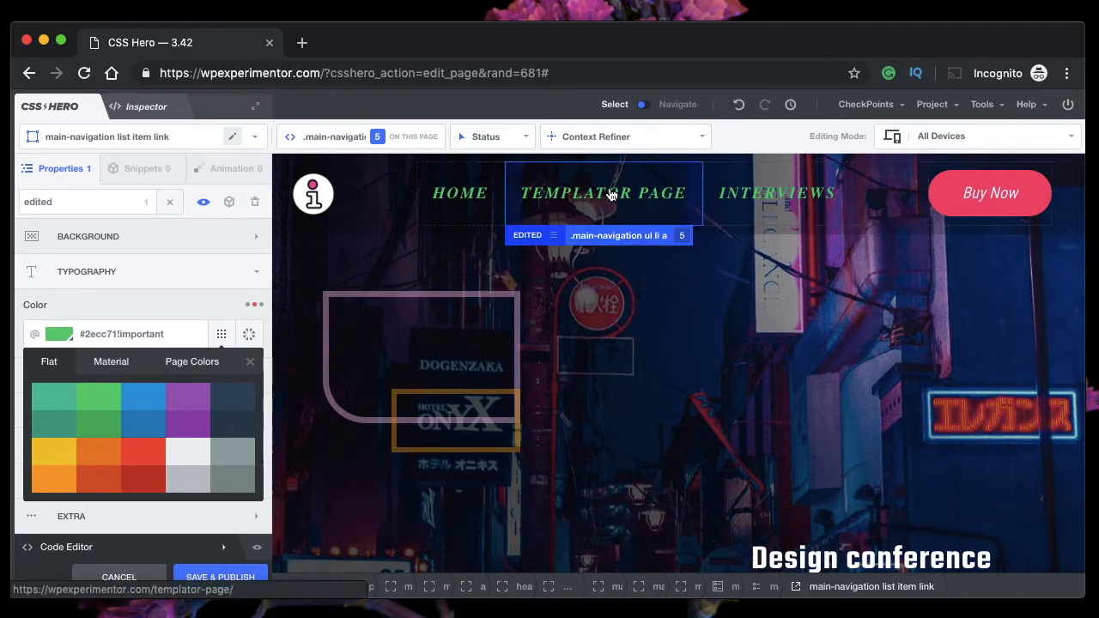
# View the navigation link's CSS in the Code Editor, and discard all edits back to the latest published version.
pyautogui.click(86, 553)
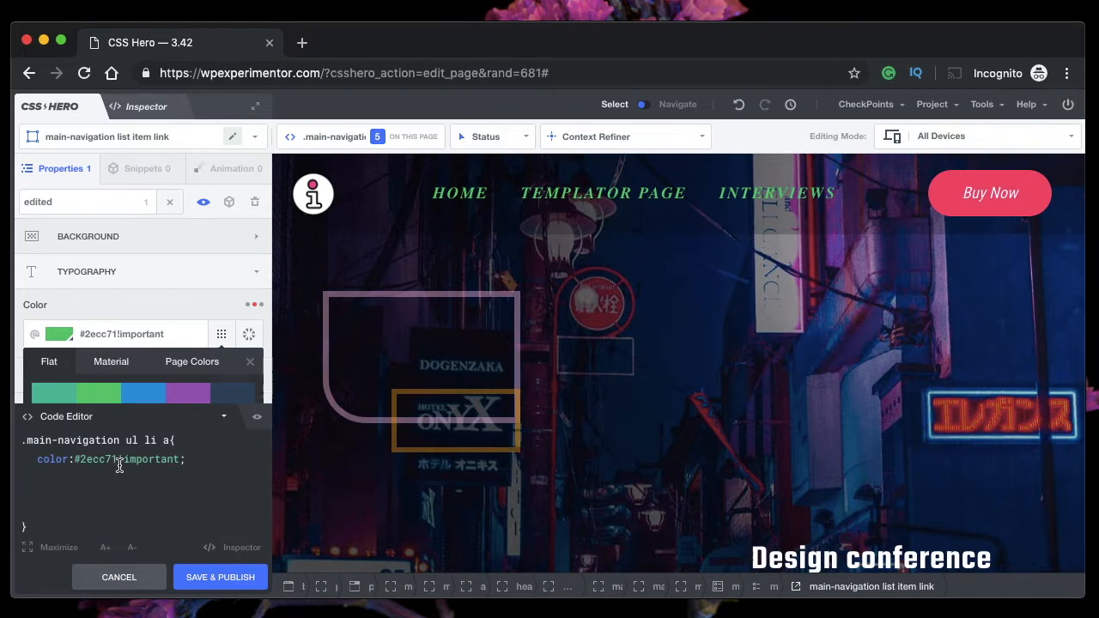
pyautogui.click(120, 578)
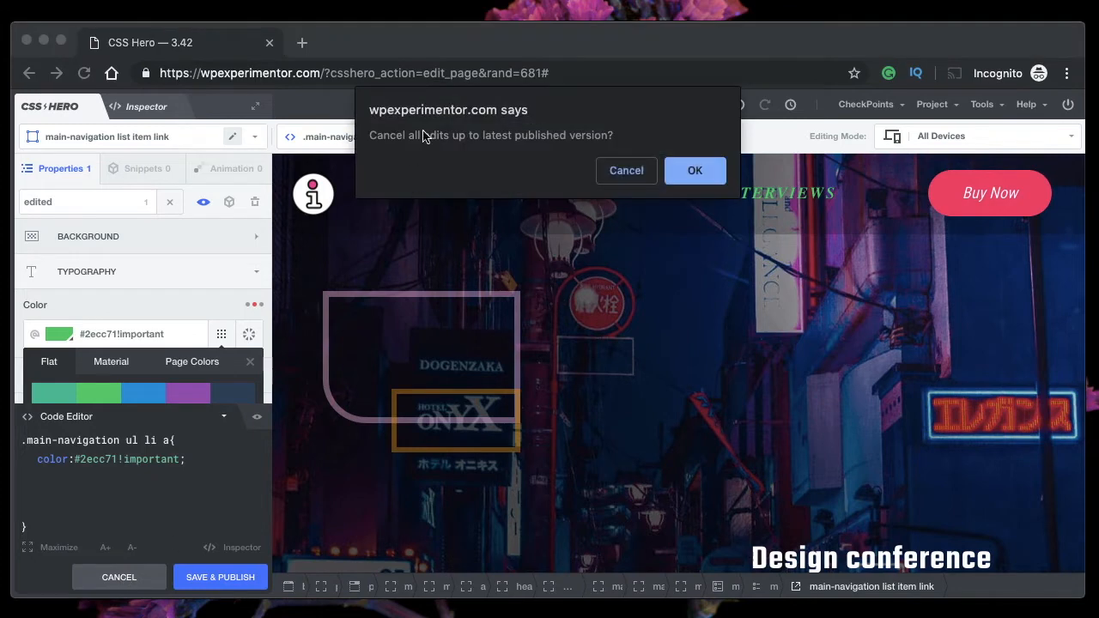
pyautogui.click(687, 171)
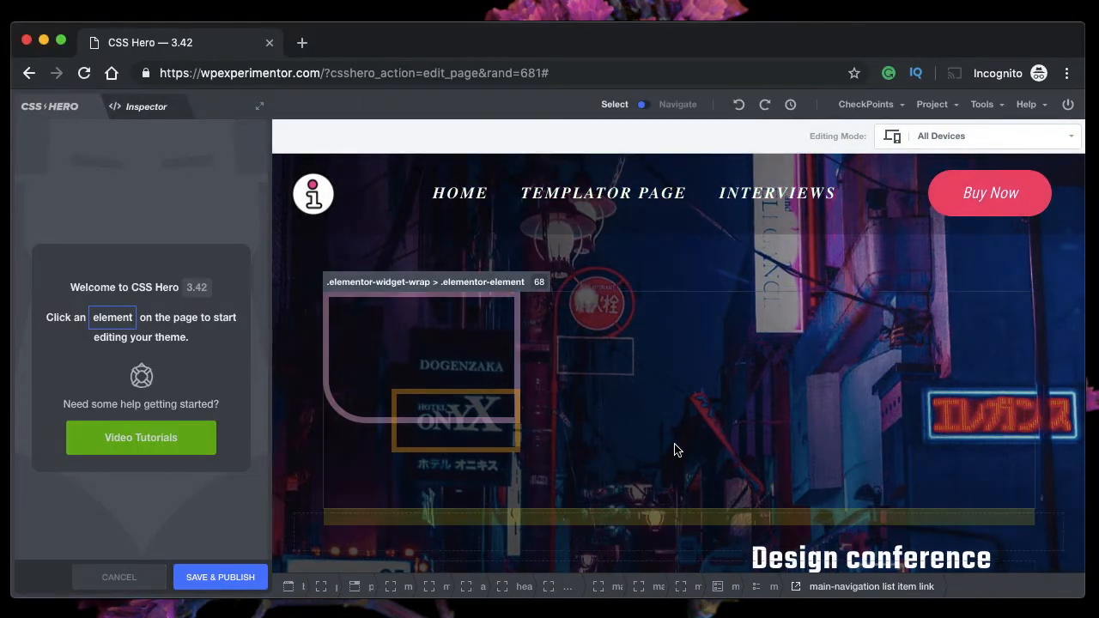
# Check the editing history and look over the CheckPoints options.
pyautogui.click(792, 105)
pyautogui.click(795, 106)
pyautogui.moveTo(899, 109)
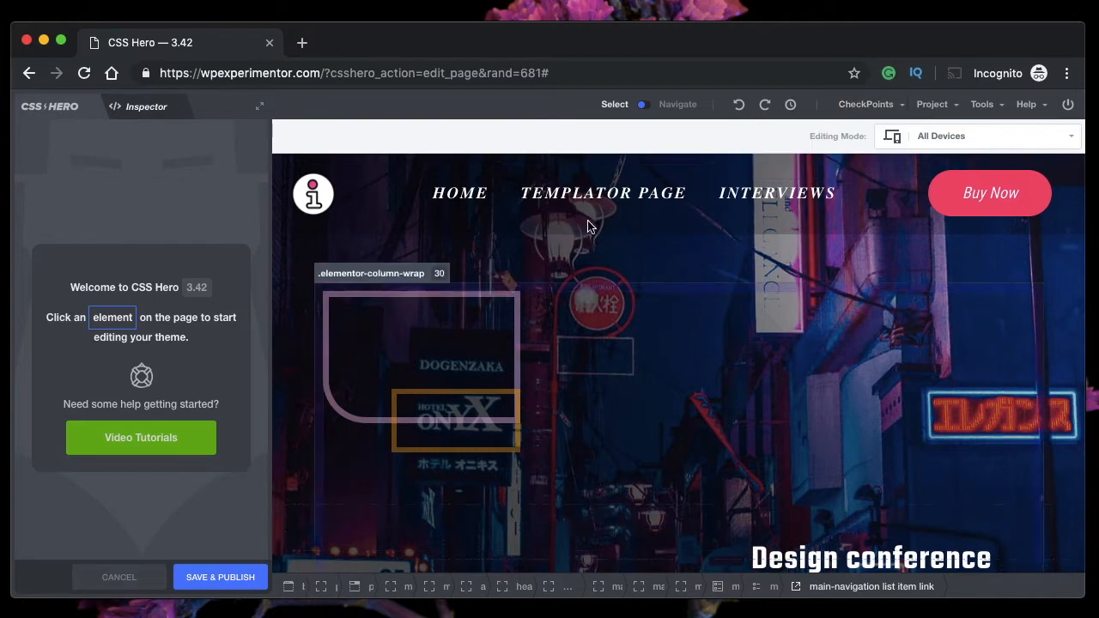
# Select the Templator Page navigation link, collapse the Code Editor, and set the link's typography color to flat green #2ecc71.
pyautogui.click(617, 200)
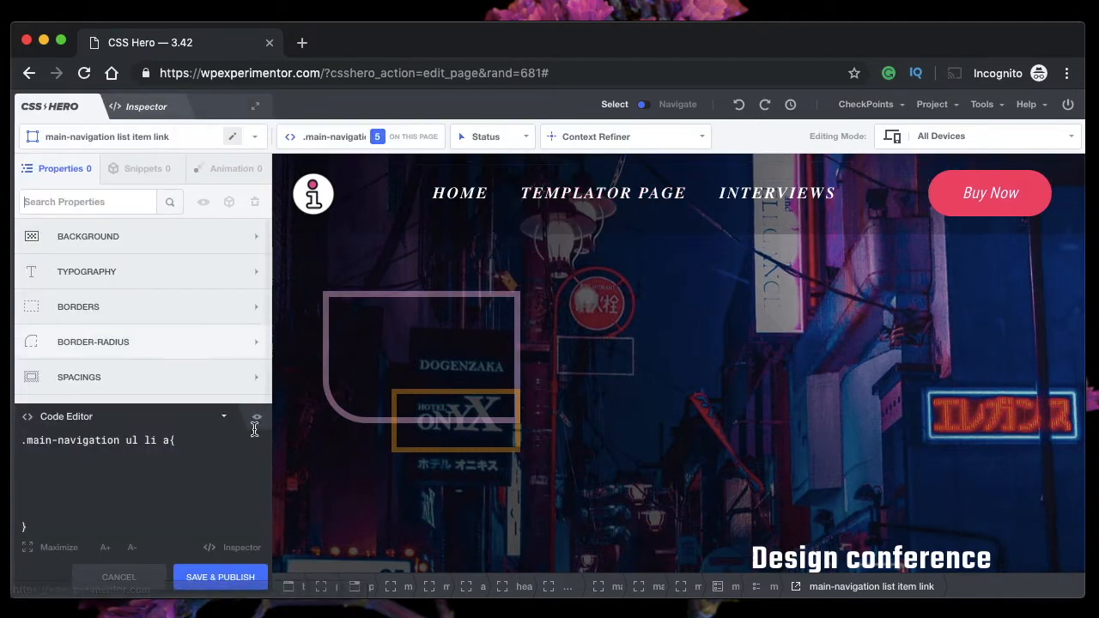
pyautogui.click(227, 420)
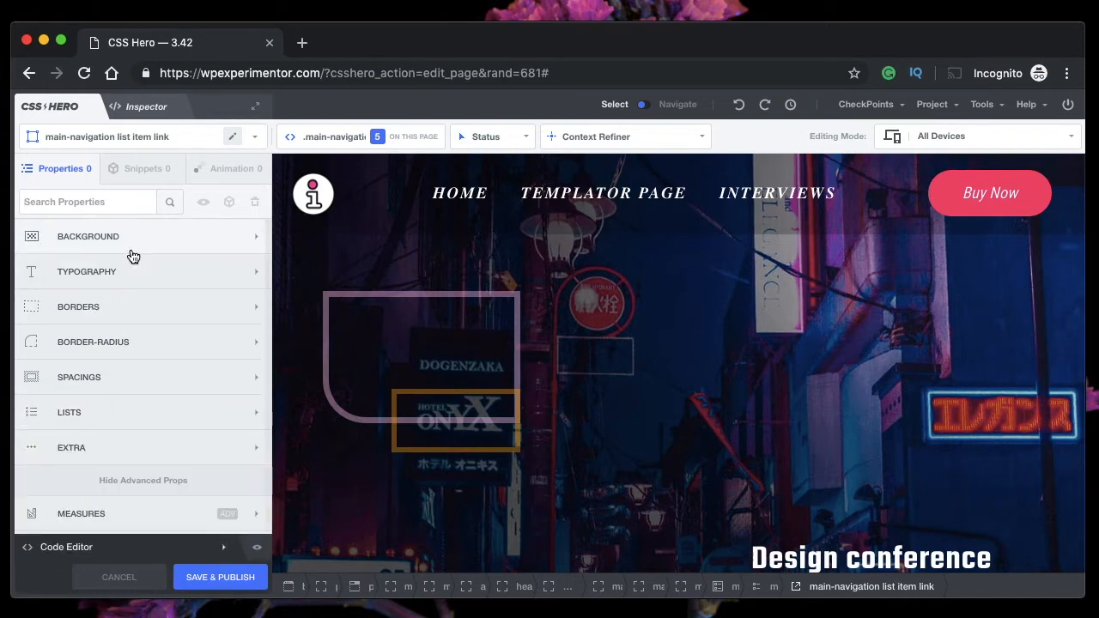
pyautogui.click(128, 277)
pyautogui.click(93, 408)
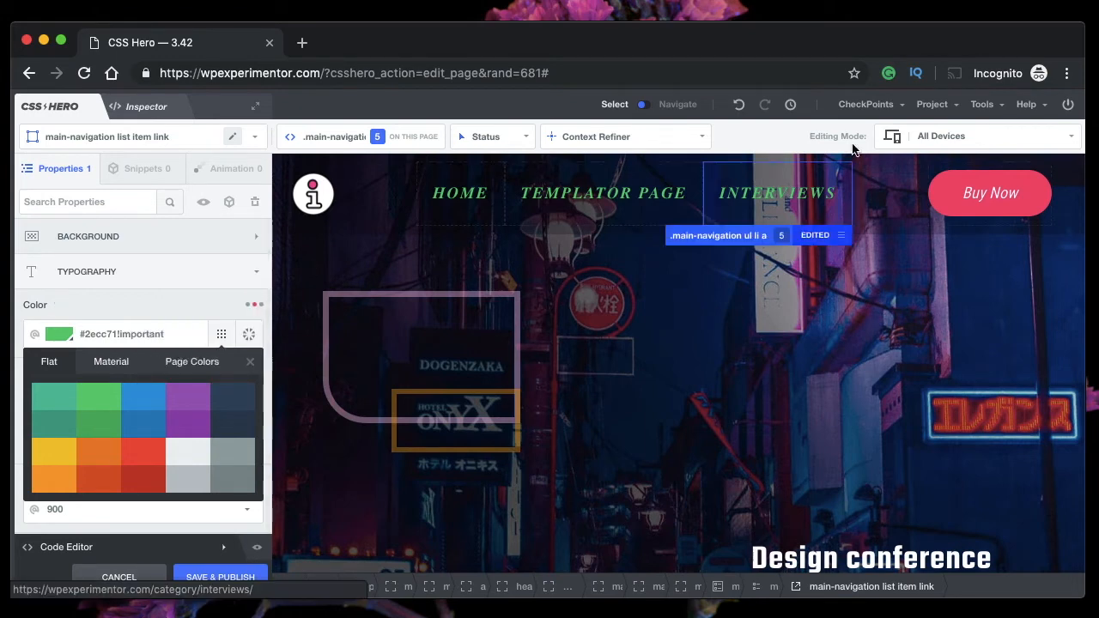
# Save the current edits as a CheckPoint named point_1 and close the CheckPoints list.
pyautogui.click(895, 104)
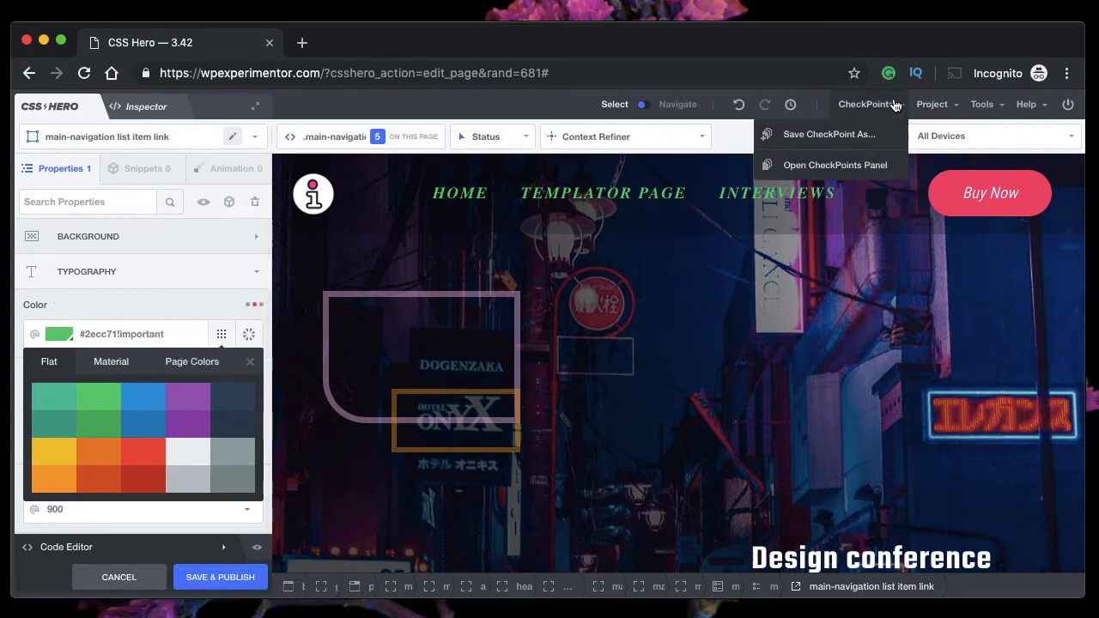
pyautogui.click(837, 137)
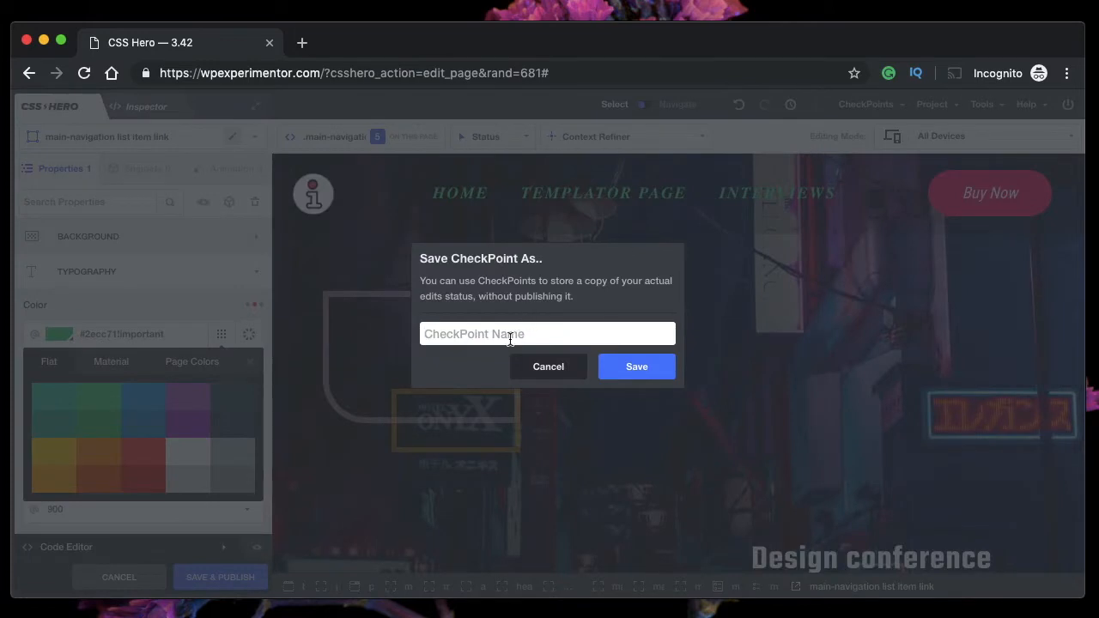
pyautogui.write('point_1')
pyautogui.press('Return')
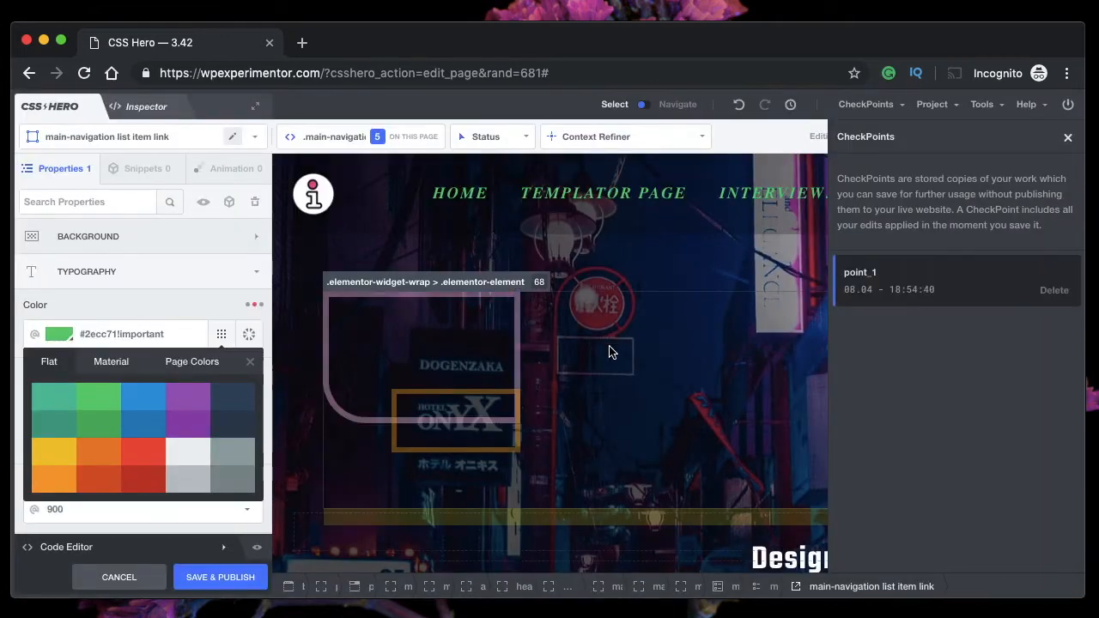
pyautogui.click(1069, 139)
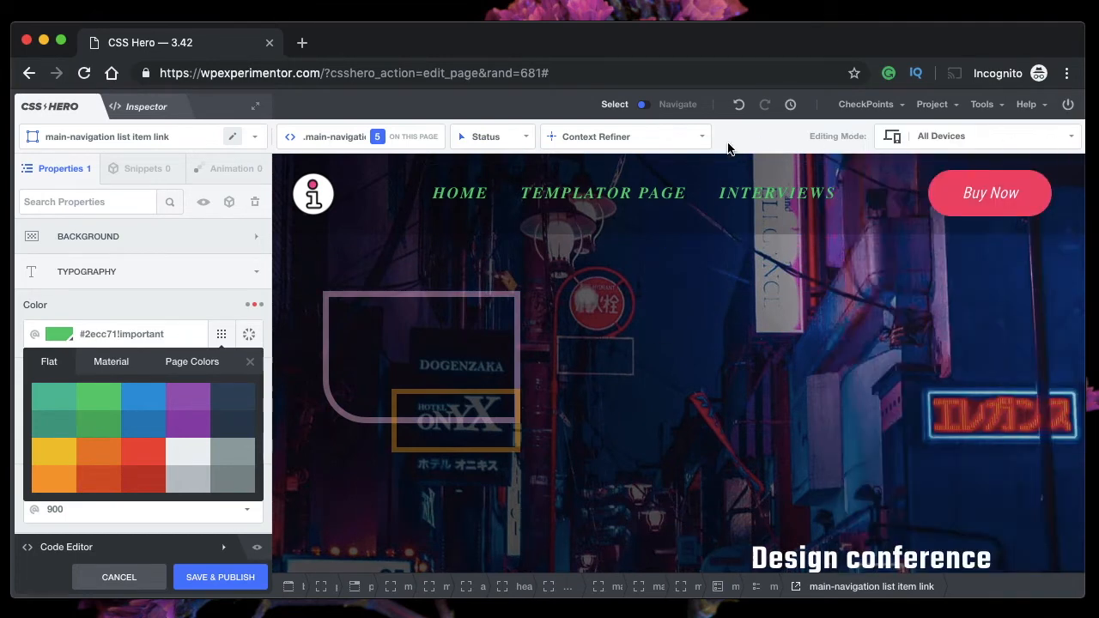
# Set the navigation link's color to #e74c3c and its font family to Trebuchet MS, Helvetica, sans-serif.
pyautogui.click(778, 196)
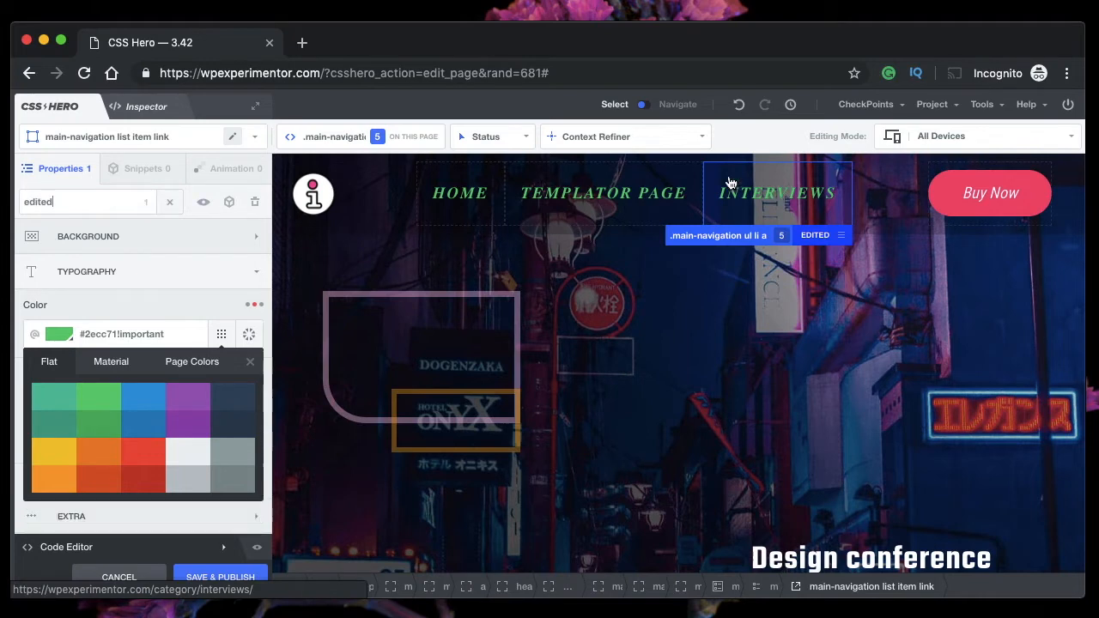
pyautogui.click(250, 363)
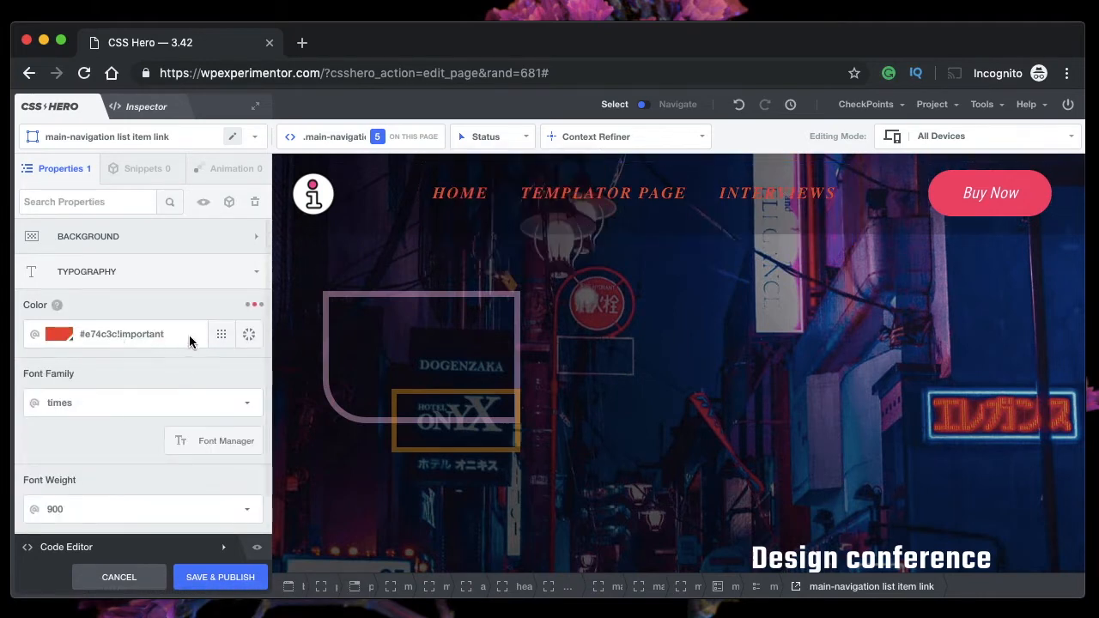
pyautogui.click(124, 405)
pyautogui.scroll(-5, 134, 446)
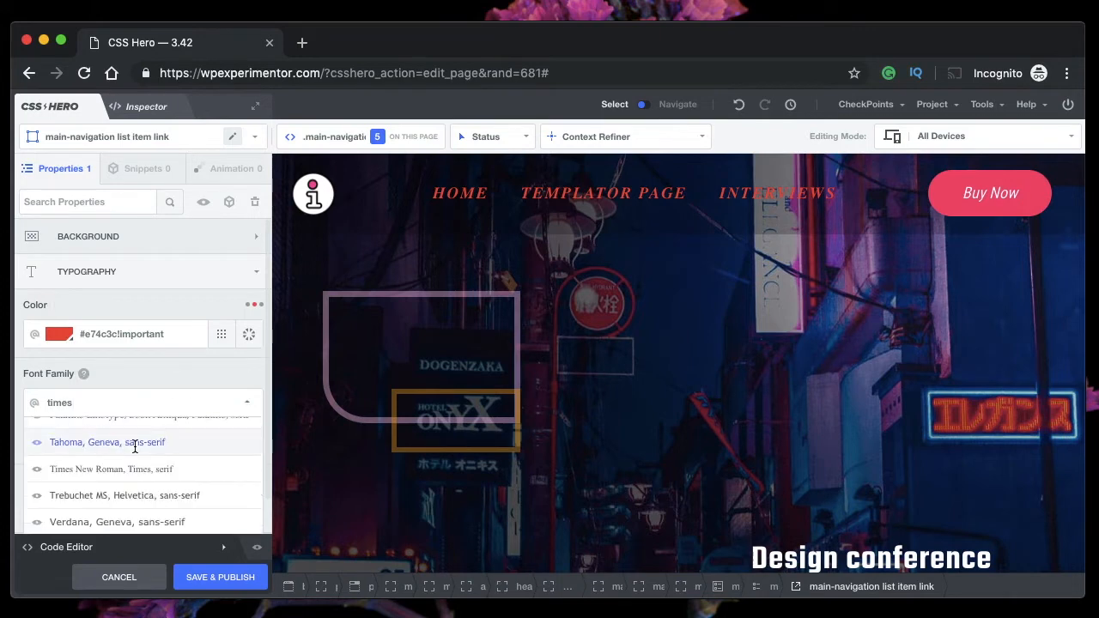
pyautogui.click(143, 495)
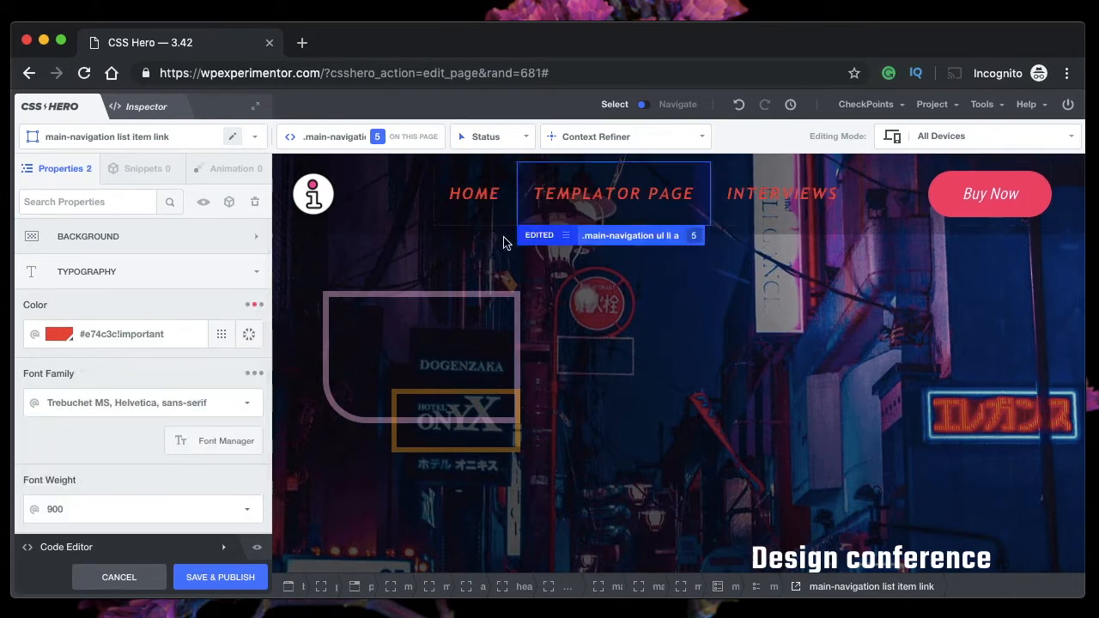
# Set the navigation link's font size to 21px and its line height to 84px.
pyautogui.scroll(-2, 168, 366)
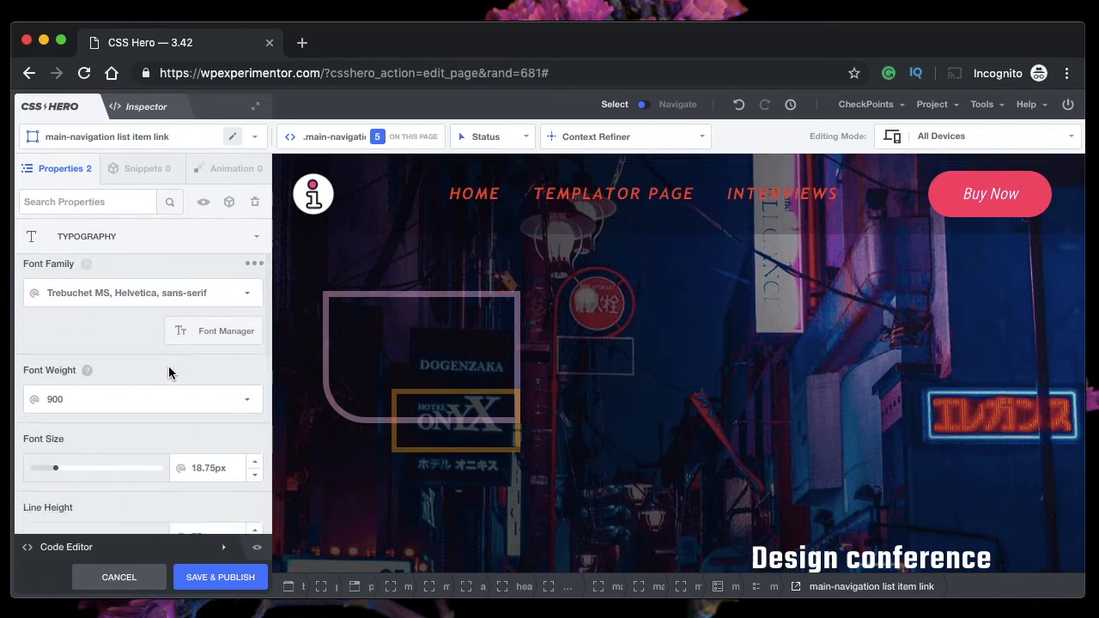
pyautogui.scroll(-2, 237, 402)
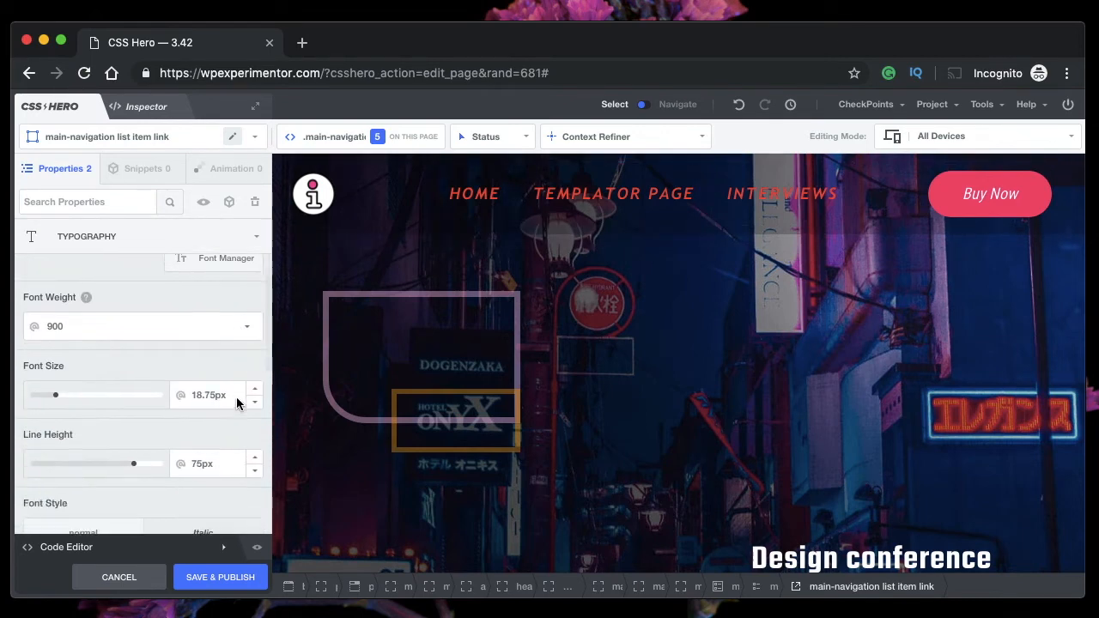
pyautogui.click(74, 392)
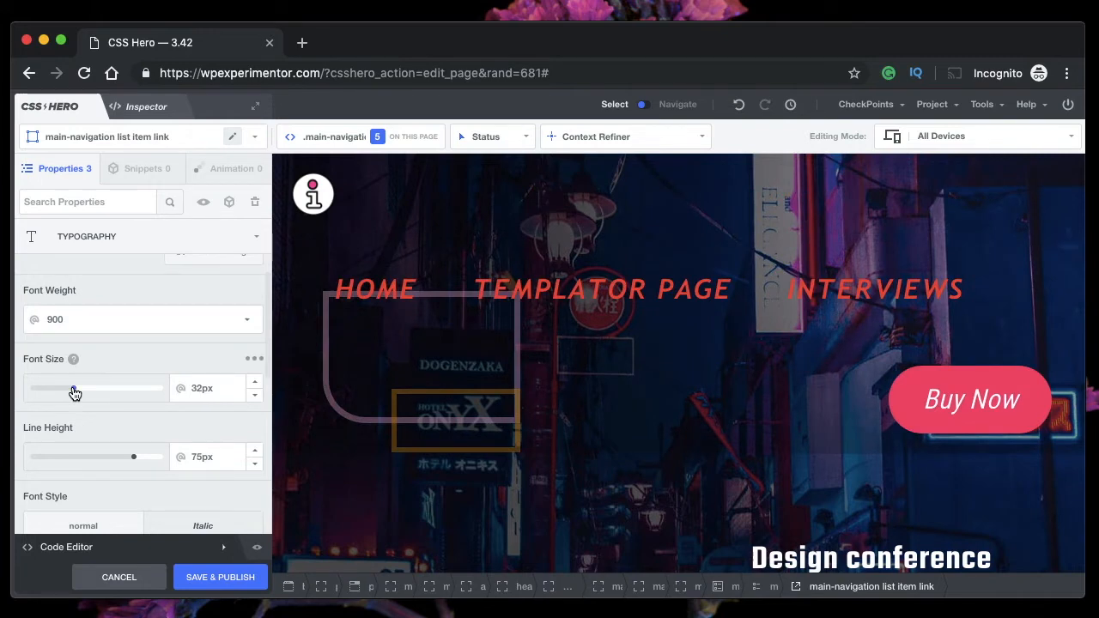
pyautogui.click(51, 392)
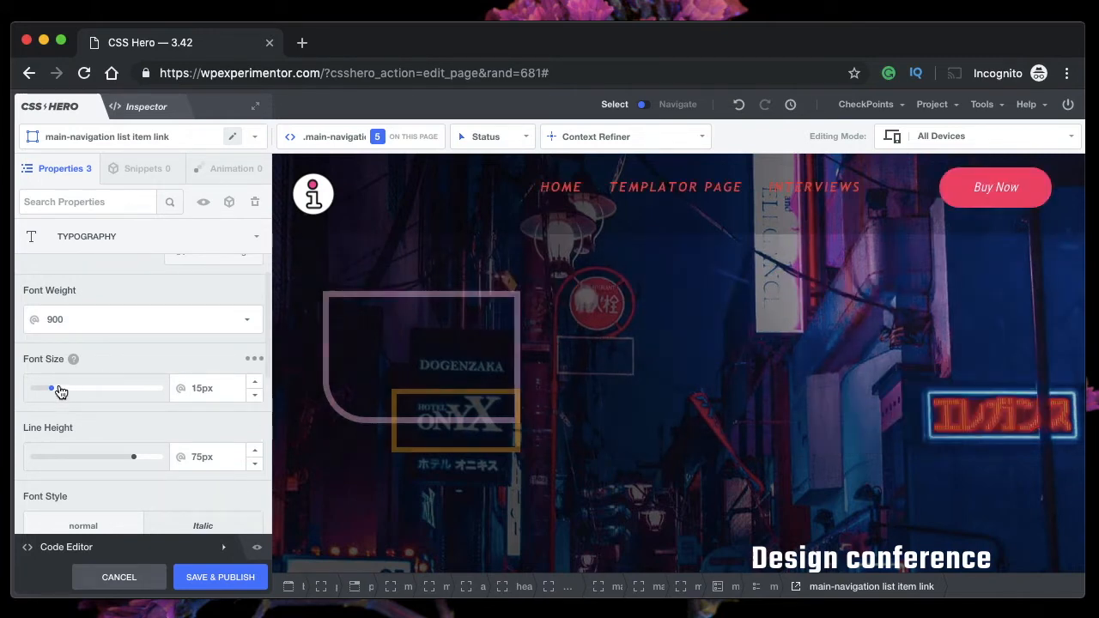
pyautogui.click(60, 391)
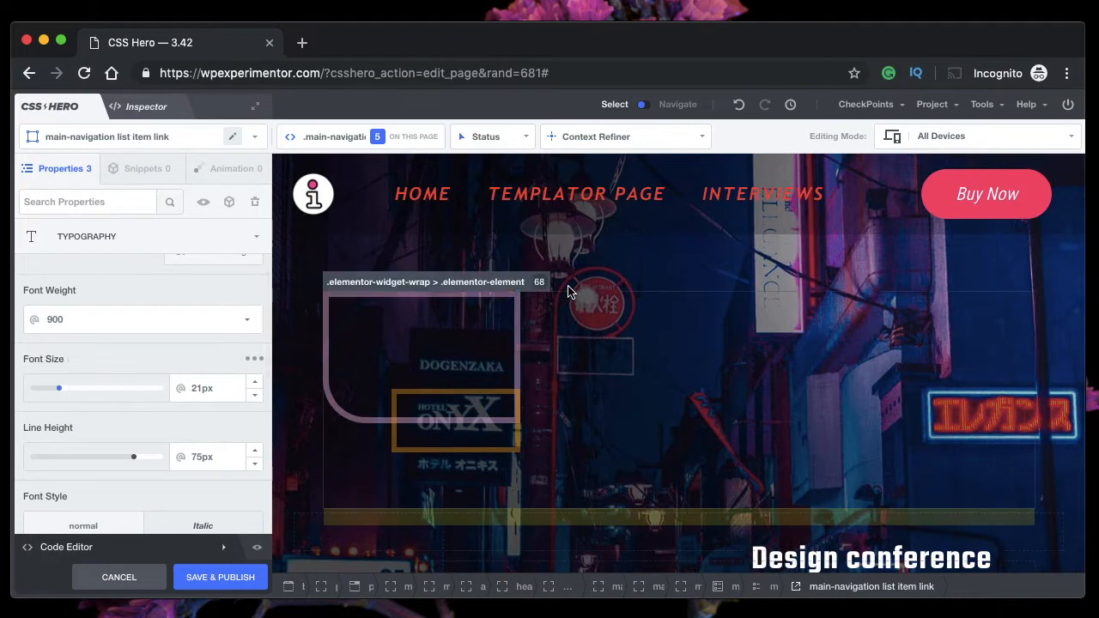
pyautogui.scroll(-2, 133, 462)
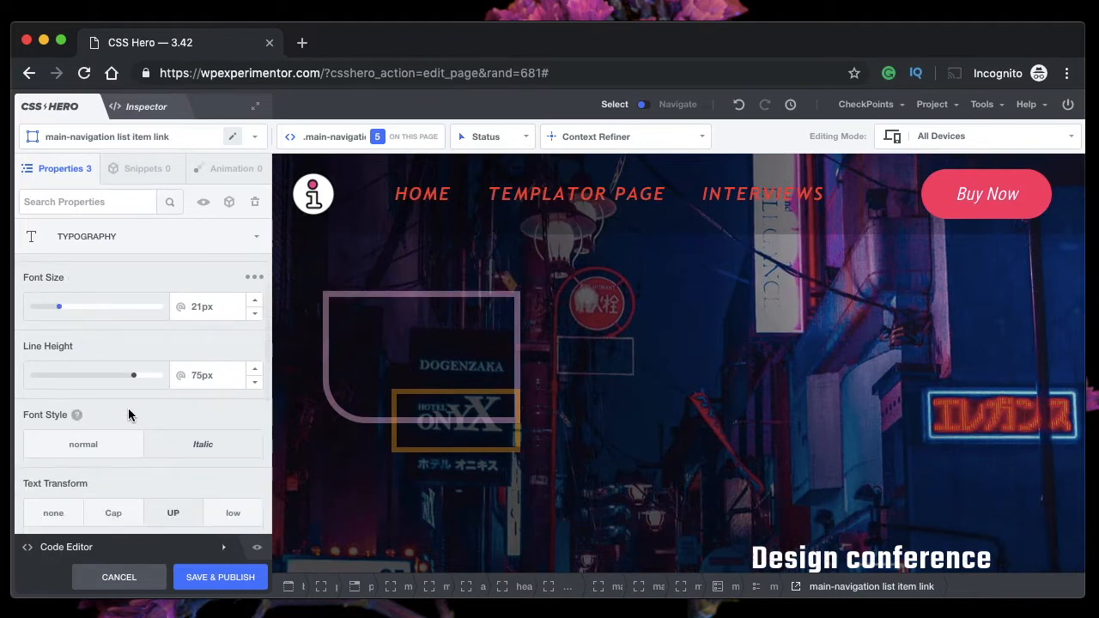
pyautogui.click(195, 446)
pyautogui.scroll(-2, 164, 434)
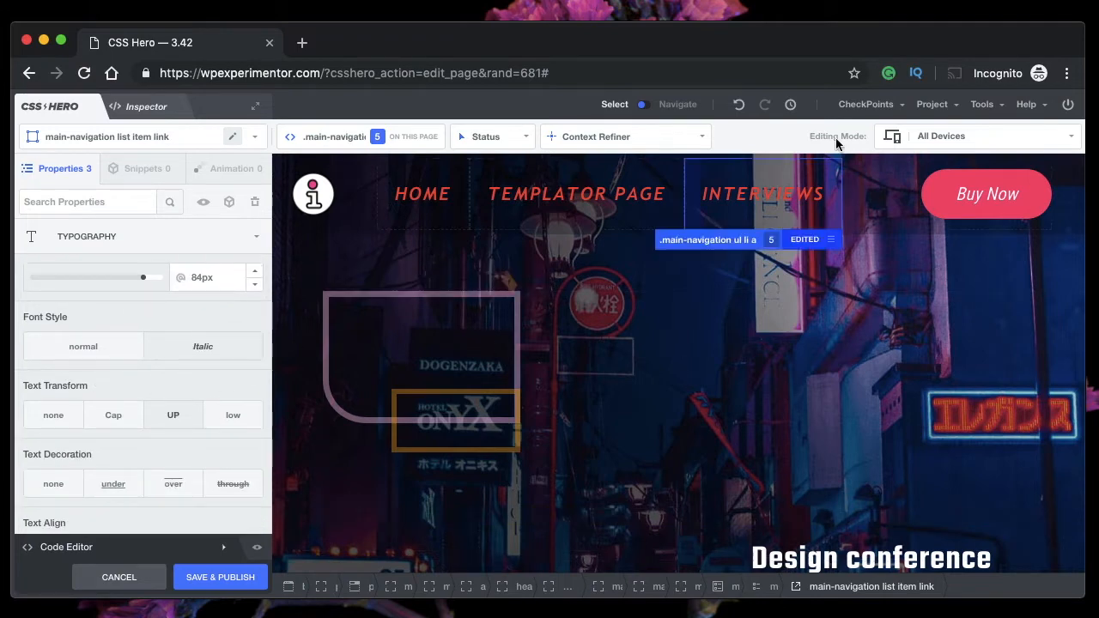
# Save the current edits as a CheckPoint named point 2 and close the CheckPoints list.
pyautogui.click(866, 104)
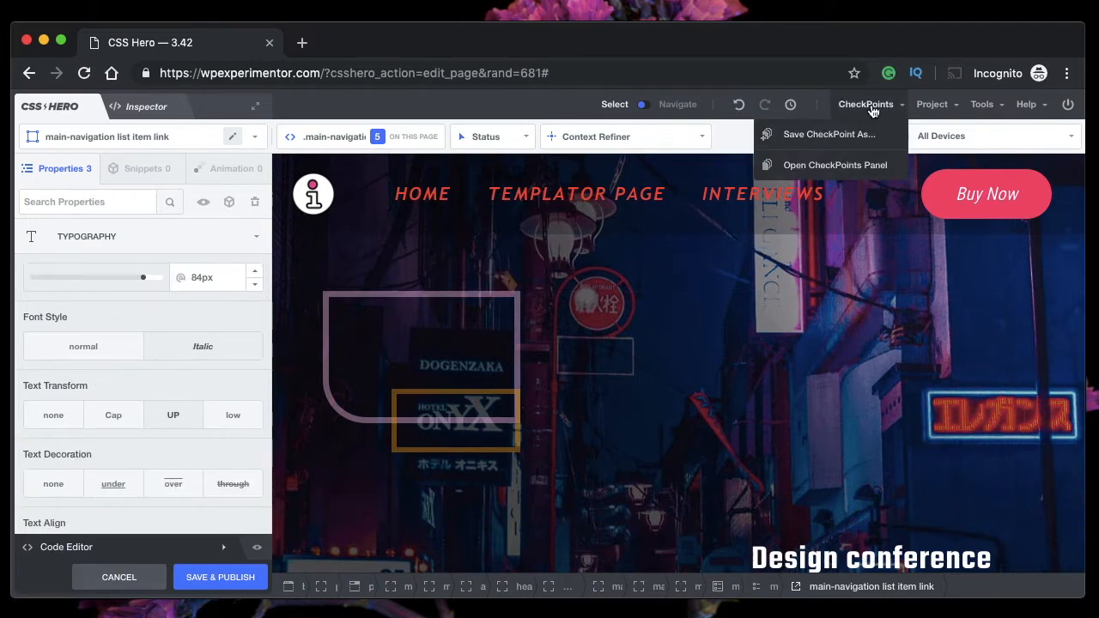
pyautogui.click(848, 138)
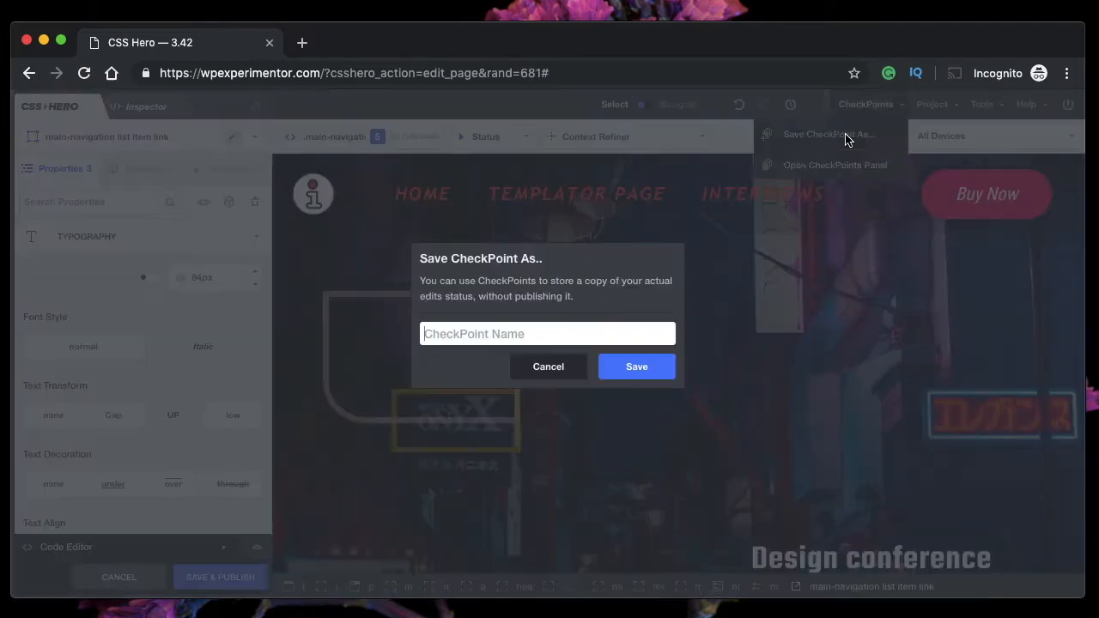
pyautogui.click(572, 335)
pyautogui.write('point 2')
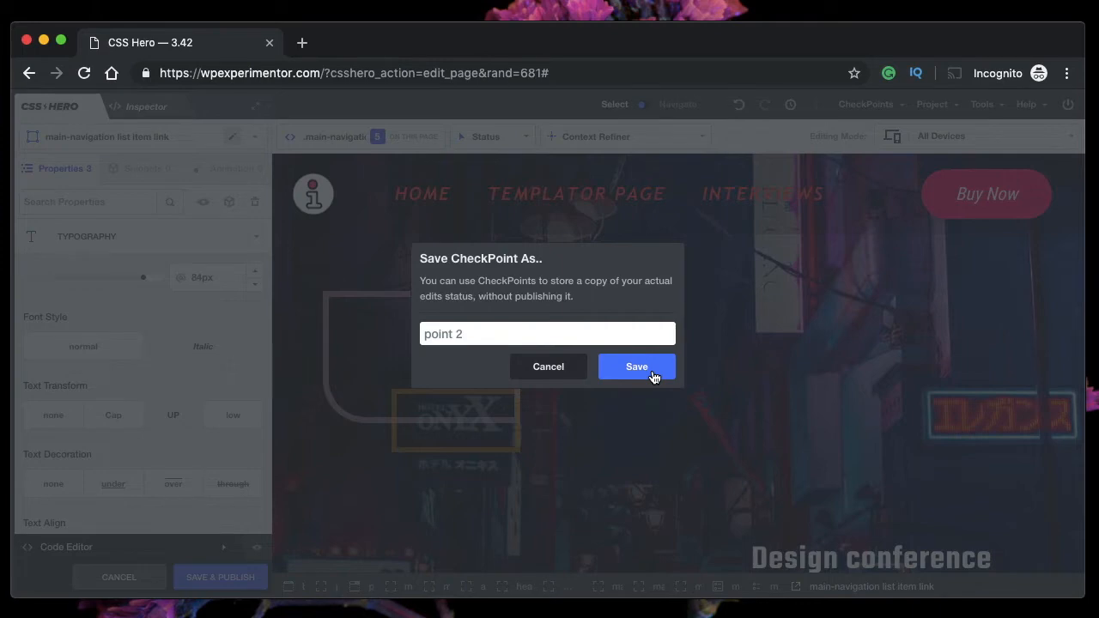
pyautogui.click(636, 367)
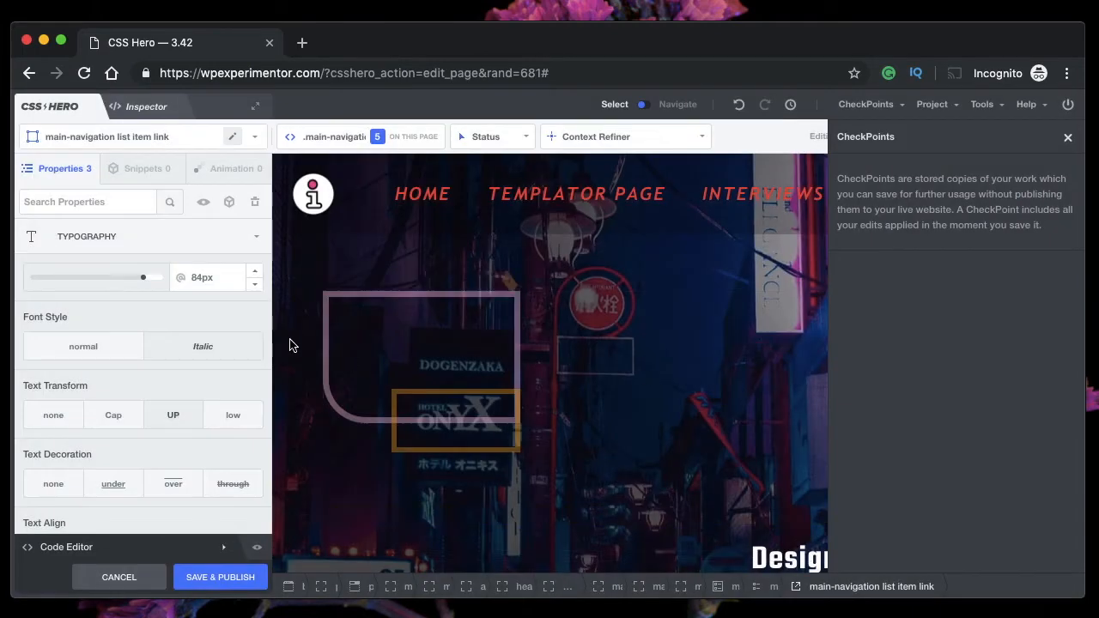
pyautogui.click(1068, 139)
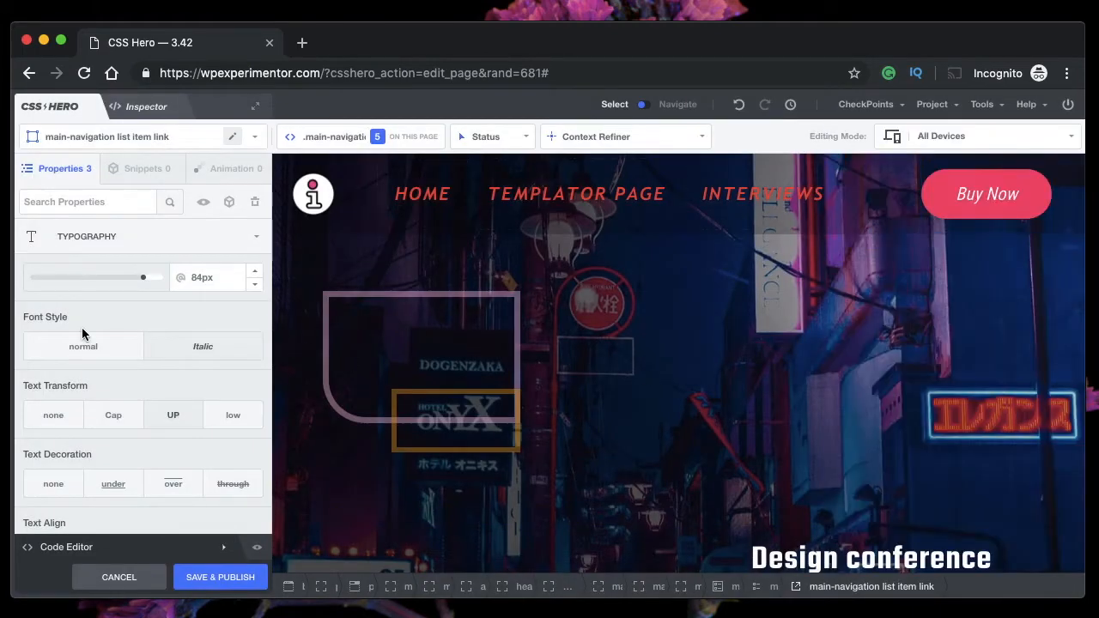
# Change the navigation link's color to flat light gray #ecf0f1 and choose Trebuchet MS, Helvetica, sans-serif as its font family.
pyautogui.scroll(5, 141, 343)
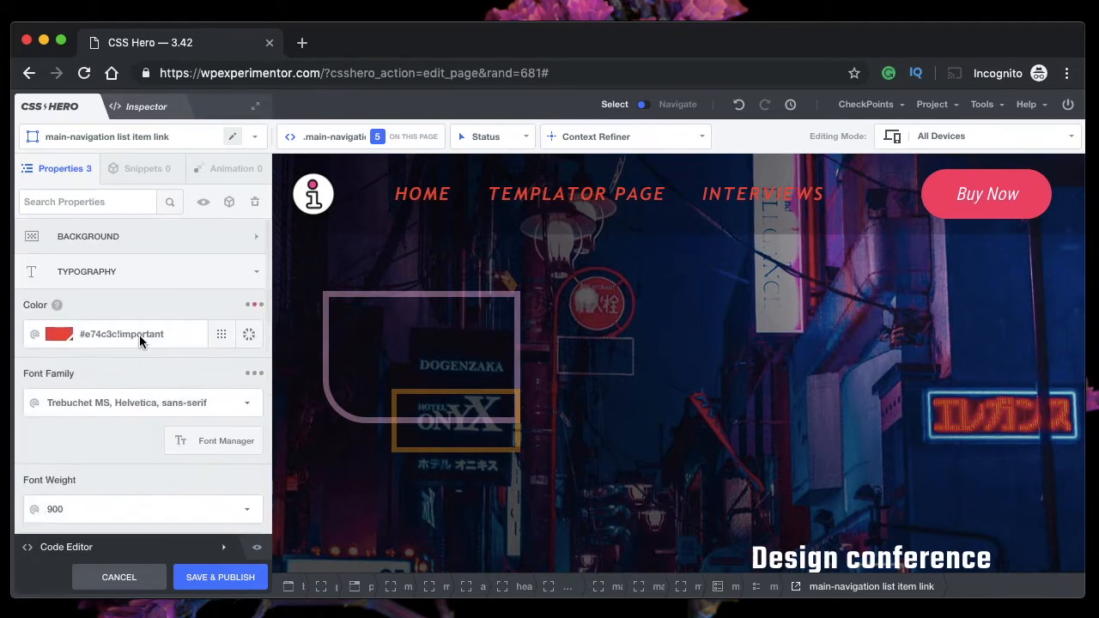
pyautogui.click(221, 334)
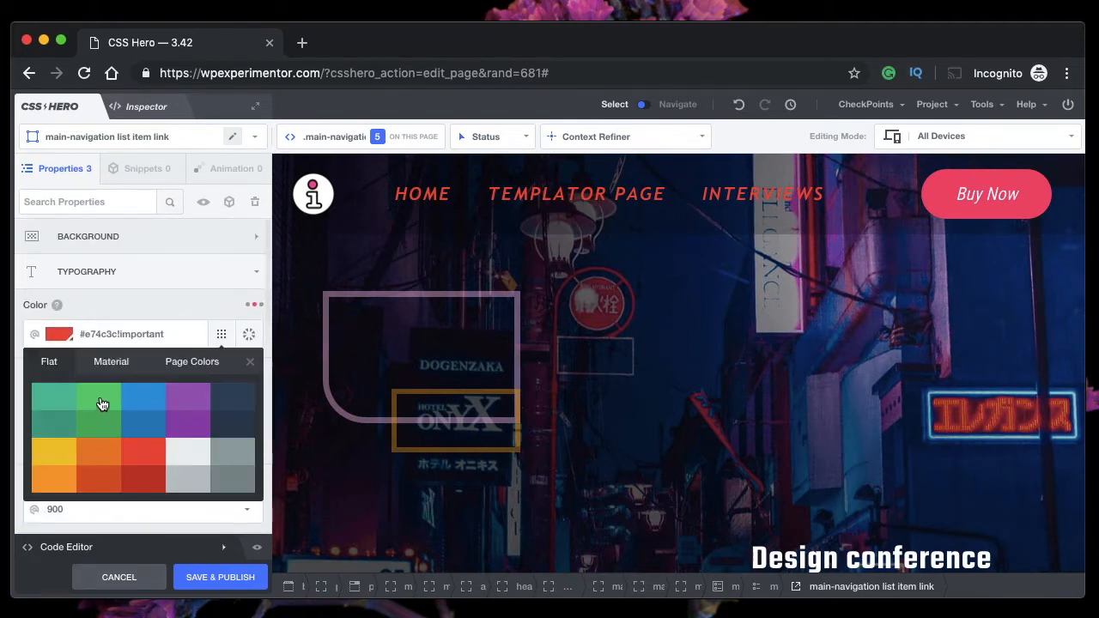
pyautogui.click(100, 402)
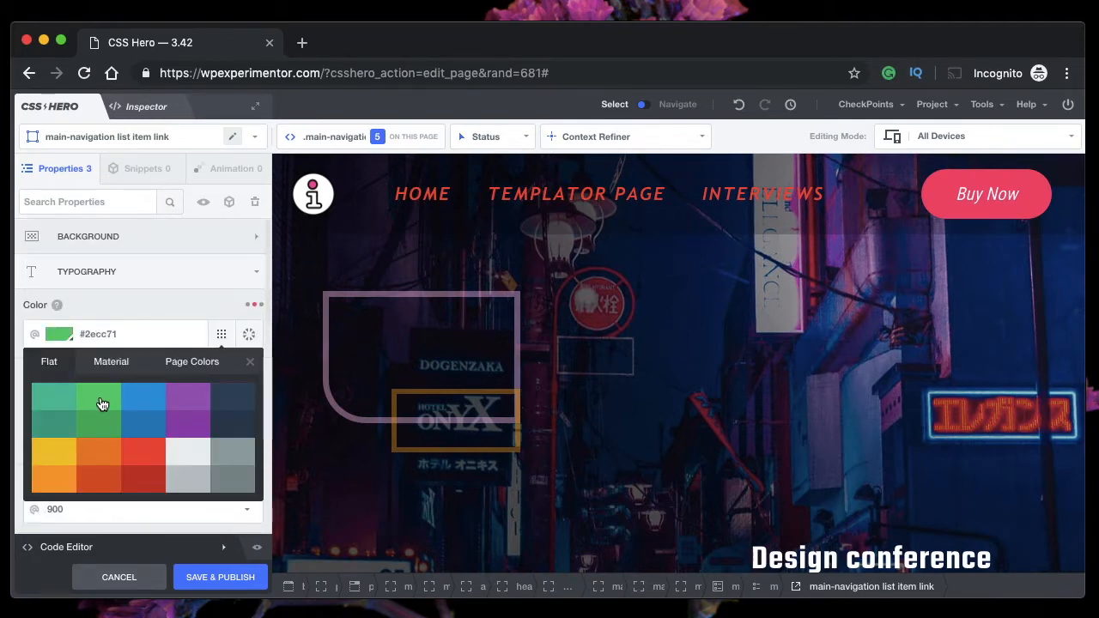
pyautogui.click(197, 462)
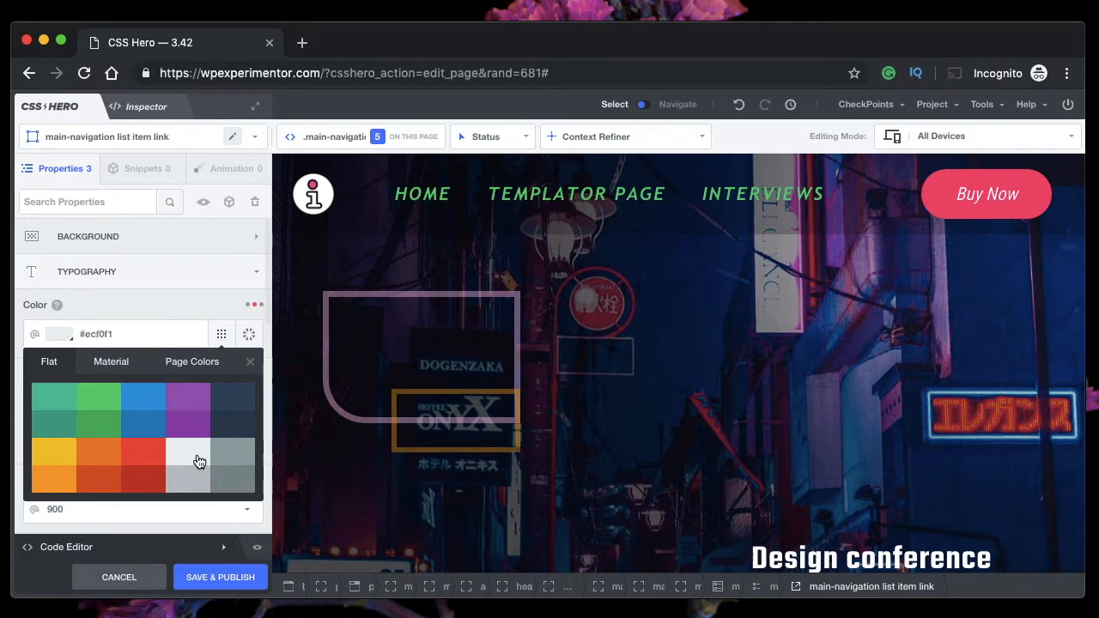
pyautogui.click(248, 363)
pyautogui.scroll(-3, 154, 393)
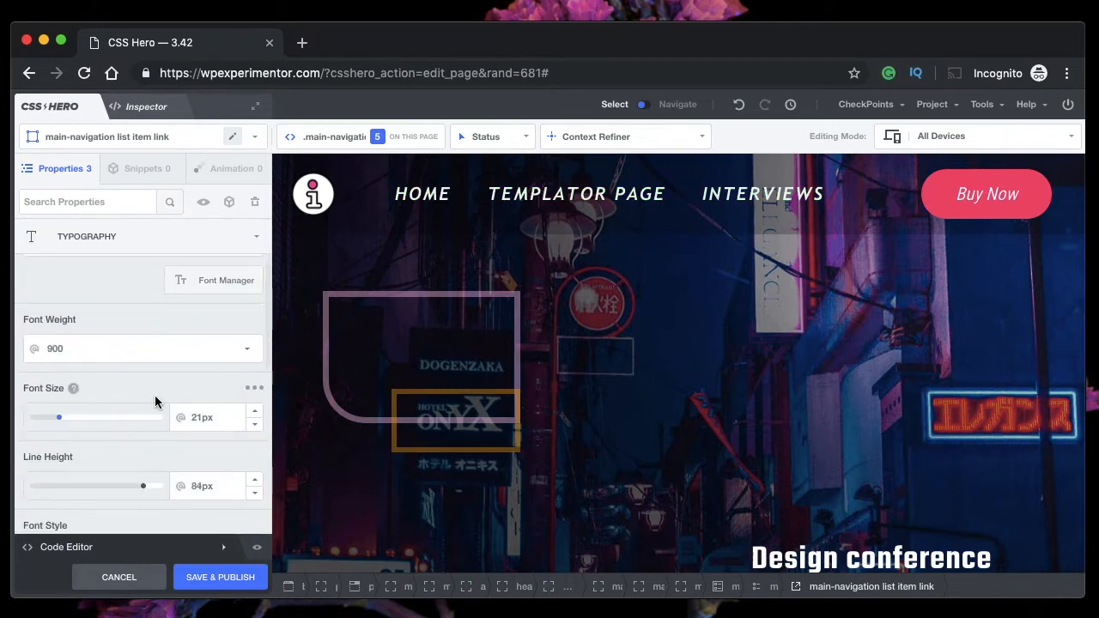
pyautogui.scroll(1, 158, 378)
pyautogui.click(196, 294)
pyautogui.scroll(-5, 177, 414)
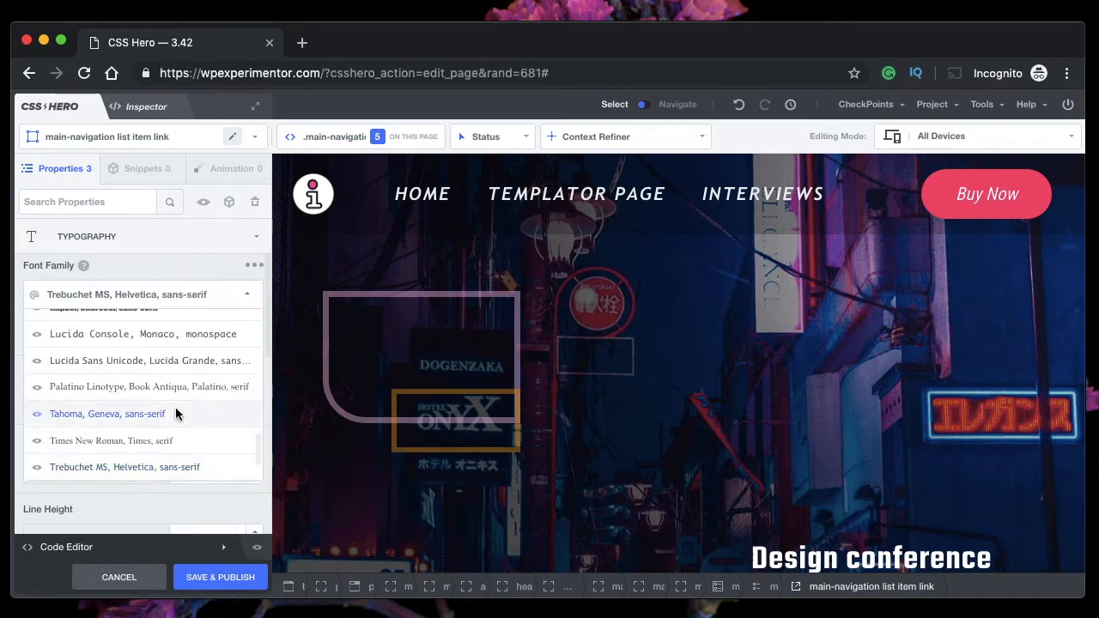
pyautogui.click(147, 465)
# Underline the navigation links and set their letter spacing to 3px.
pyautogui.scroll(-5, 146, 461)
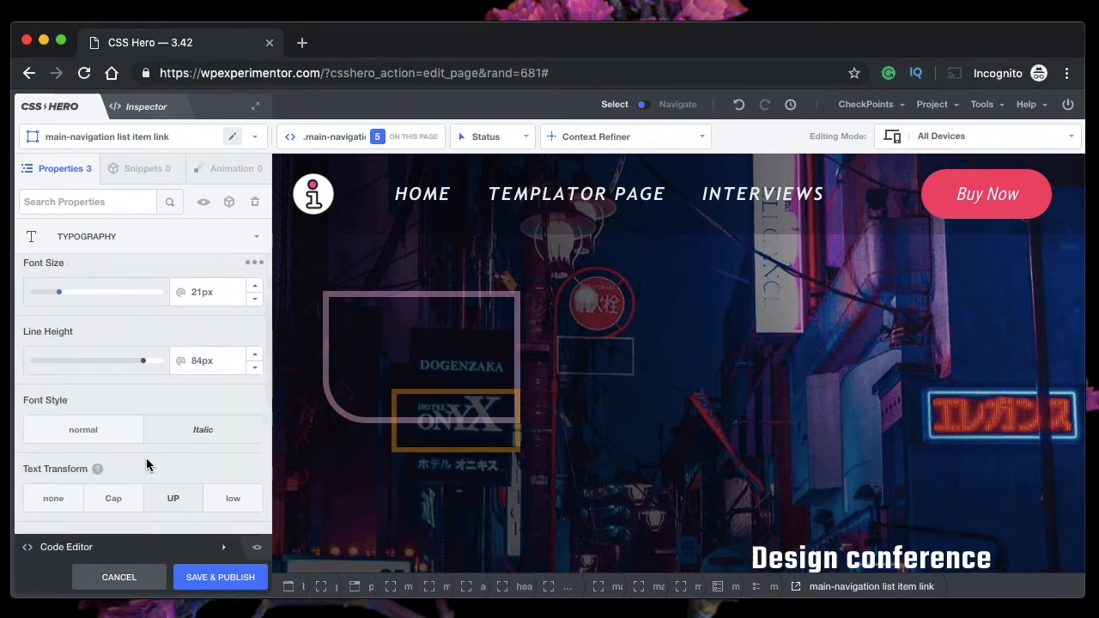
pyautogui.scroll(-2, 146, 462)
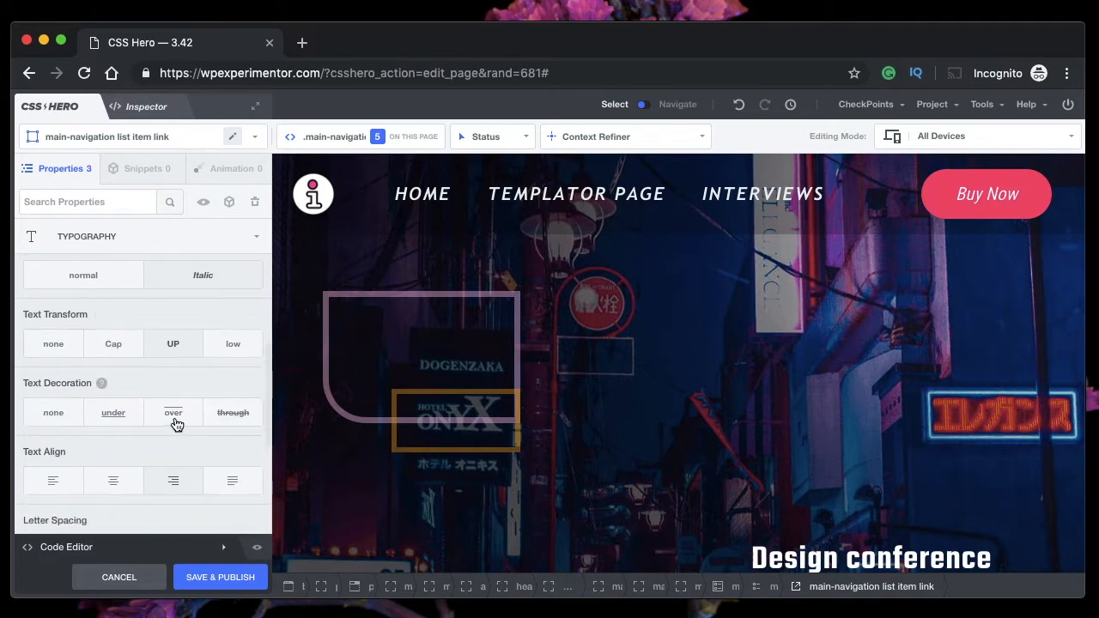
pyautogui.click(114, 413)
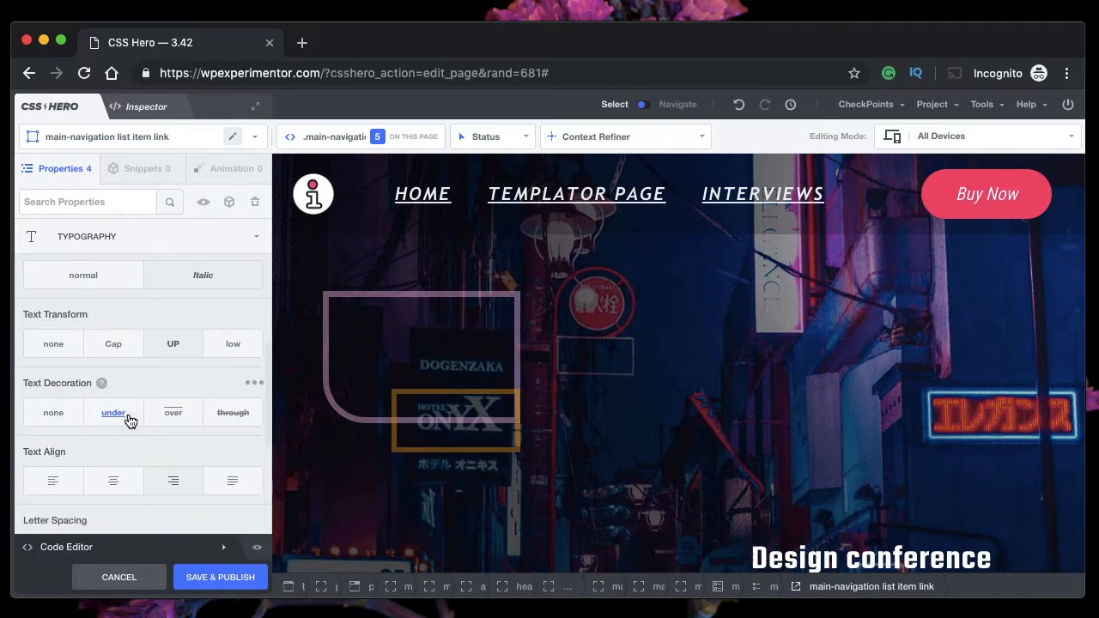
pyautogui.scroll(-4, 139, 375)
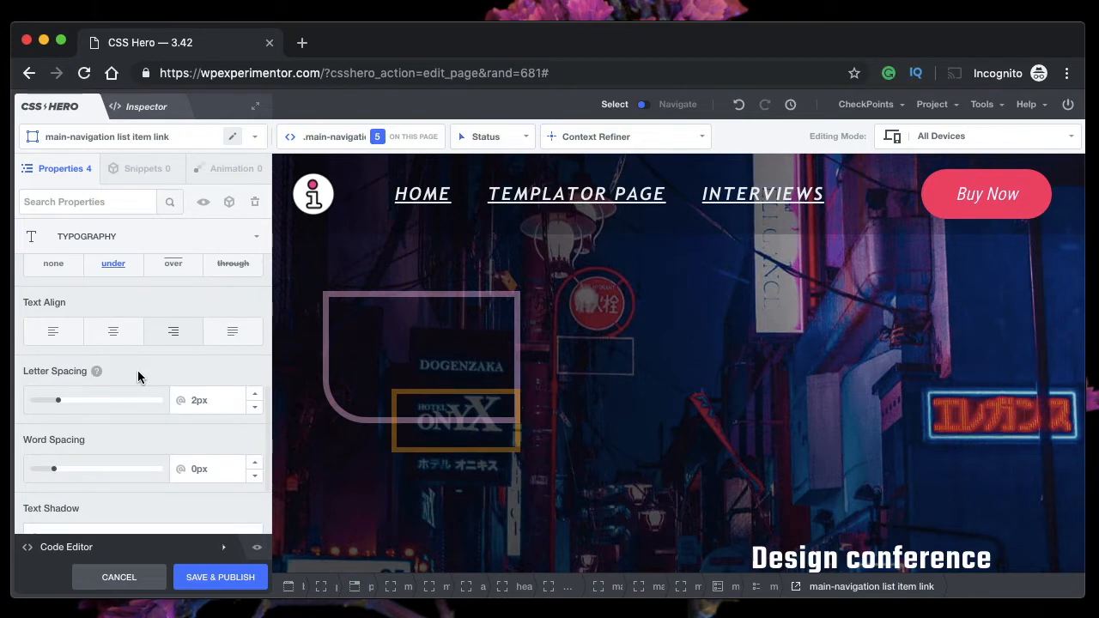
pyautogui.scroll(-1, 139, 376)
pyautogui.click(77, 374)
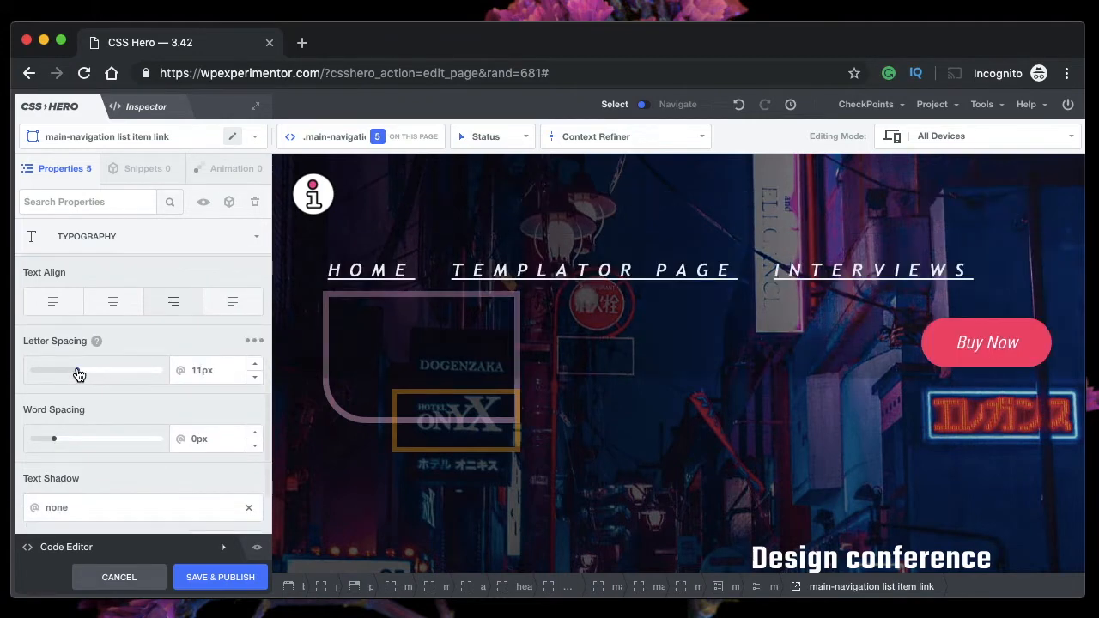
pyautogui.click(60, 372)
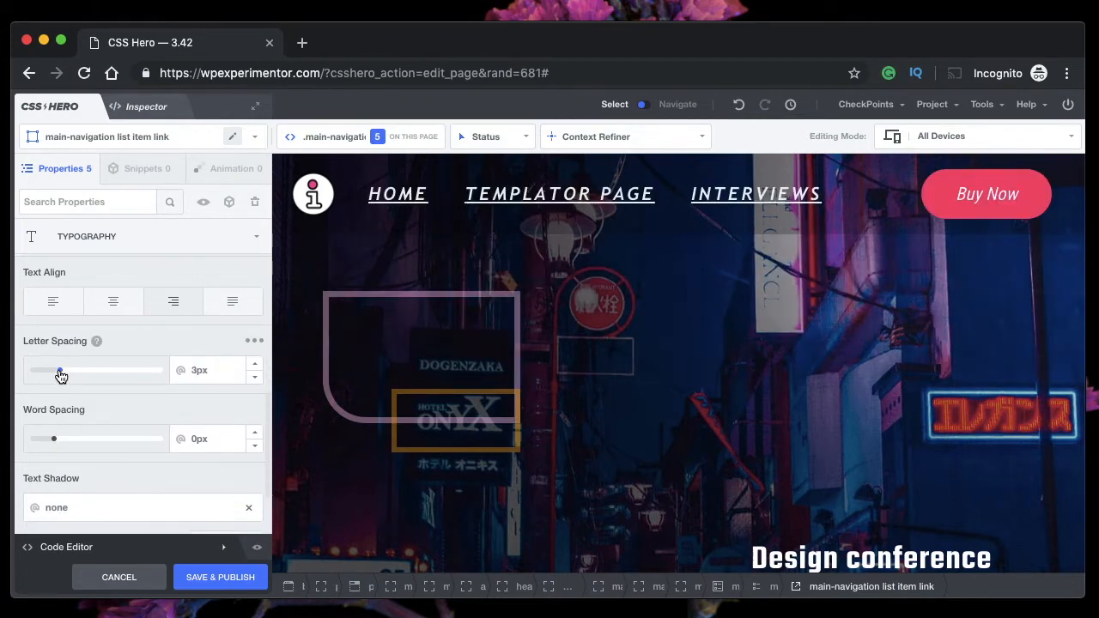
pyautogui.scroll(-4, 171, 456)
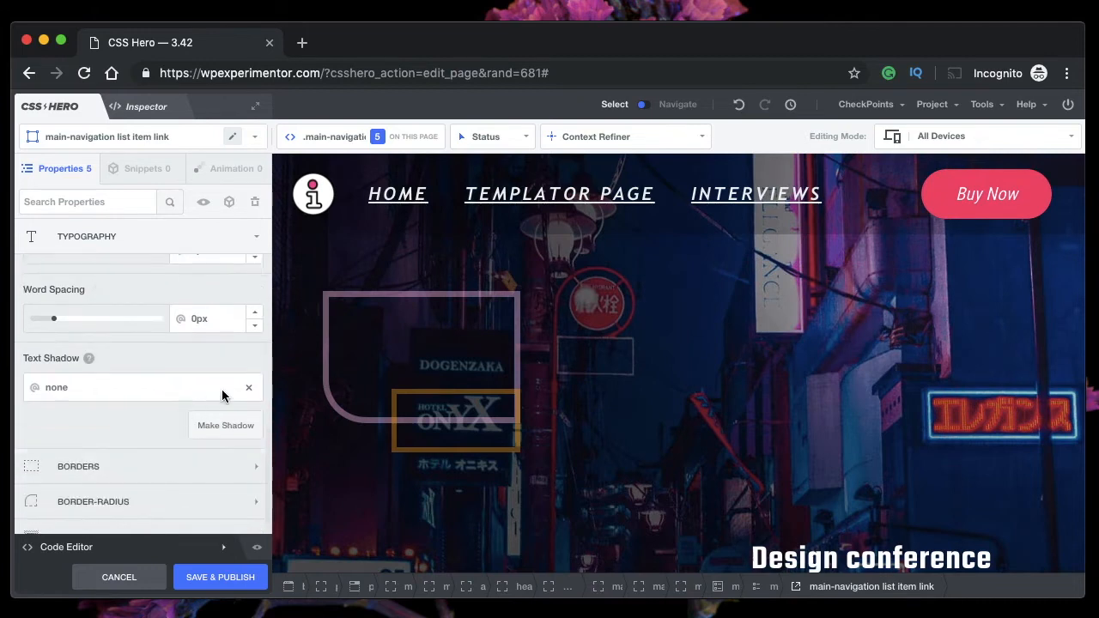
pyautogui.scroll(-1, 226, 394)
pyautogui.scroll(-3, 226, 392)
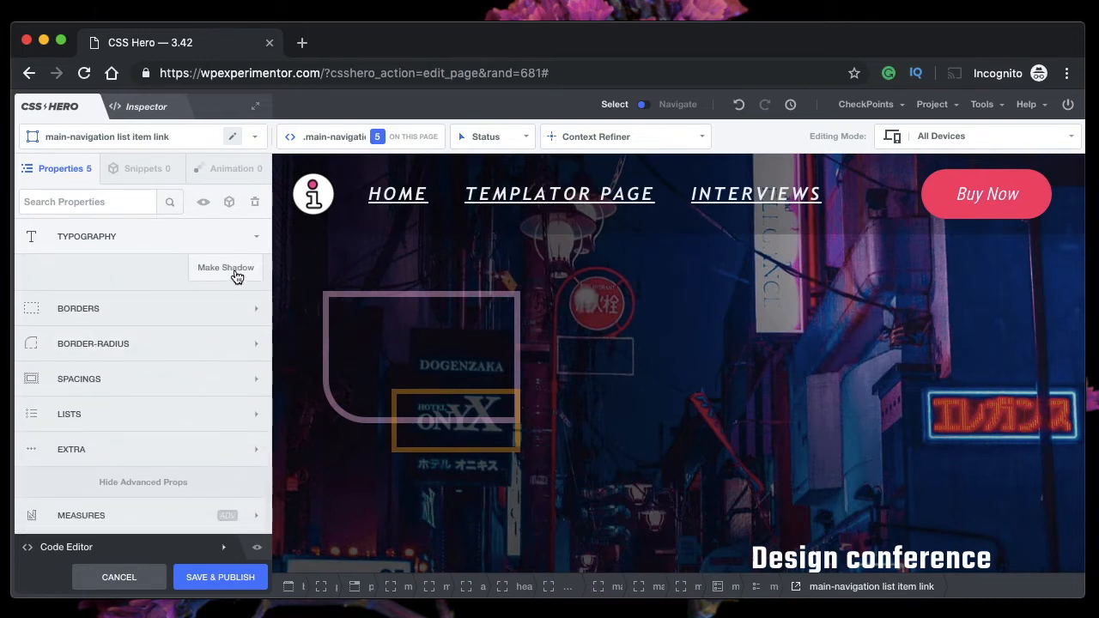
# Save the current edits as a CheckPoint named point 3 and close the CheckPoints list.
pyautogui.moveTo(886, 109)
pyautogui.click(829, 137)
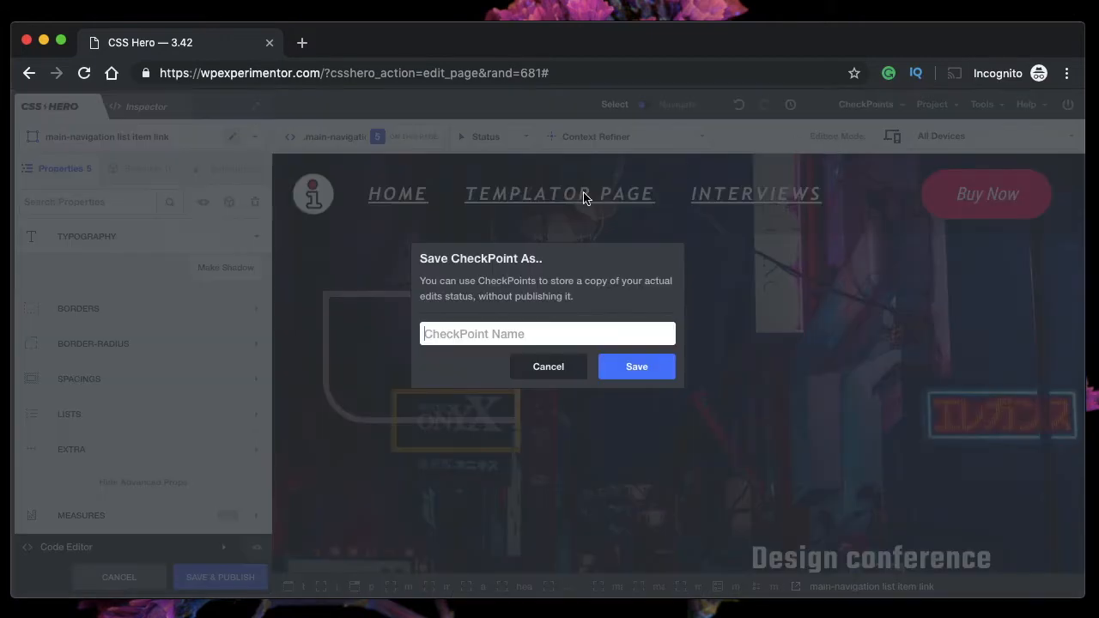
pyautogui.write('point 3')
pyautogui.click(637, 367)
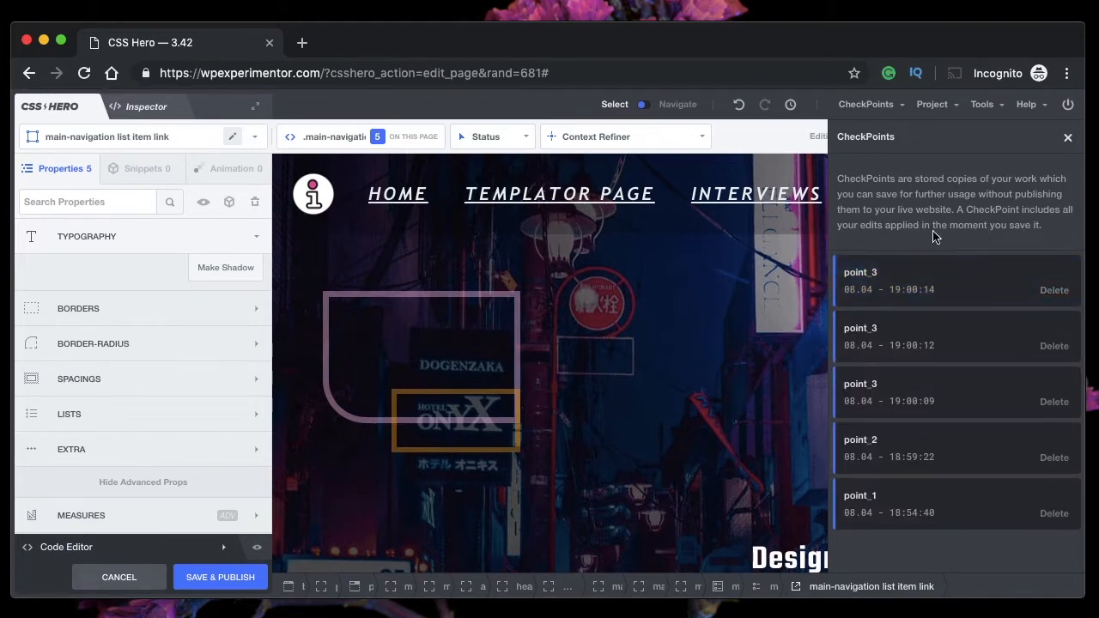
pyautogui.click(1069, 140)
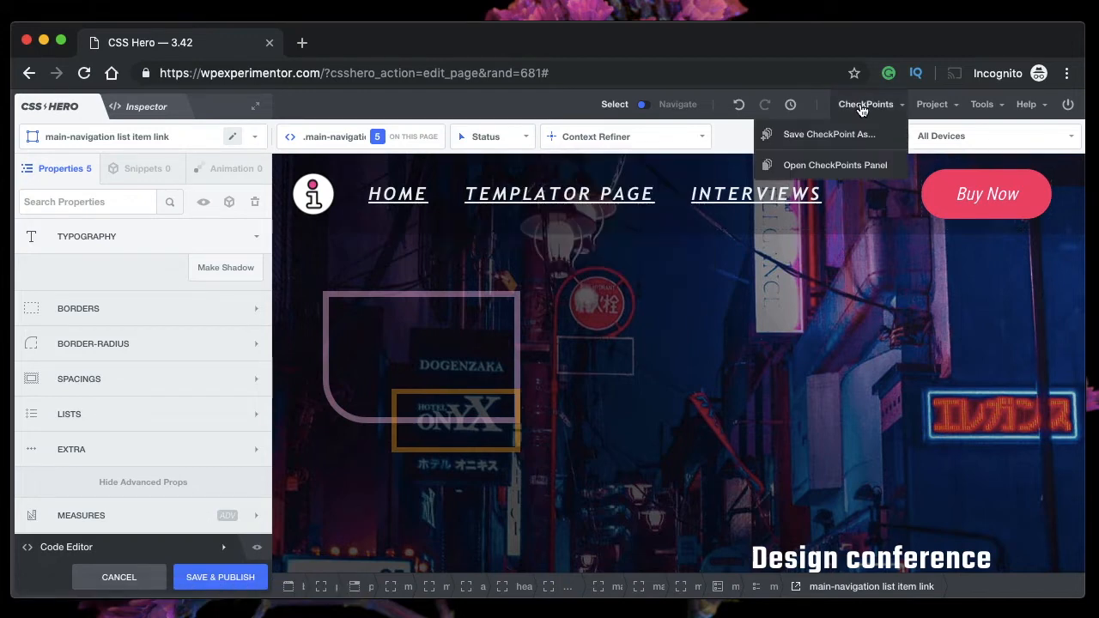
# Open the saved CheckPoints and activate point_2, followed by point_1.
pyautogui.moveTo(872, 108)
pyautogui.click(837, 166)
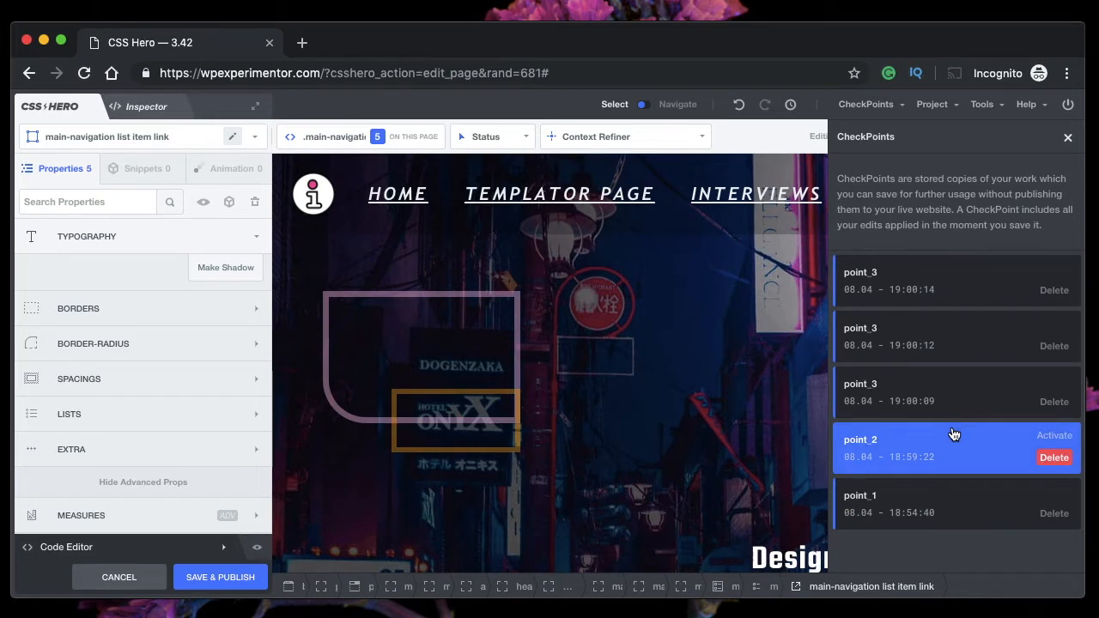
pyautogui.click(945, 455)
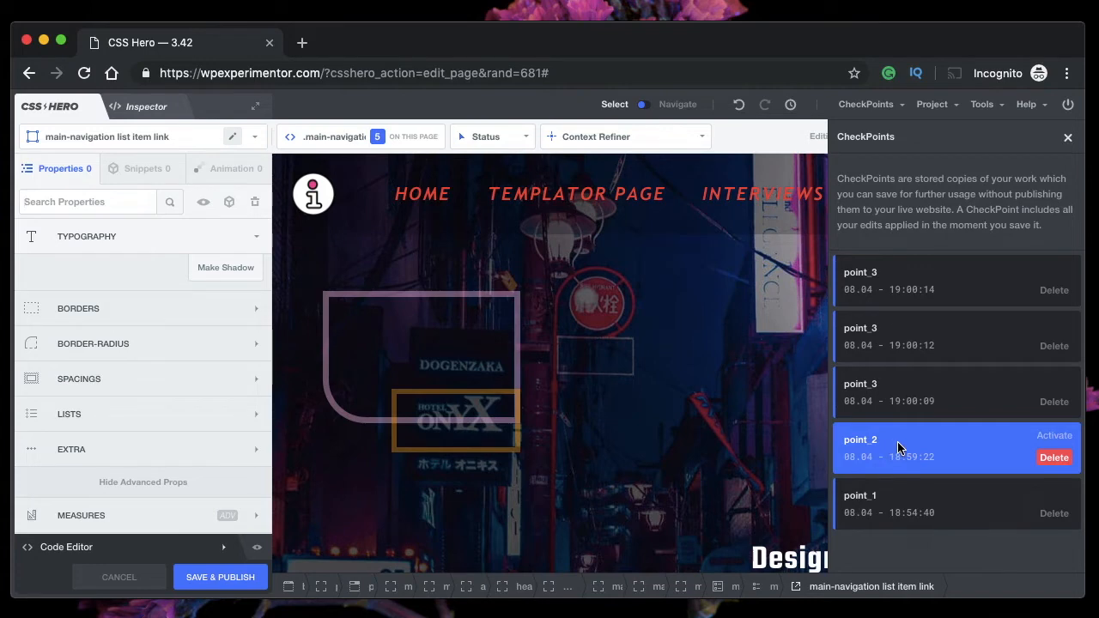
pyautogui.click(907, 512)
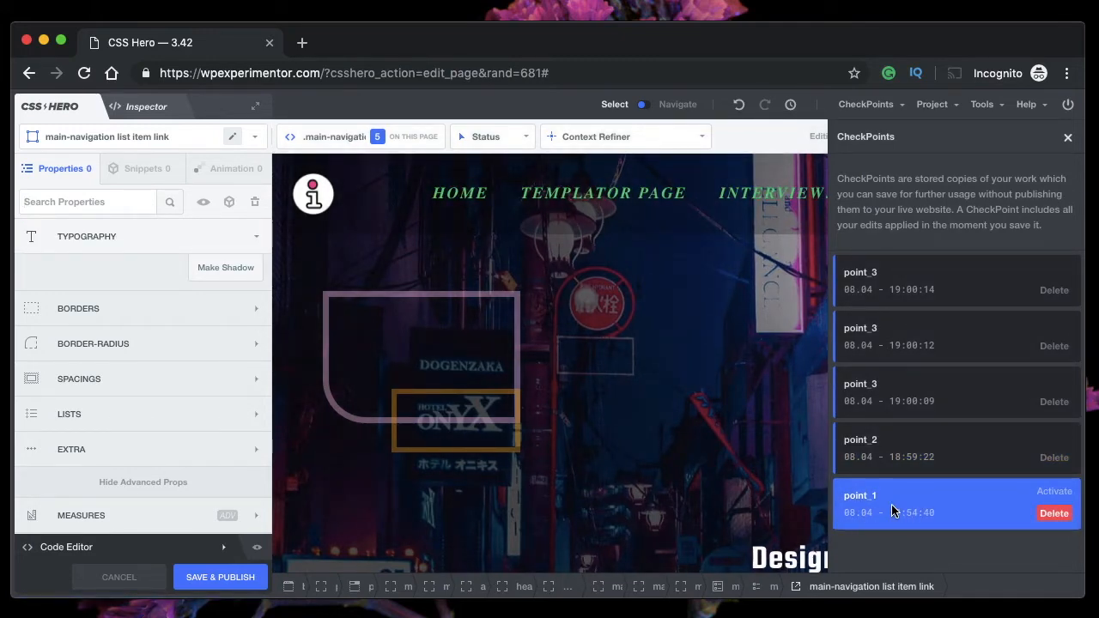
# Delete the point_3 CheckPoints saved at 19:00:14 and 19:00:12 and close the CheckPoints list.
pyautogui.click(1053, 292)
pyautogui.click(682, 175)
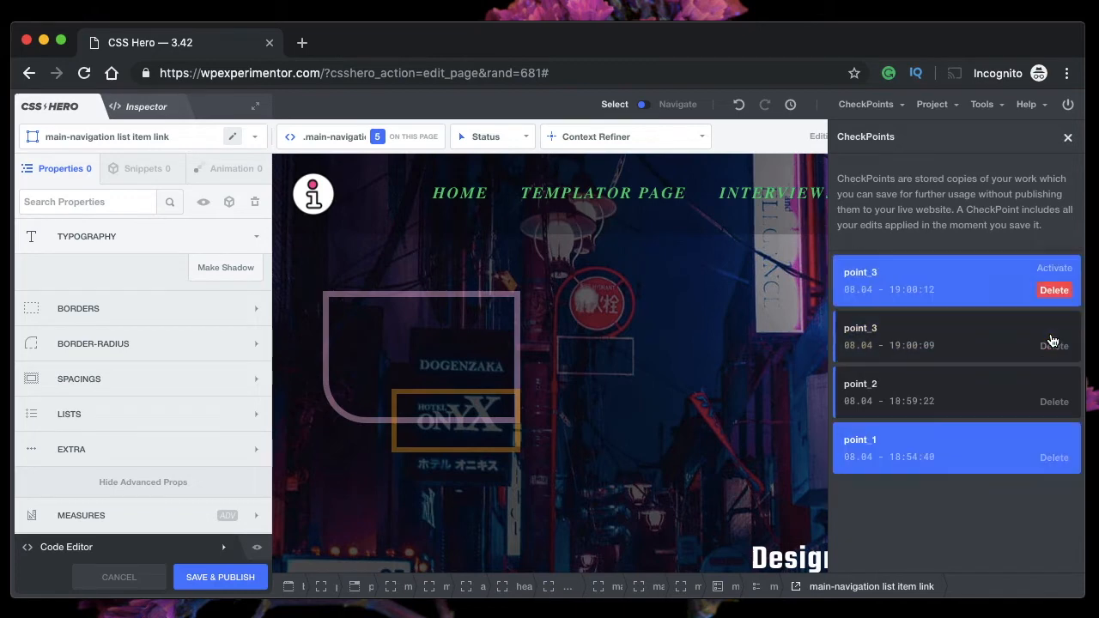
pyautogui.click(1053, 290)
pyautogui.click(694, 169)
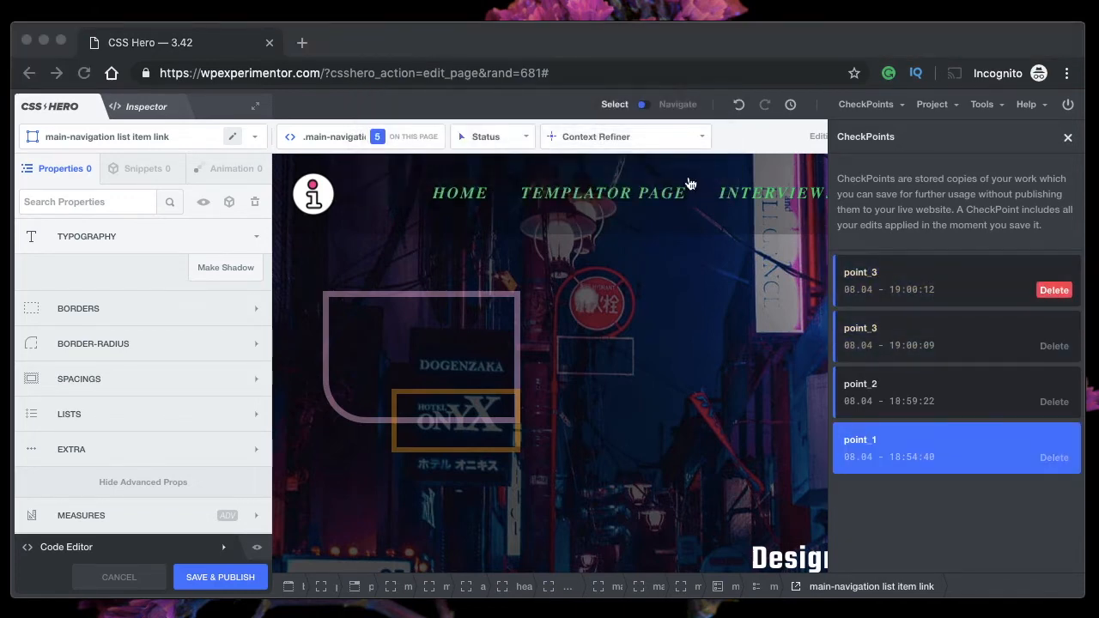
pyautogui.click(1068, 294)
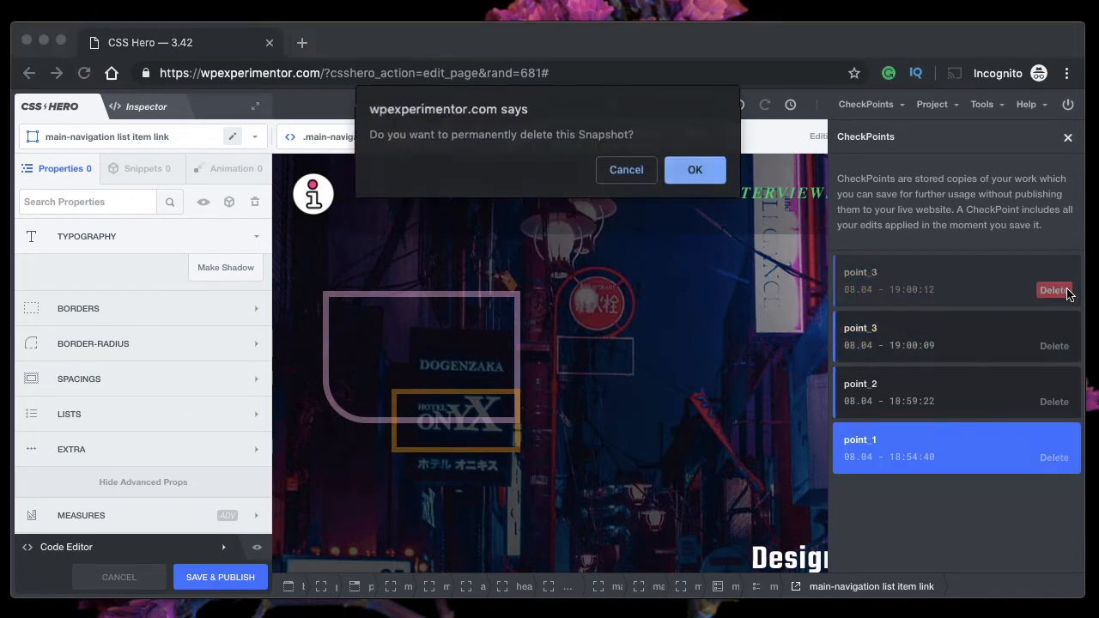
pyautogui.click(694, 171)
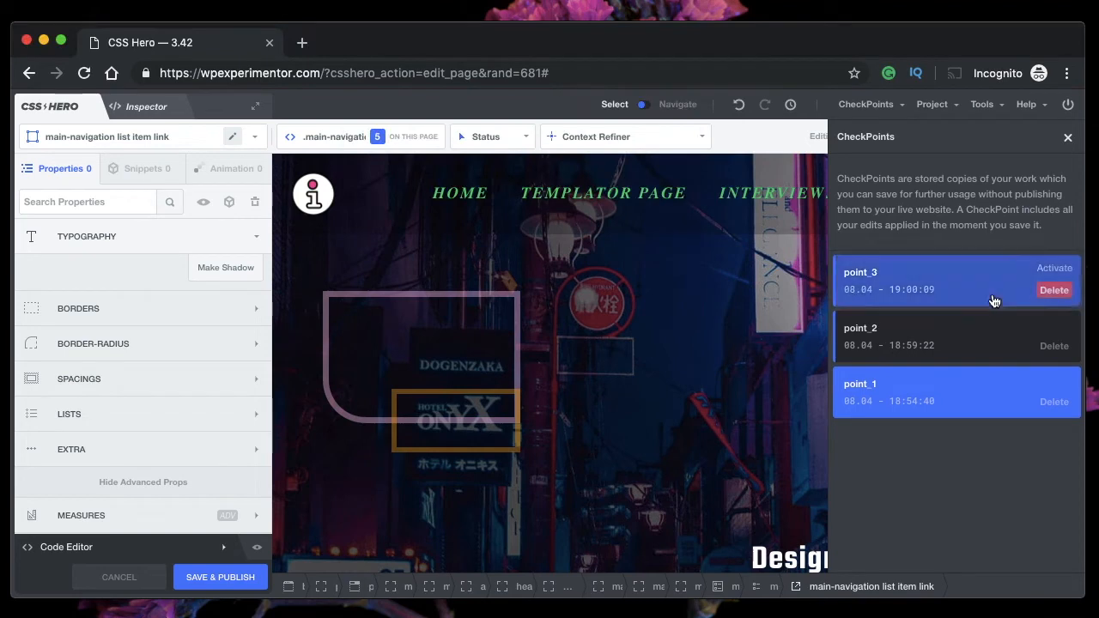
pyautogui.click(1068, 139)
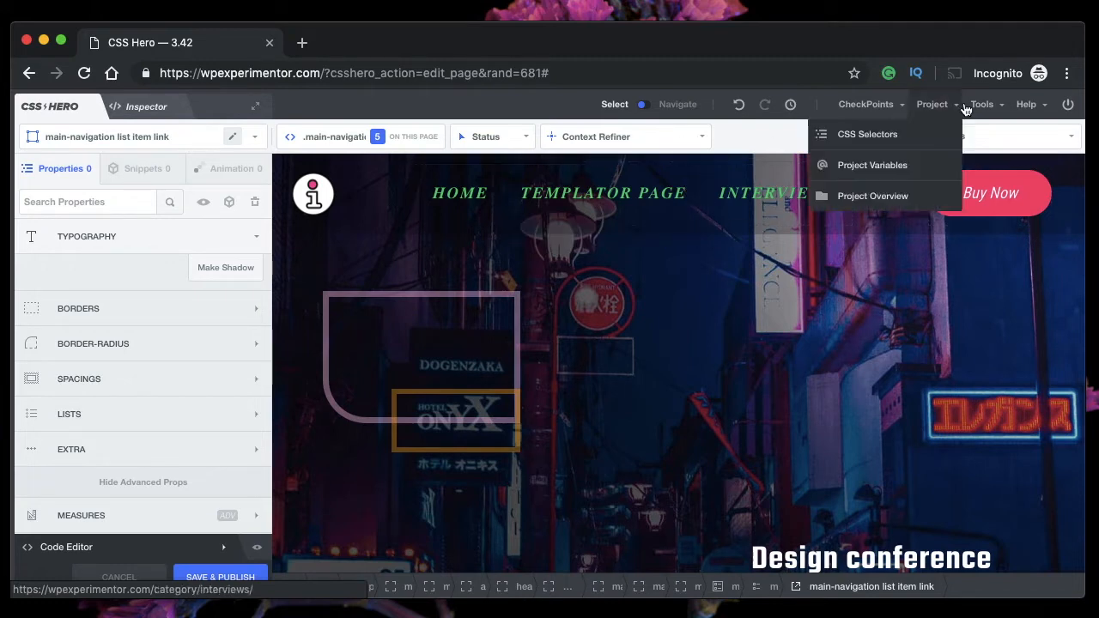
# Look over the project's custom CSS selectors and its overview of edits.
pyautogui.moveTo(869, 110)
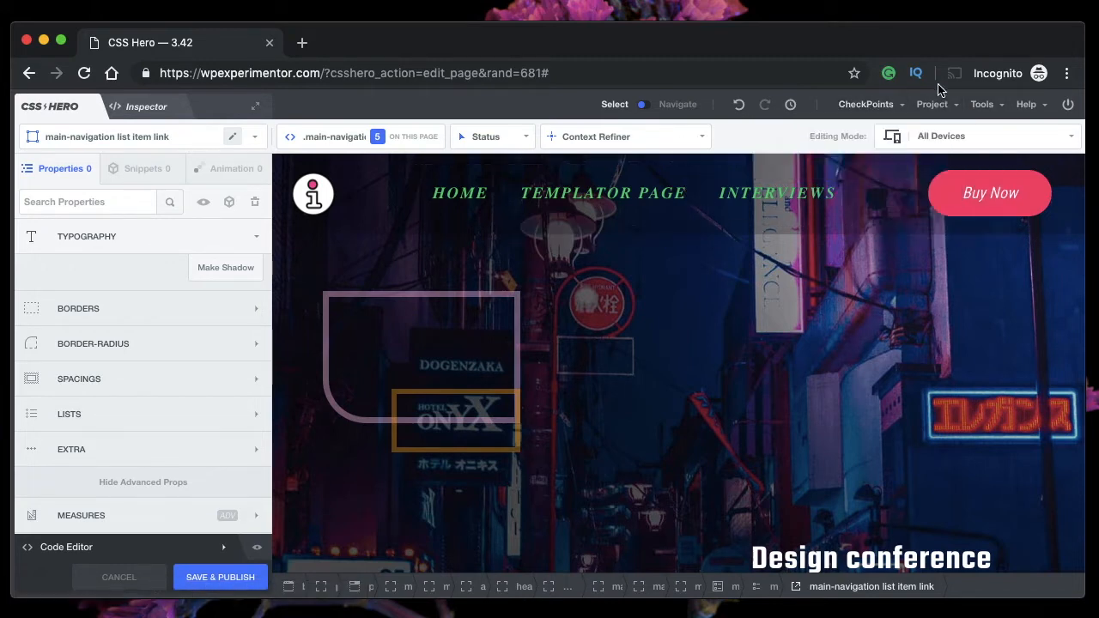
pyautogui.moveTo(934, 113)
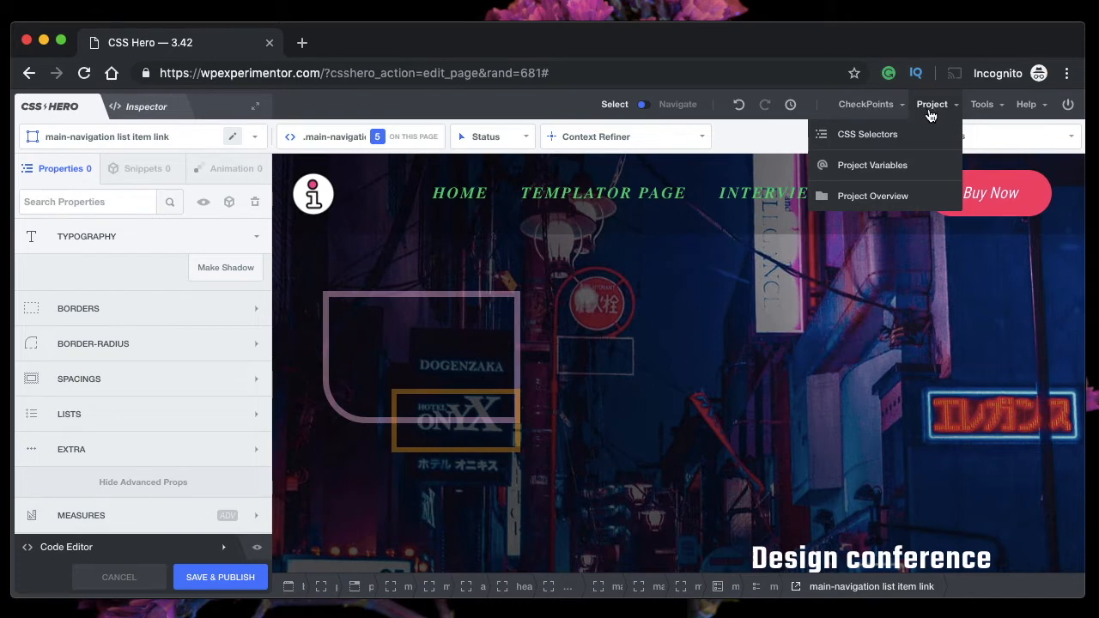
pyautogui.click(897, 138)
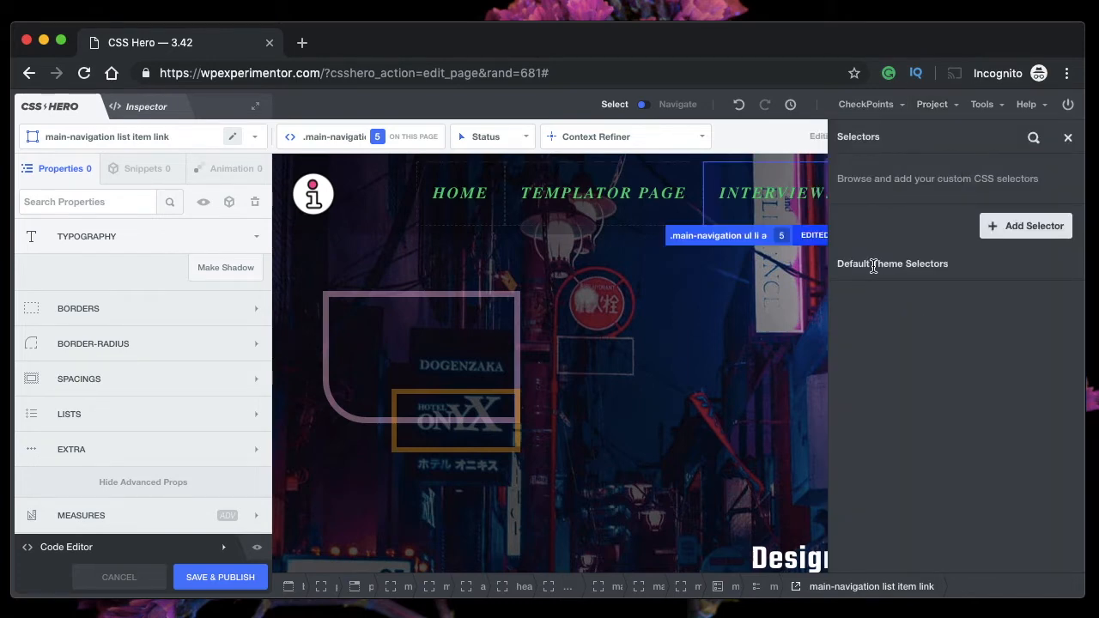
pyautogui.click(650, 207)
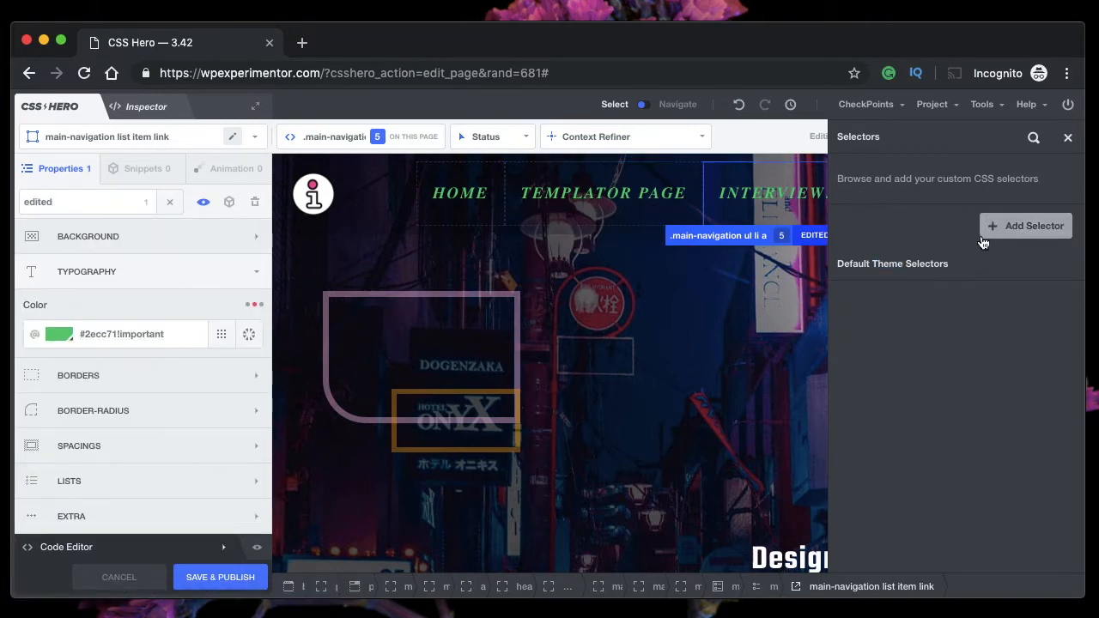
pyautogui.click(930, 110)
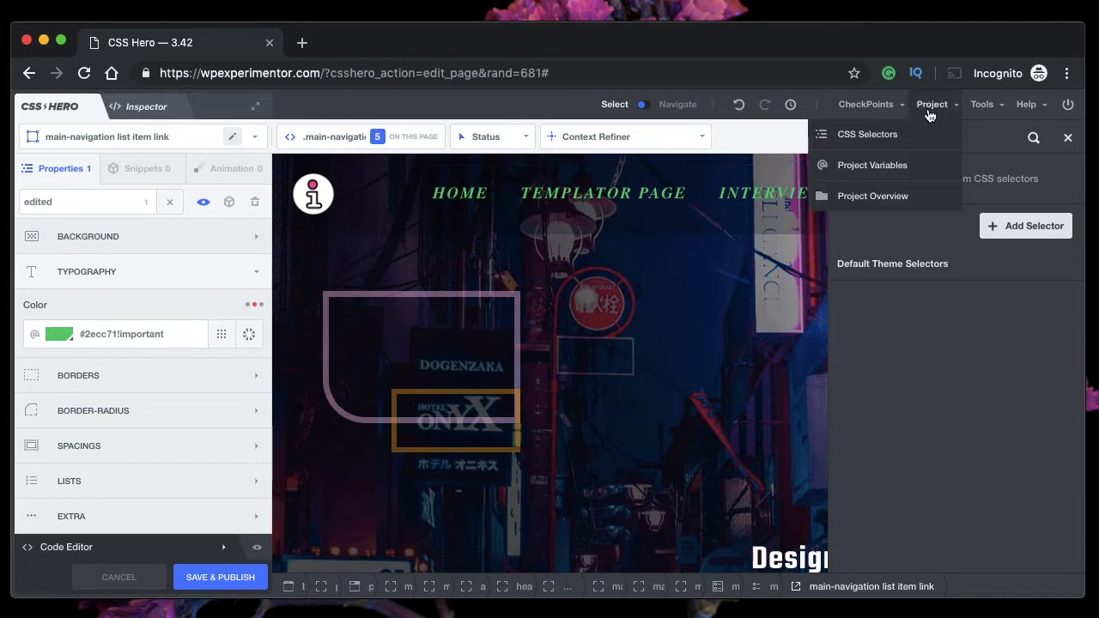
pyautogui.click(876, 165)
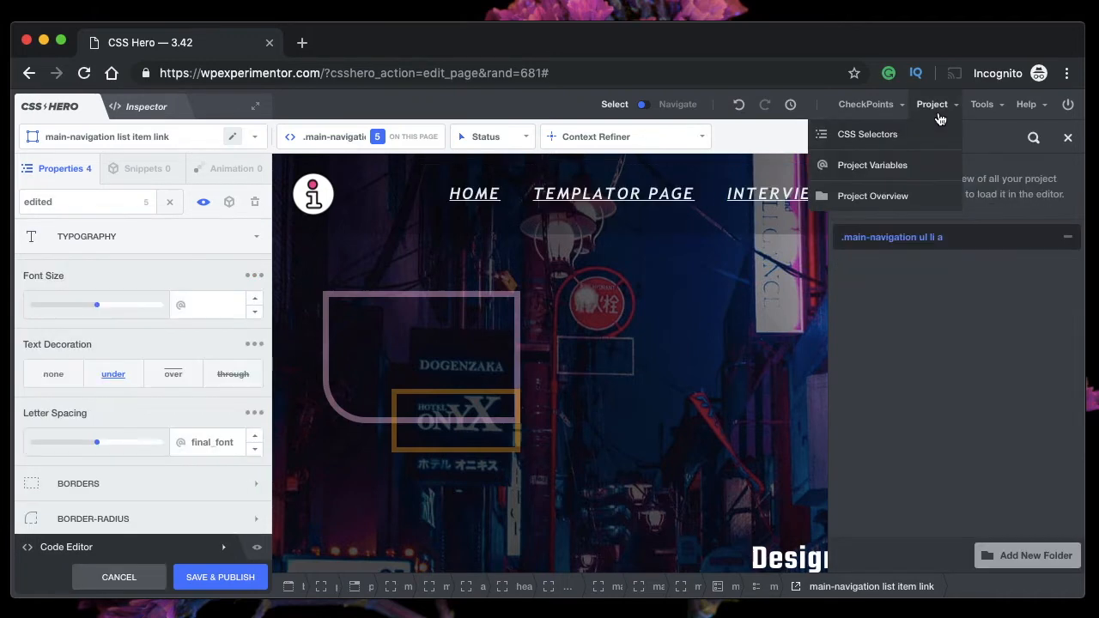
pyautogui.click(907, 166)
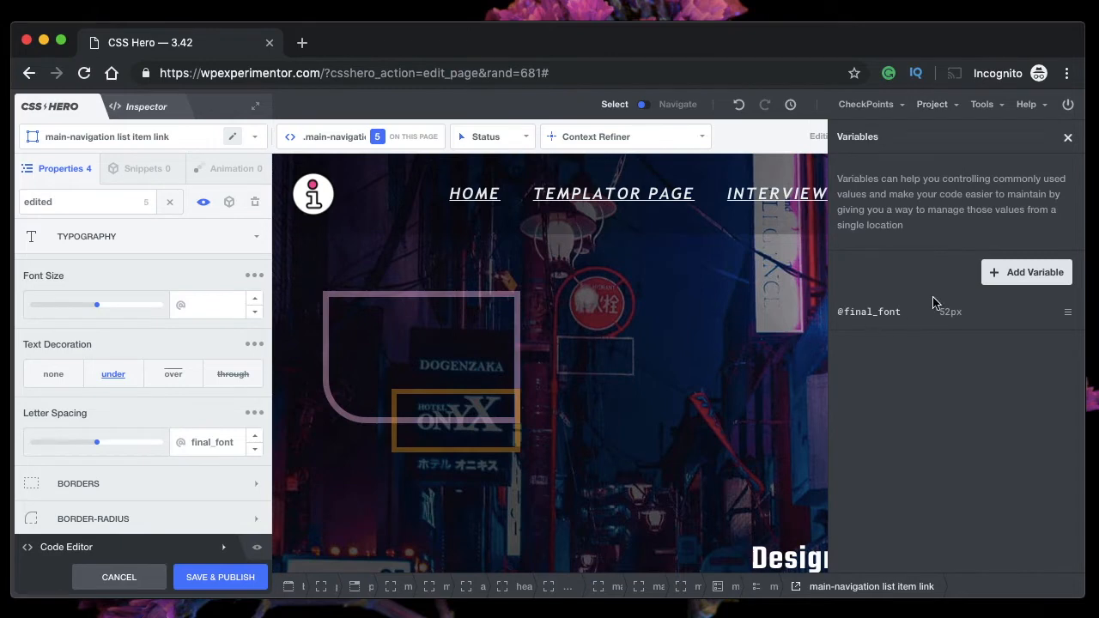
pyautogui.click(1067, 313)
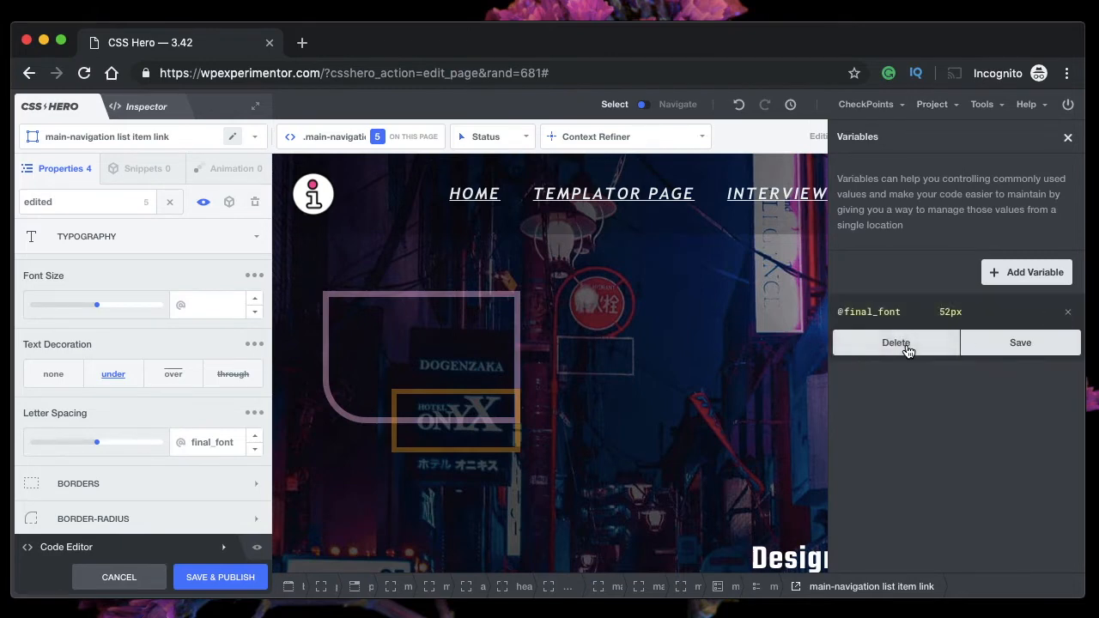
pyautogui.click(903, 346)
pyautogui.click(691, 198)
pyautogui.click(1066, 318)
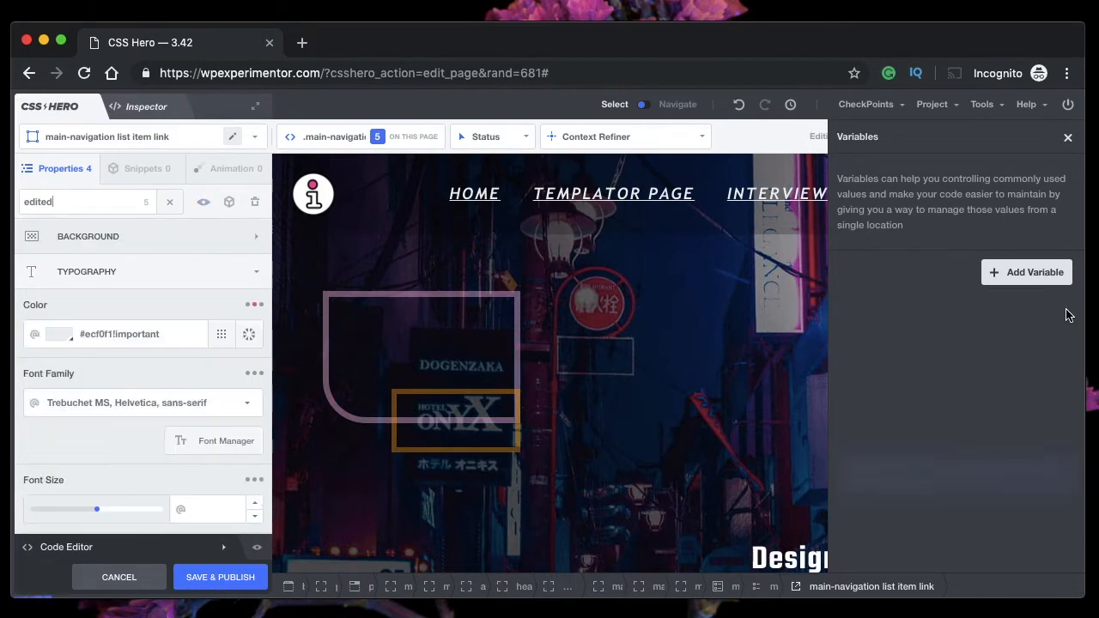
# Remove the .main-navigation ul li a edits from the Project Overview.
pyautogui.click(933, 104)
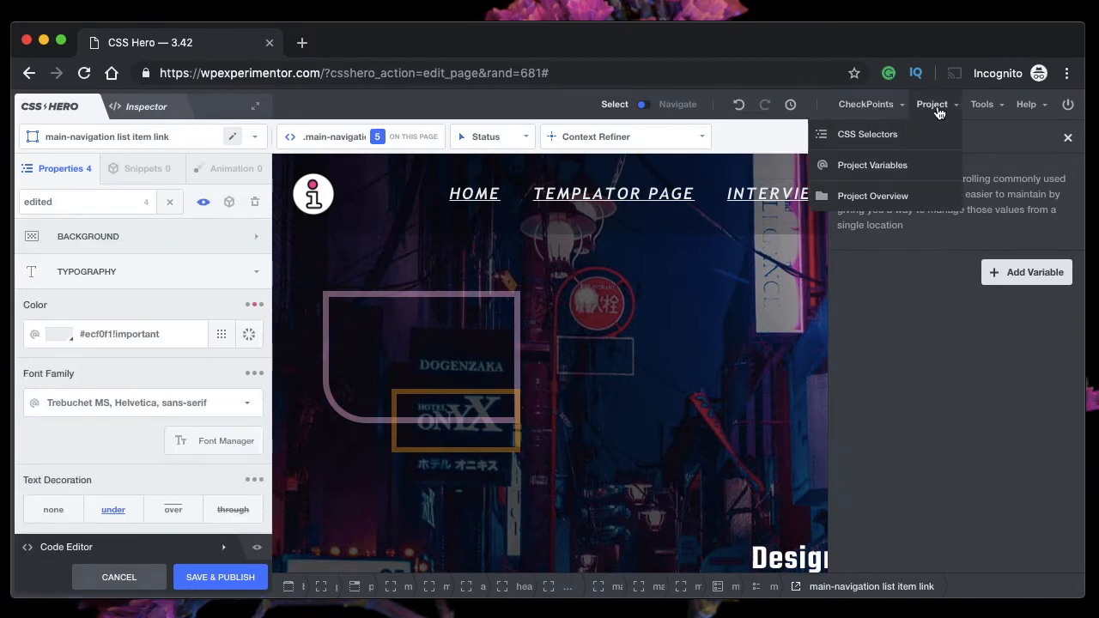
pyautogui.click(902, 205)
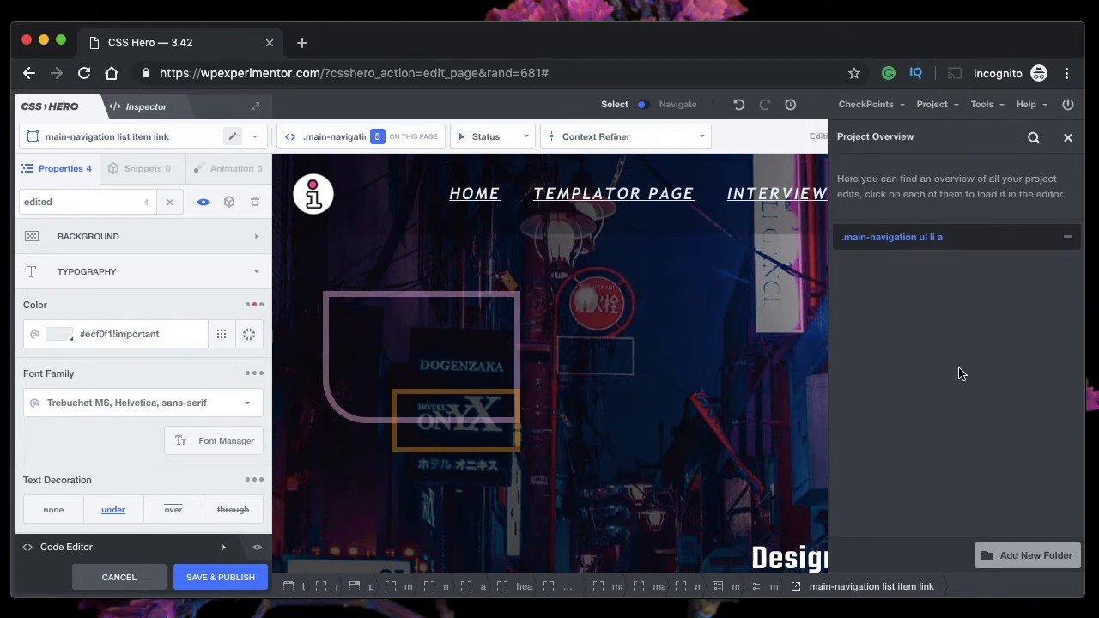
pyautogui.click(1068, 247)
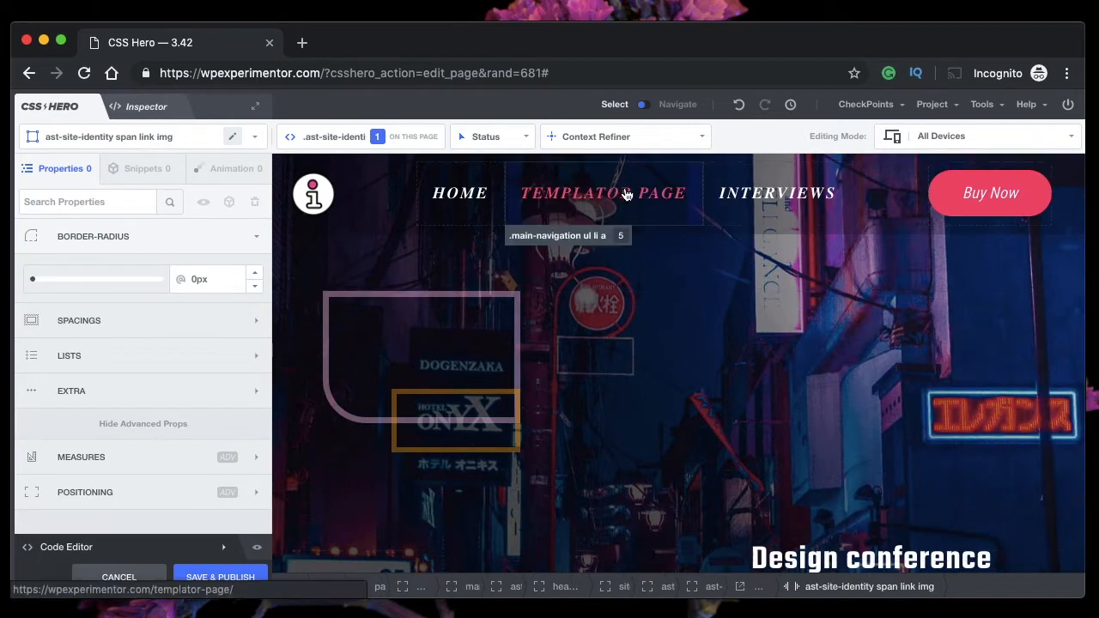
# Select the HOME navigation link and look over its Typography properties.
pyautogui.click(149, 249)
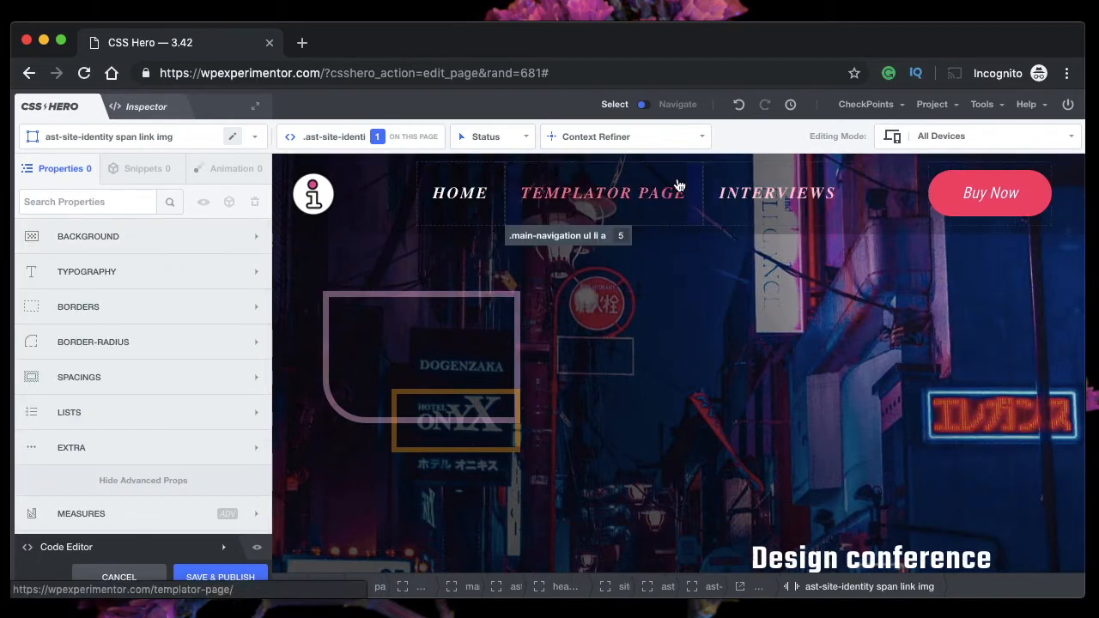
pyautogui.click(458, 184)
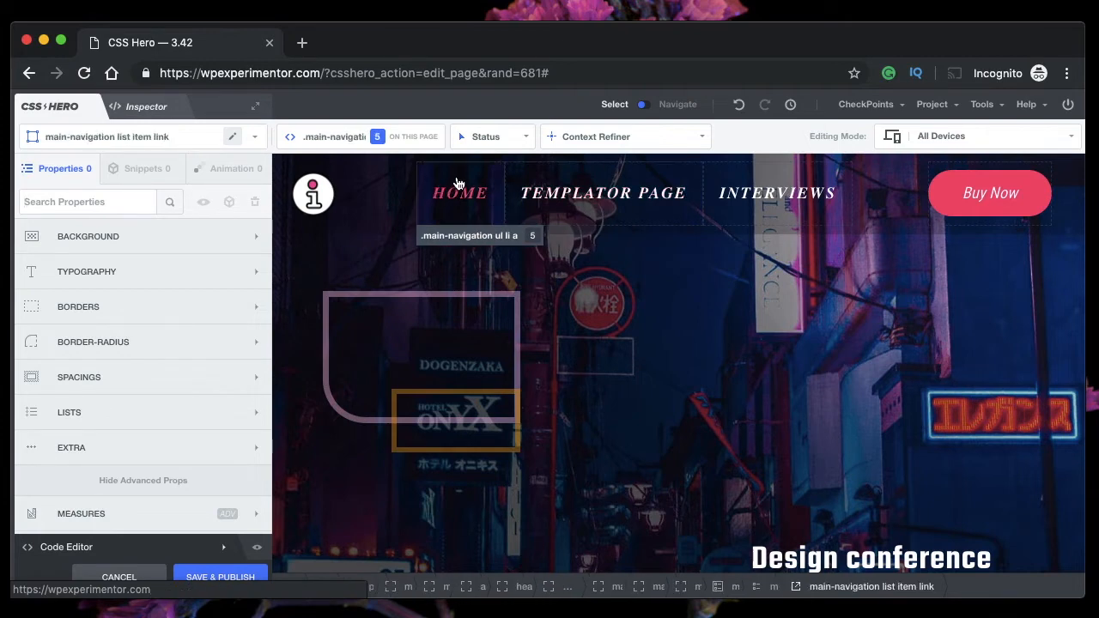
pyautogui.click(129, 280)
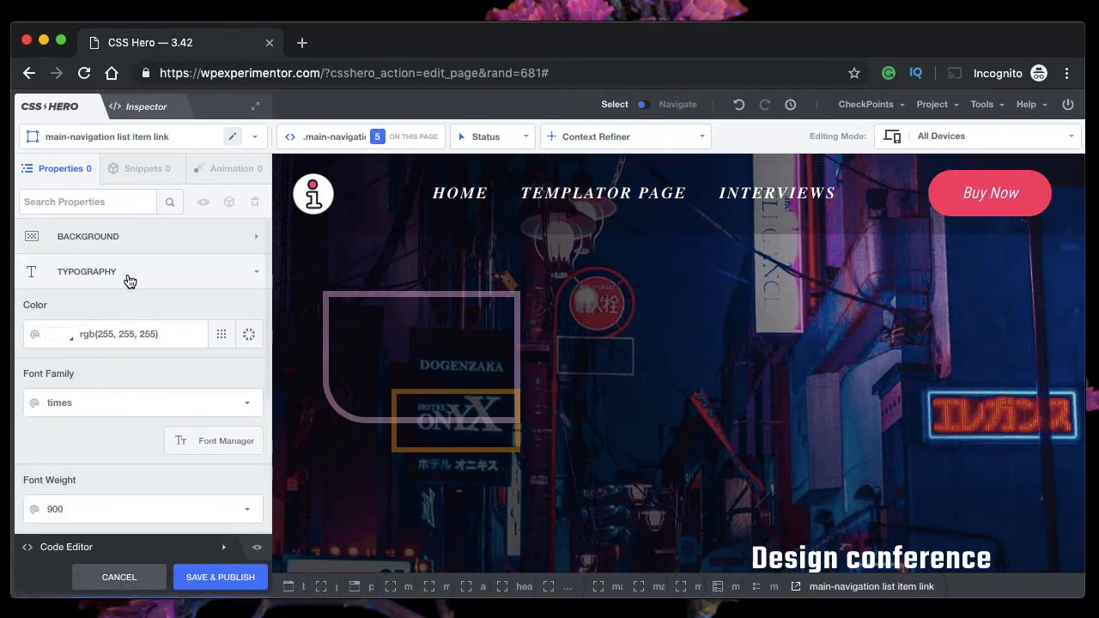
pyautogui.click(216, 283)
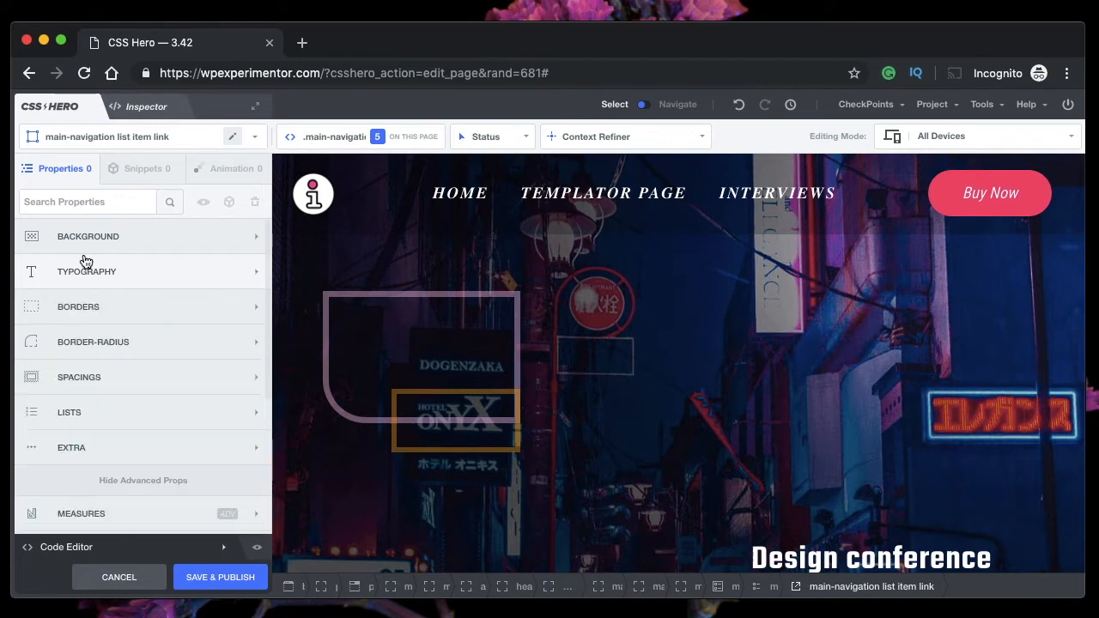
# Browse the Flat, Material and Page Colors palettes for the navigation link's background color.
pyautogui.click(172, 247)
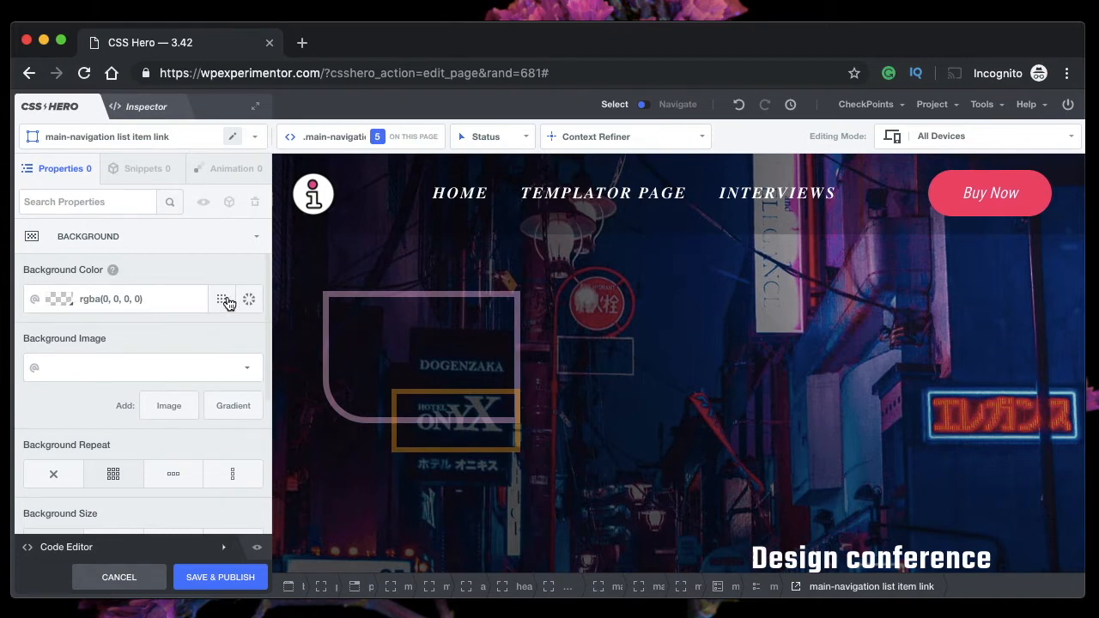
pyautogui.click(223, 301)
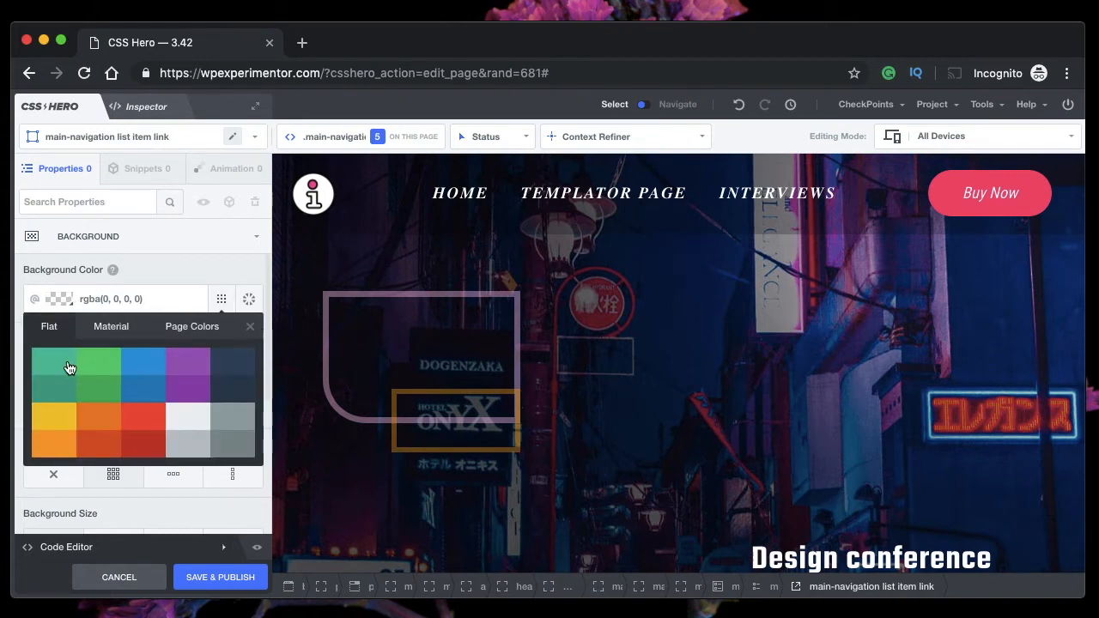
pyautogui.scroll(-2, 76, 414)
pyautogui.scroll(2, 76, 414)
pyautogui.click(114, 332)
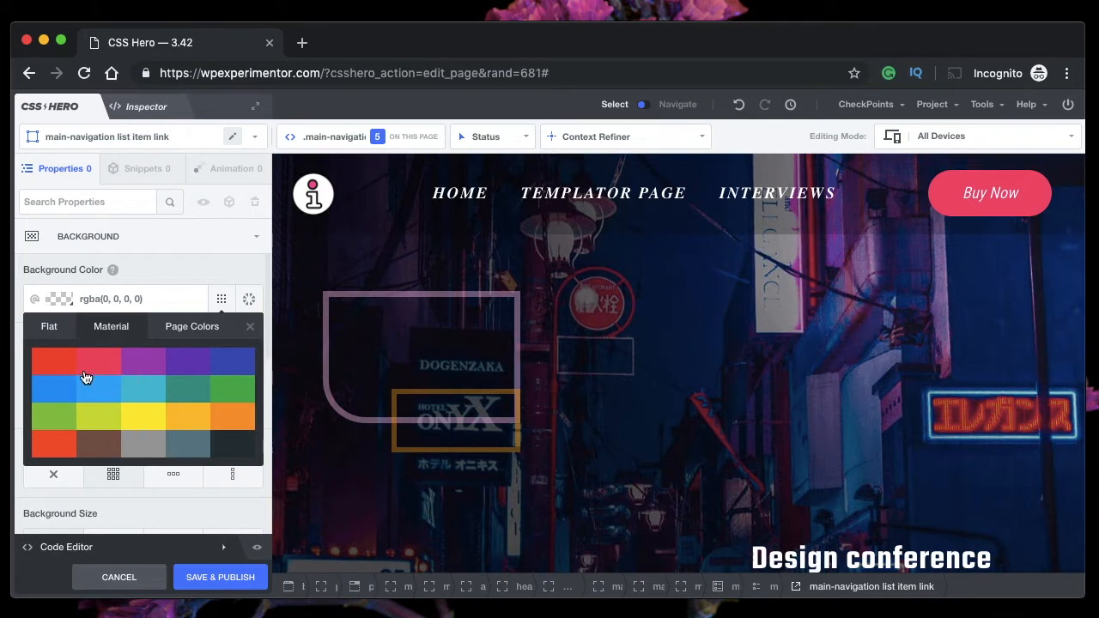
pyautogui.click(193, 333)
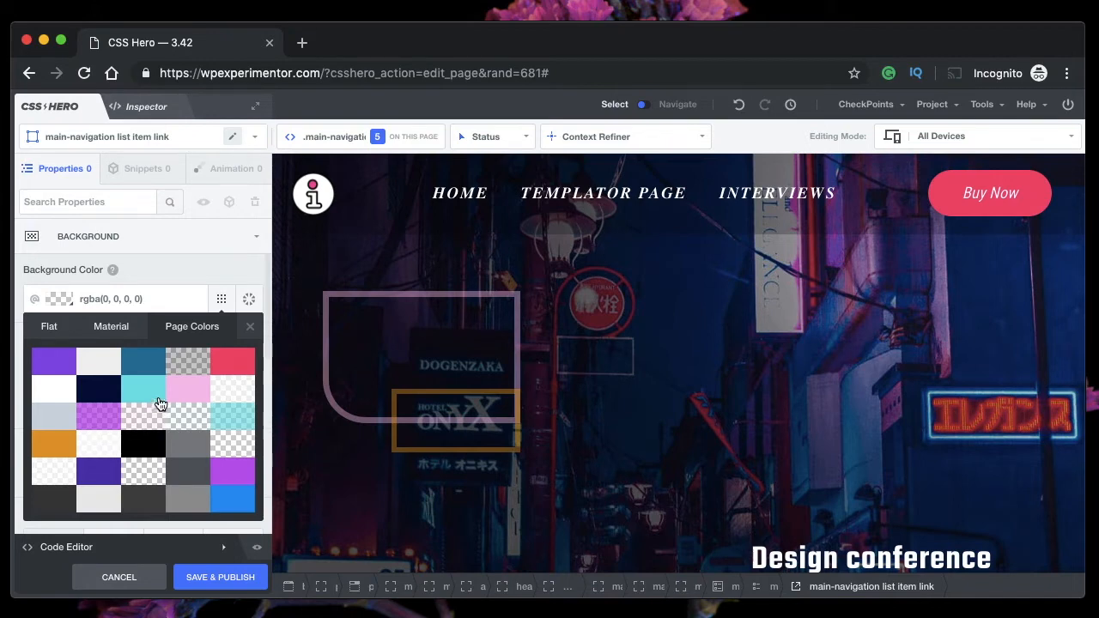
# Try page colors rgb(255,58,111), rgba(121,225,232,0.59), rgb(121,225,232) and rgb(4,9,63) as the navigation link's background.
pyautogui.click(241, 366)
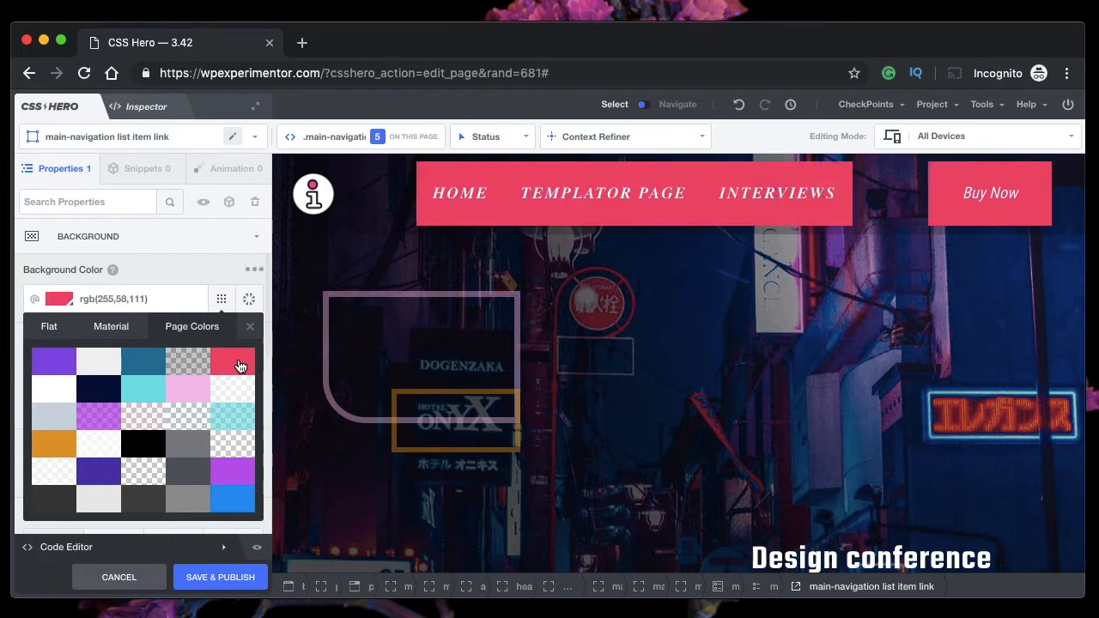
pyautogui.click(230, 422)
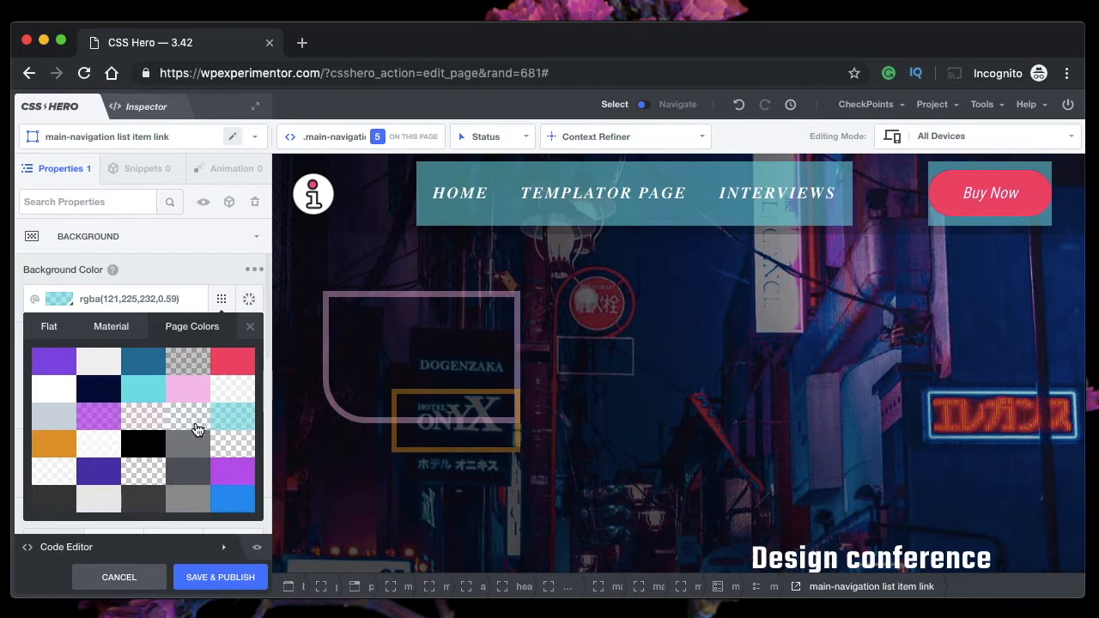
pyautogui.click(142, 390)
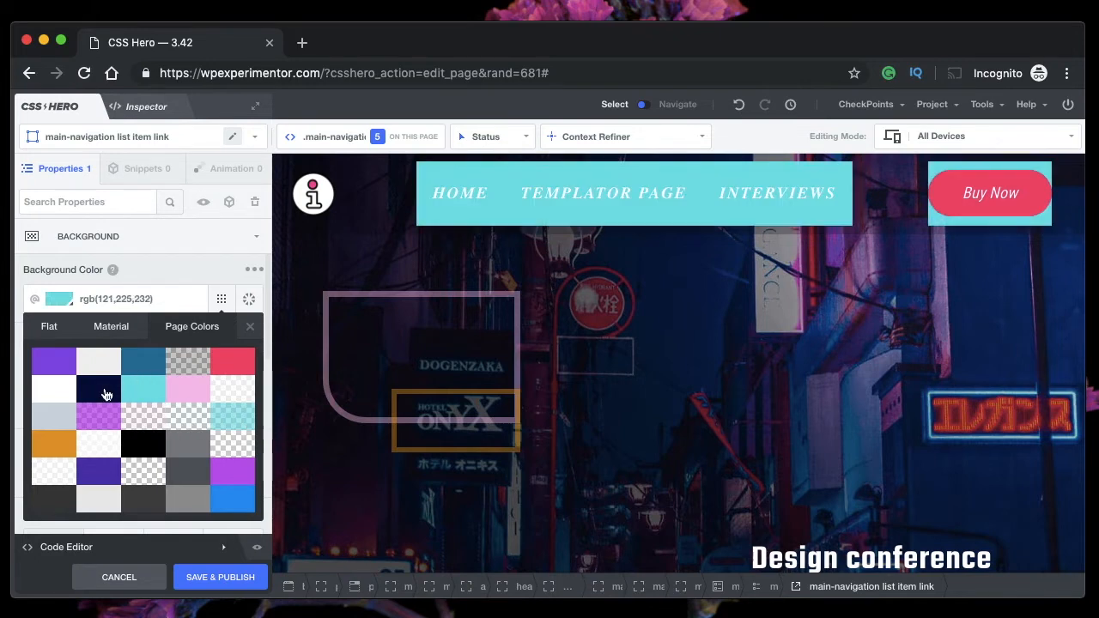
pyautogui.click(104, 392)
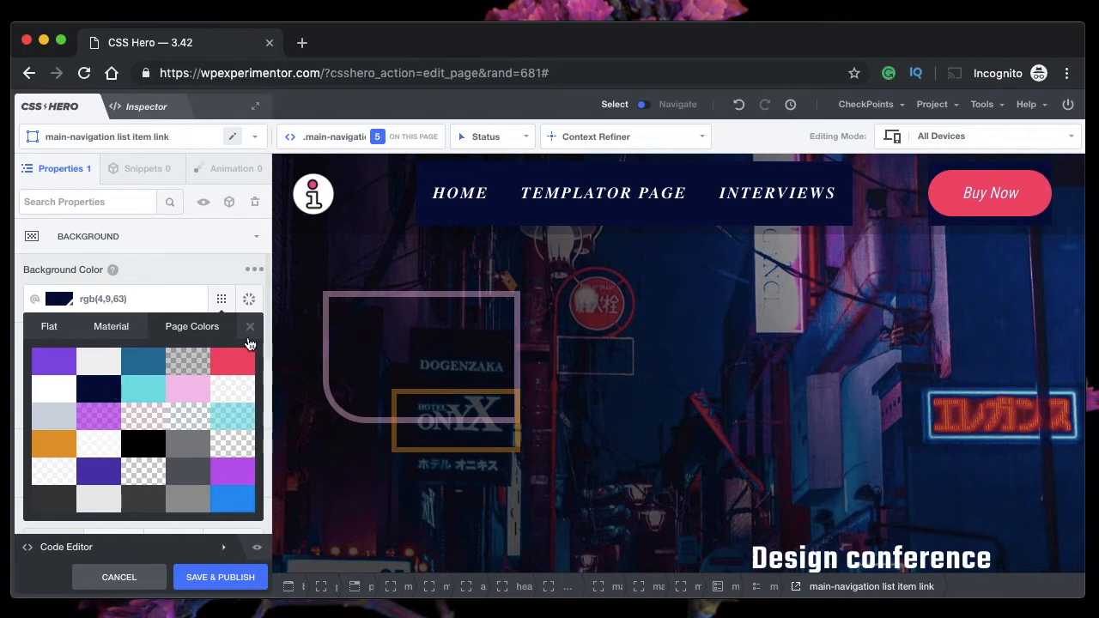
# Set the navigation links' background color to the custom green #28ff6b with the color wheel and close the color picker.
pyautogui.click(50, 328)
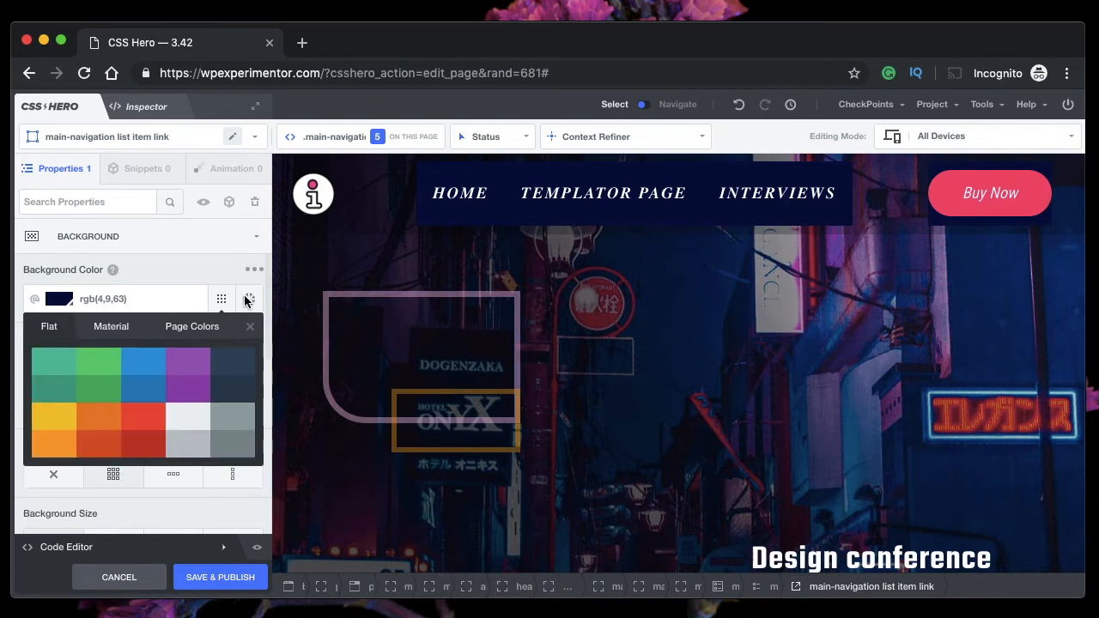
pyautogui.click(248, 300)
pyautogui.click(249, 331)
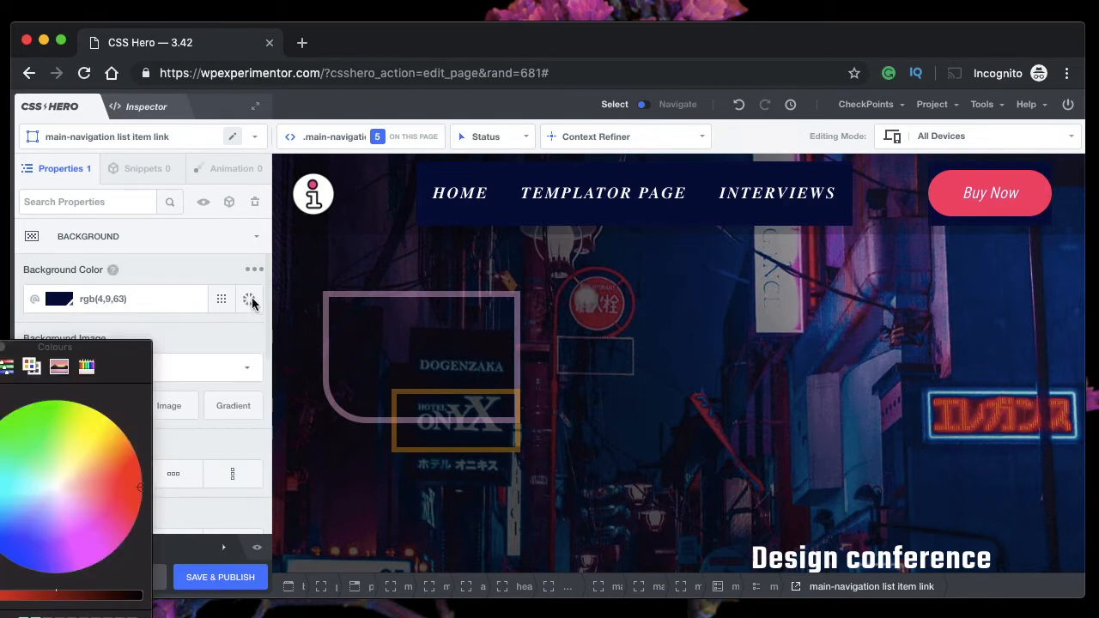
pyautogui.moveTo(141, 355); pyautogui.dragTo(290, 223)
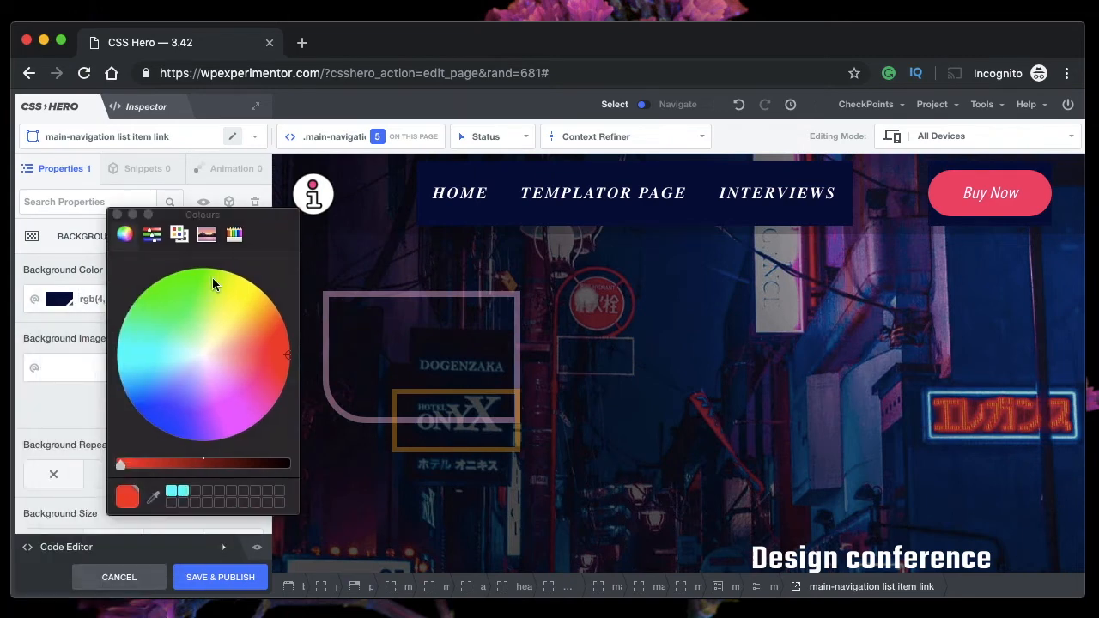
pyautogui.moveTo(212, 277); pyautogui.dragTo(149, 307)
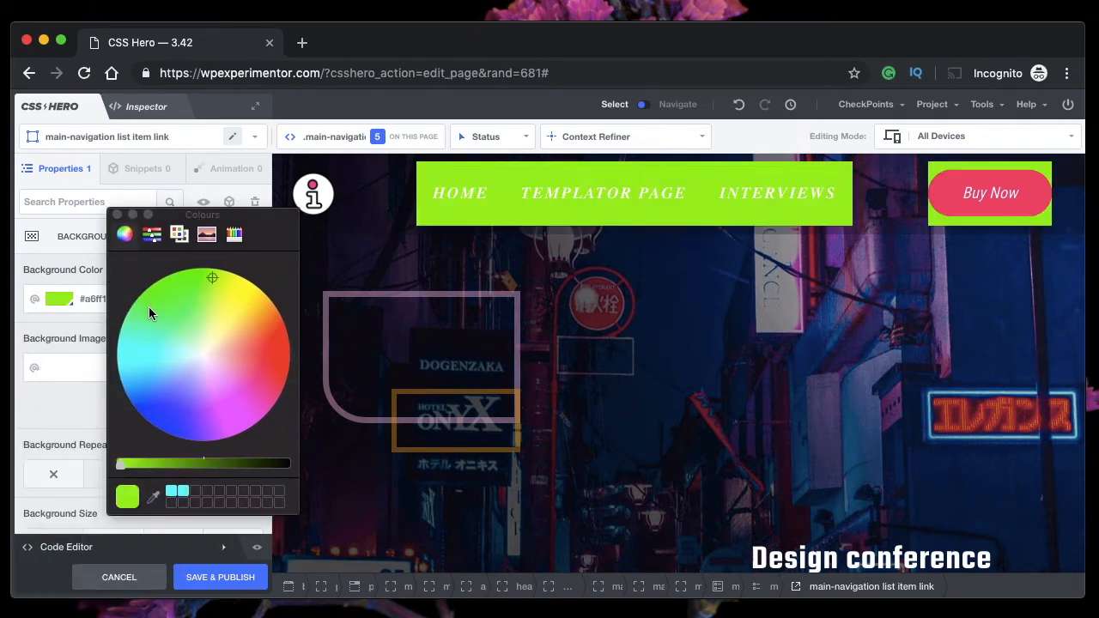
pyautogui.click(118, 214)
# Reset the navigation links' background color property to remove the custom green.
pyautogui.click(248, 271)
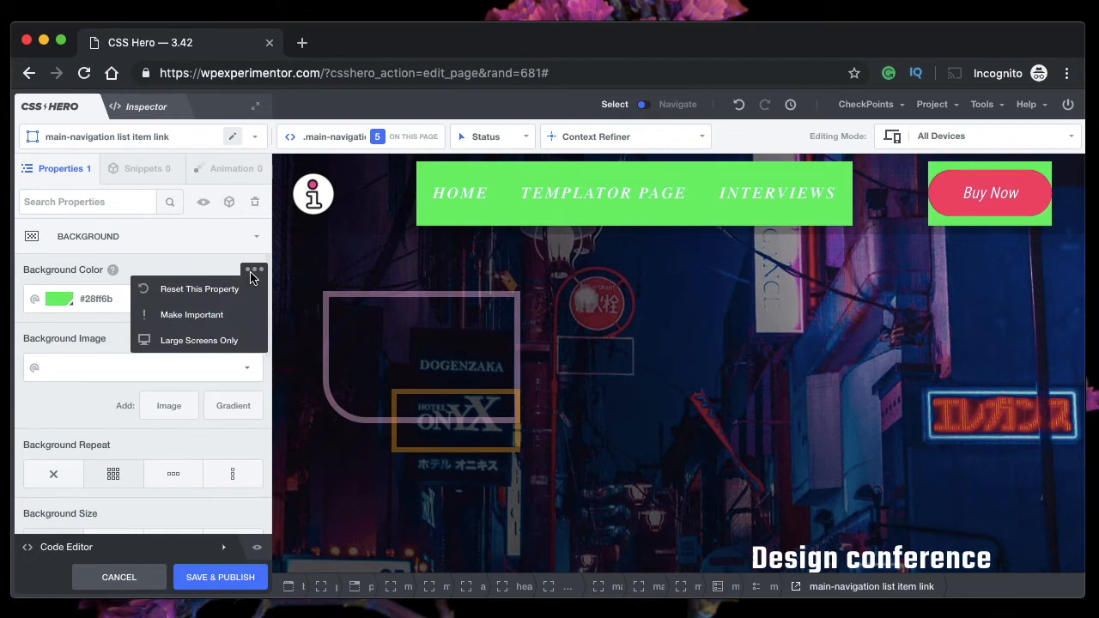
pyautogui.moveTo(255, 271)
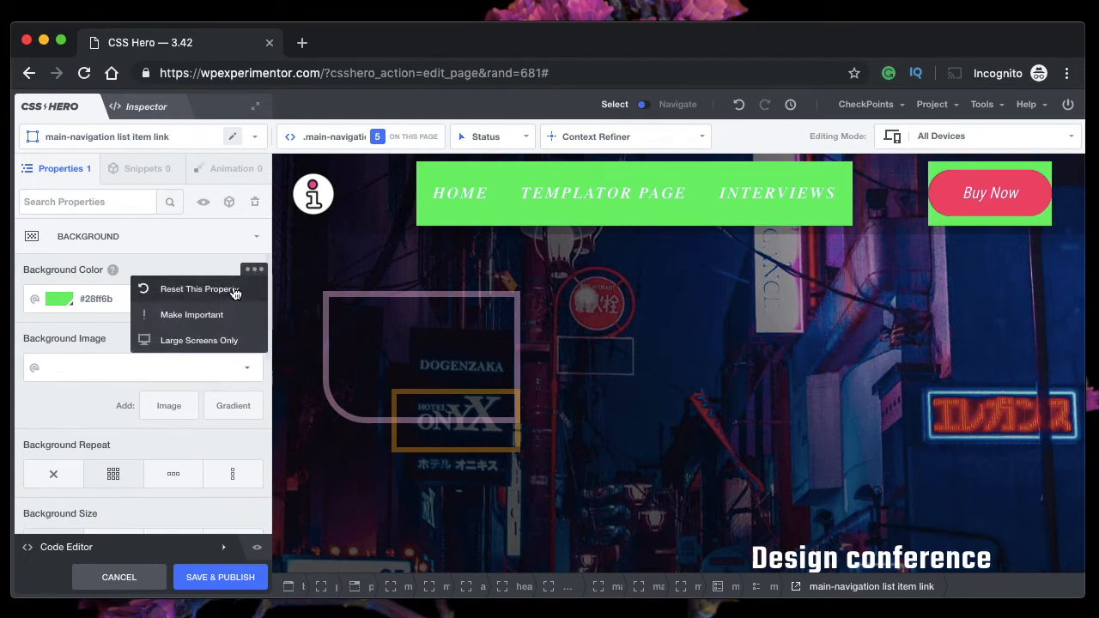
pyautogui.click(234, 290)
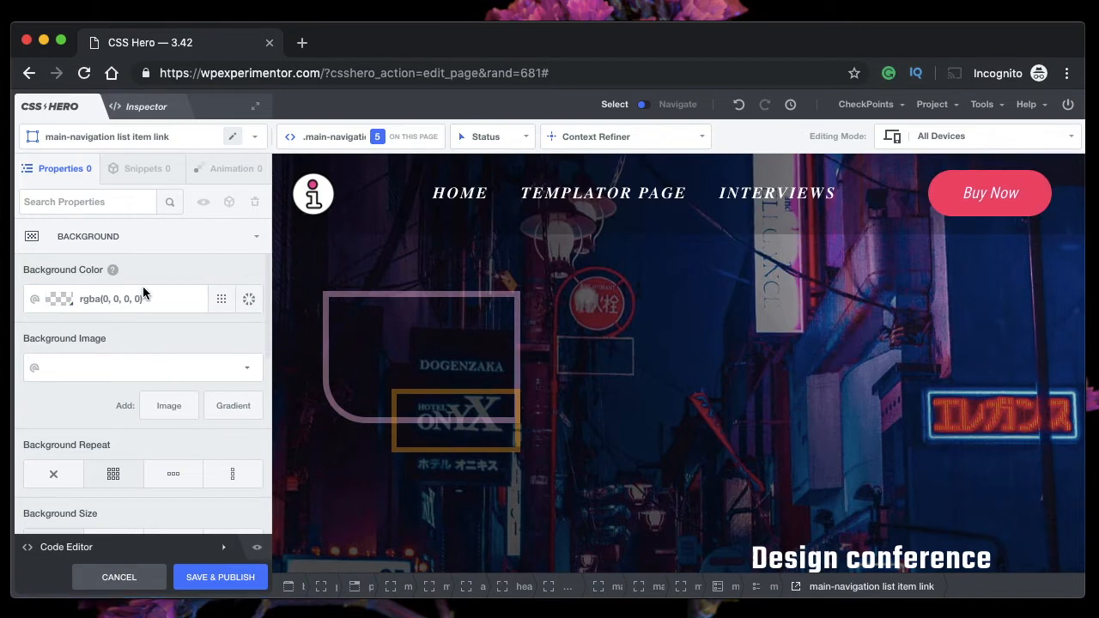
# Try the flat green #2ecc71 as the navigation links' background color, then reset the property.
pyautogui.click(222, 302)
pyautogui.click(117, 362)
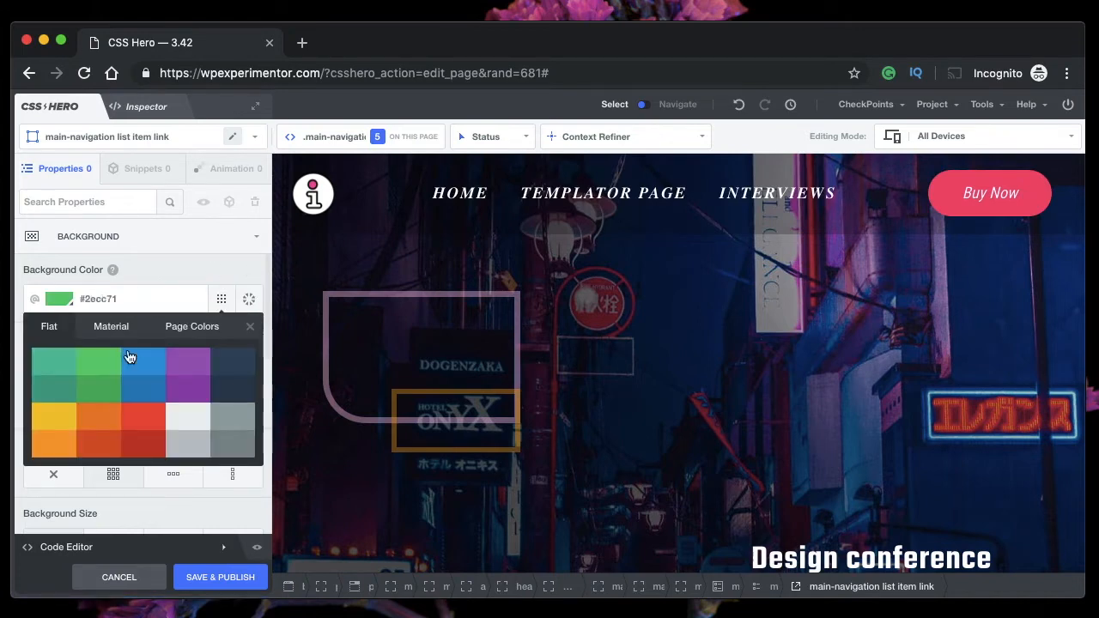
pyautogui.moveTo(252, 273)
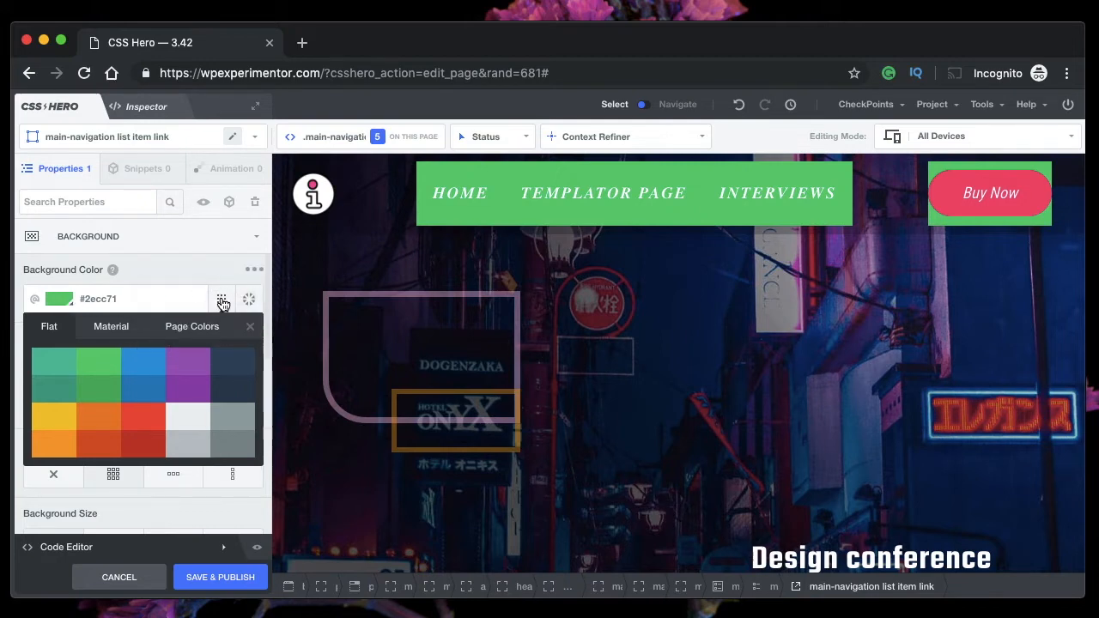
pyautogui.click(250, 326)
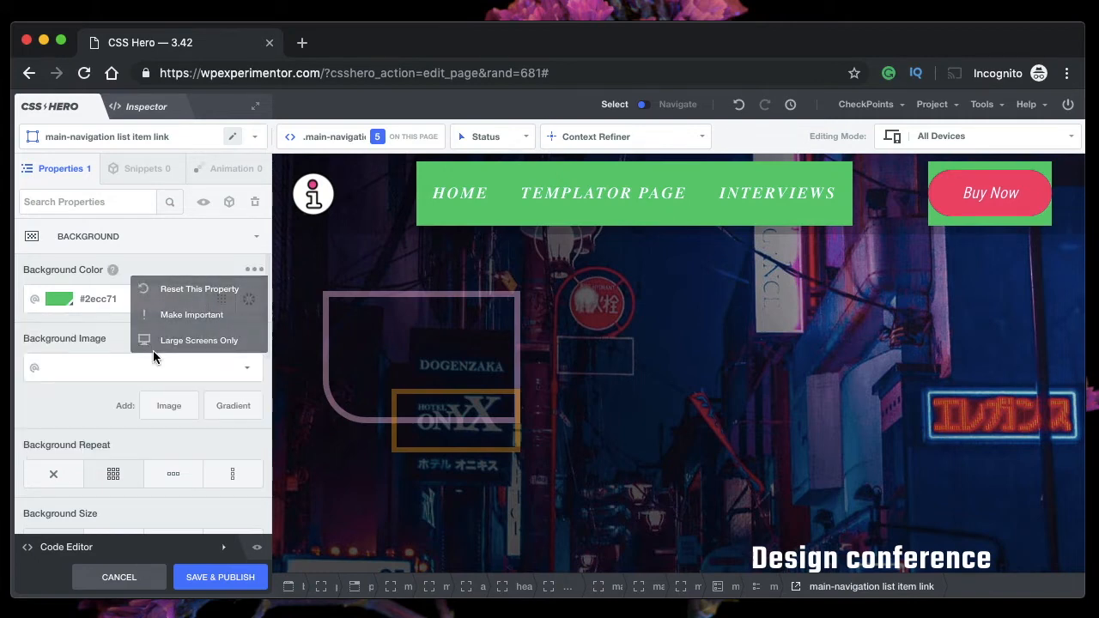
pyautogui.click(225, 290)
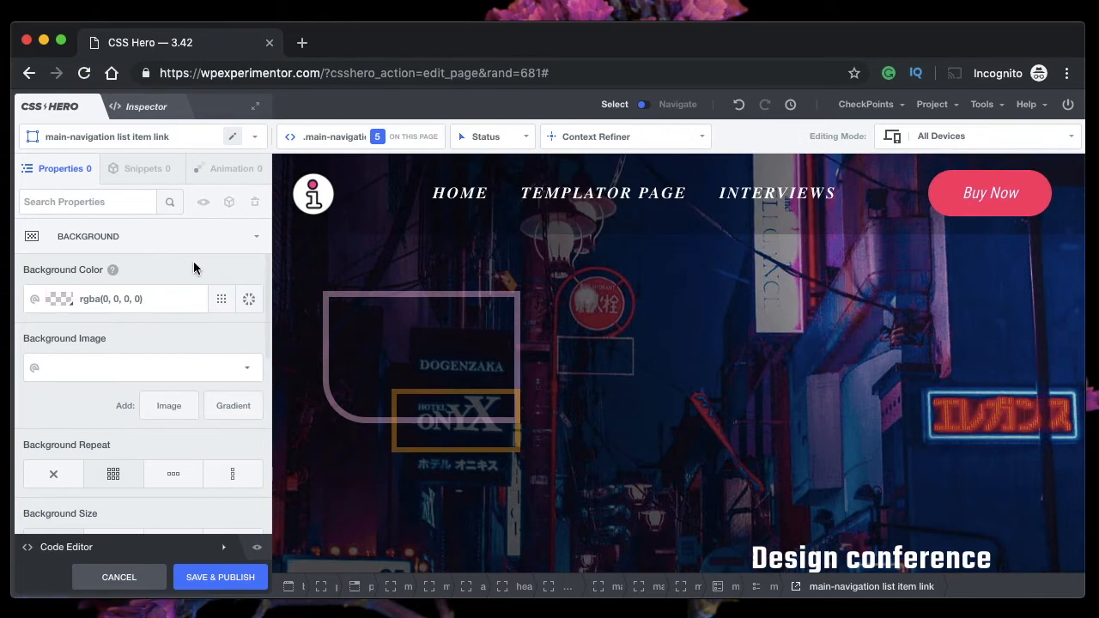
# Try the gradients linear-gradient(90deg,#ABDCFF,#0396FF) and linear-gradient(90deg,#FFA8A8,#FCFF00) as the navigation links' background image.
pyautogui.click(247, 371)
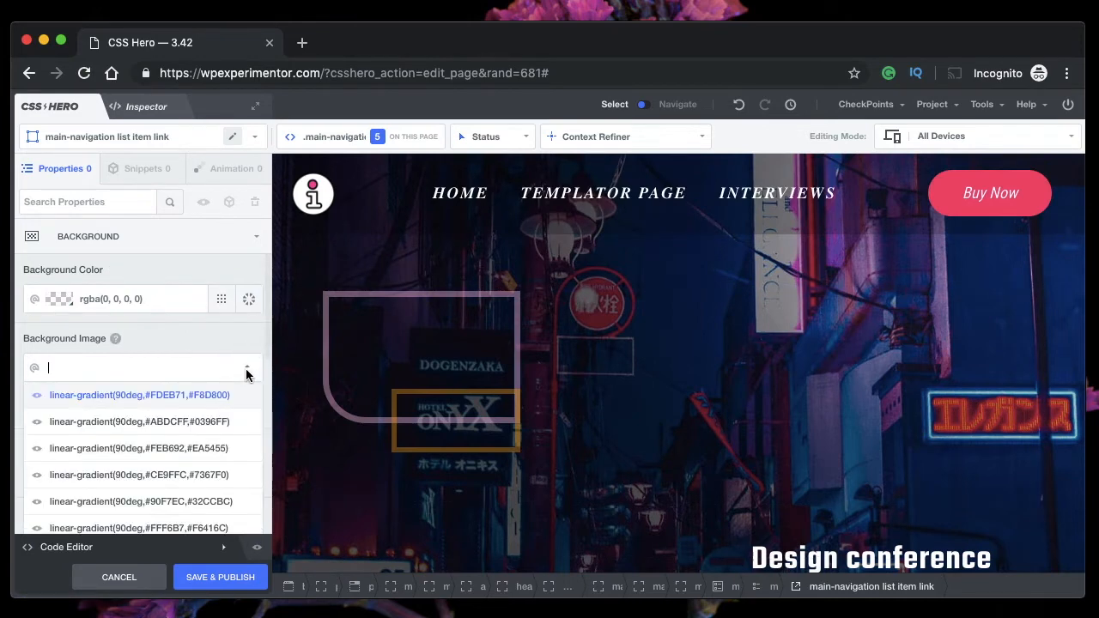
pyautogui.click(178, 419)
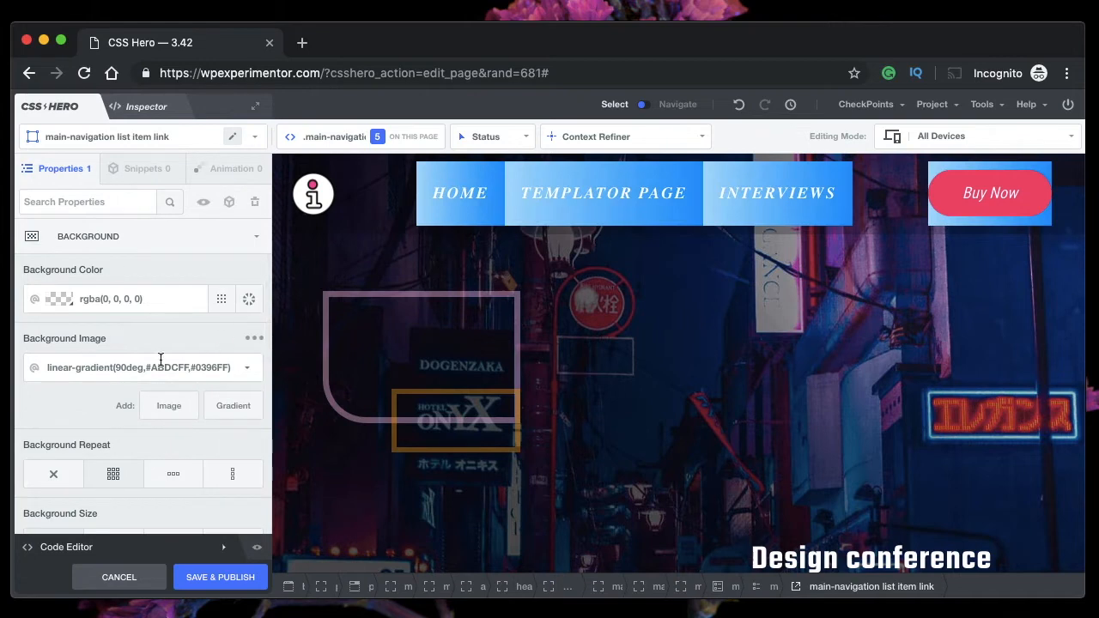
pyautogui.click(247, 371)
pyautogui.scroll(-5, 160, 430)
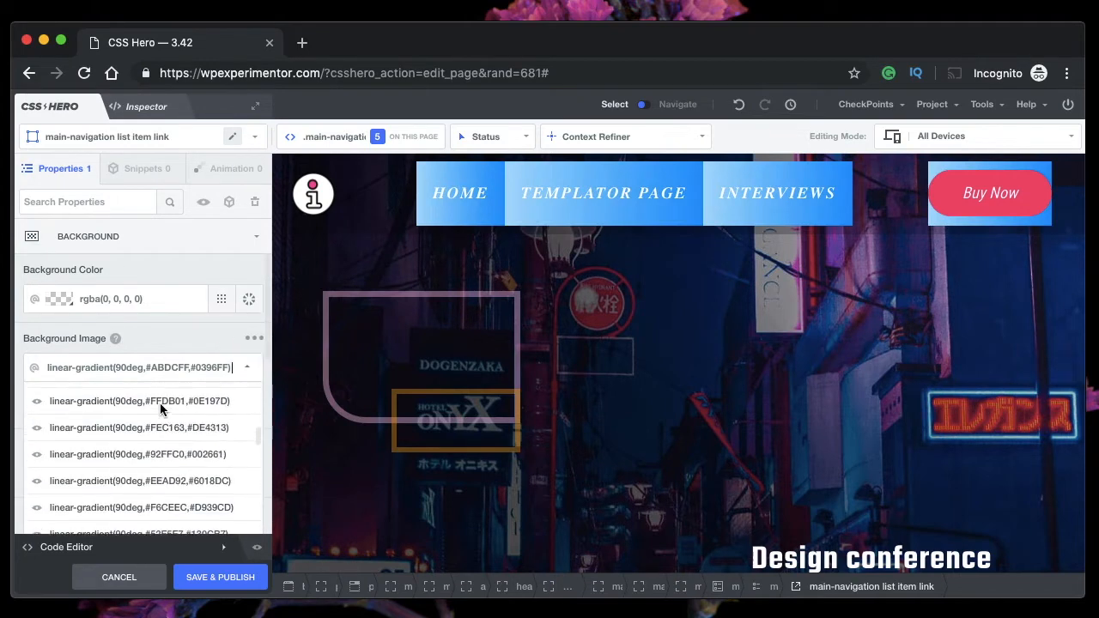
pyautogui.scroll(-2, 159, 449)
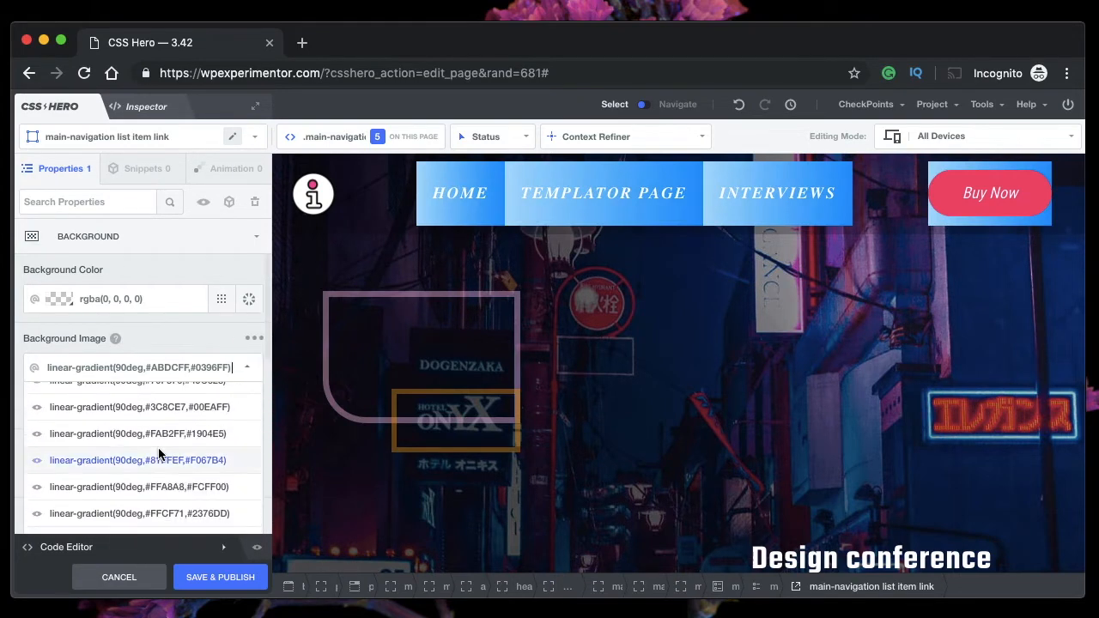
pyautogui.click(149, 484)
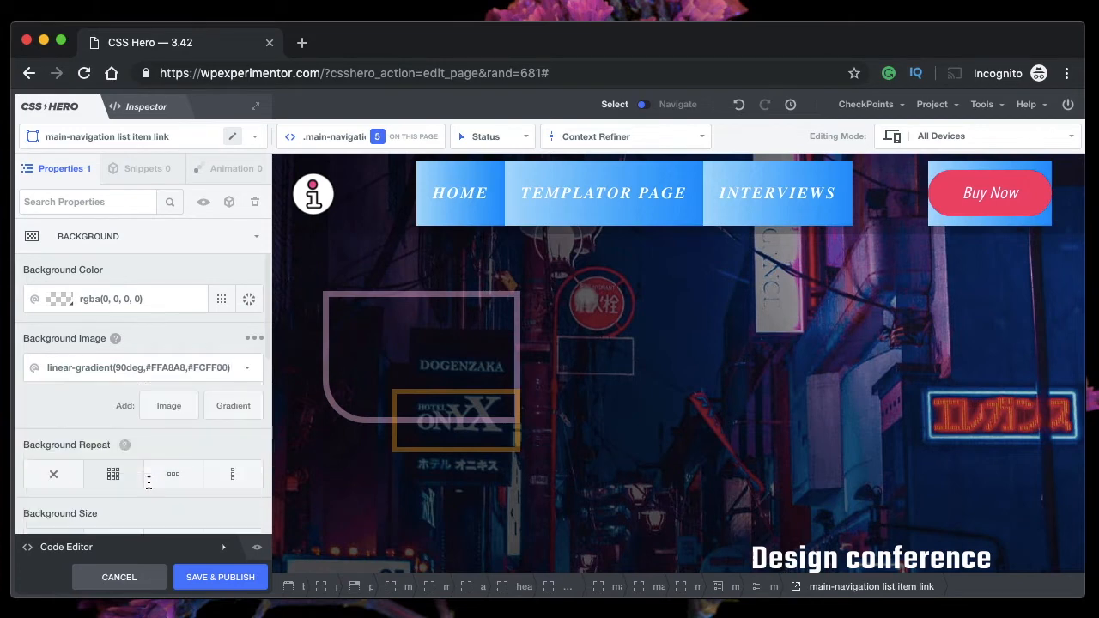
# Glance at the Unsplash background images, close the image picker and reset the navigation links' background image.
pyautogui.click(168, 410)
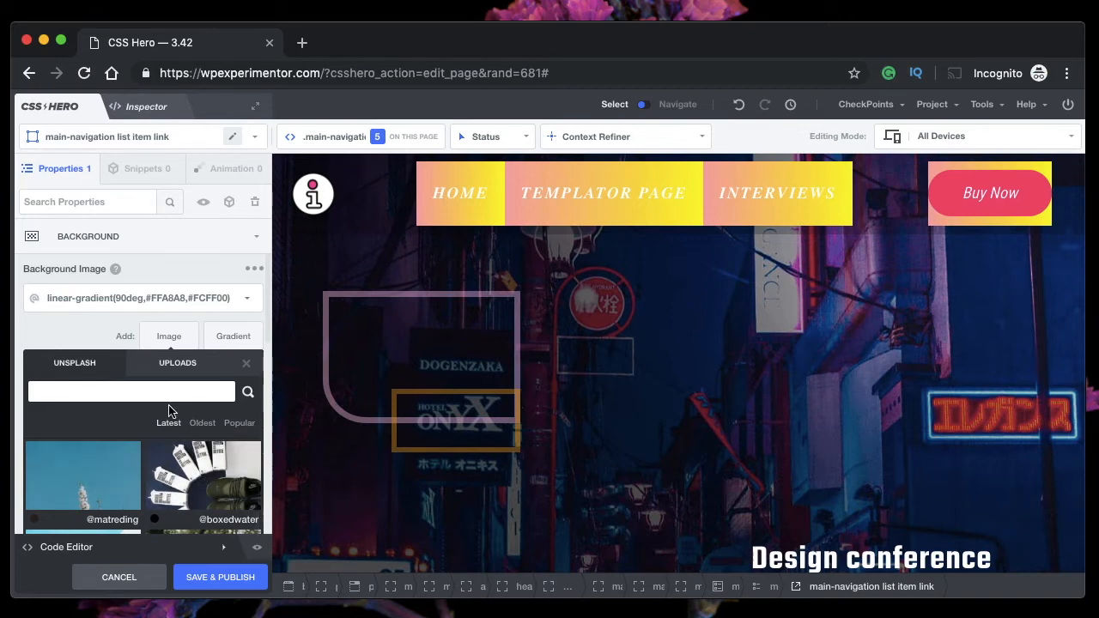
pyautogui.click(246, 365)
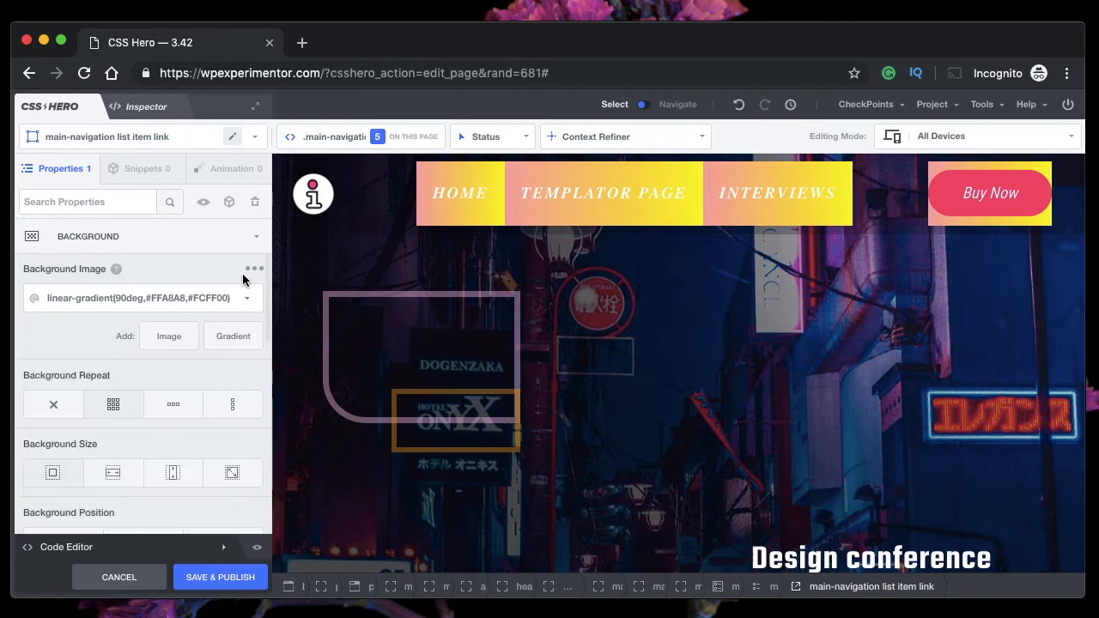
pyautogui.moveTo(253, 270)
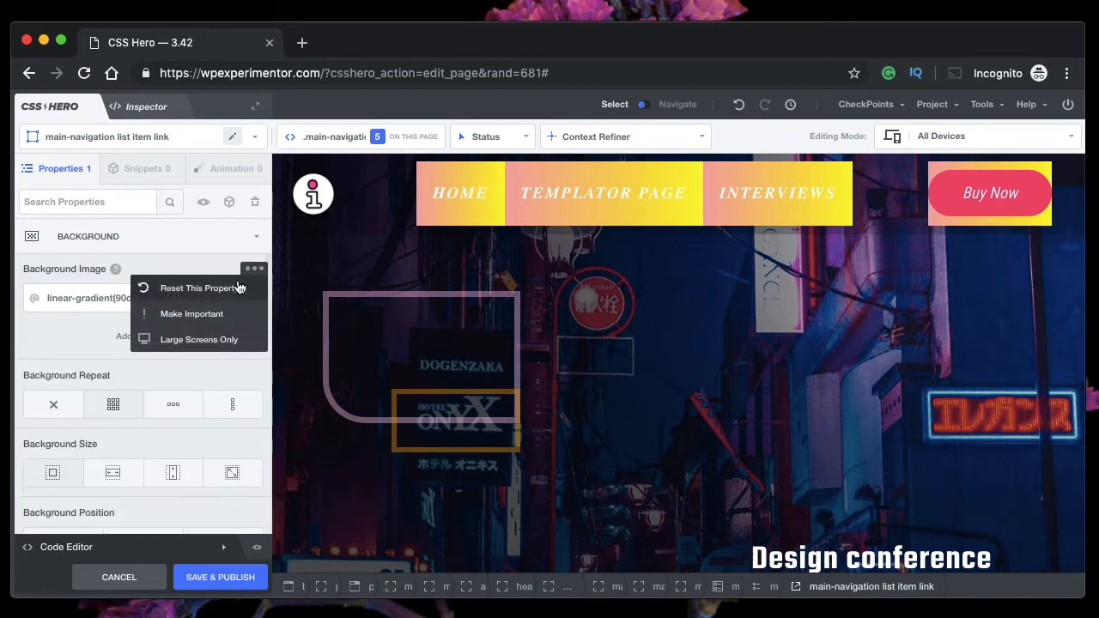
pyautogui.click(230, 296)
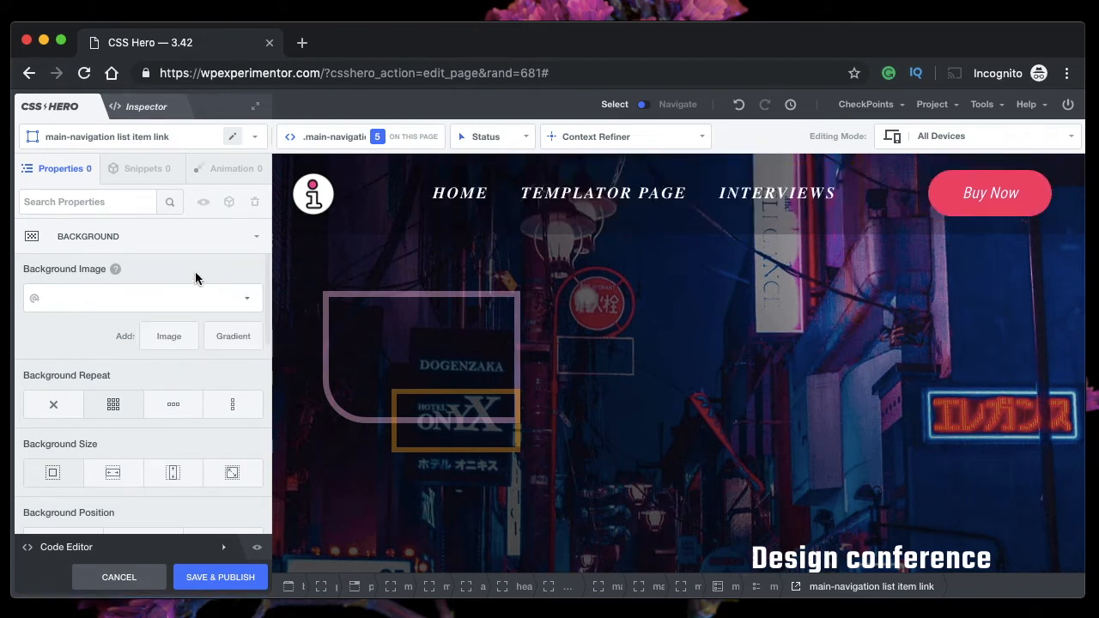
pyautogui.scroll(-2, 578, 384)
pyautogui.scroll(2, 579, 384)
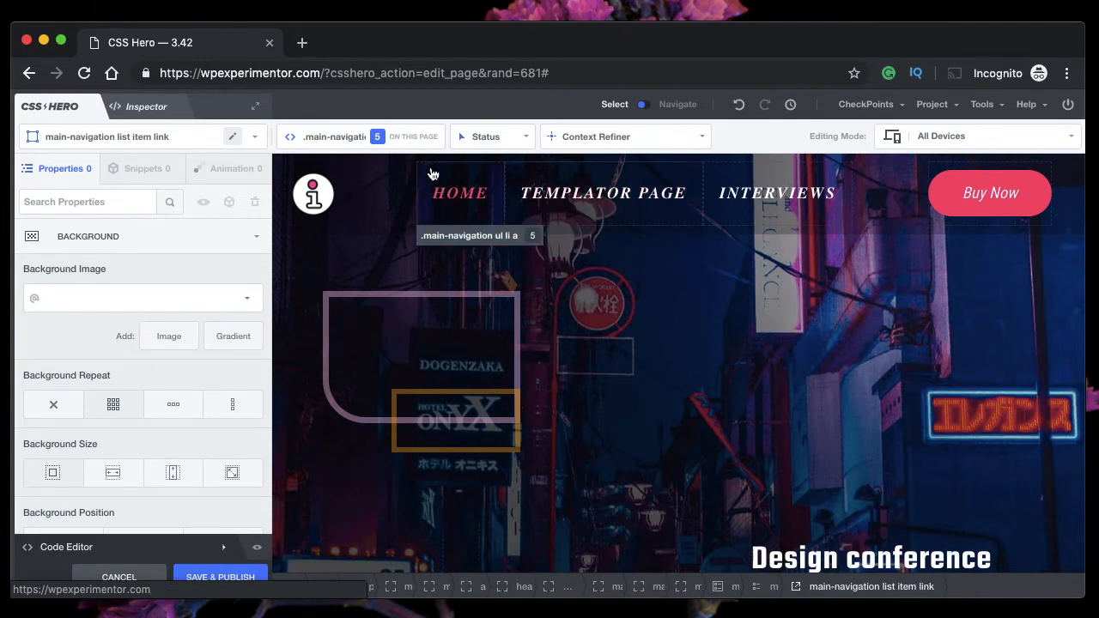
# Try linear-gradient(90deg,#CE9FFC,#7367F0) as the navigation links' background image, then reset the property.
pyautogui.click(248, 300)
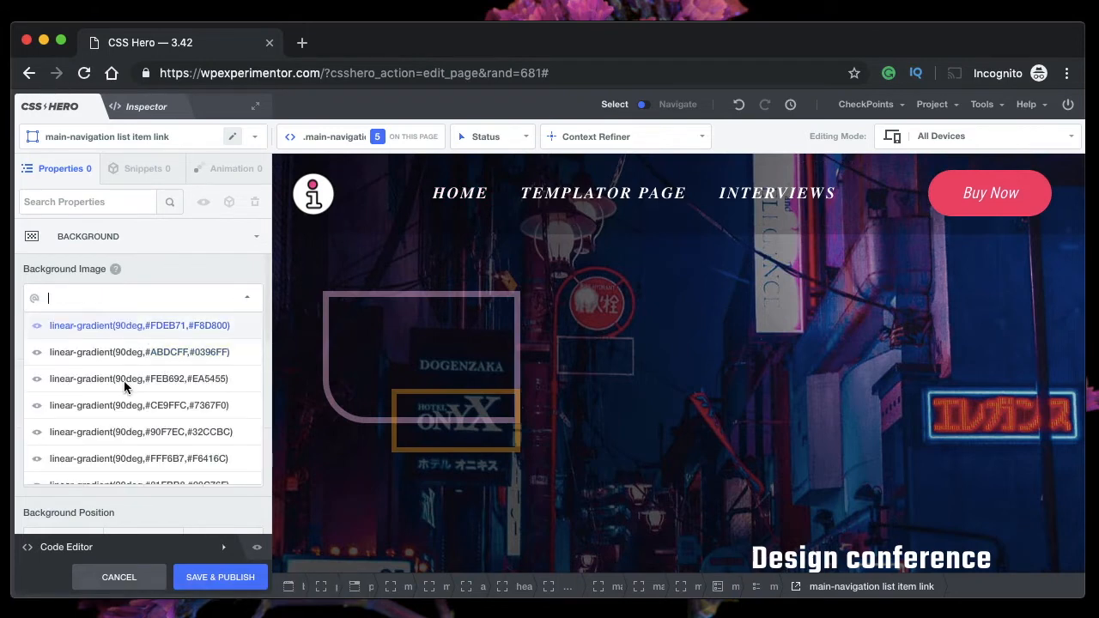
pyautogui.click(100, 411)
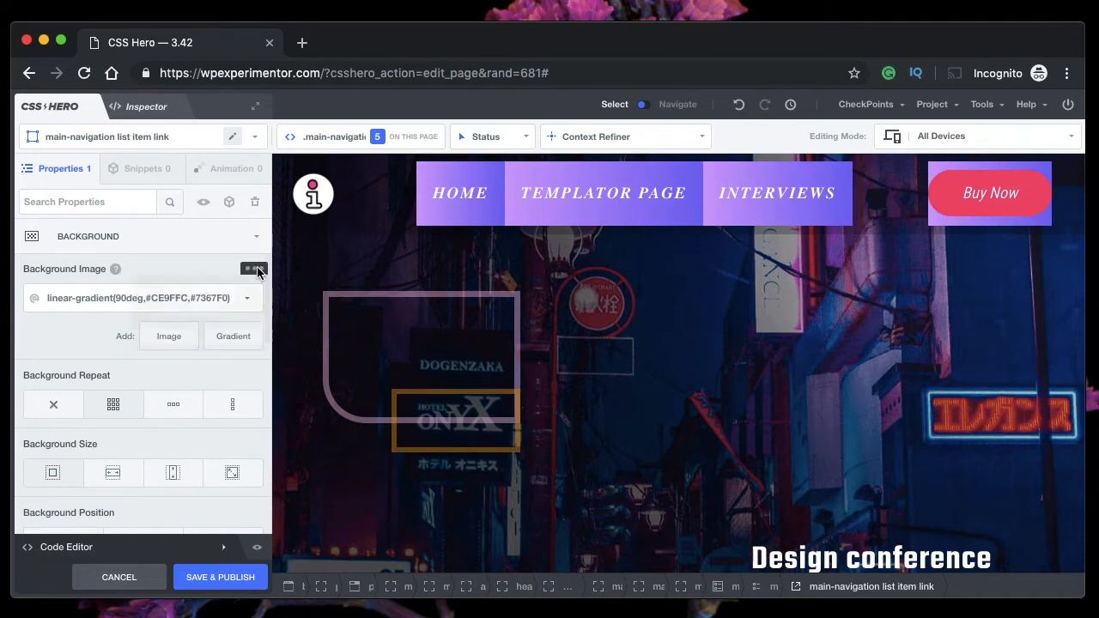
pyautogui.moveTo(253, 270)
pyautogui.click(237, 290)
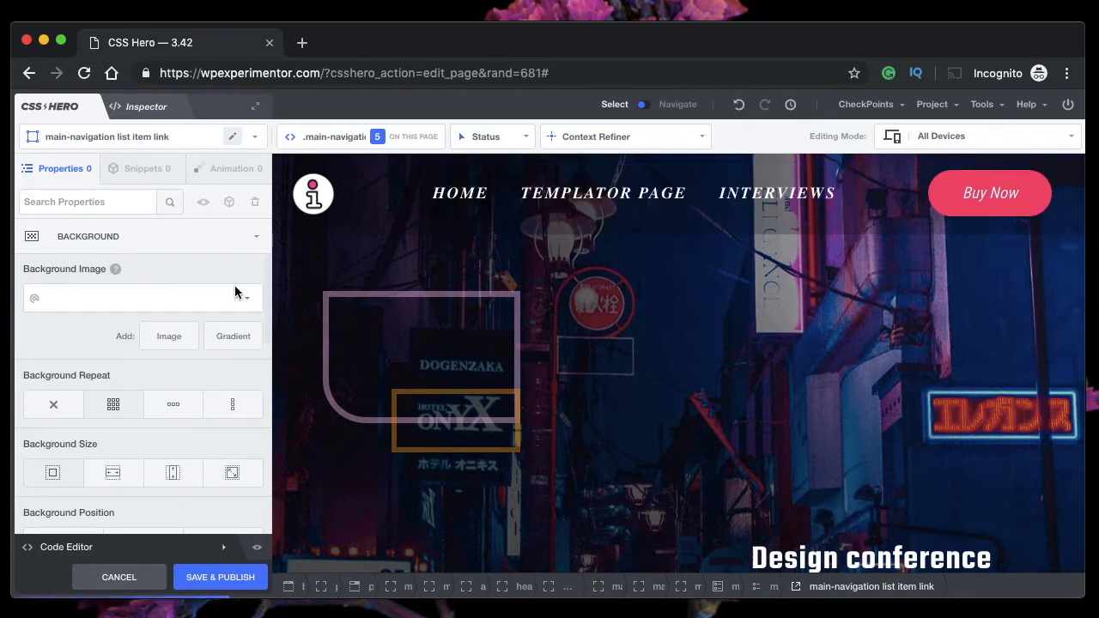
# Apply the uploaded photo of the smiling blonde woman as the navigation links' background image.
pyautogui.click(170, 337)
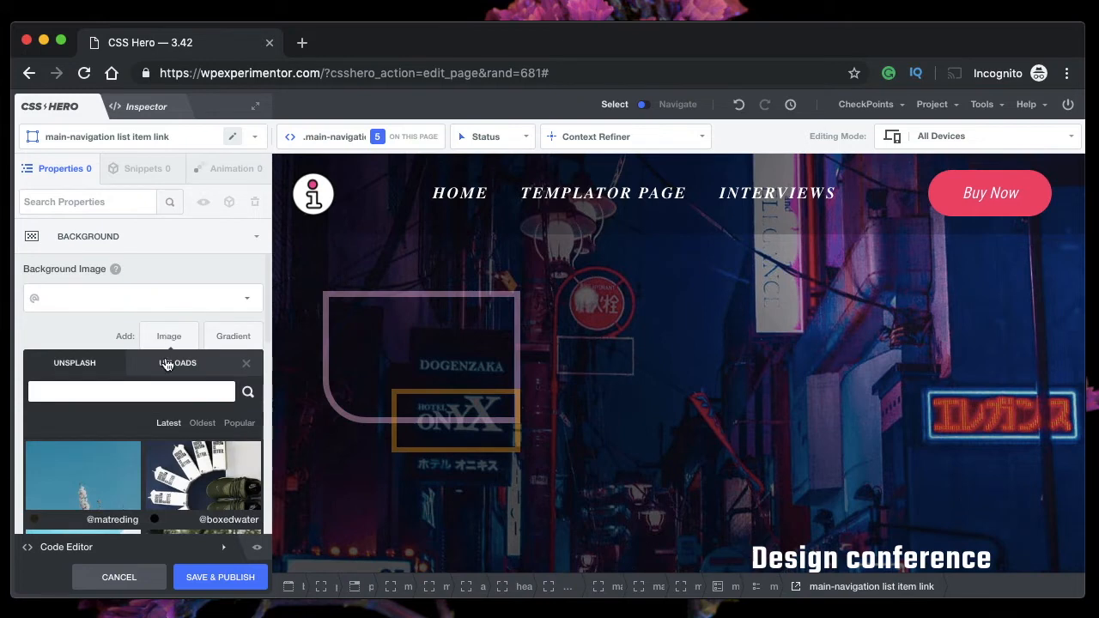
pyautogui.click(168, 368)
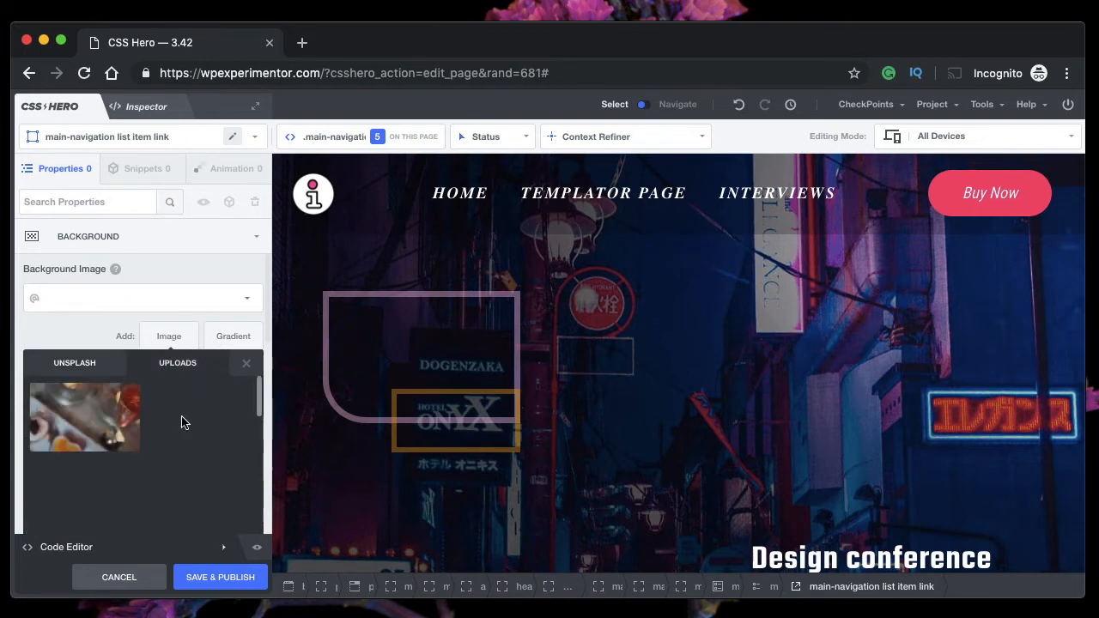
pyautogui.scroll(2, 143, 444)
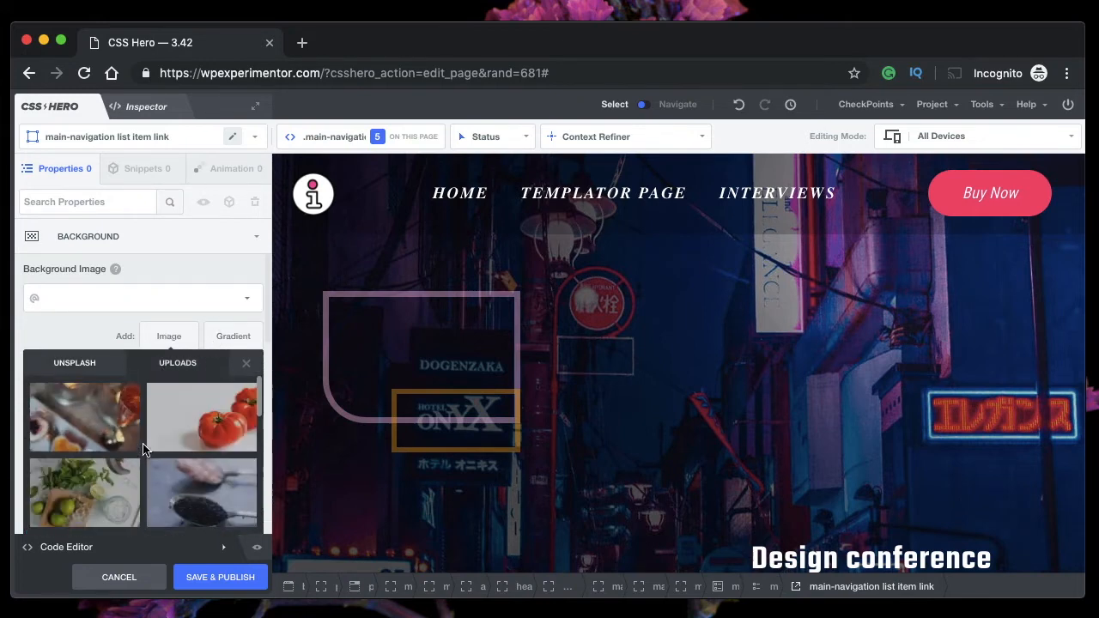
pyautogui.scroll(-3, 144, 444)
pyautogui.scroll(-3, 144, 450)
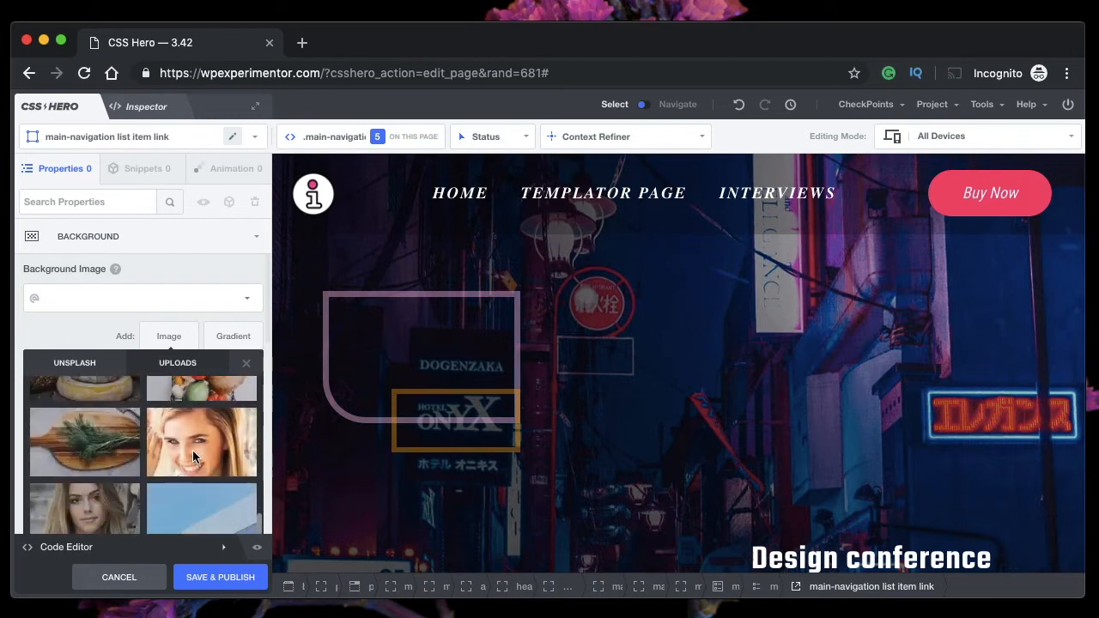
pyautogui.click(193, 450)
pyautogui.scroll(-2, 192, 452)
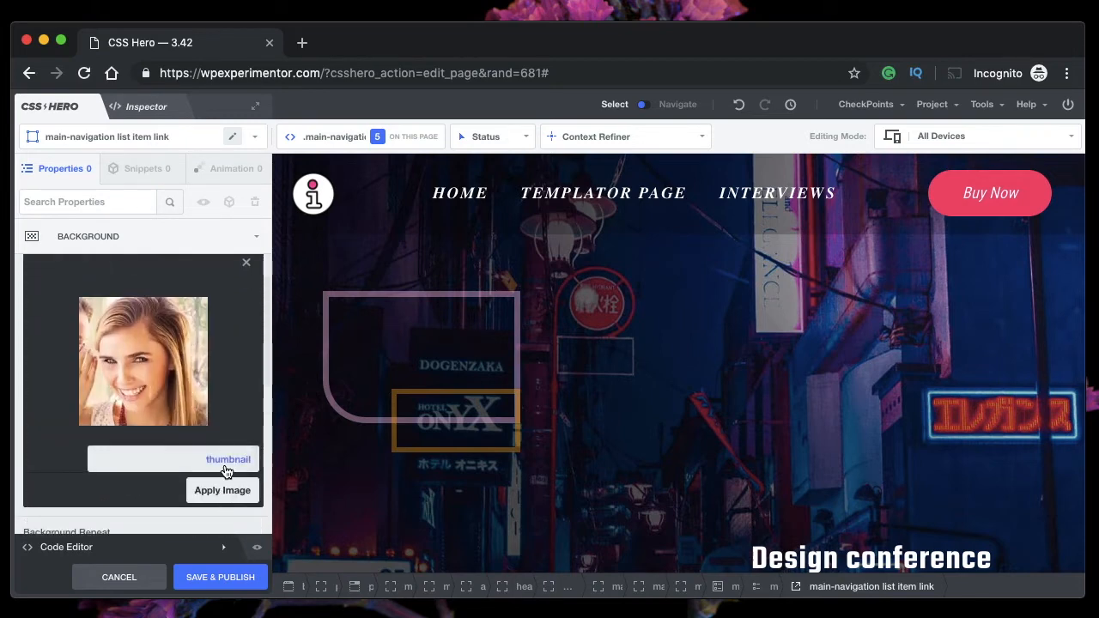
pyautogui.click(225, 486)
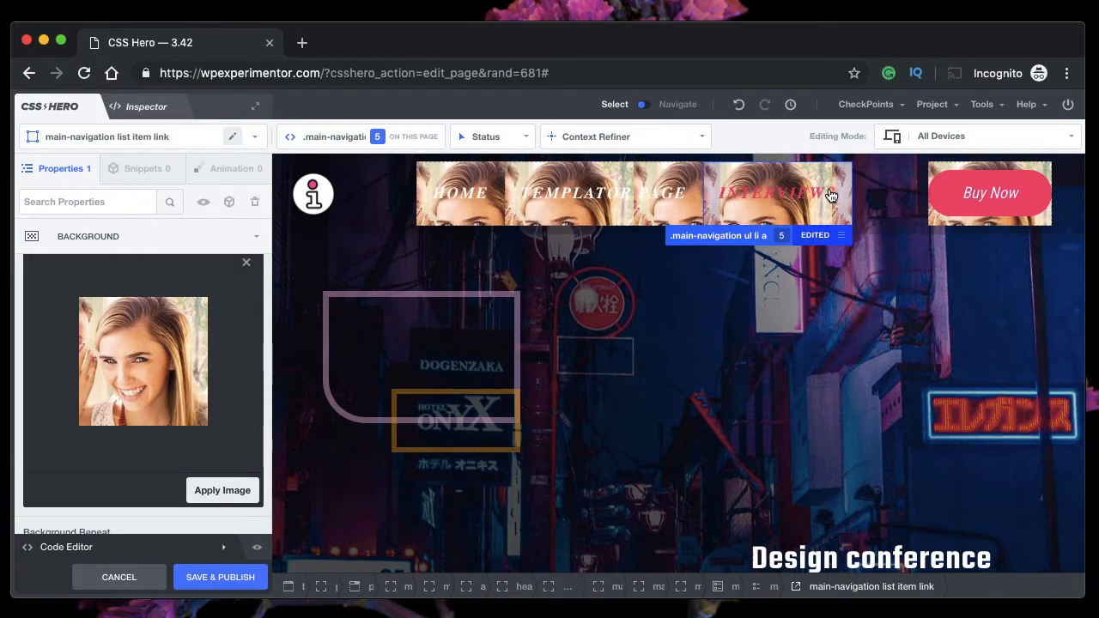
# Return to the uploaded images, browse them and collapse the Background properties.
pyautogui.click(246, 264)
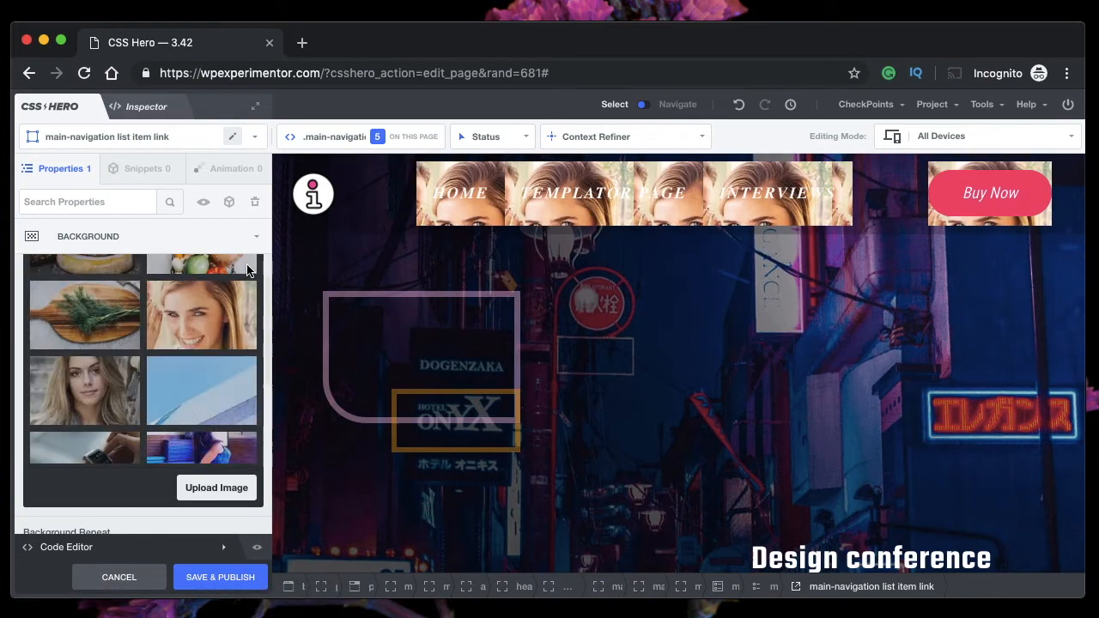
pyautogui.scroll(-5, 189, 333)
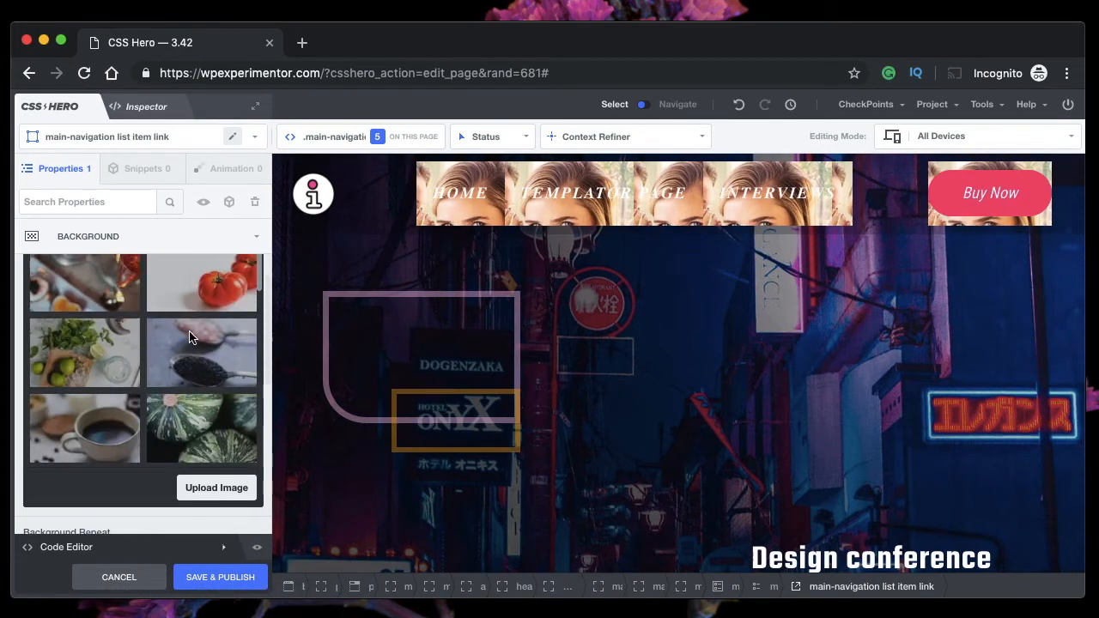
pyautogui.click(256, 245)
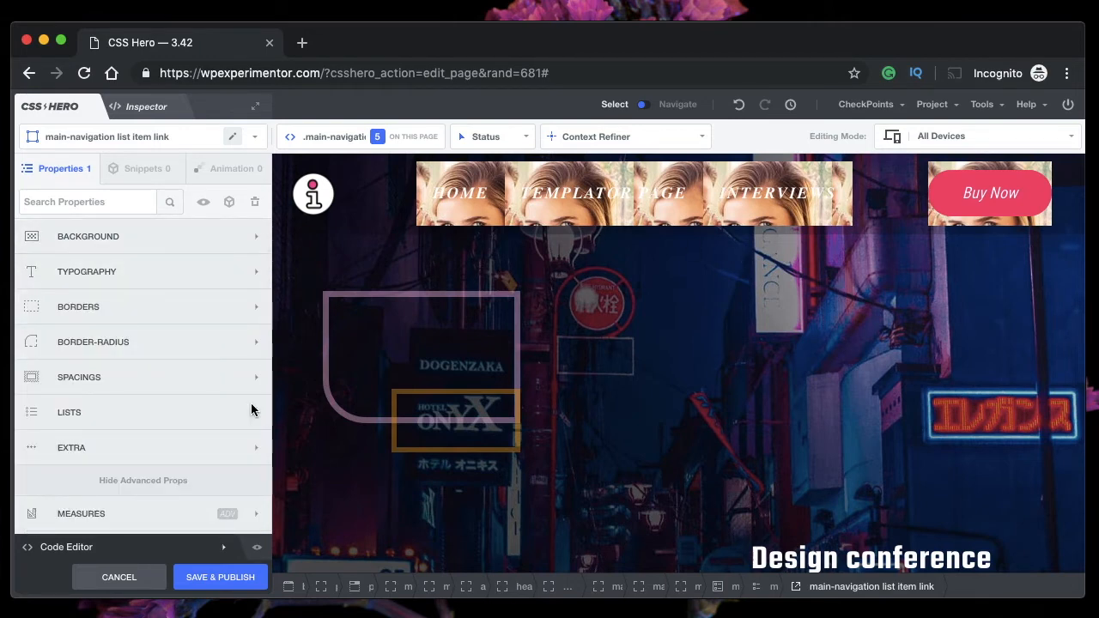
# Cancel all edits back to the latest published version and accept the confirmation.
pyautogui.click(101, 578)
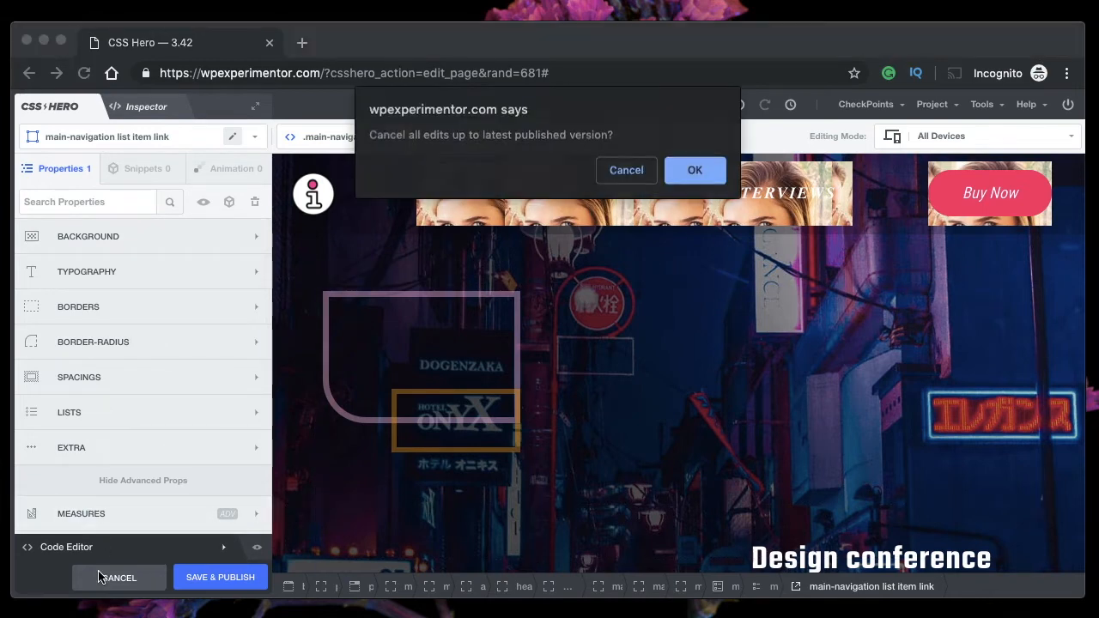
pyautogui.tripleClick(473, 133)
pyautogui.tripleClick(473, 133)
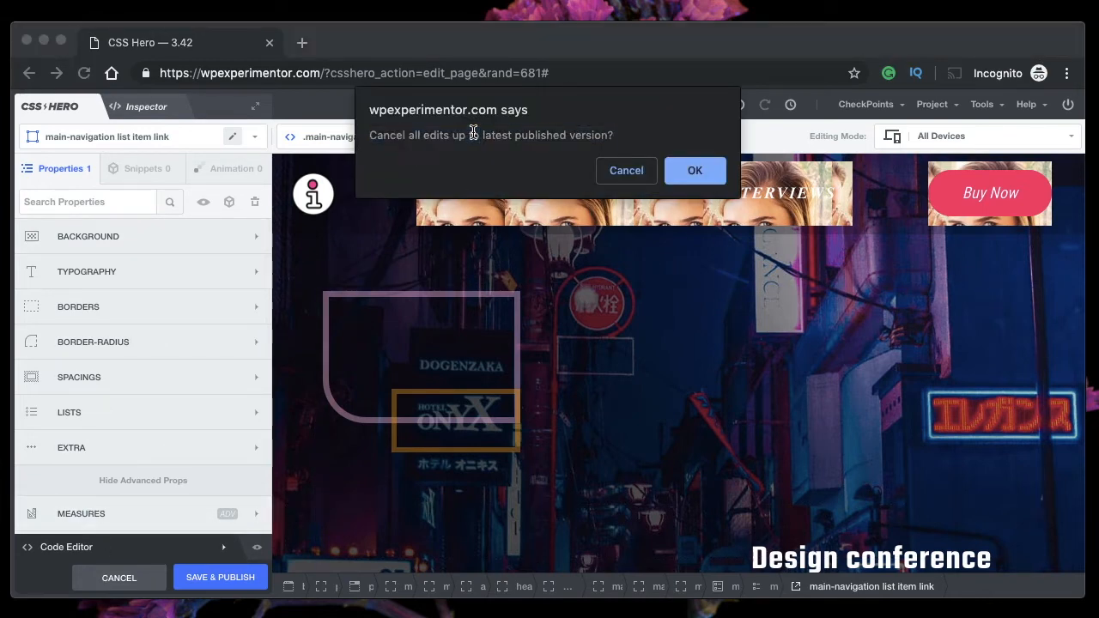
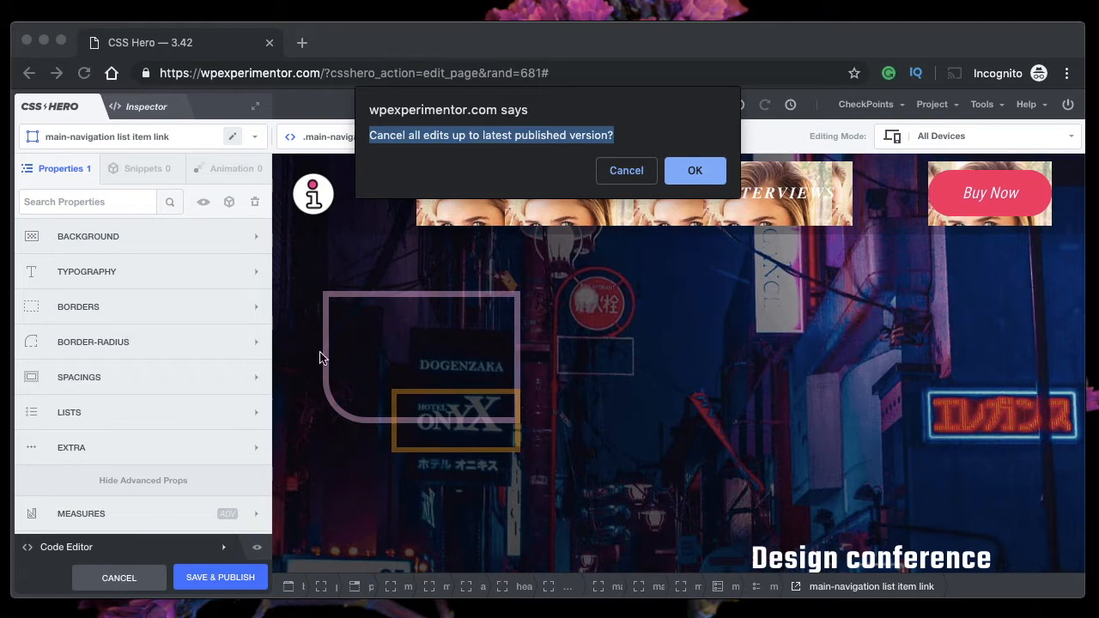
pyautogui.click(696, 168)
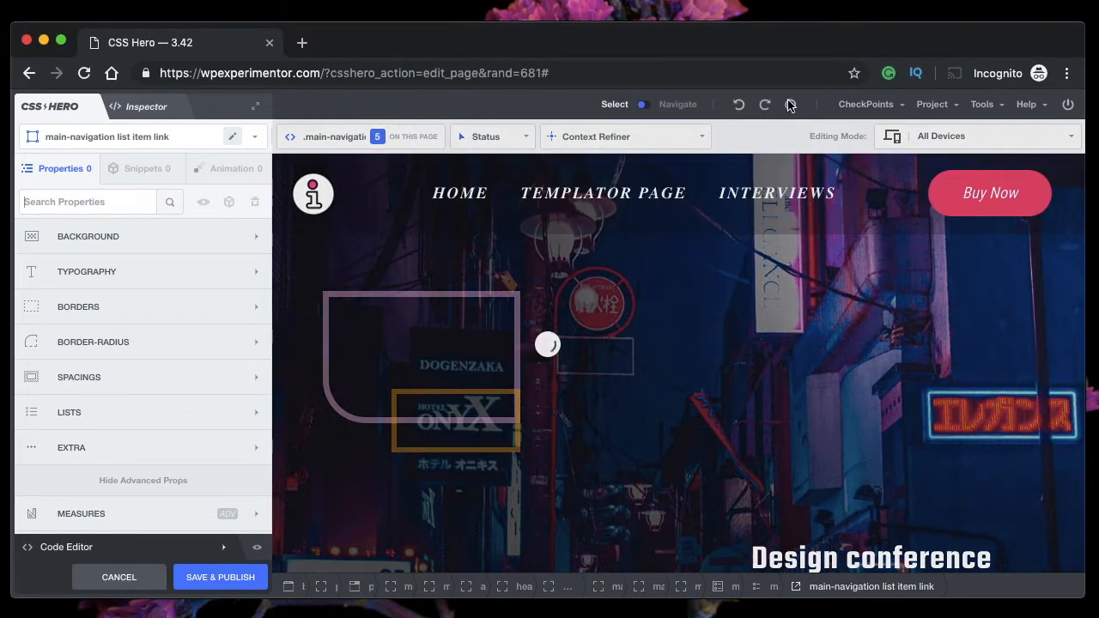
# Open the edits history and look through the saved entries down to the previous sessions.
pyautogui.click(790, 104)
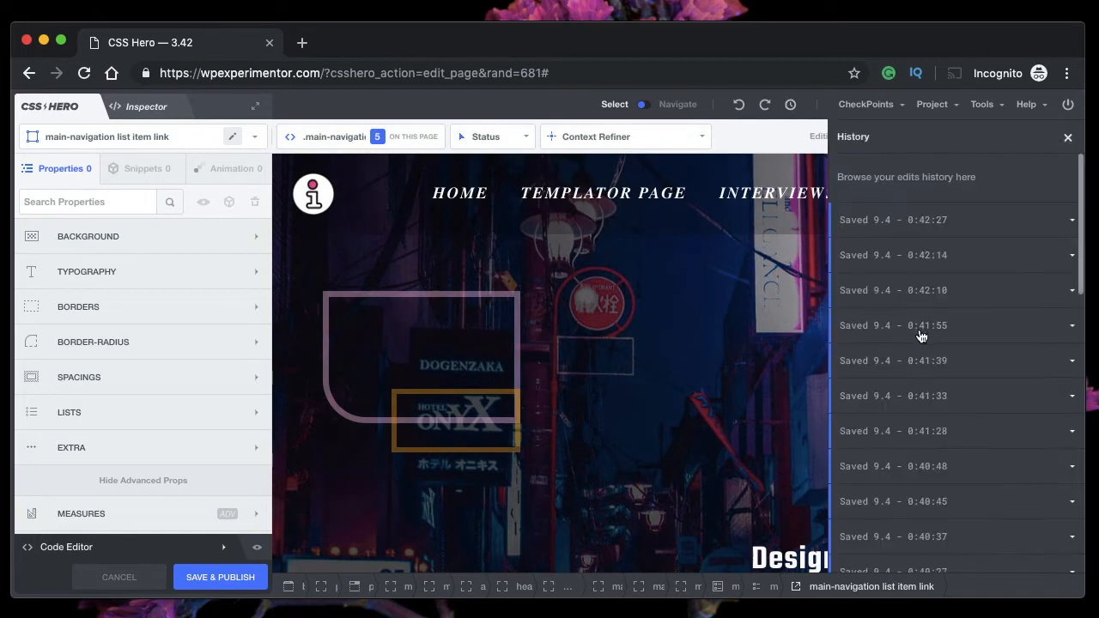
pyautogui.scroll(-5, 920, 335)
pyautogui.scroll(-5, 920, 335)
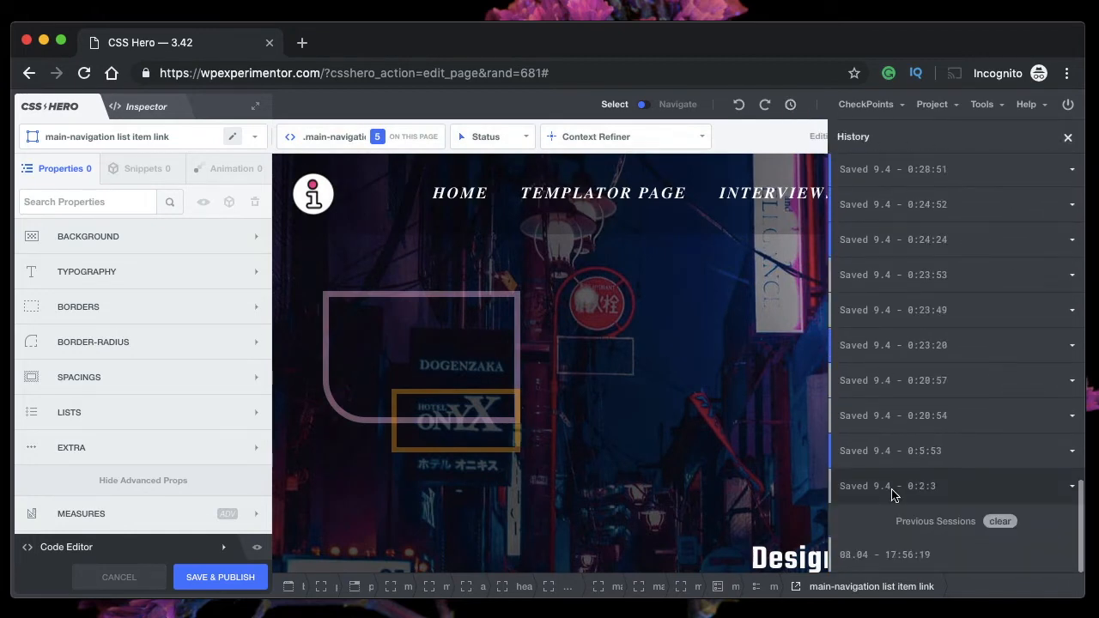
# Return to the newest entries in the edits history and expand the one saved at 9.4 - 0:42:27 to read its details.
pyautogui.scroll(10, 940, 381)
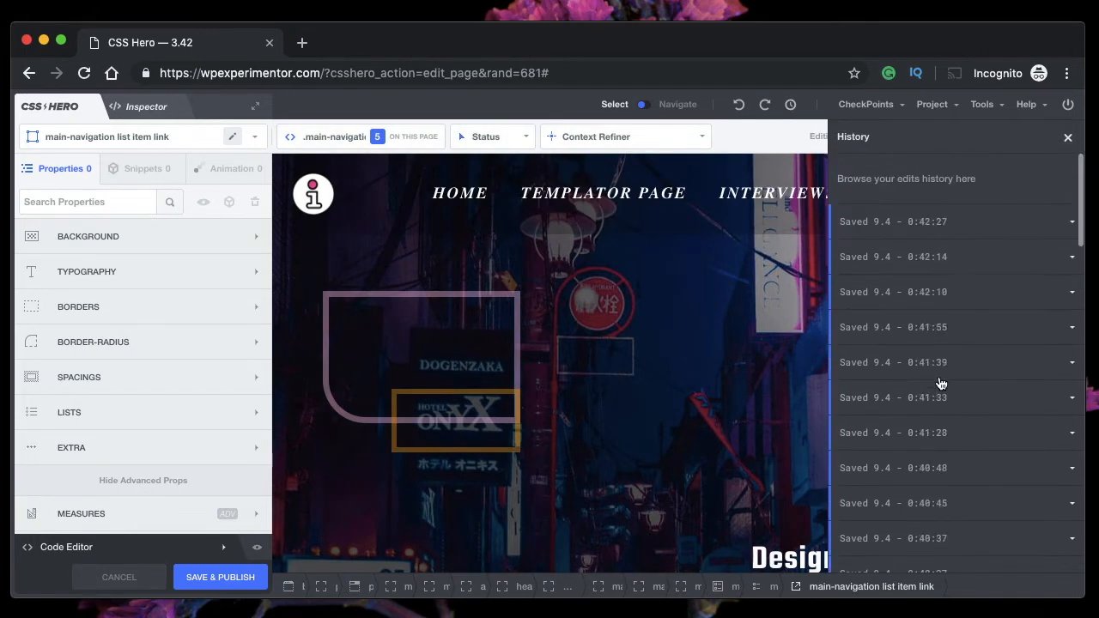
pyautogui.scroll(-1, 935, 190)
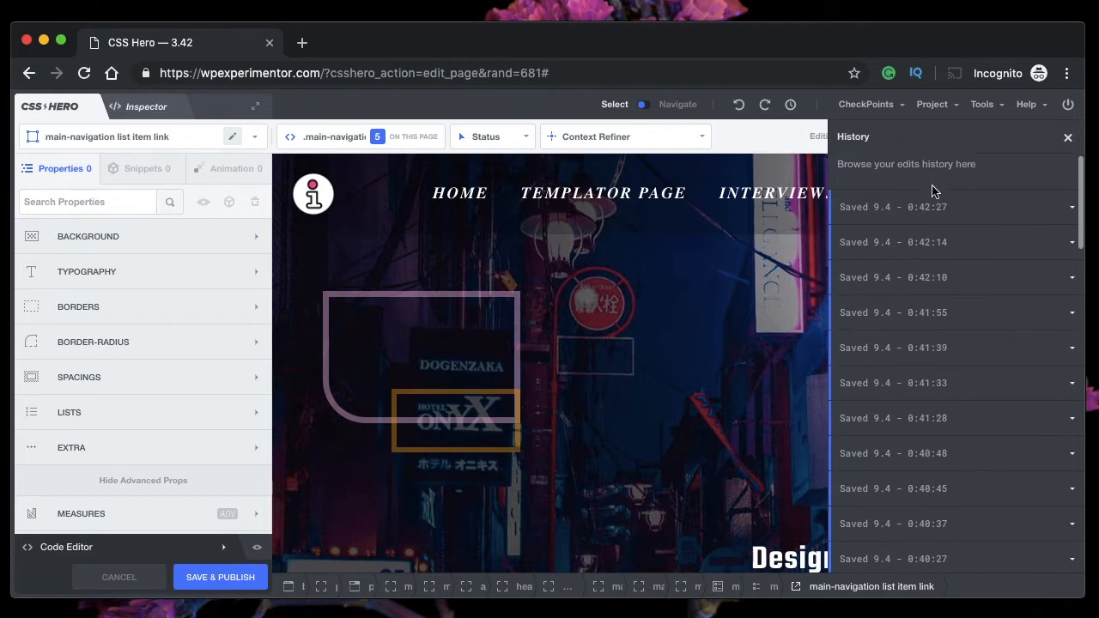
pyautogui.click(1071, 210)
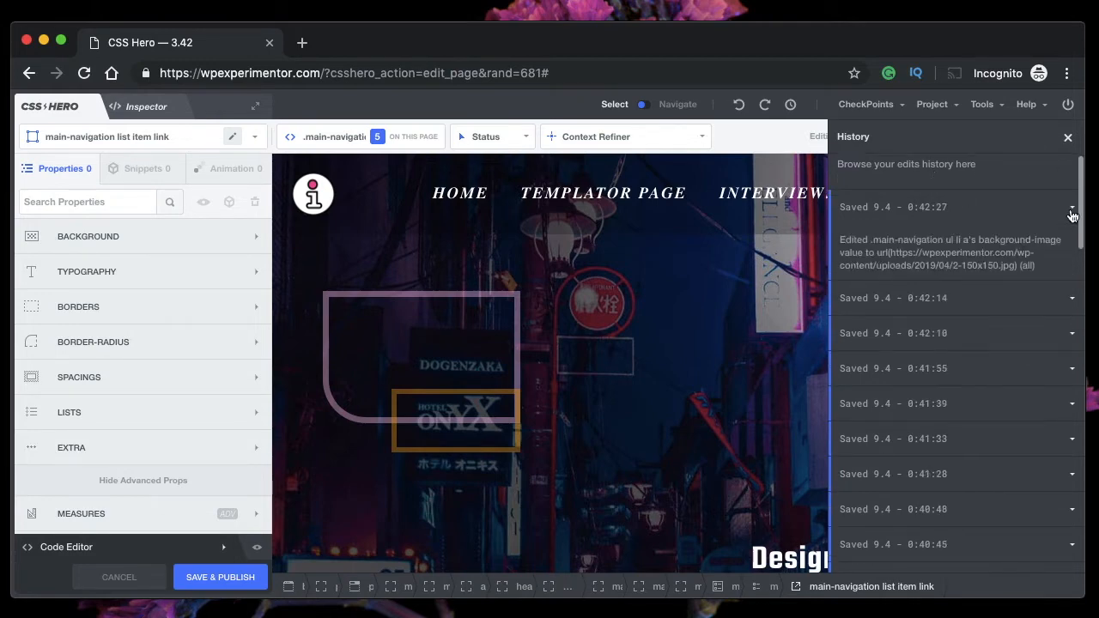
# Try twice to clear the edits history from the Previous Sessions section, accepting the confirmation, and close the history.
pyautogui.scroll(-10, 1058, 212)
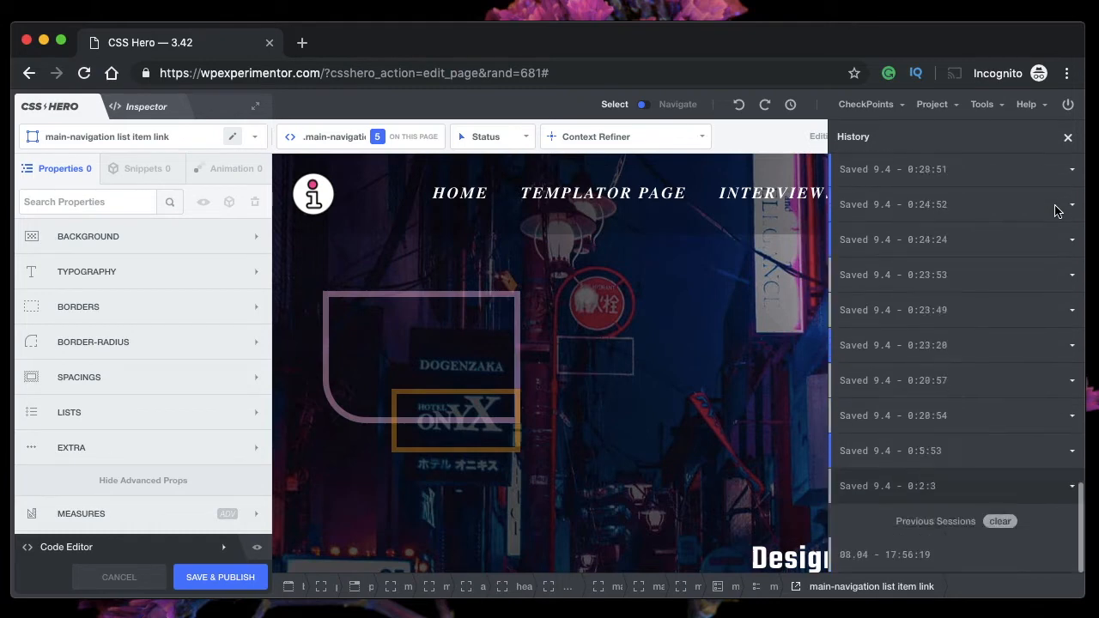
pyautogui.click(1000, 521)
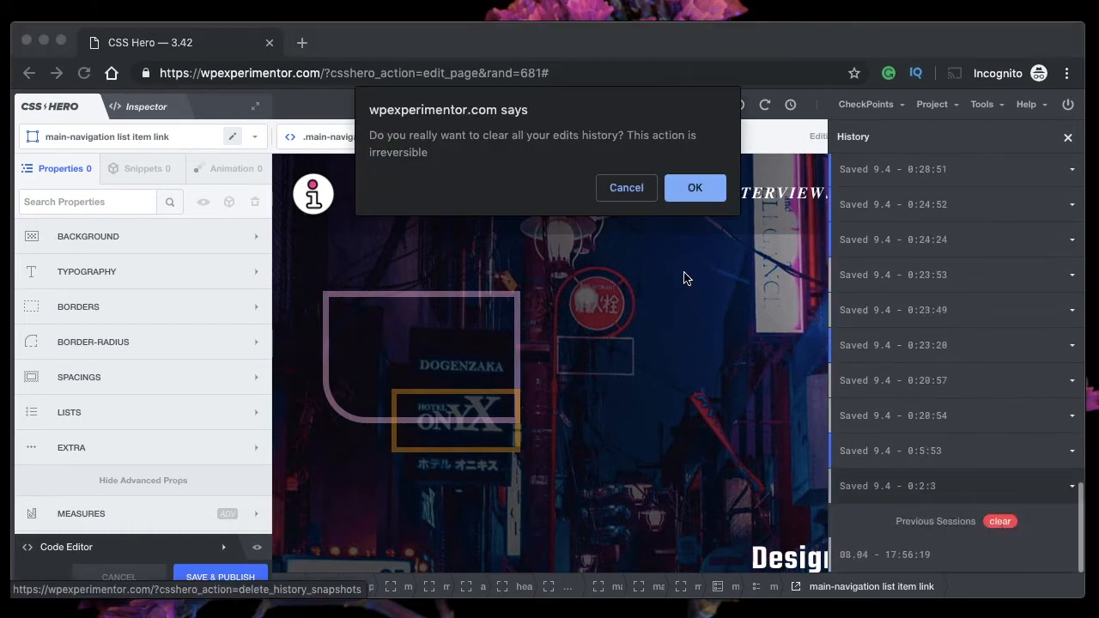
pyautogui.click(694, 188)
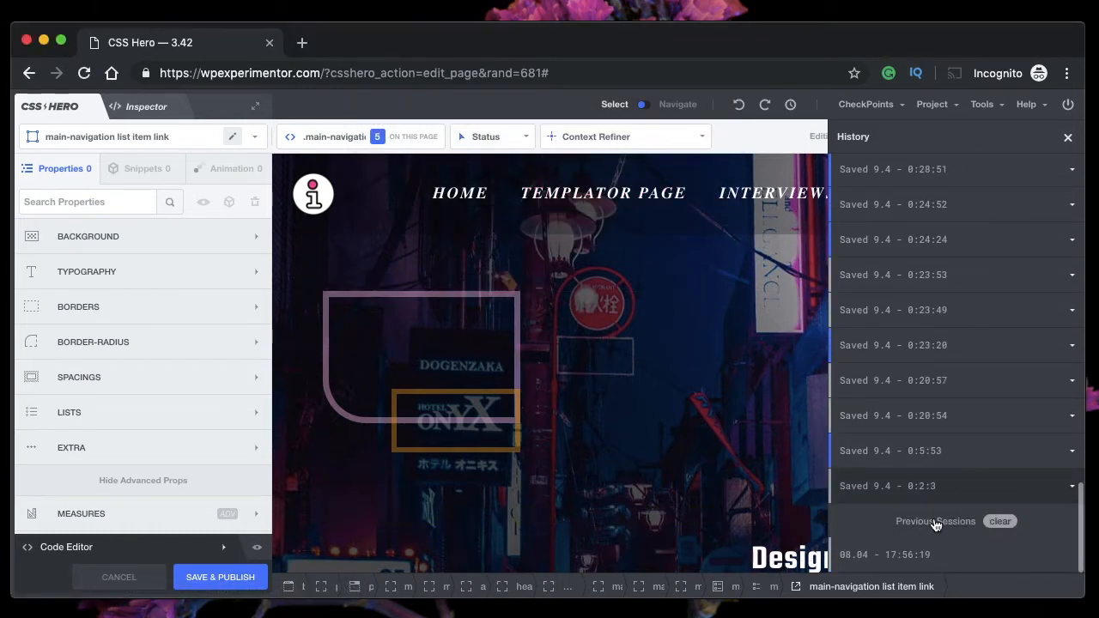
pyautogui.click(1001, 521)
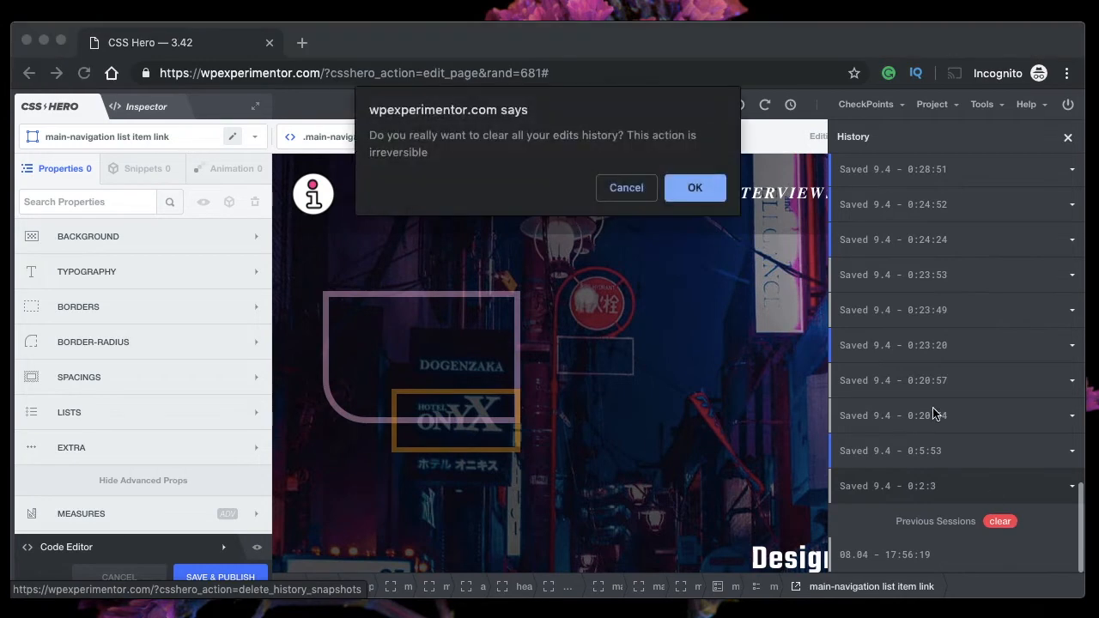
pyautogui.click(693, 187)
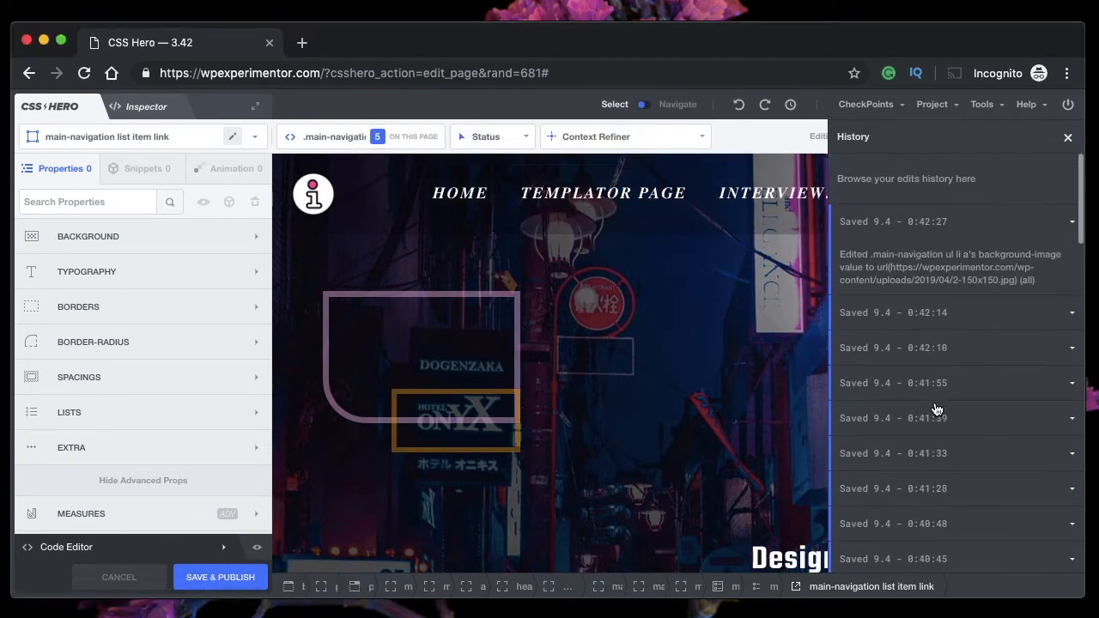
pyautogui.click(1067, 137)
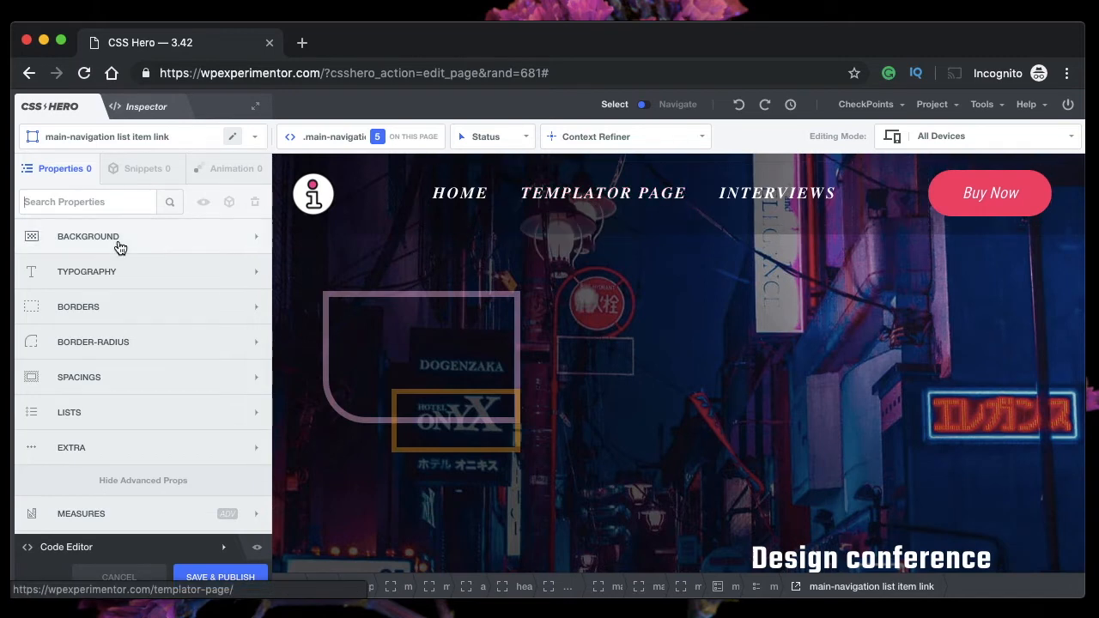
# Try the Flat palette's green and purple as the navigation links' text color, and apply the pink-red rgb(255,58,111) from the Page Colors.
pyautogui.click(120, 273)
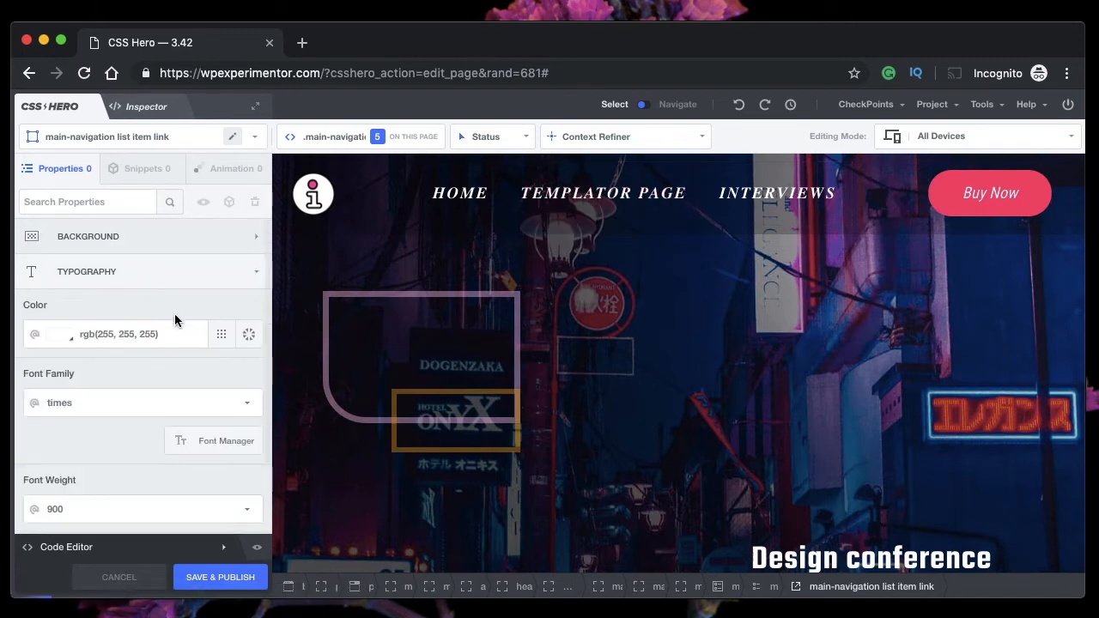
pyautogui.click(219, 337)
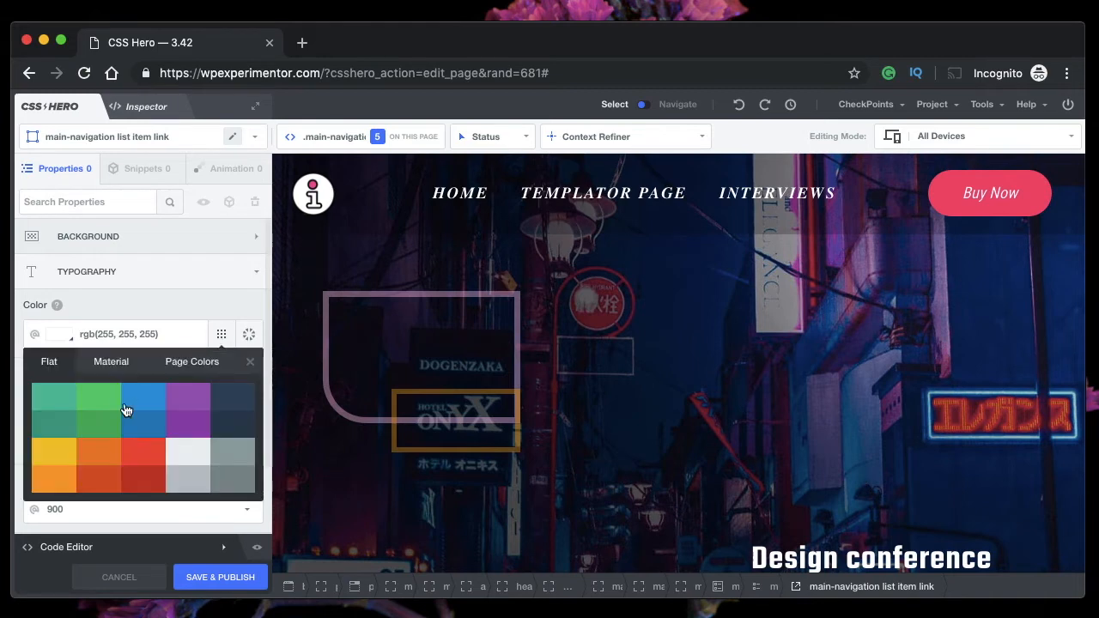
pyautogui.click(101, 402)
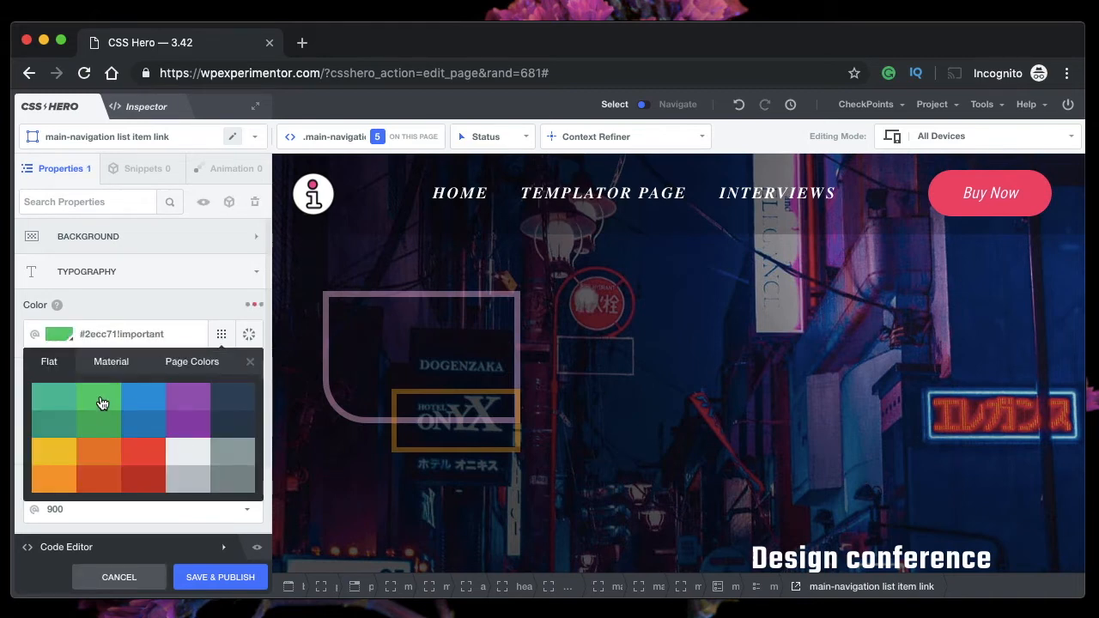
pyautogui.click(190, 405)
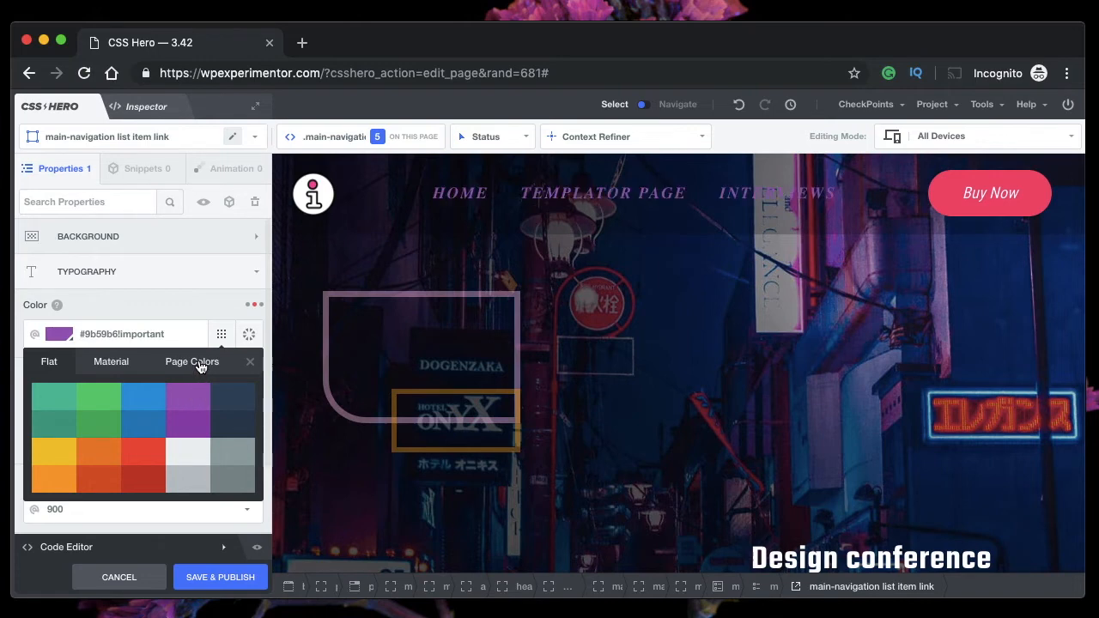
pyautogui.click(199, 364)
pyautogui.click(230, 398)
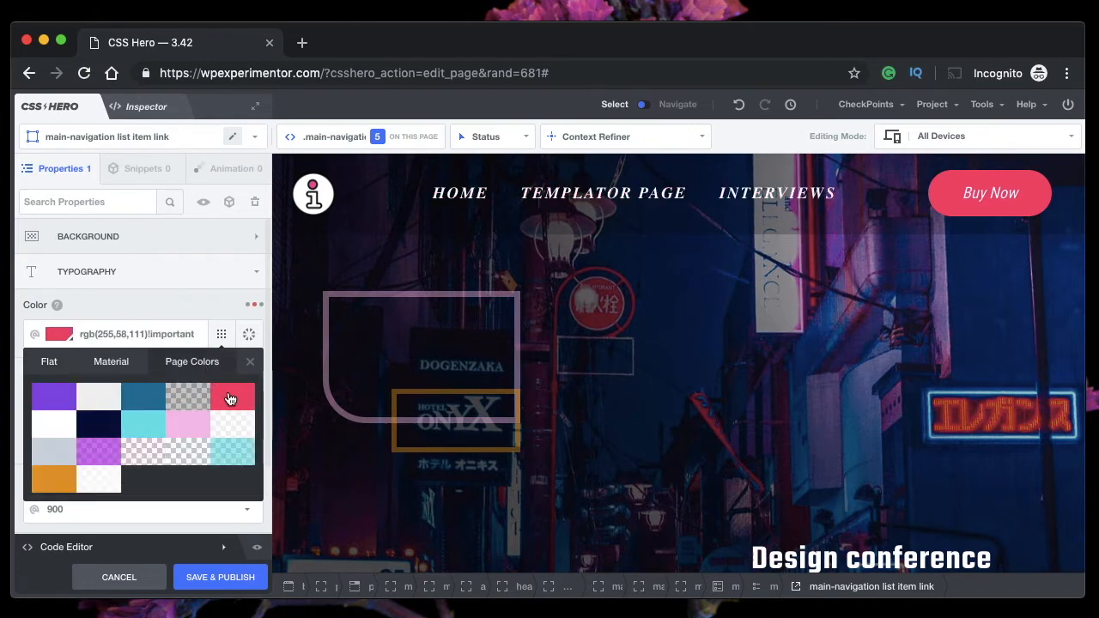
pyautogui.click(249, 364)
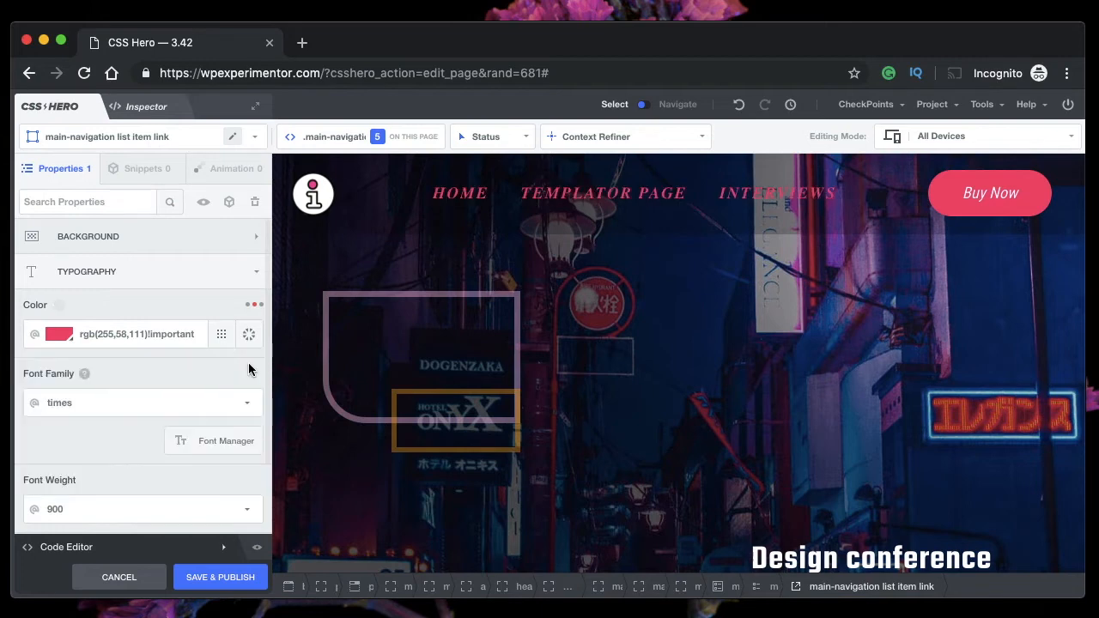
# Set the navigation links' font family to Times New Roman, Times, serif and their font weight to 400.
pyautogui.scroll(-2, 137, 406)
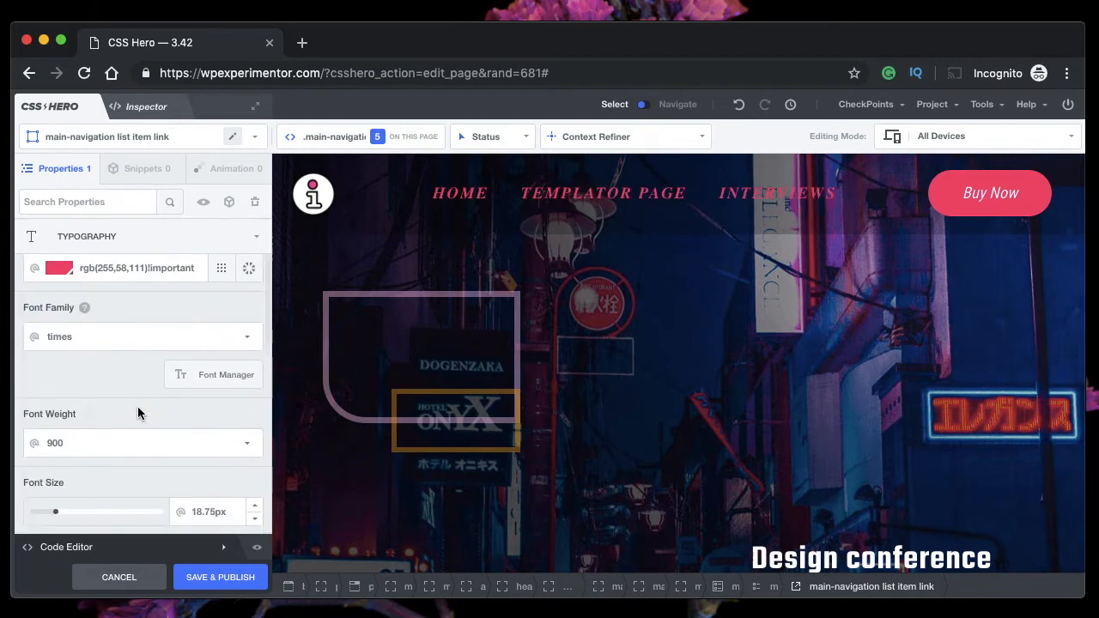
pyautogui.click(219, 338)
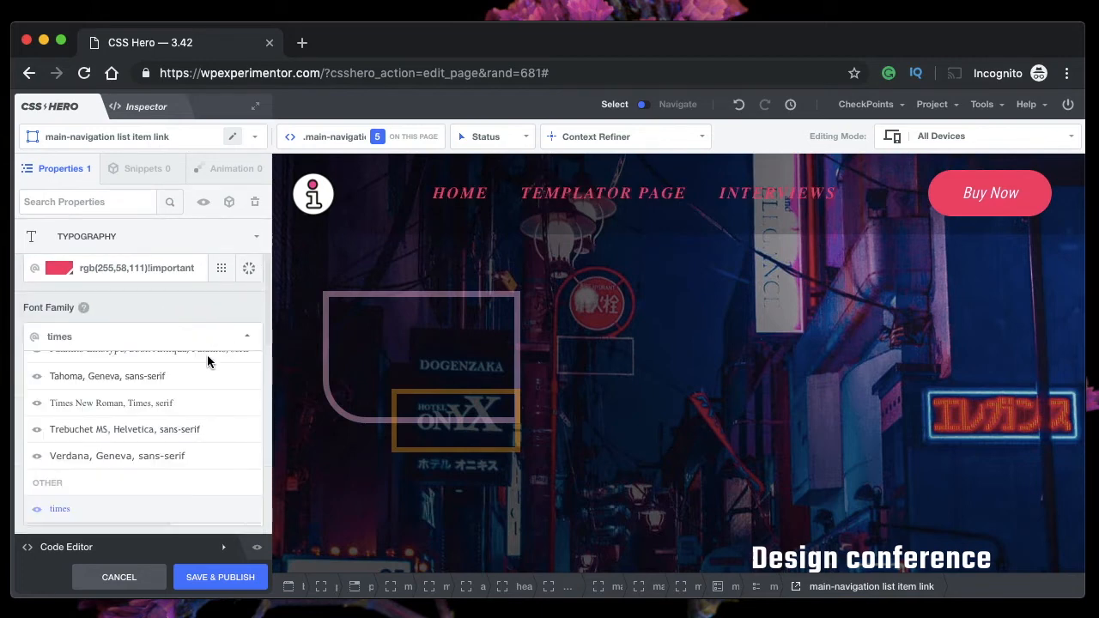
pyautogui.click(165, 402)
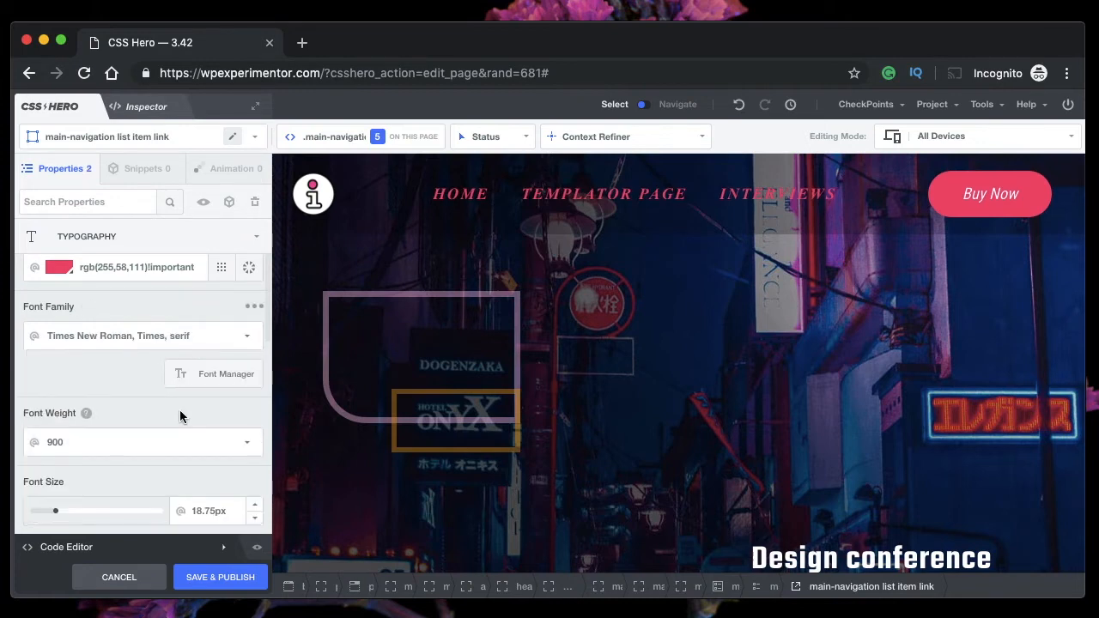
pyautogui.scroll(-3, 179, 410)
pyautogui.click(218, 343)
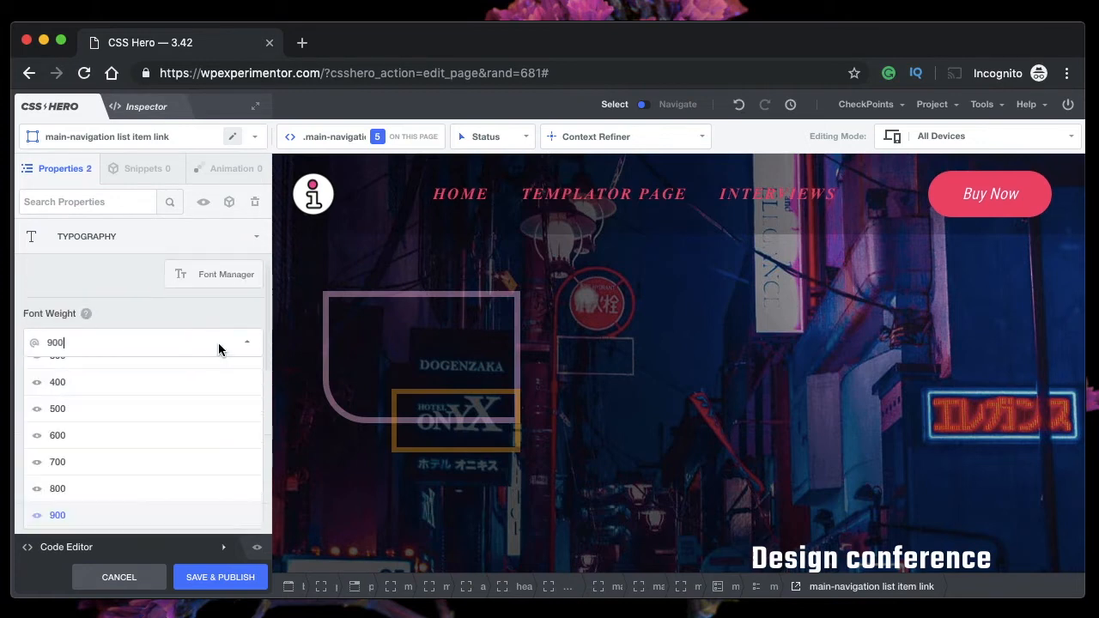
pyautogui.click(123, 392)
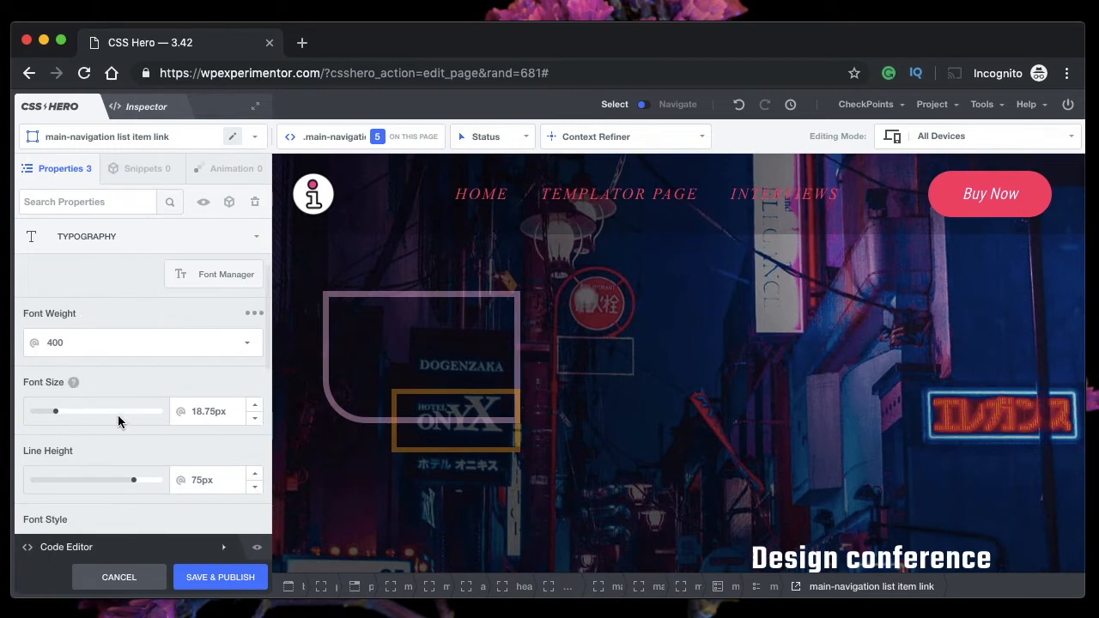
# Set the navigation links' font size to 15px and their font style to normal, trying italic in between.
pyautogui.click(67, 413)
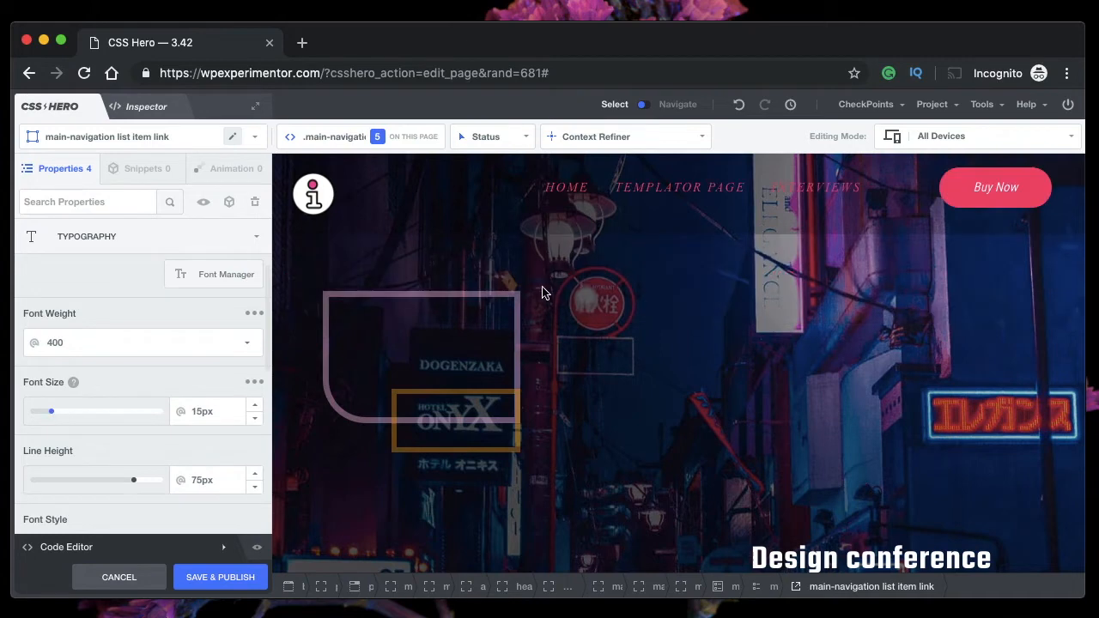
pyautogui.scroll(-3, 104, 448)
pyautogui.click(91, 432)
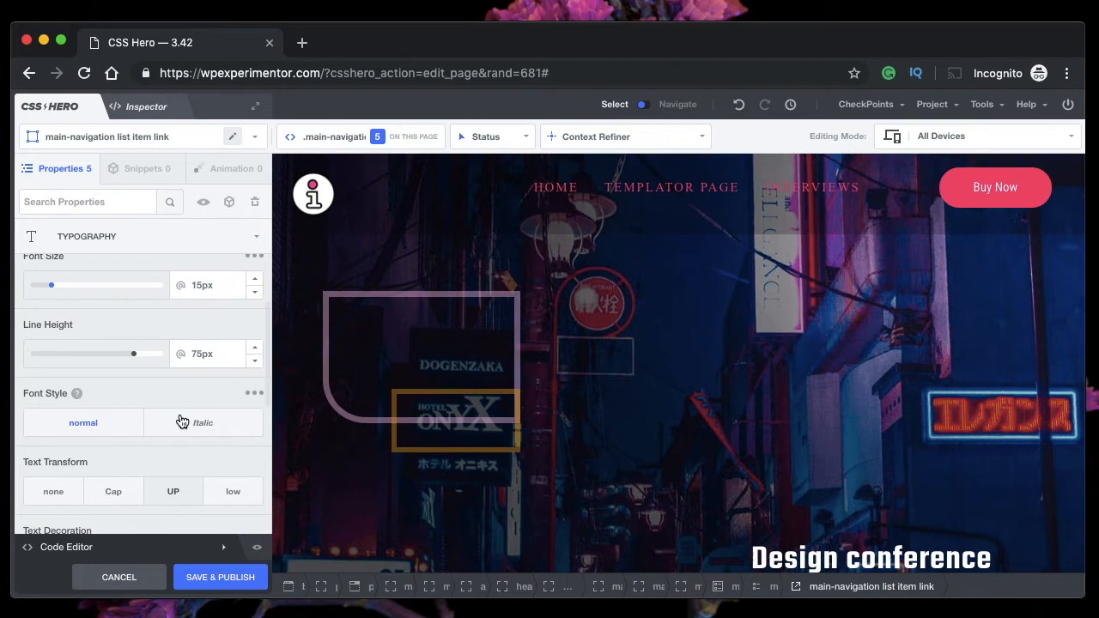
pyautogui.click(182, 422)
pyautogui.click(93, 418)
# Set the navigation links' text transform to capitalized (Cap).
pyautogui.scroll(-2, 184, 392)
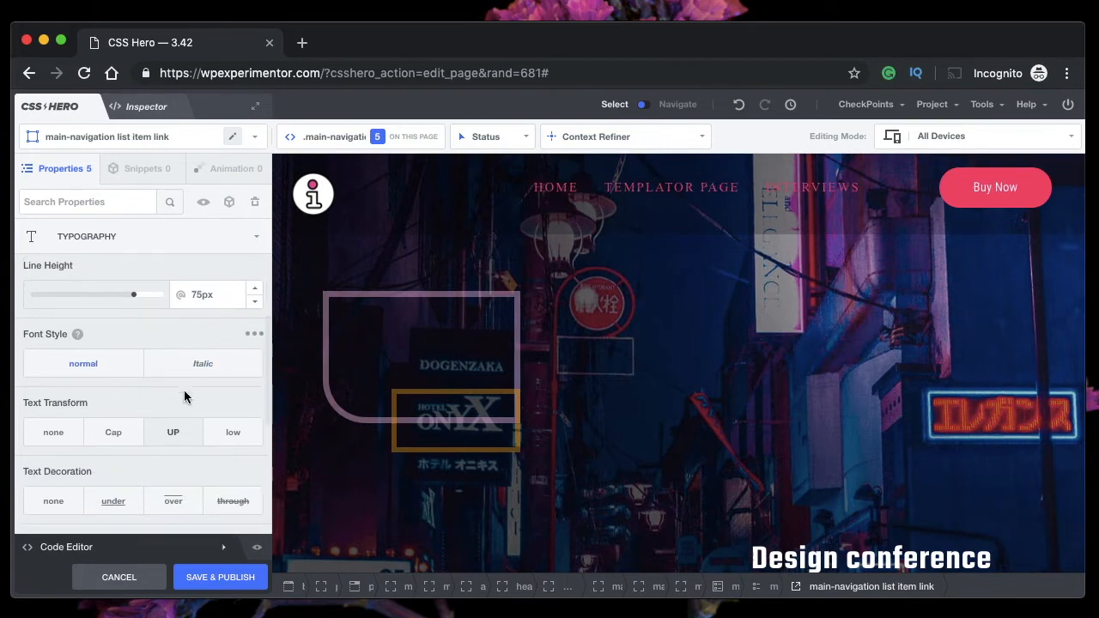
pyautogui.click(114, 434)
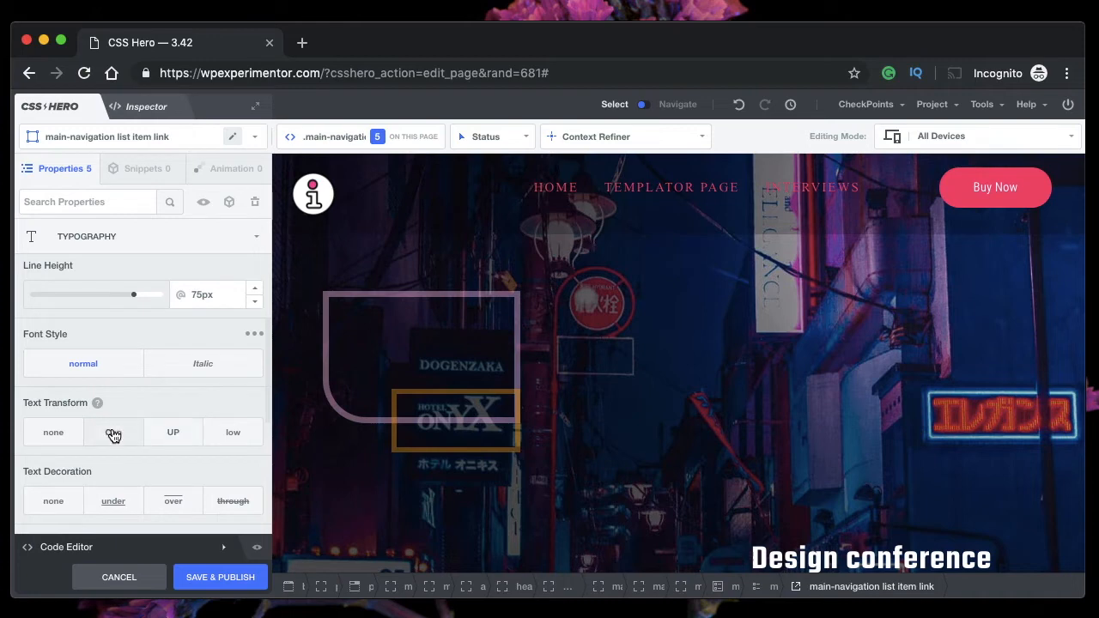
# Try the uppercase and lowercase text transforms on the main navigation links and settle on none.
pyautogui.click(173, 435)
pyautogui.click(232, 436)
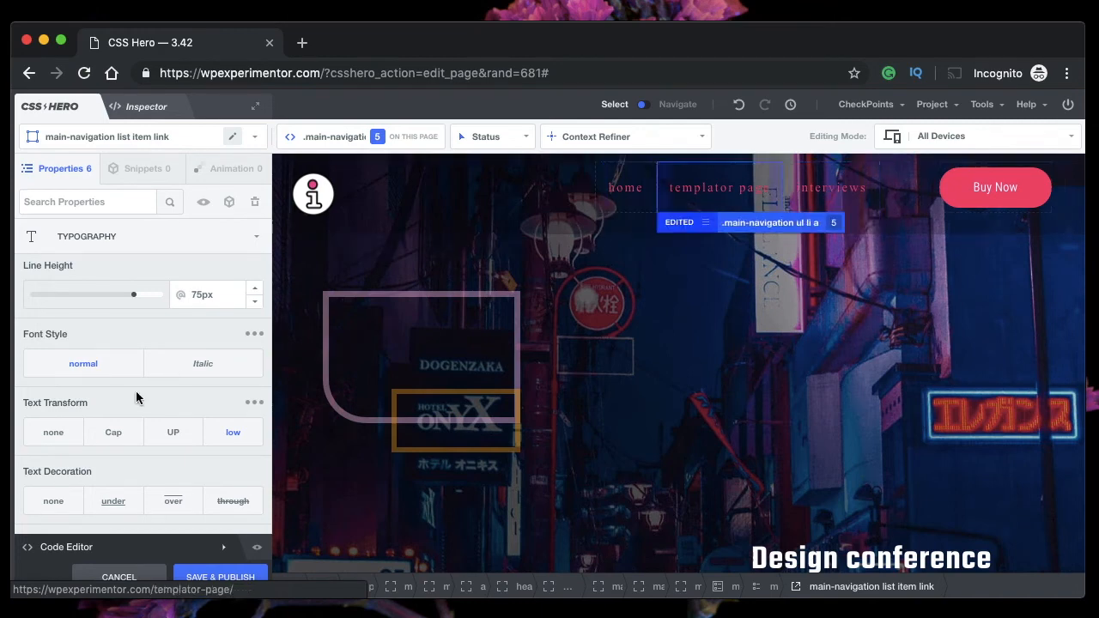
pyautogui.click(255, 403)
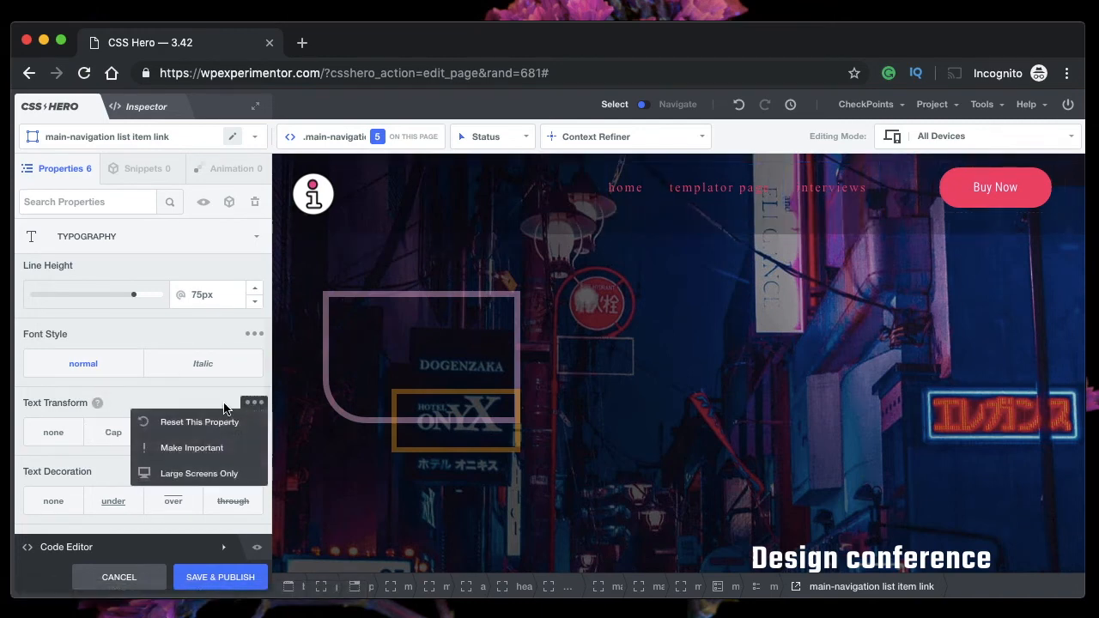
pyautogui.click(54, 436)
# Try the underline and overline text decorations on the main navigation links.
pyautogui.scroll(-1, 172, 412)
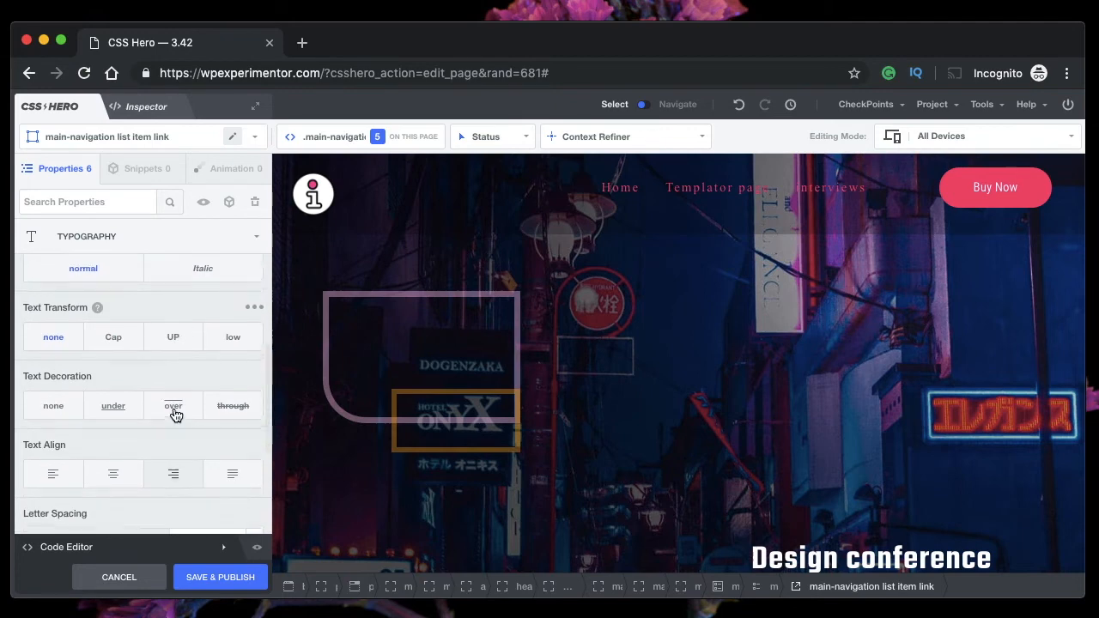
pyautogui.click(112, 399)
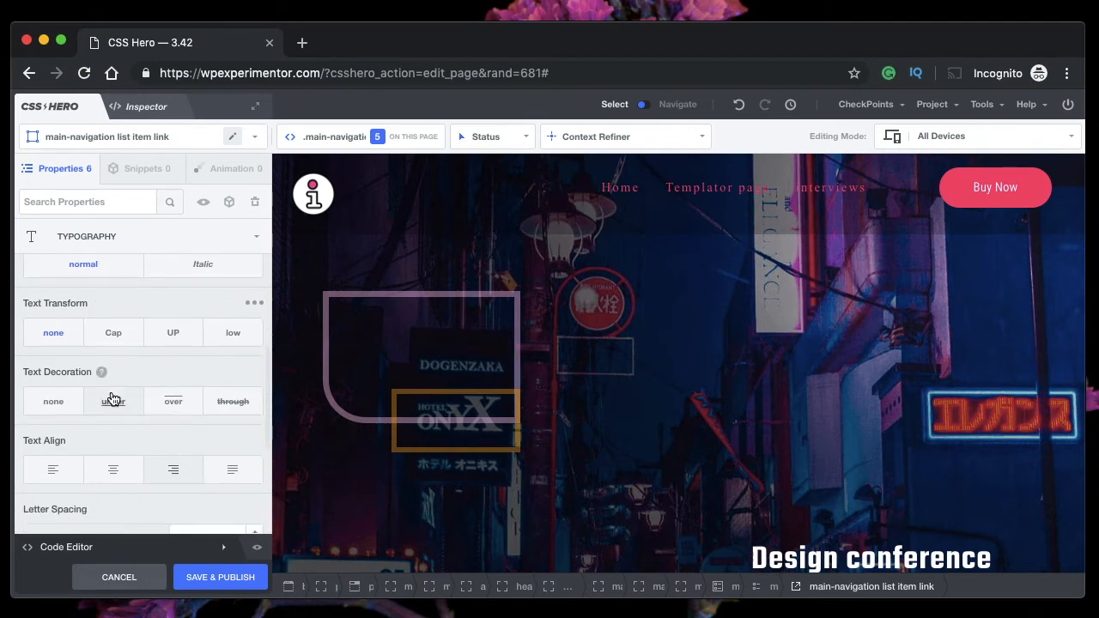
pyautogui.click(176, 407)
# Enlarge the main navigation links' font size to 27px and set their text decoration to underline.
pyautogui.scroll(3, 147, 339)
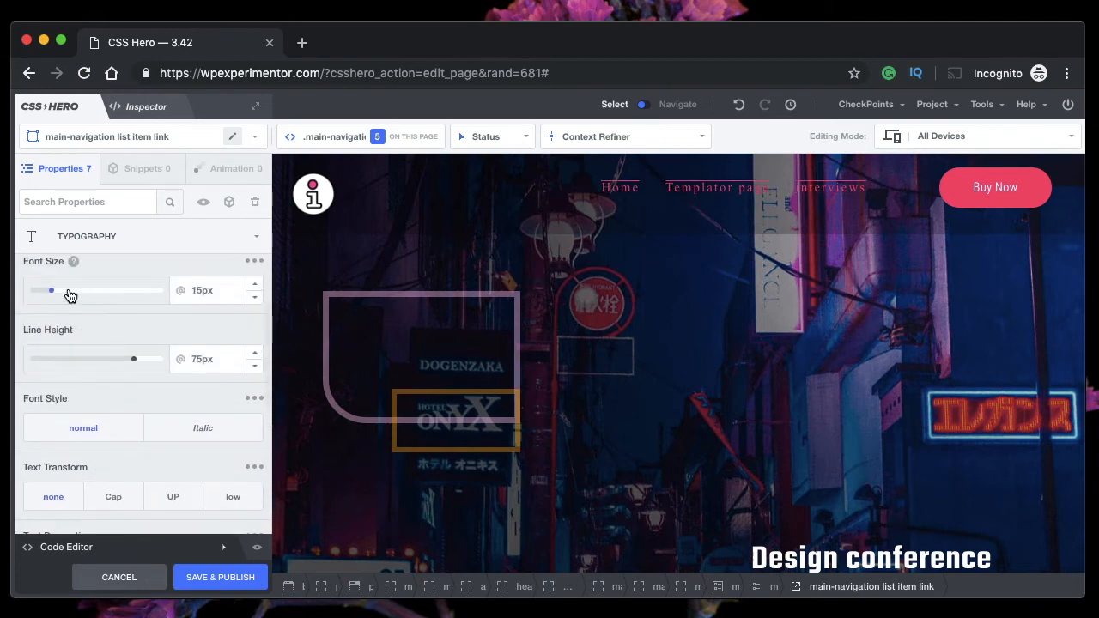
pyautogui.click(68, 292)
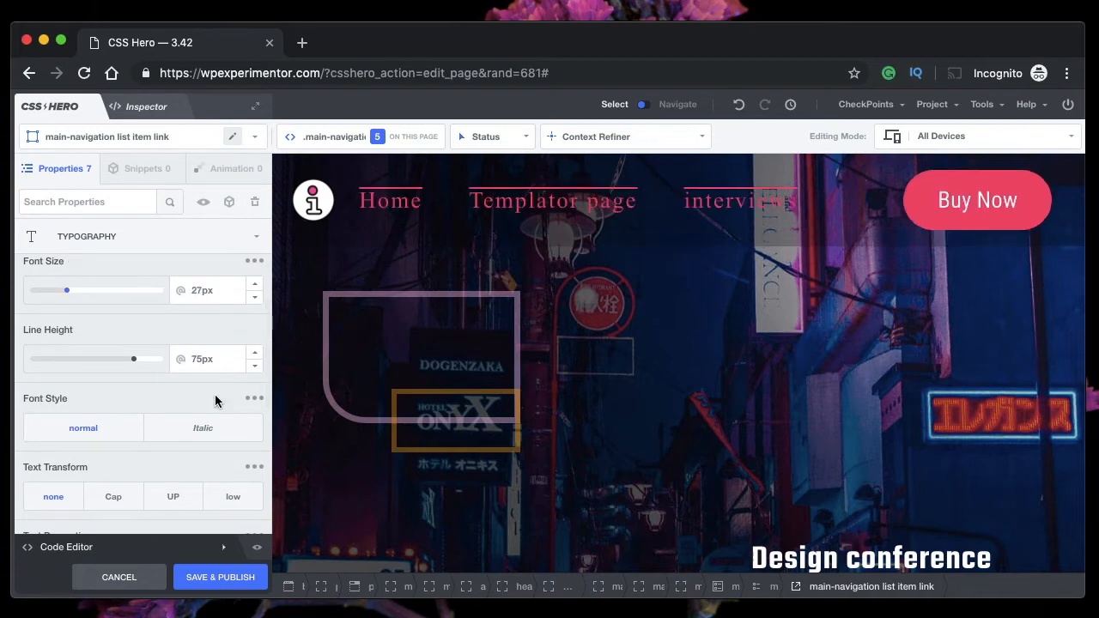
pyautogui.scroll(-3, 147, 407)
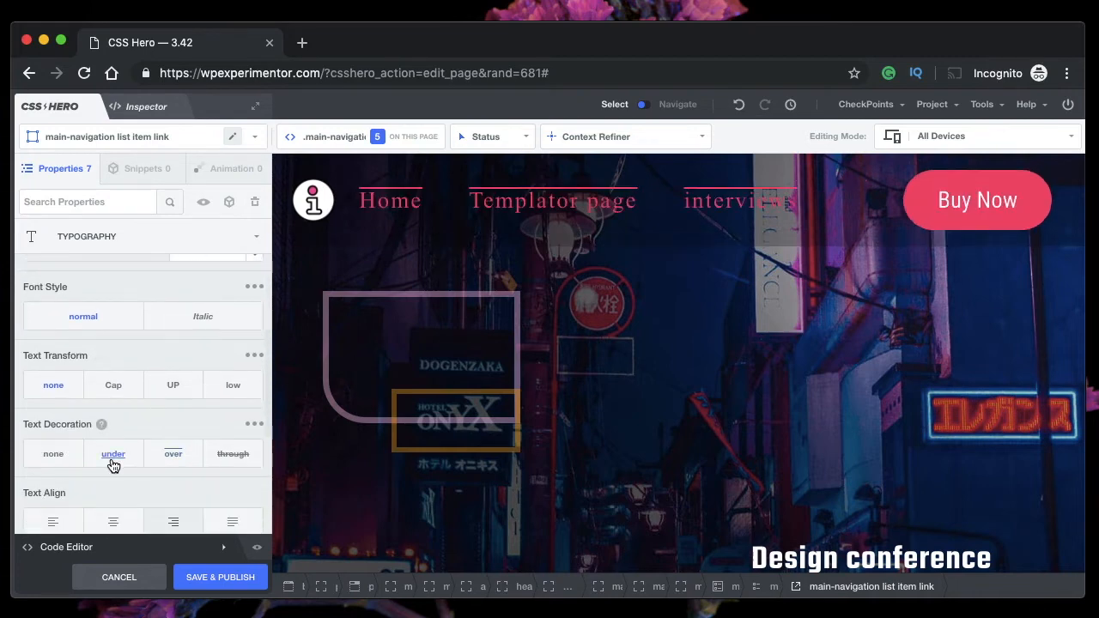
pyautogui.click(113, 454)
# Try left text alignment on the main navigation links and reset the Text Align property.
pyautogui.scroll(-1, 236, 446)
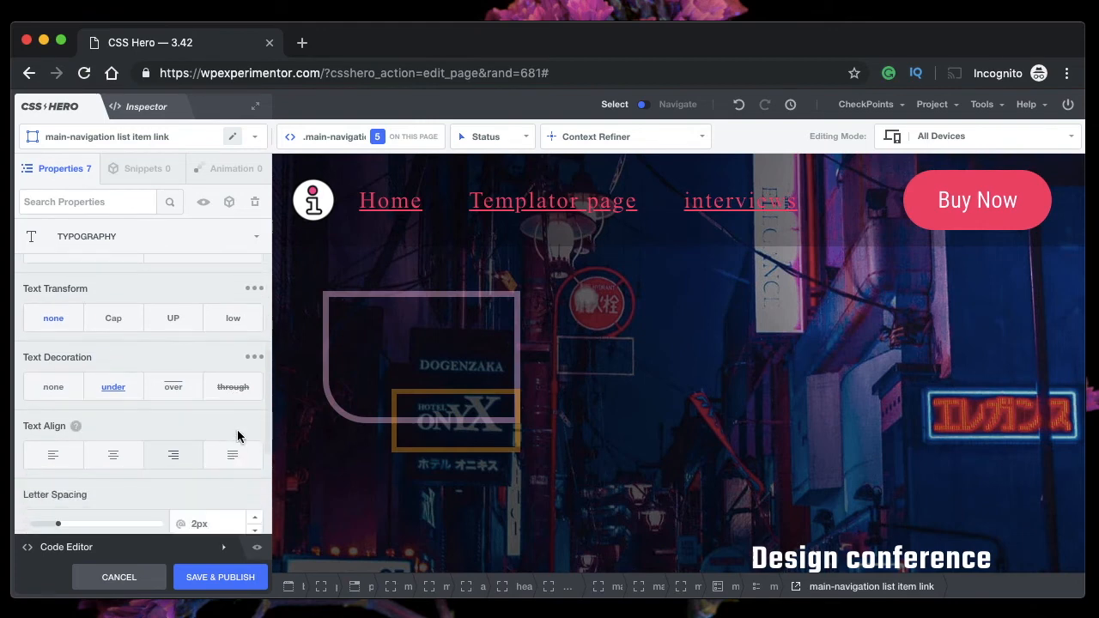
pyautogui.scroll(-1, 197, 431)
pyautogui.click(111, 392)
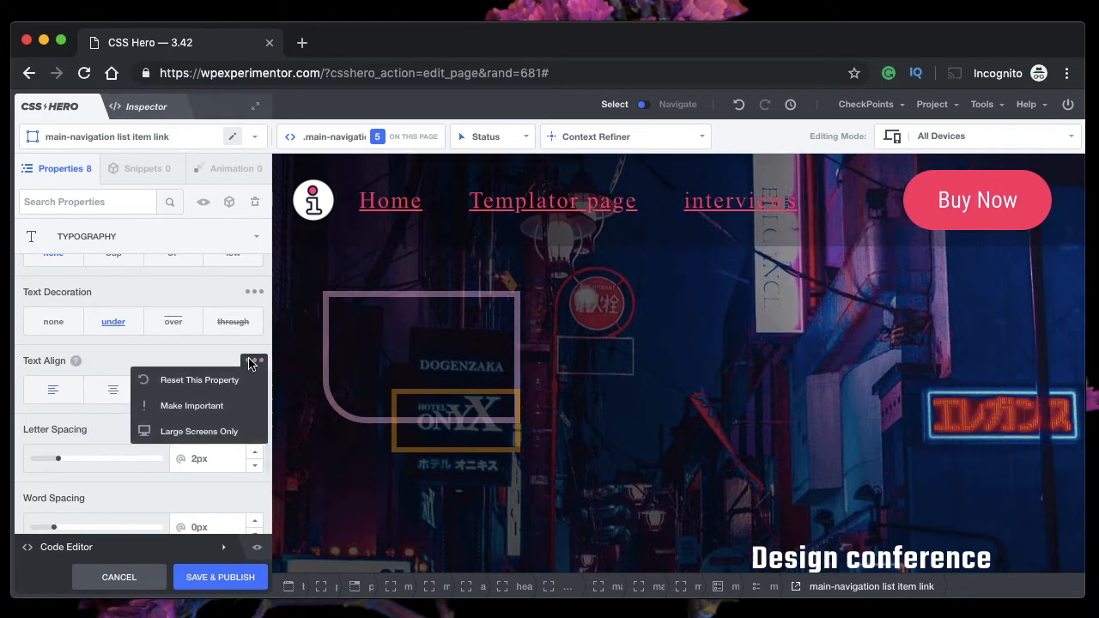
pyautogui.click(234, 383)
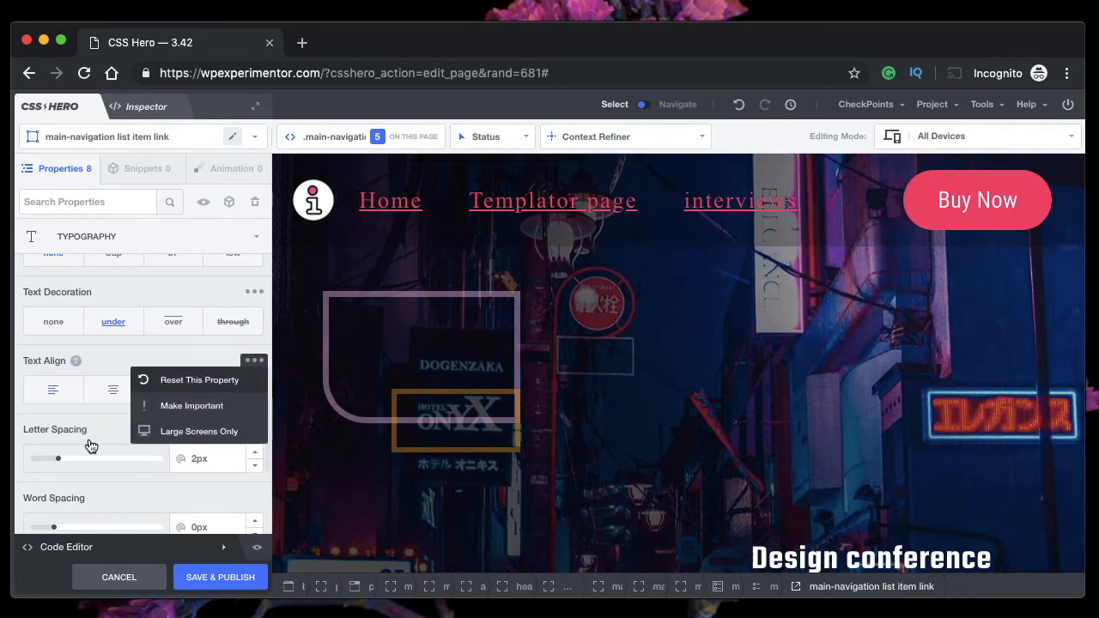
# Try a letter spacing of 21px on the main navigation links and reset that property.
pyautogui.scroll(-1, 125, 438)
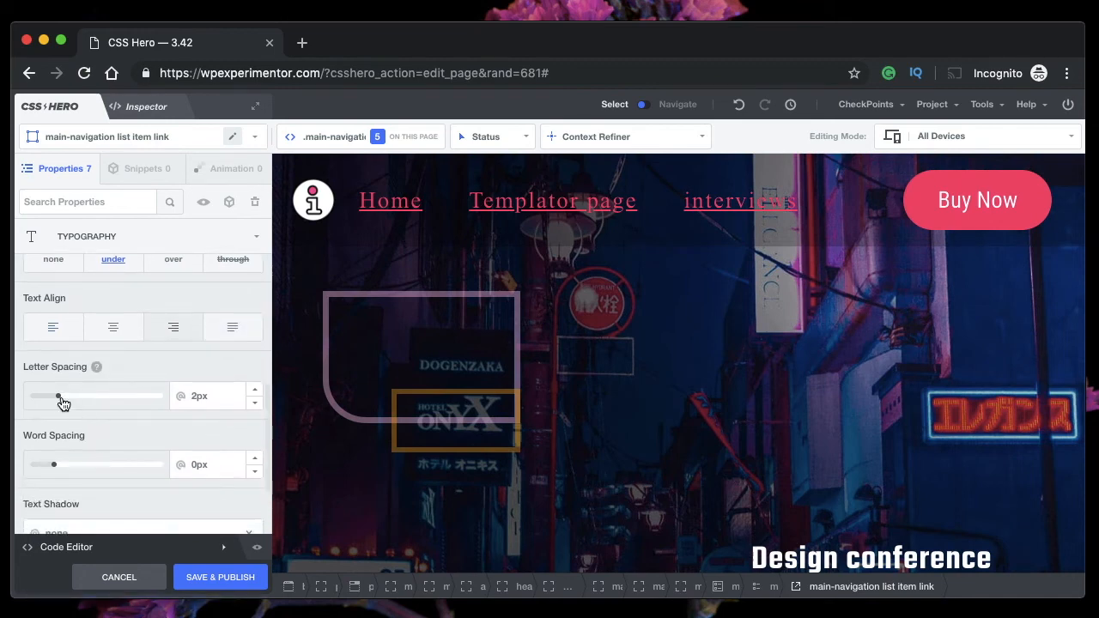
pyautogui.moveTo(62, 398); pyautogui.dragTo(99, 400)
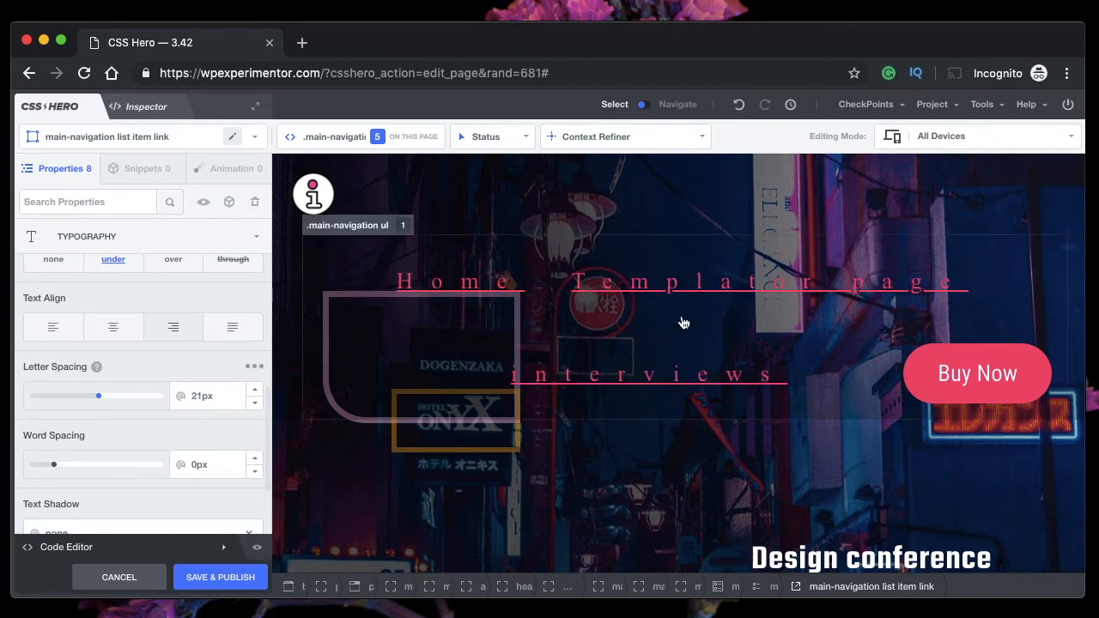
pyautogui.click(255, 367)
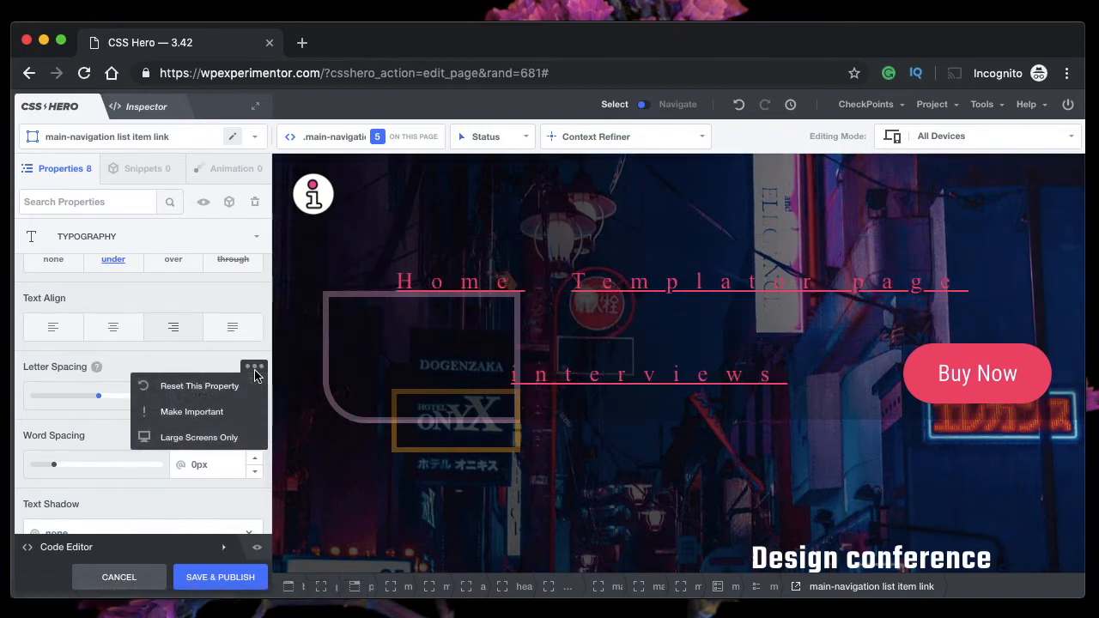
pyautogui.click(204, 387)
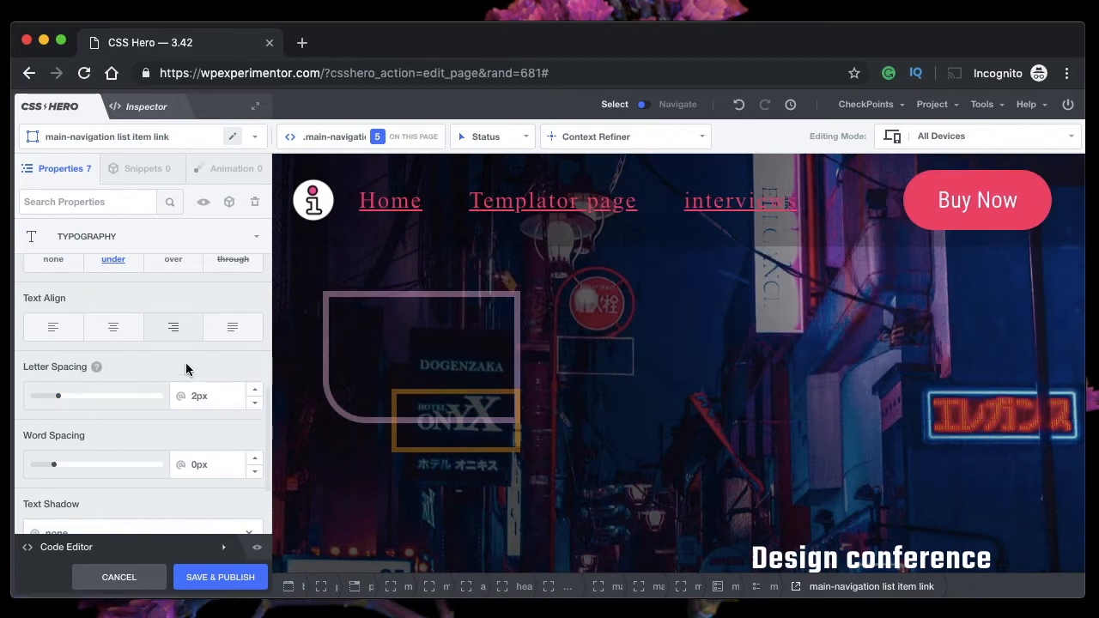
# Try a word spacing of 9px on the main navigation links and reset that property.
pyautogui.scroll(-1, 187, 370)
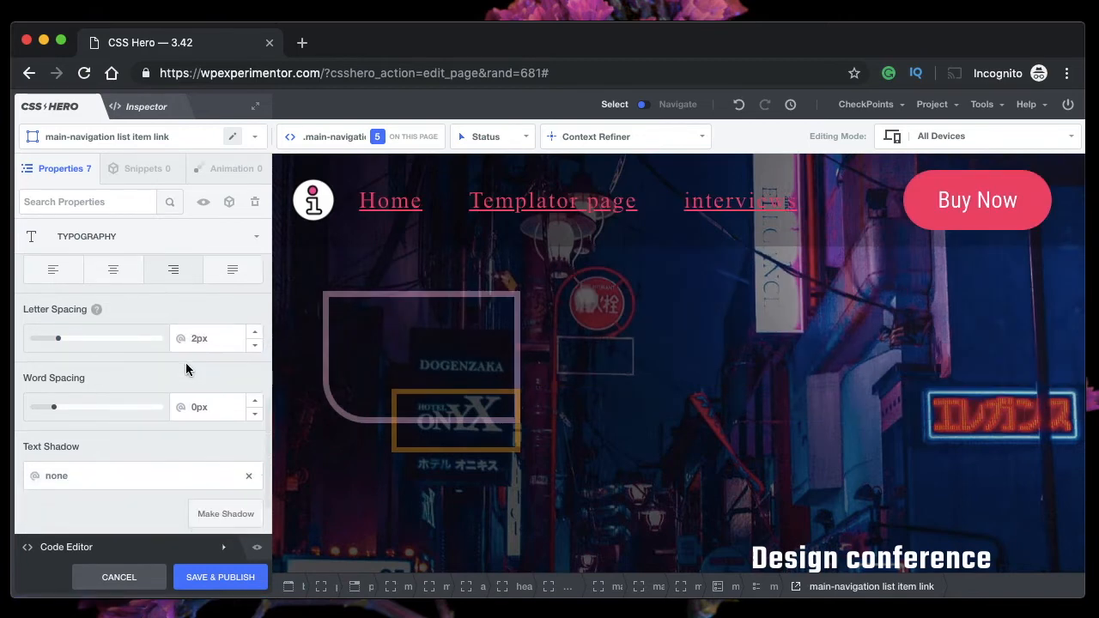
pyautogui.click(63, 408)
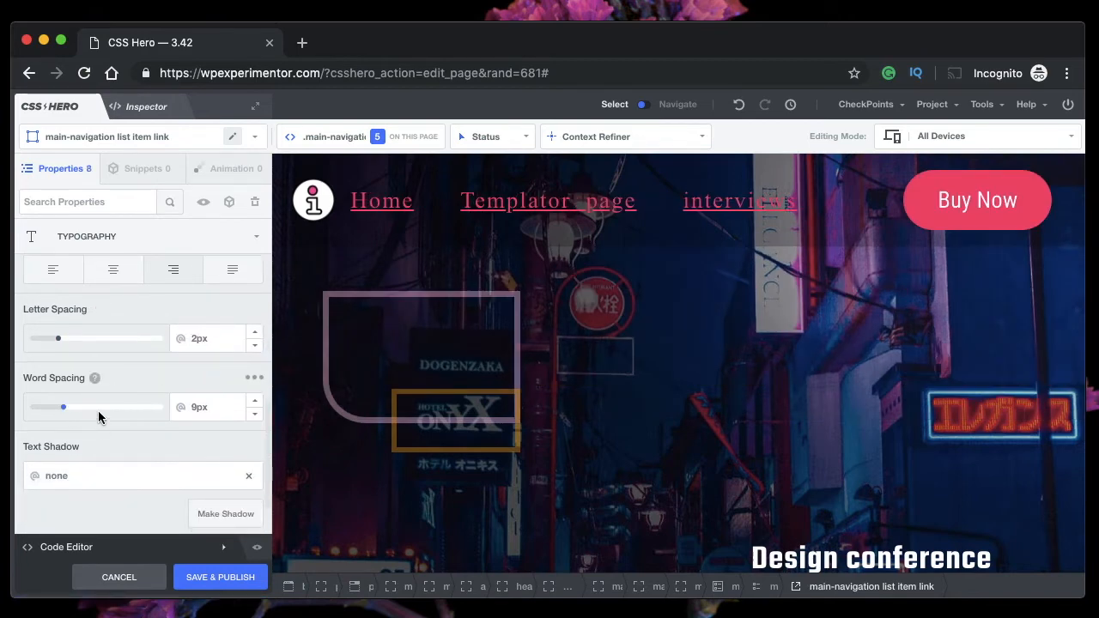
pyautogui.moveTo(254, 377)
pyautogui.click(243, 399)
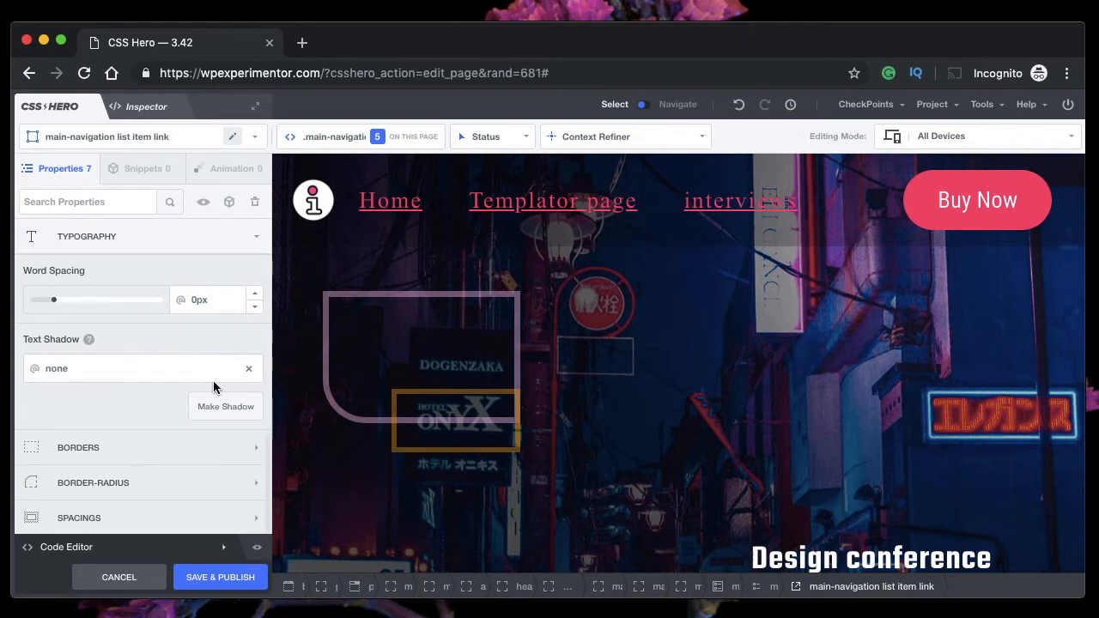
# Add a text shadow to the main navigation links using the Flat palette's light green (#2ecc71).
pyautogui.click(167, 379)
pyautogui.click(206, 407)
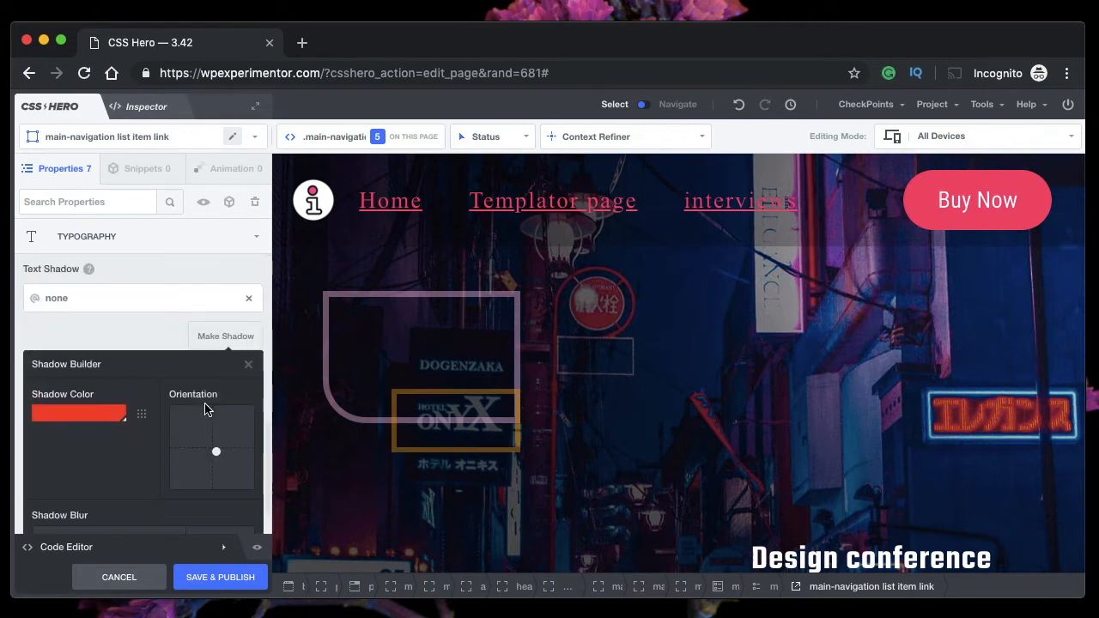
pyautogui.scroll(-2, 91, 417)
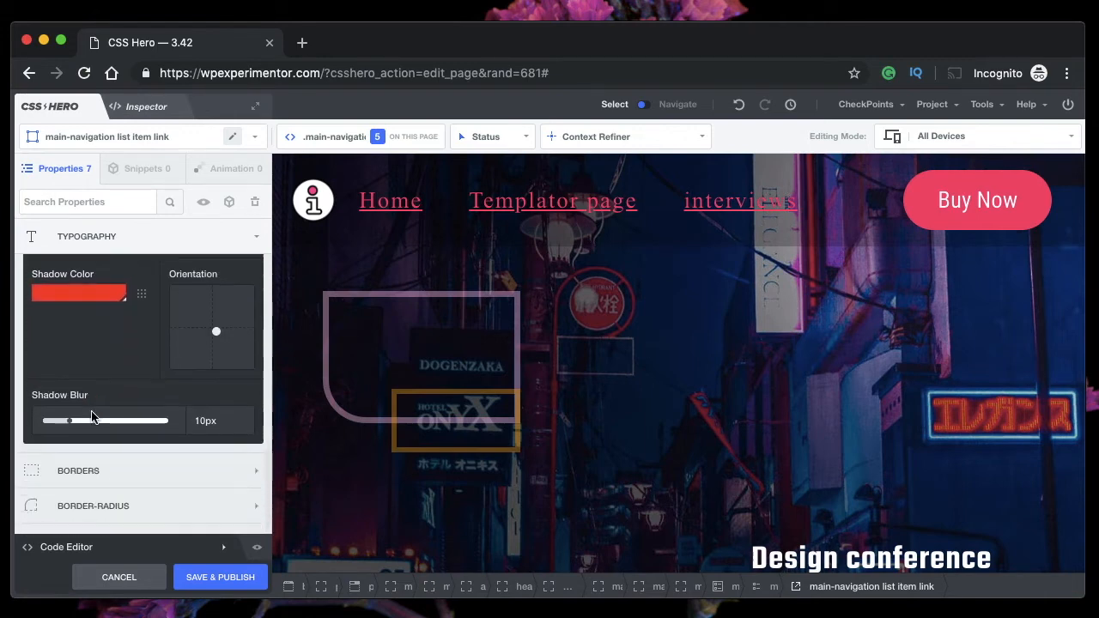
pyautogui.click(142, 295)
pyautogui.click(92, 357)
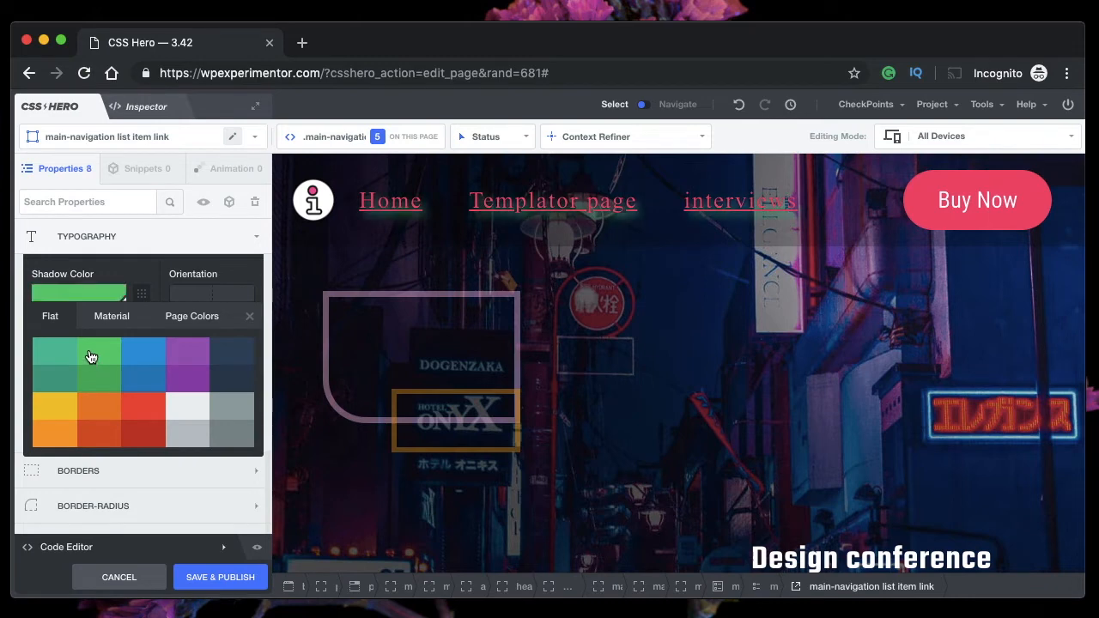
pyautogui.click(251, 318)
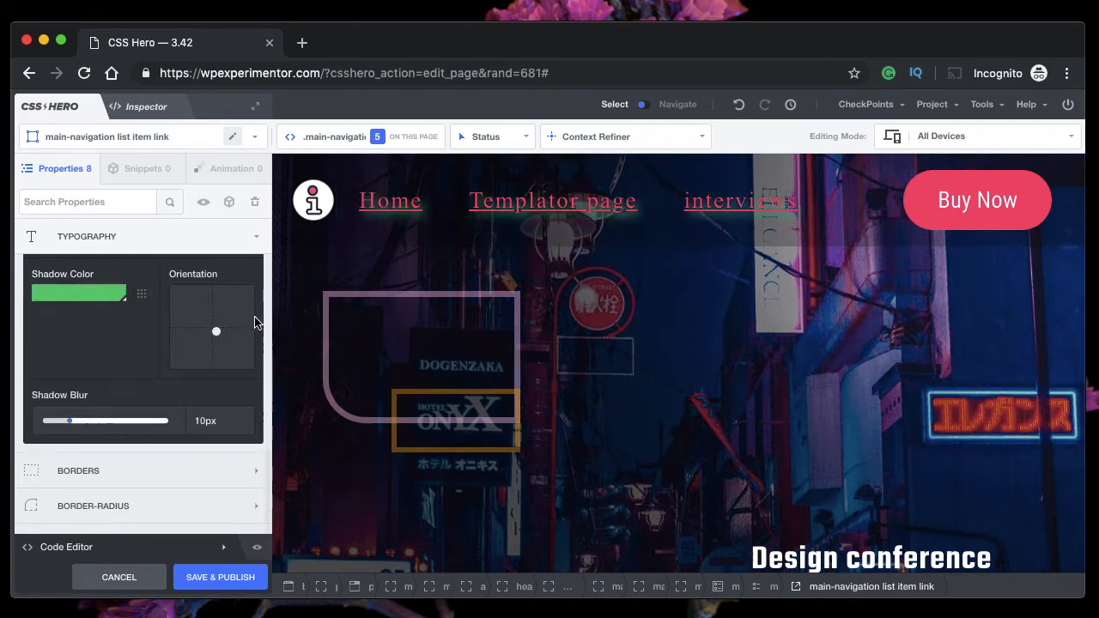
# Offset the links' text shadow -13px horizontally and 0px vertically, and close the Shadow Builder.
pyautogui.click(186, 308)
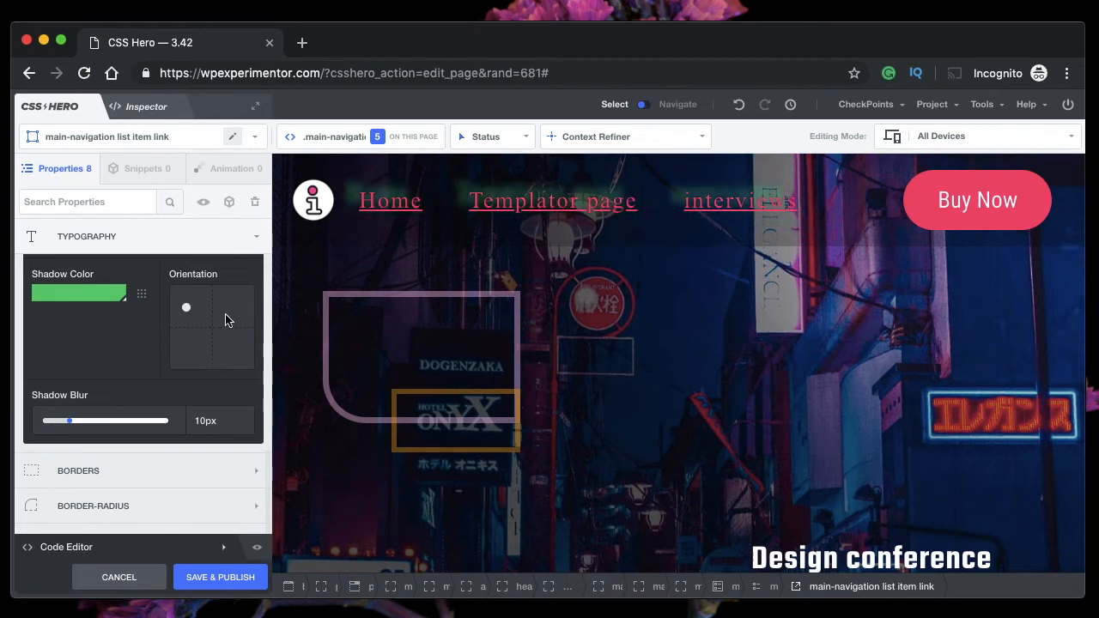
pyautogui.moveTo(186, 303); pyautogui.dragTo(191, 329)
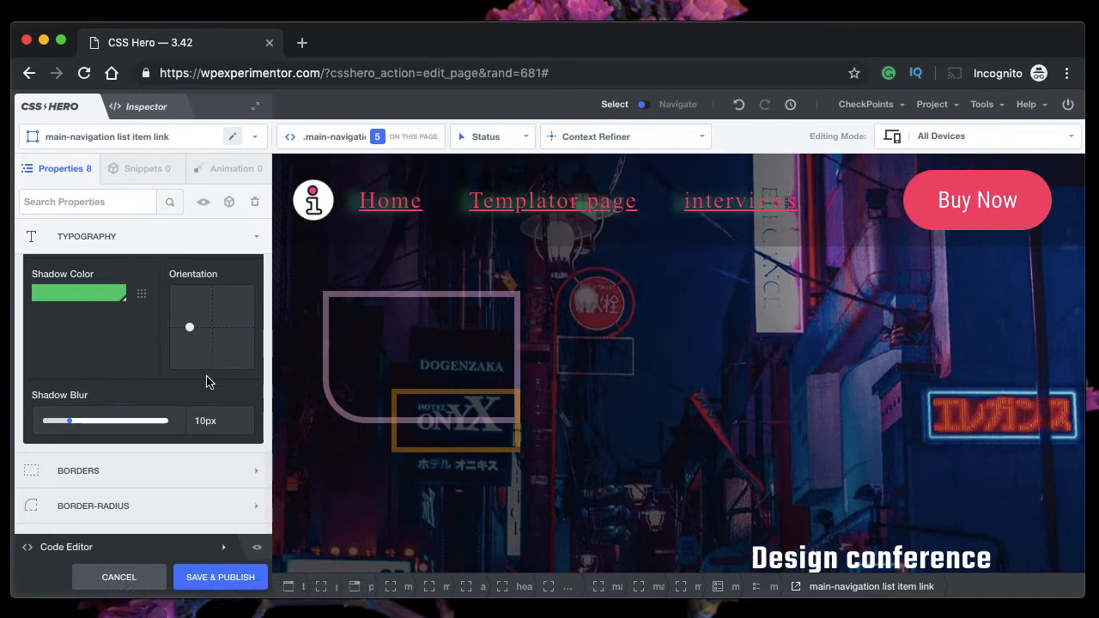
pyautogui.click(220, 248)
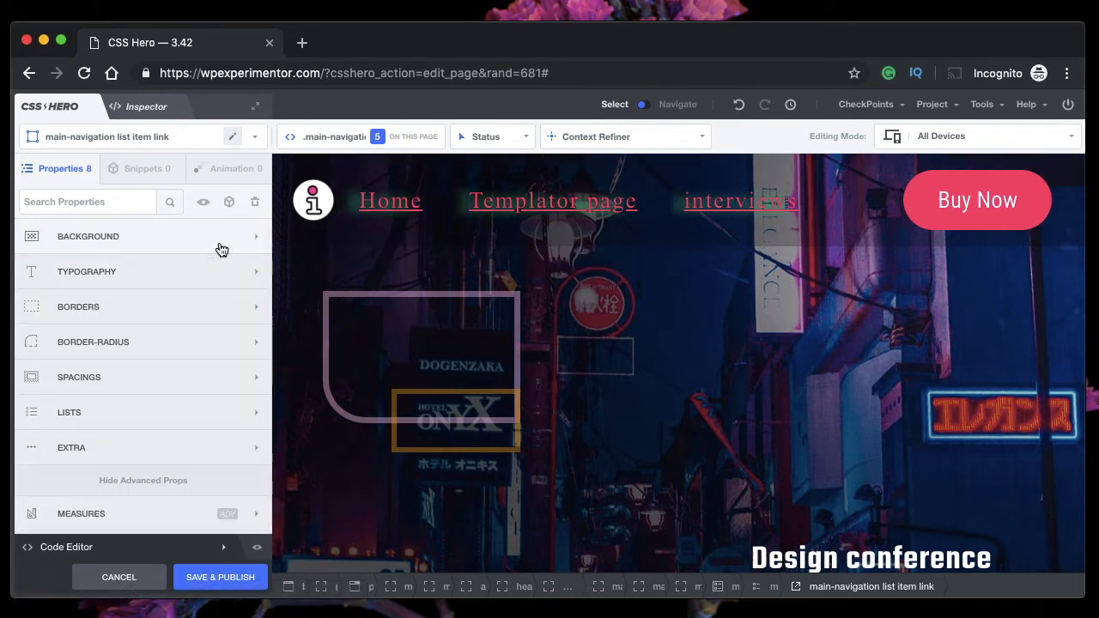
pyautogui.click(181, 284)
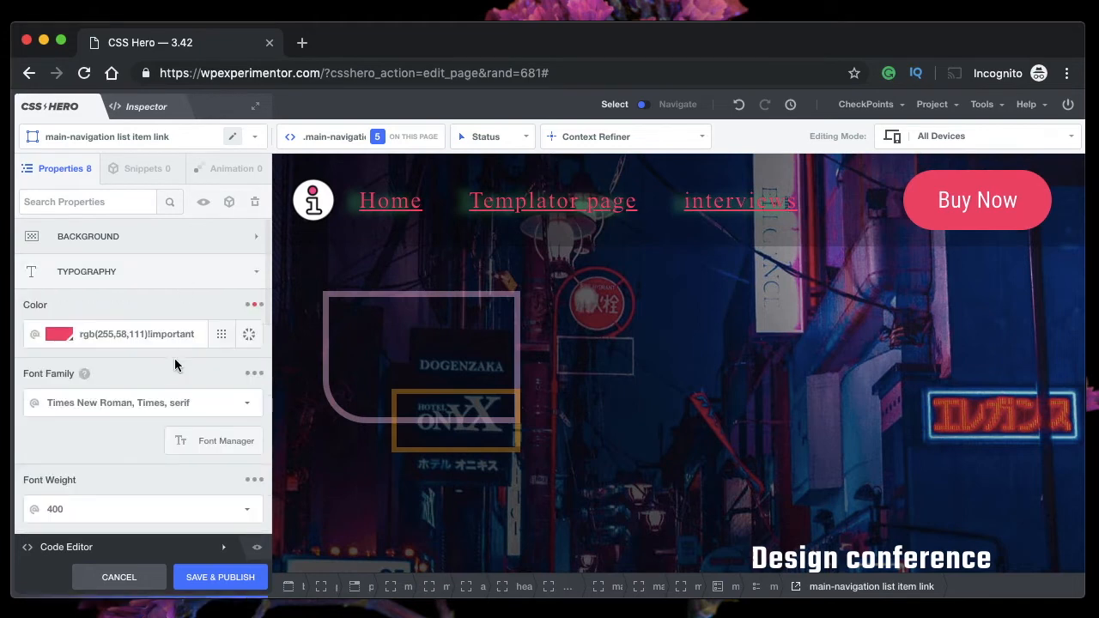
pyautogui.scroll(-5, 174, 361)
pyautogui.scroll(1, 175, 365)
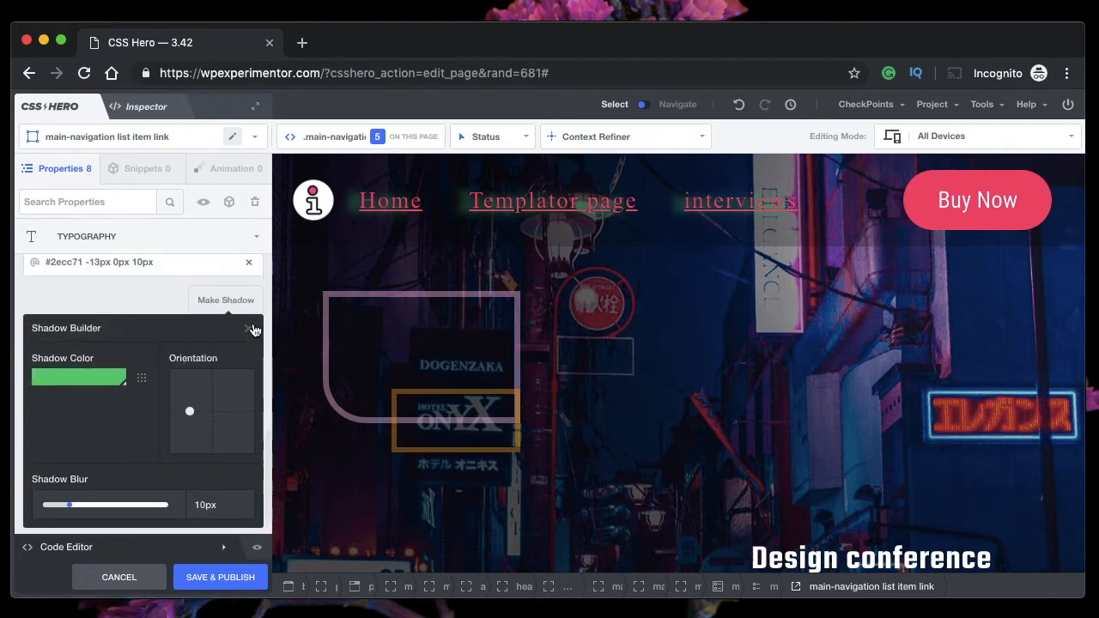
pyautogui.click(249, 328)
# Examine the border, typography and list style properties available for the main navigation links.
pyautogui.click(103, 350)
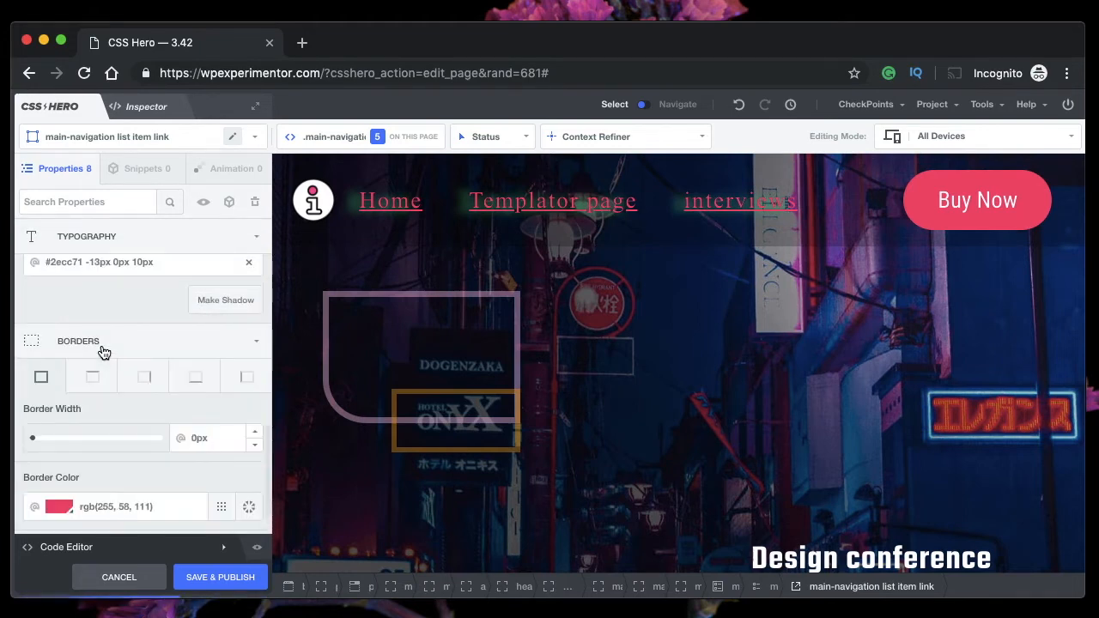
pyautogui.scroll(-3, 92, 348)
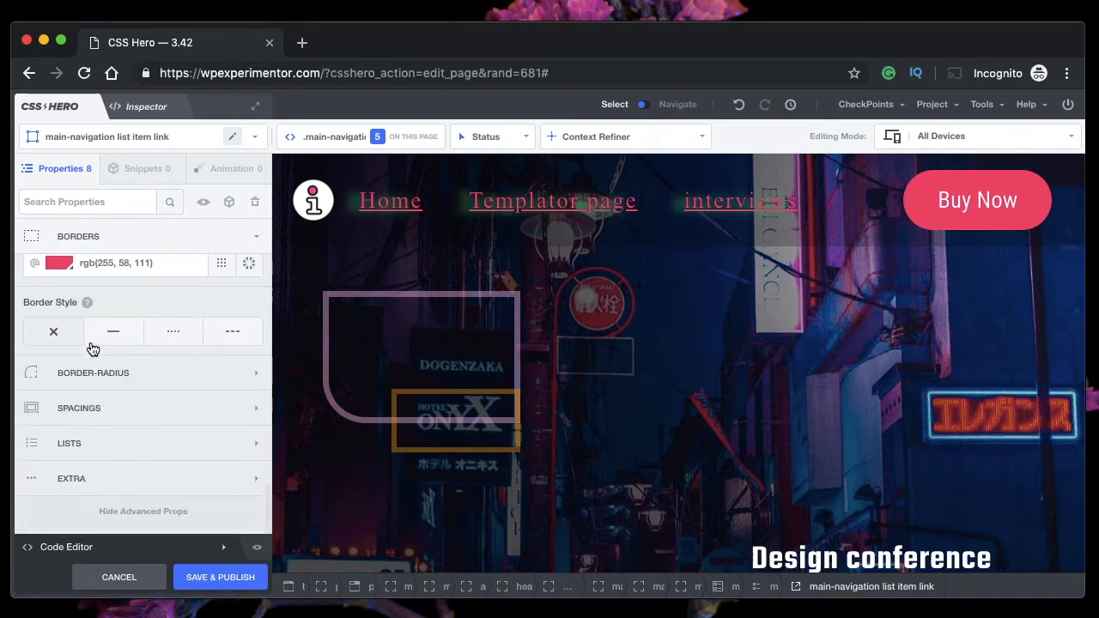
pyautogui.scroll(-1, 92, 347)
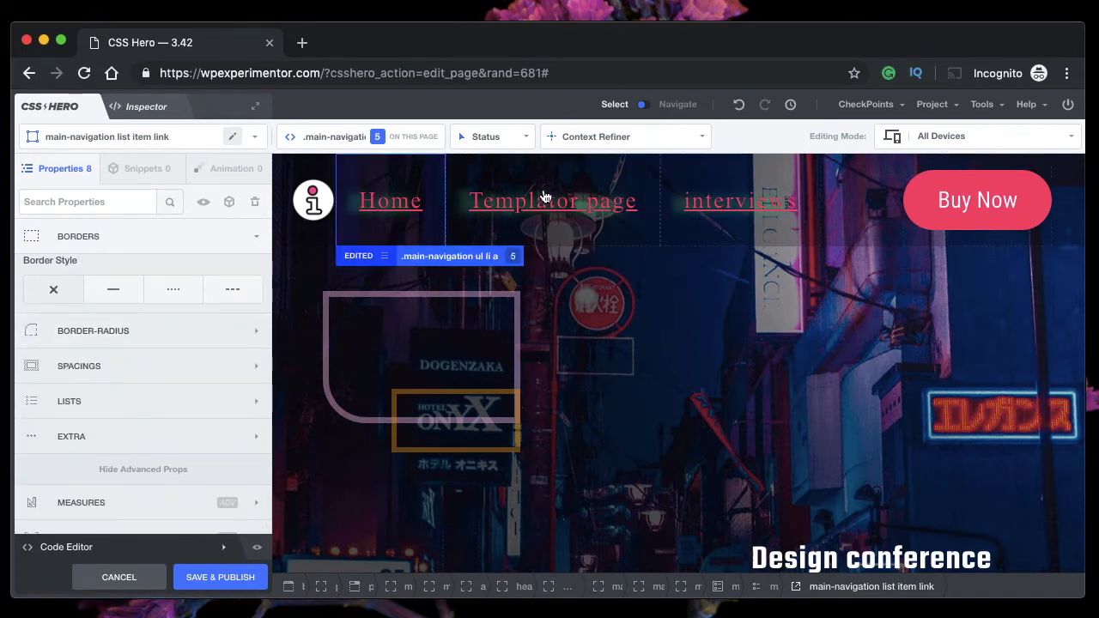
pyautogui.click(110, 369)
pyautogui.scroll(5, 130, 373)
pyautogui.scroll(-1, 131, 375)
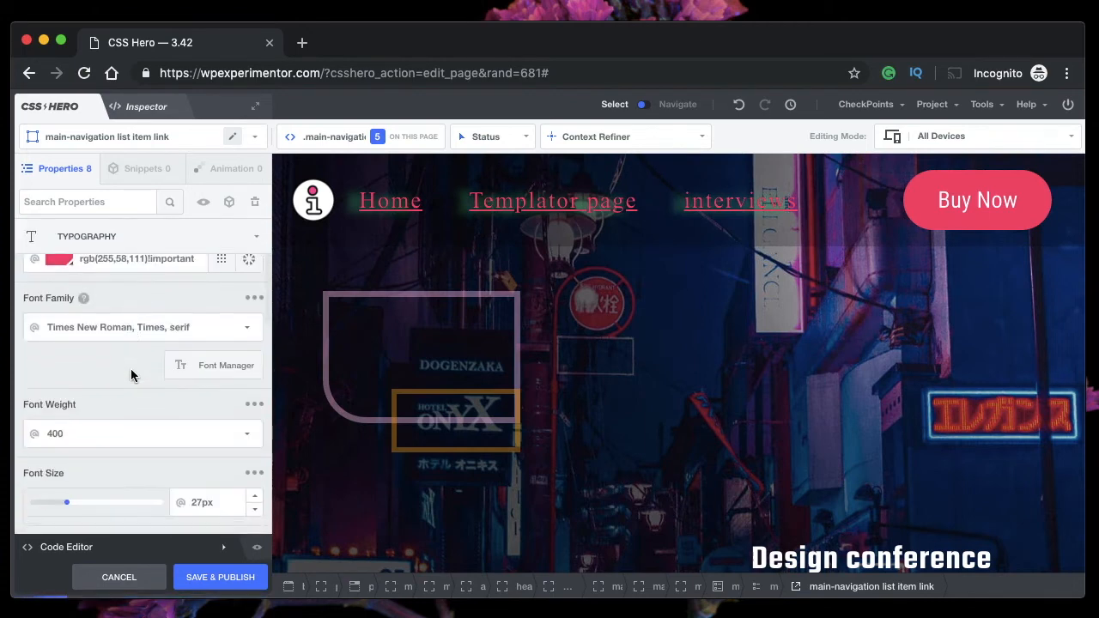
pyautogui.scroll(-5, 102, 388)
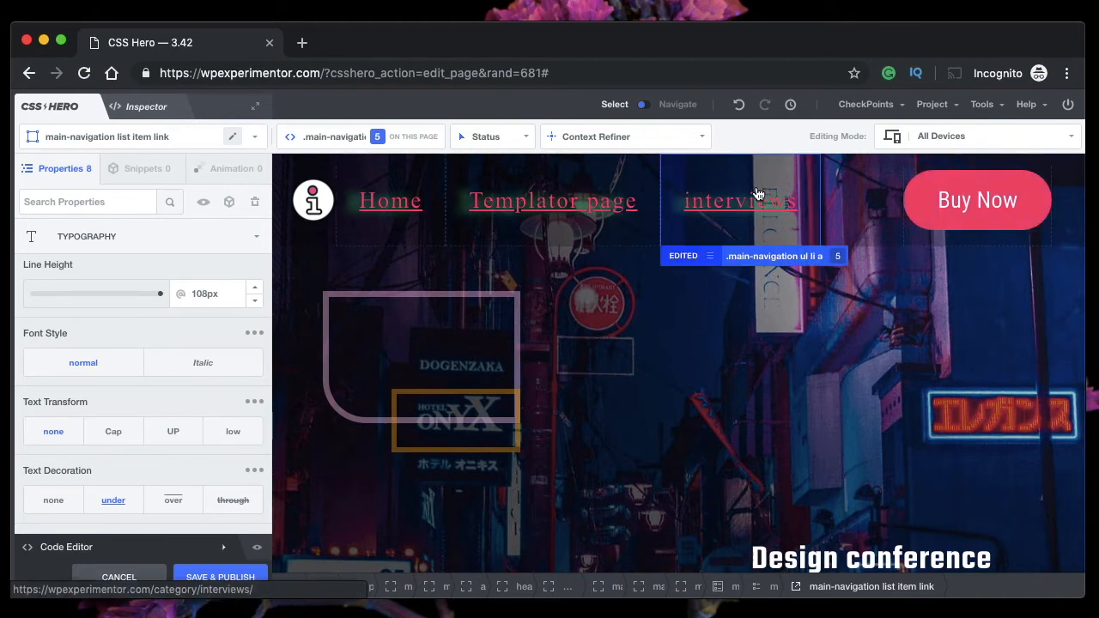
pyautogui.scroll(-1, 64, 403)
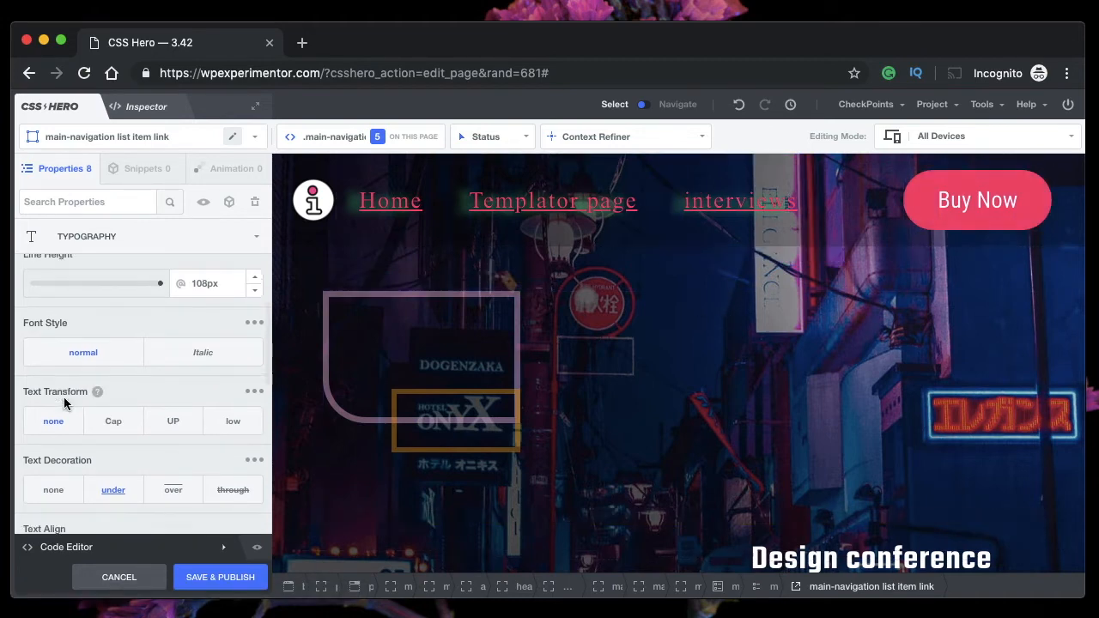
pyautogui.scroll(-10, 65, 404)
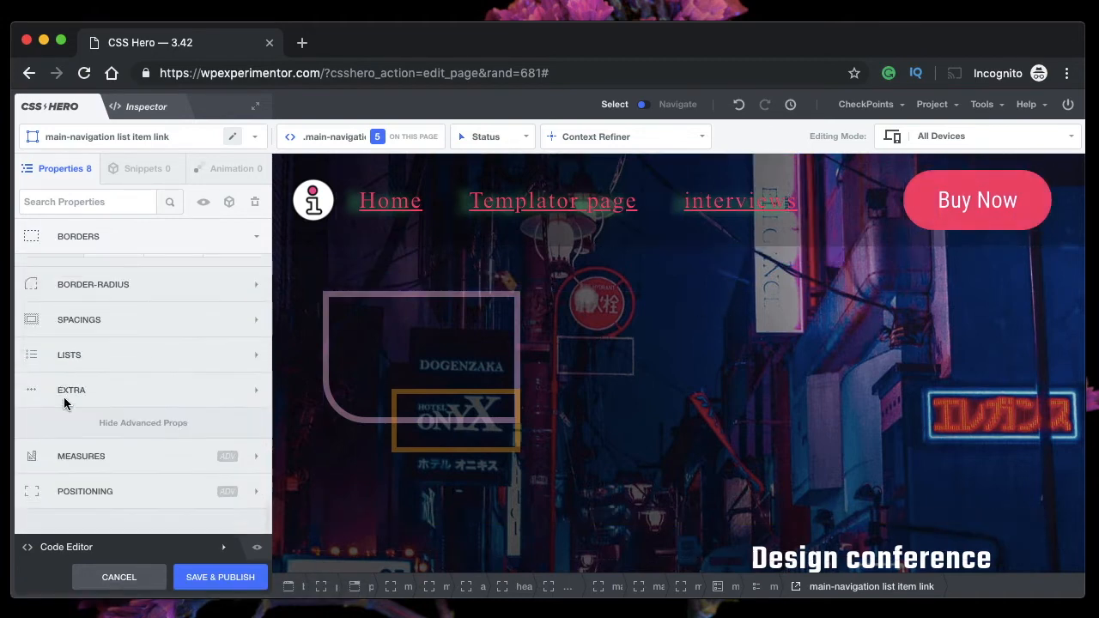
pyautogui.click(115, 358)
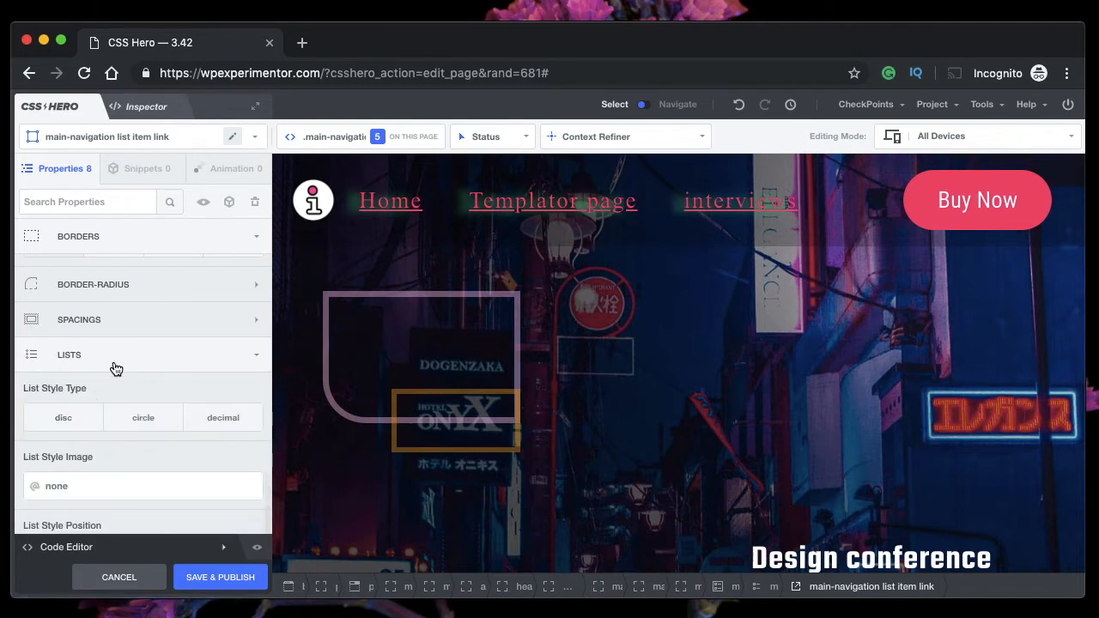
pyautogui.scroll(9, 128, 370)
pyautogui.scroll(-2, 167, 406)
pyautogui.scroll(-10, 167, 407)
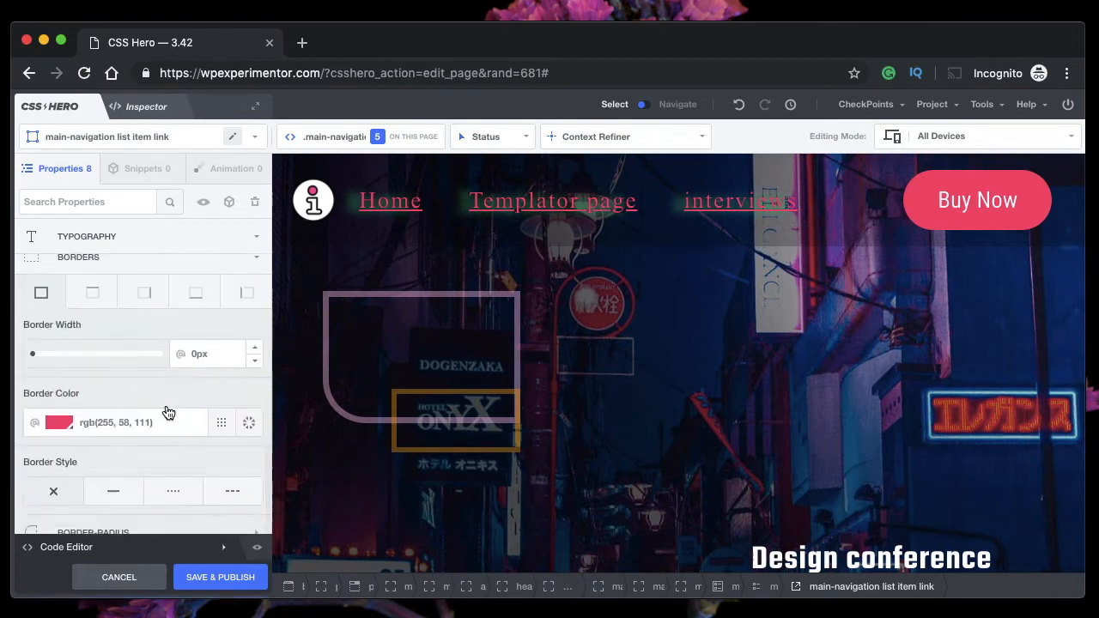
# Open the navigation links' Extra properties, try hidden visibility and set the visibility back to visible.
pyautogui.click(108, 393)
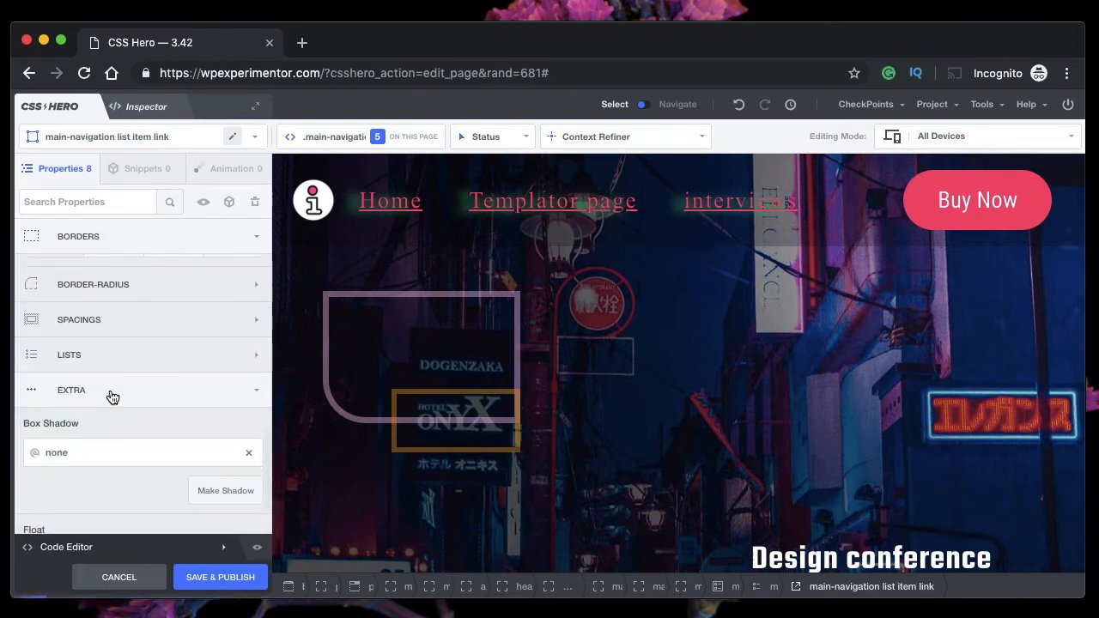
pyautogui.scroll(-5, 110, 395)
pyautogui.scroll(2, 114, 360)
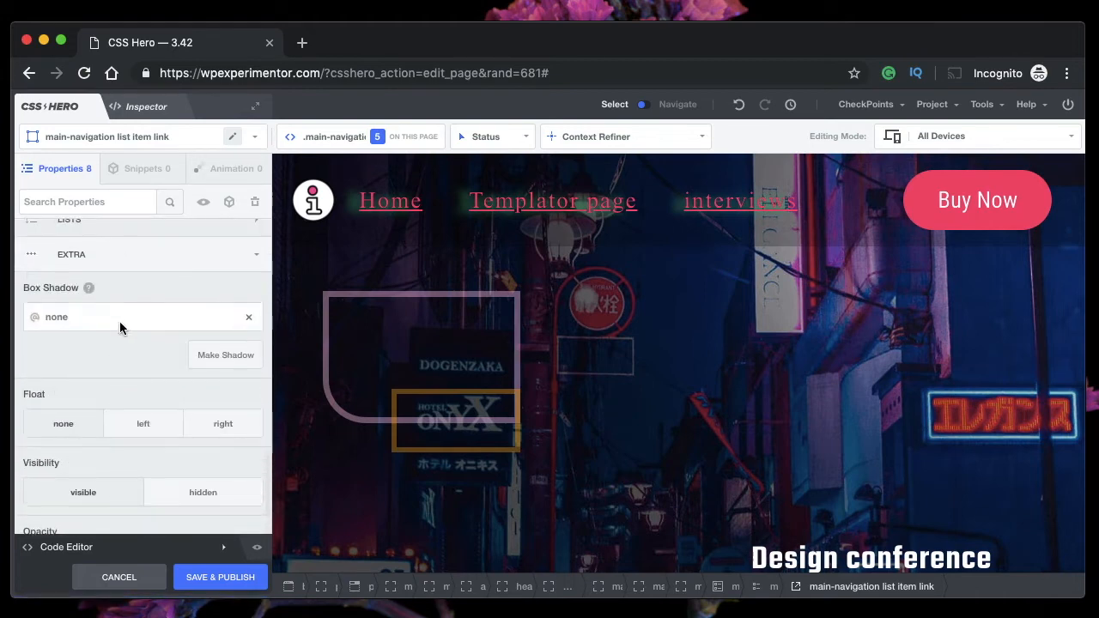
pyautogui.scroll(-1, 142, 454)
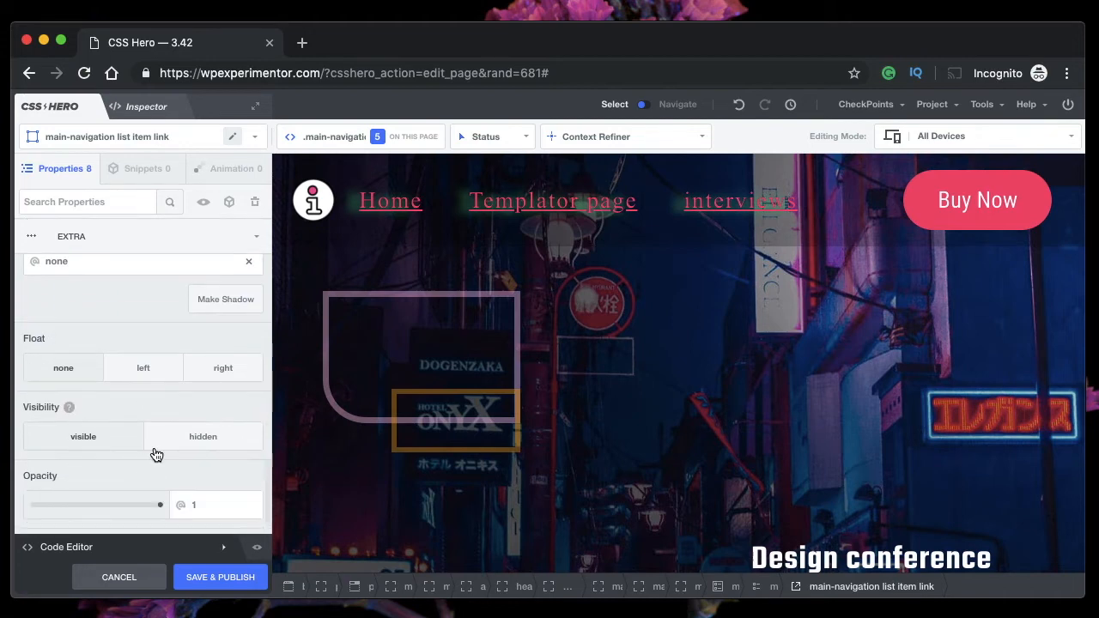
pyautogui.click(218, 443)
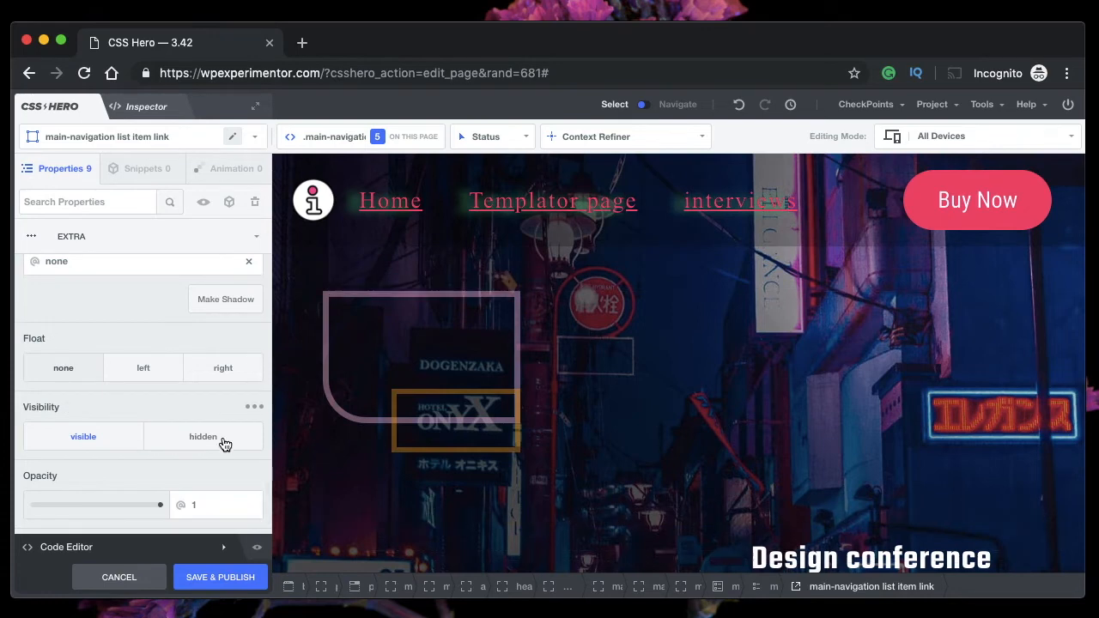
# Try a reduced opacity such as 0.5 on the main navigation links and reset that property.
pyautogui.scroll(-3, 161, 400)
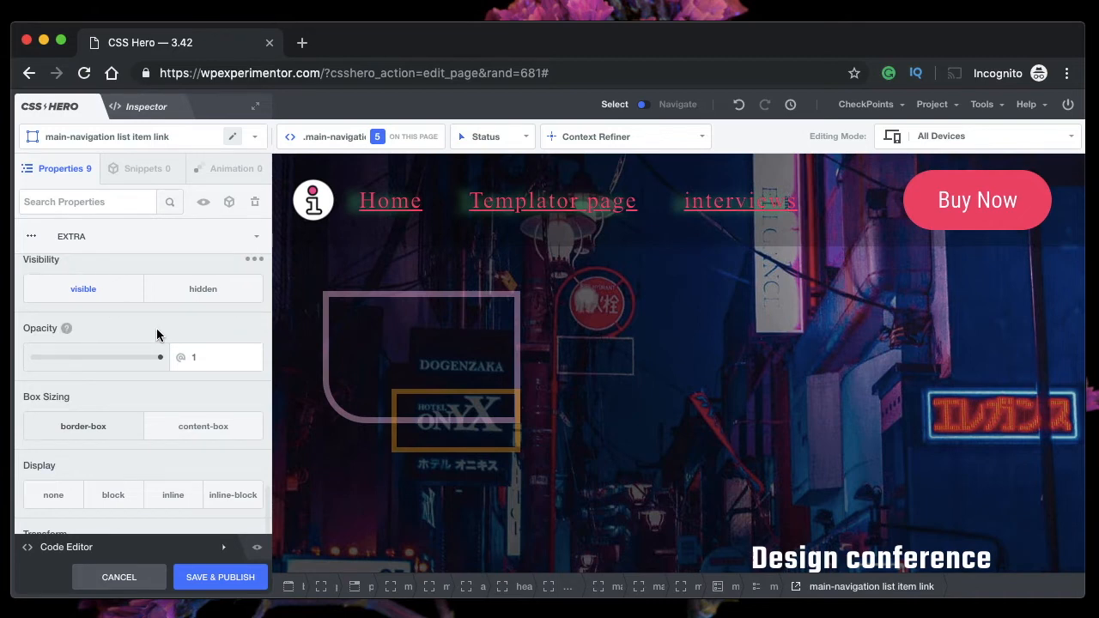
pyautogui.click(118, 361)
pyautogui.moveTo(118, 361); pyautogui.dragTo(98, 361)
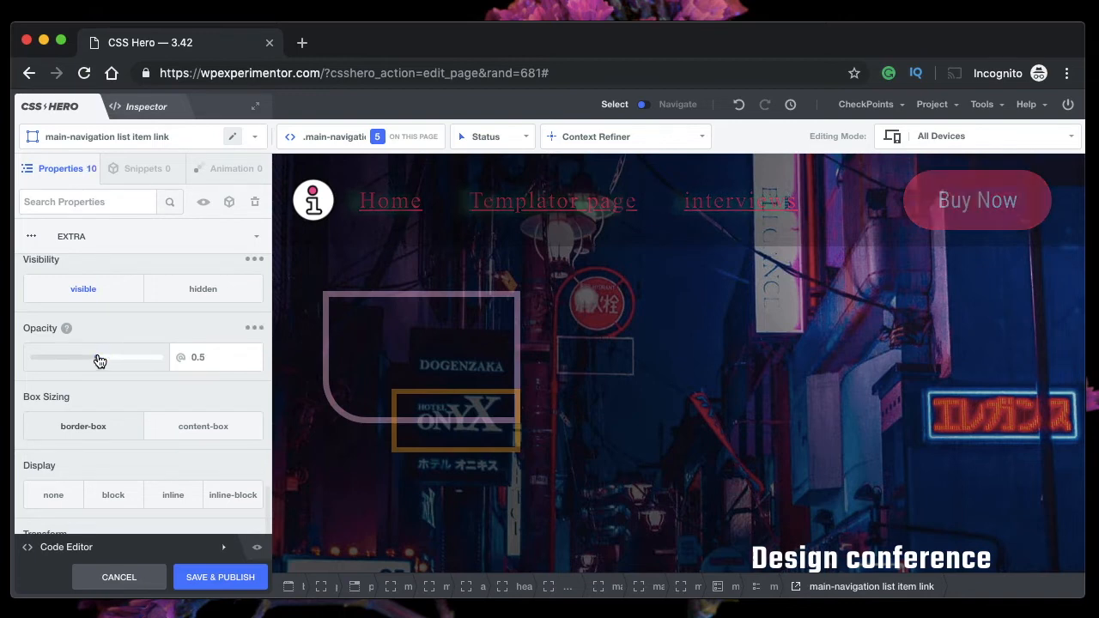
pyautogui.click(58, 360)
pyautogui.click(254, 328)
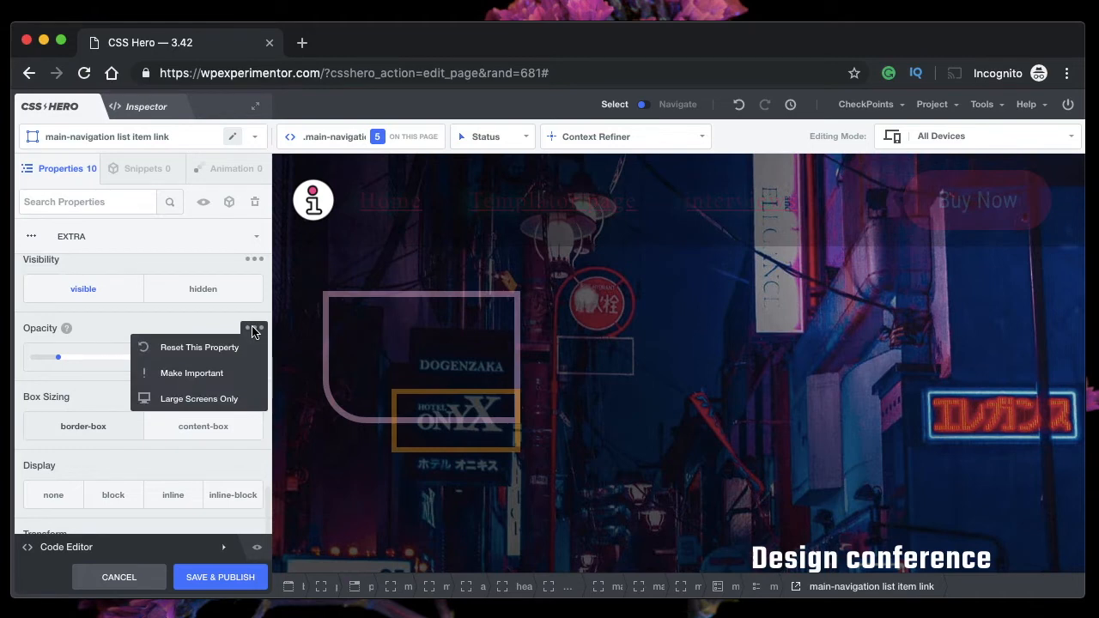
pyautogui.click(159, 347)
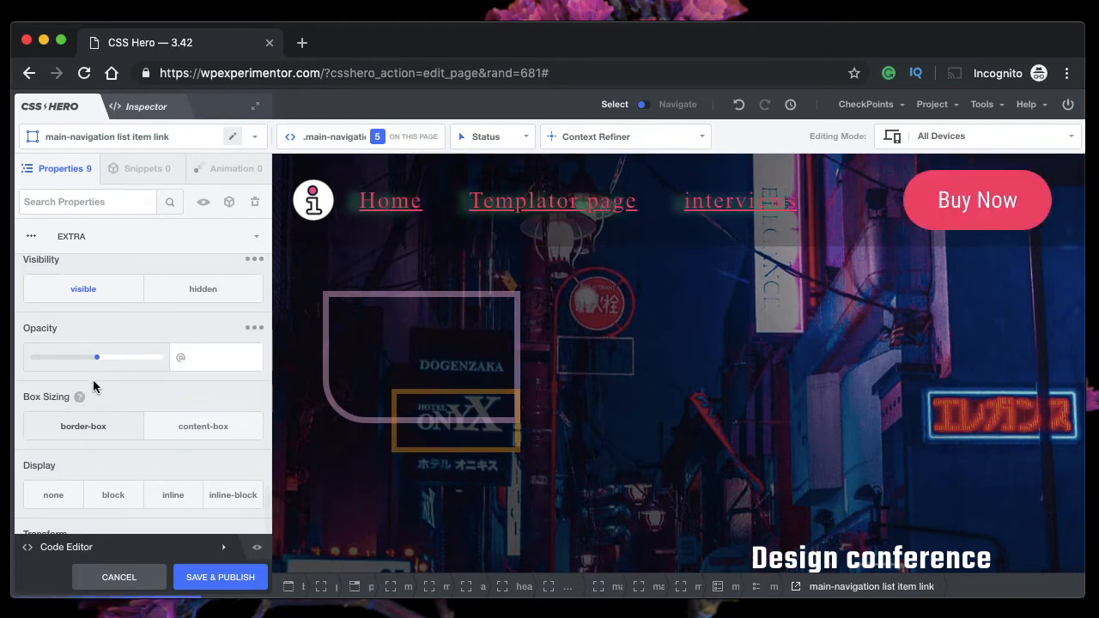
# Examine the remaining Extra properties of the navigation links, including display, transform and transition, and the advanced groups.
pyautogui.scroll(-2, 80, 398)
pyautogui.scroll(-2, 166, 395)
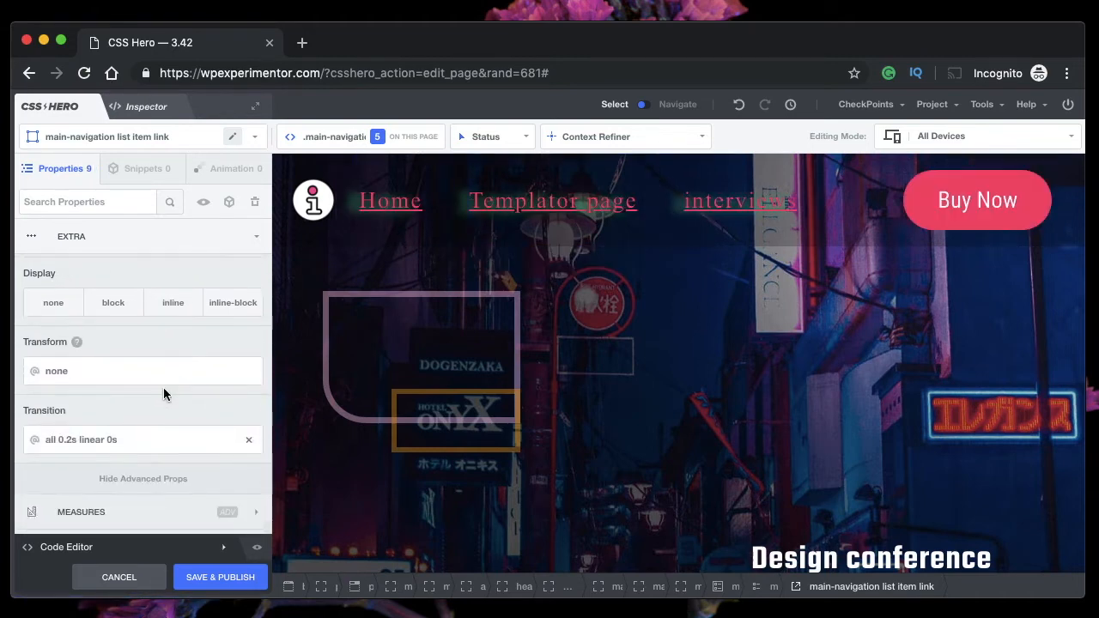
pyautogui.scroll(-1, 164, 393)
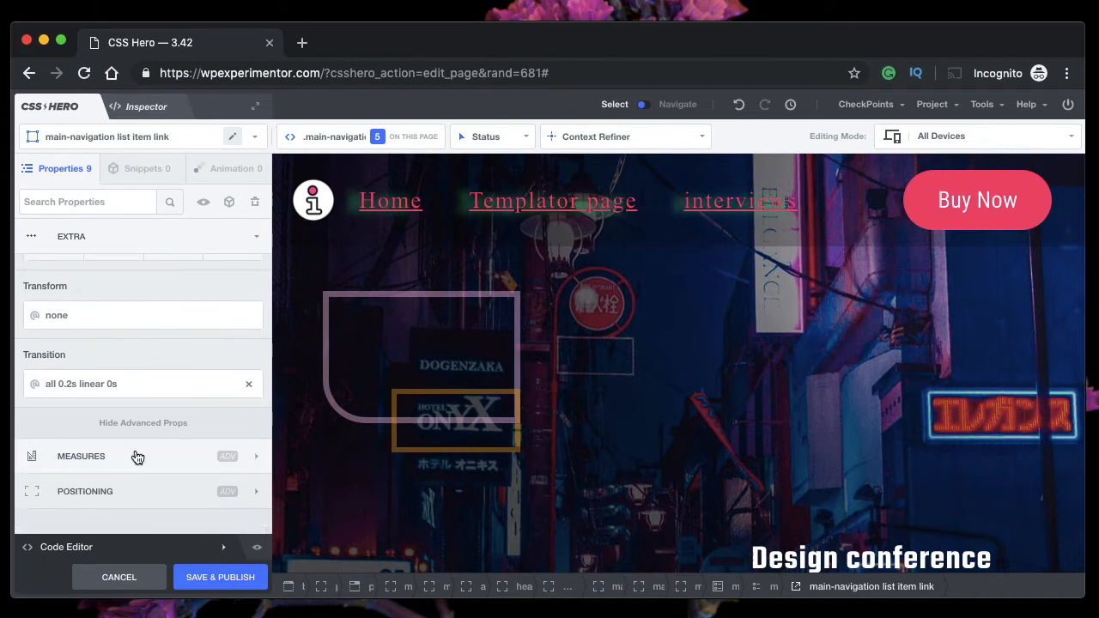
pyautogui.scroll(10, 84, 318)
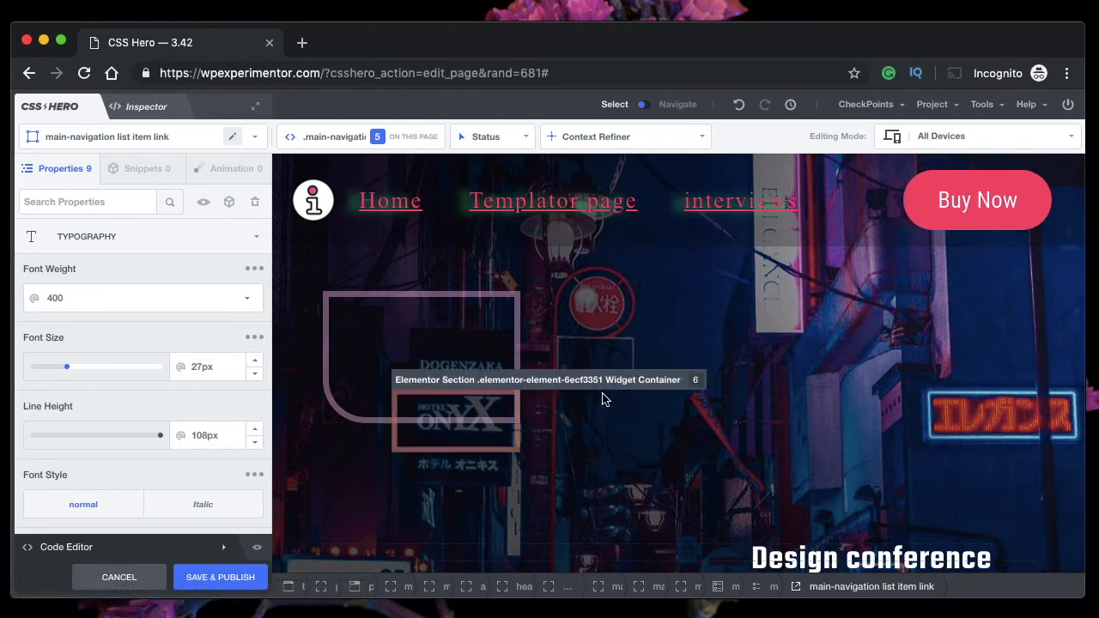
# Select the Tokyo heading and look through the property groups available for it.
pyautogui.scroll(-3, 603, 399)
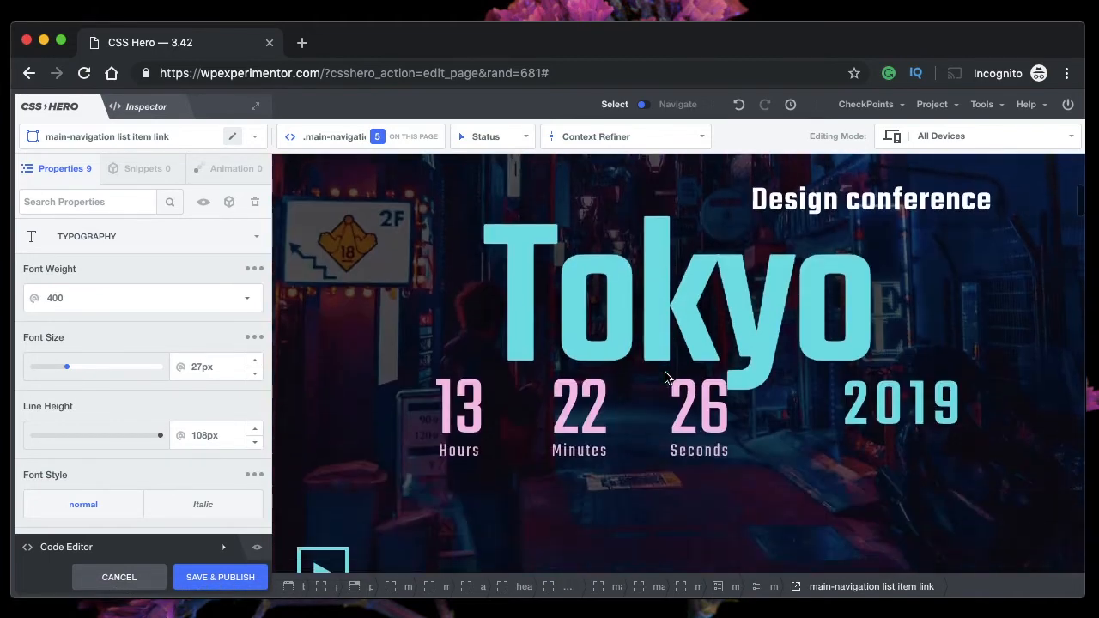
pyautogui.scroll(-2, 571, 400)
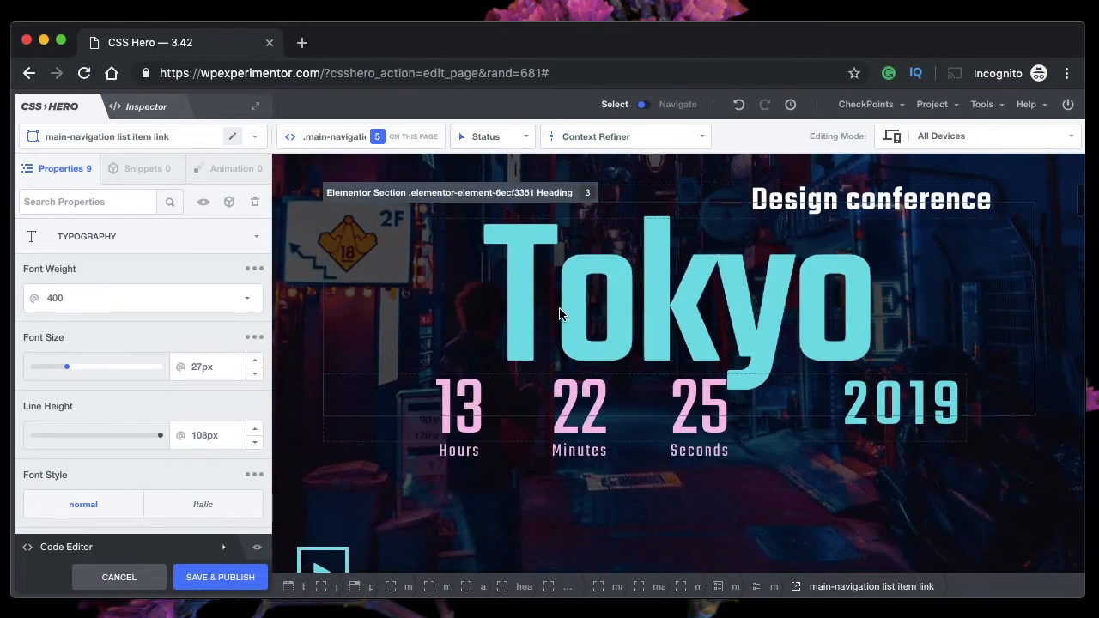
pyautogui.click(669, 325)
pyautogui.scroll(-2, 86, 343)
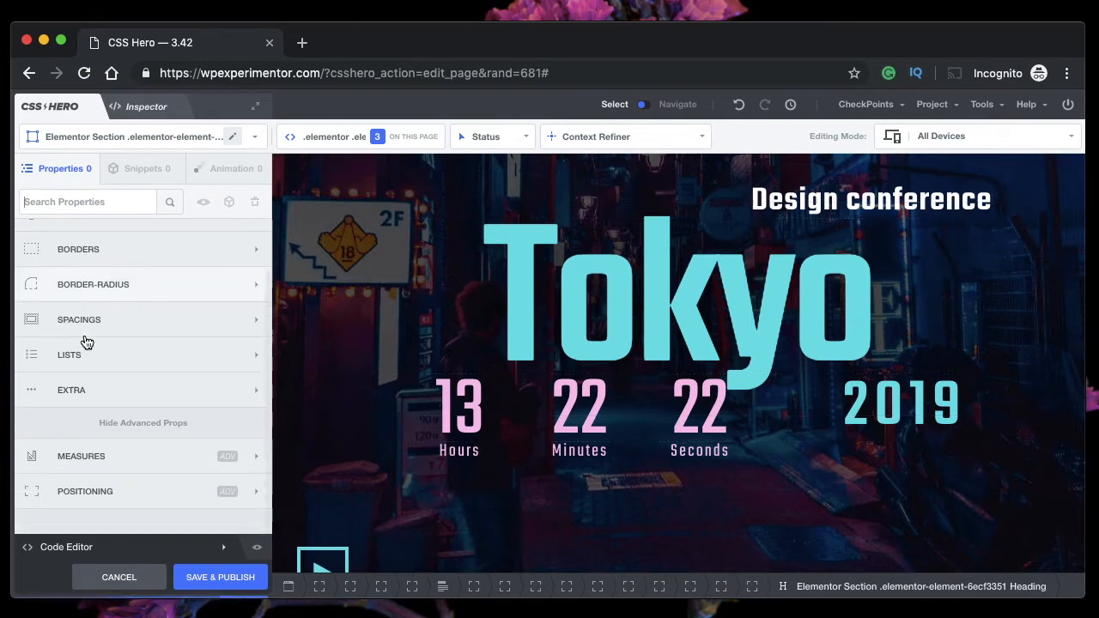
# Select the speaker image beside "The most influential speakers" and set its right border width to 13px.
pyautogui.scroll(-4, 471, 404)
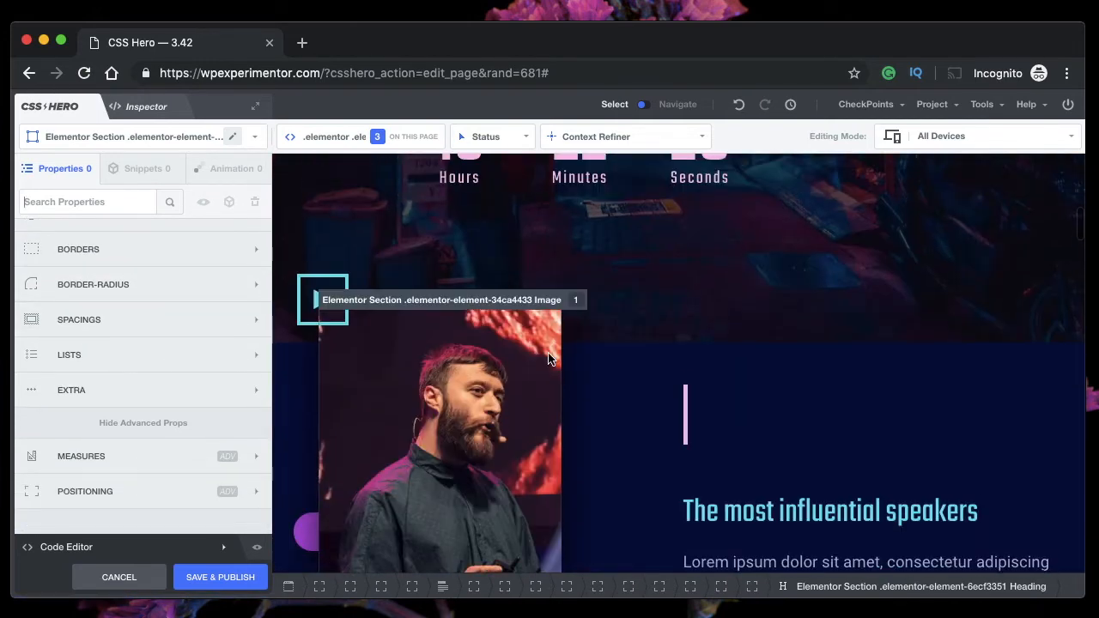
pyautogui.scroll(-2, 471, 404)
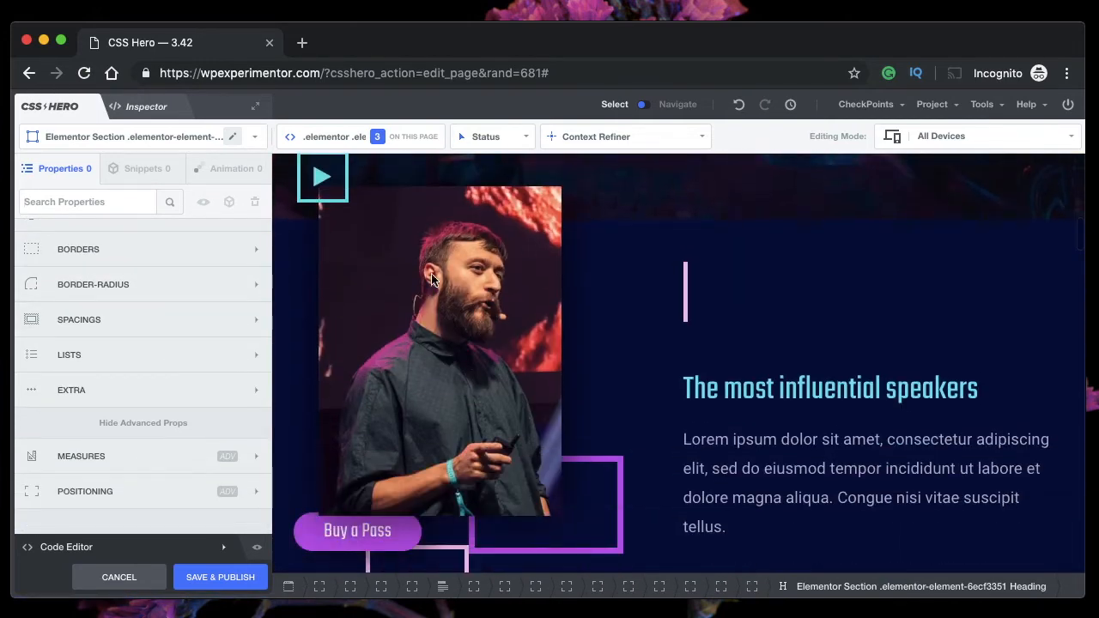
pyautogui.click(472, 249)
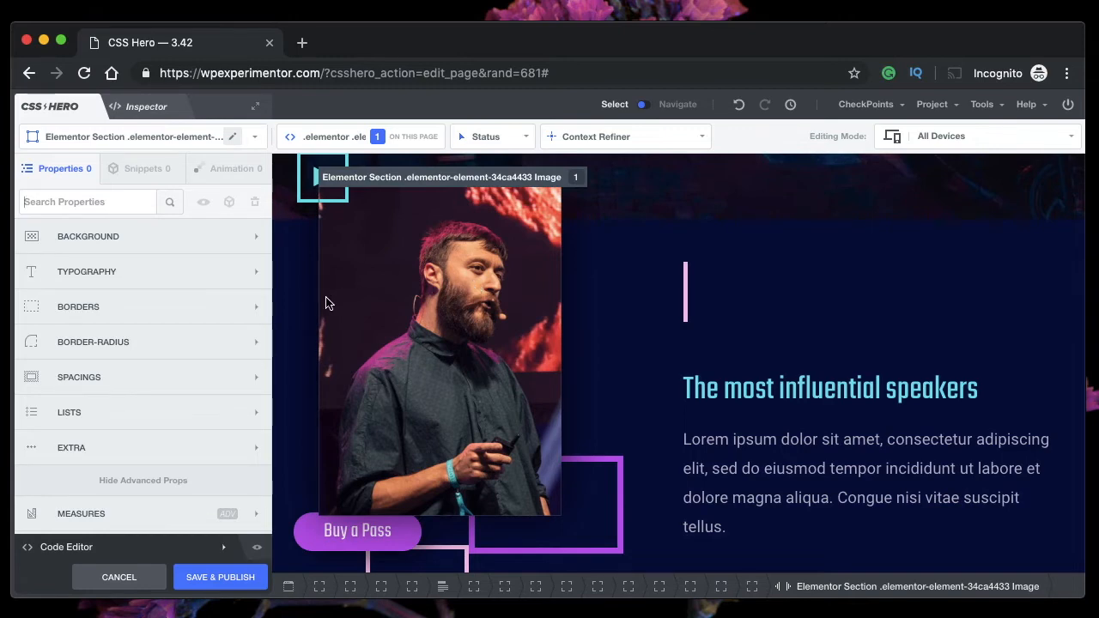
pyautogui.click(80, 316)
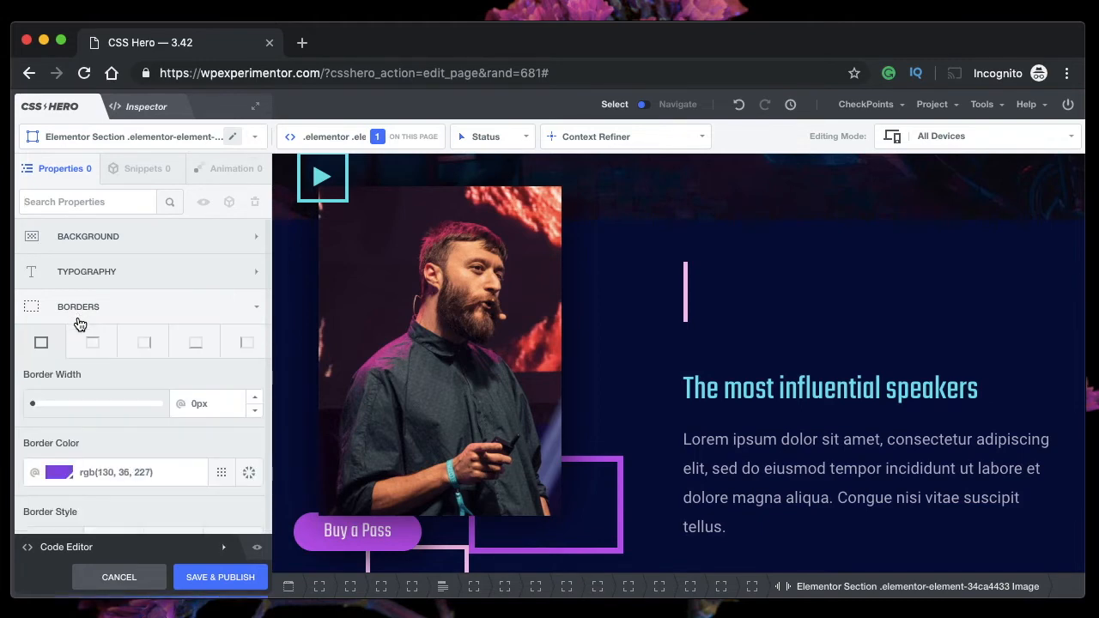
pyautogui.click(127, 354)
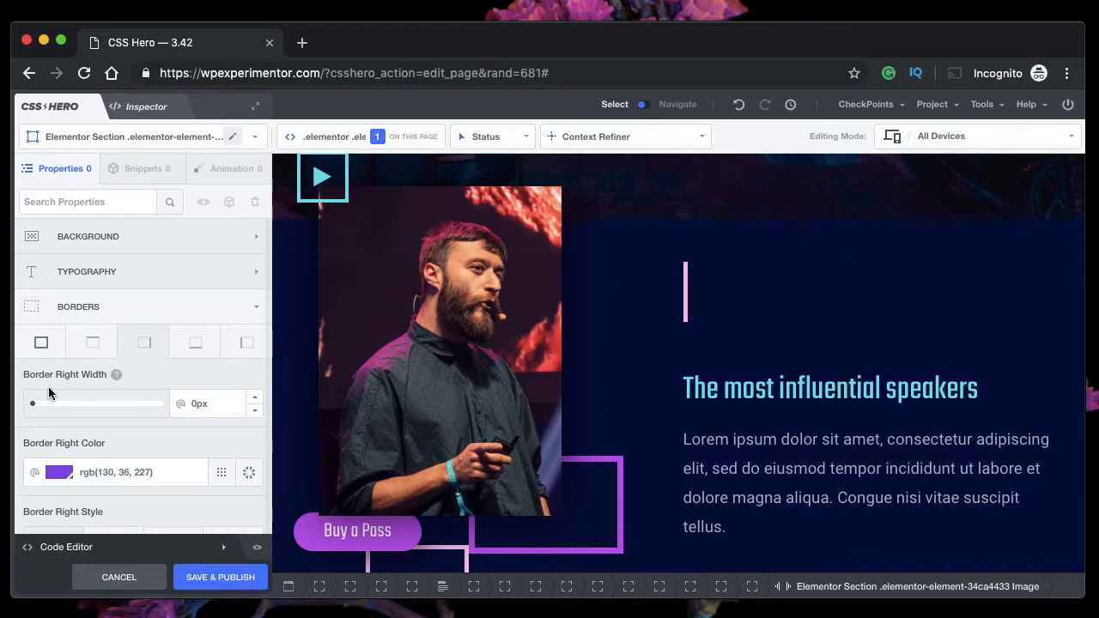
pyautogui.moveTo(35, 408); pyautogui.dragTo(50, 410)
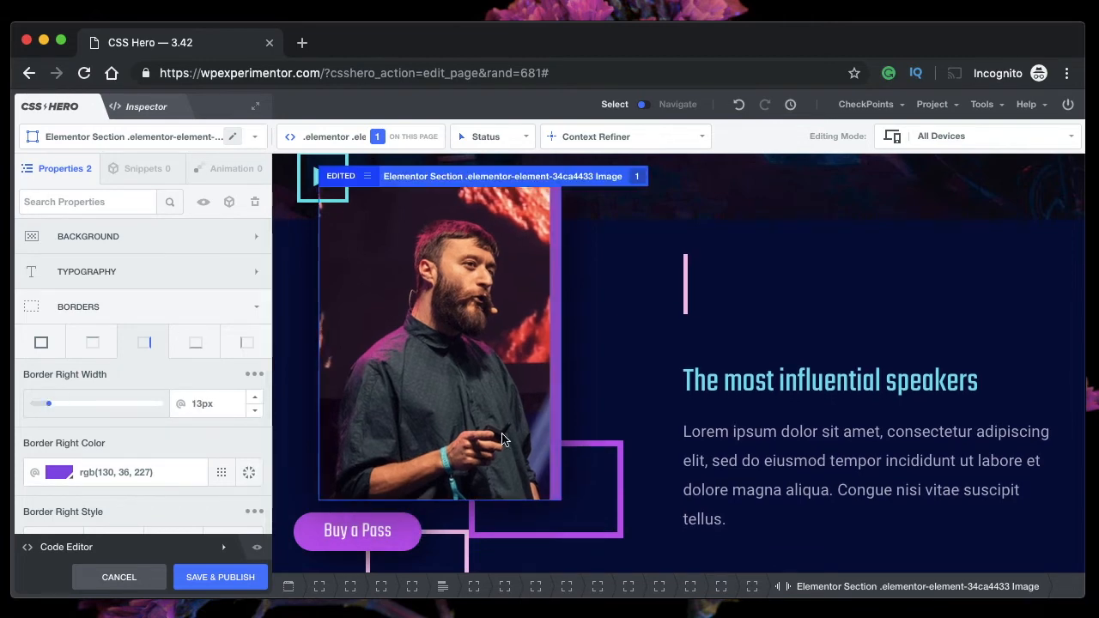
# Give the speaker image a 12px bottom border in the dotted style.
pyautogui.click(182, 347)
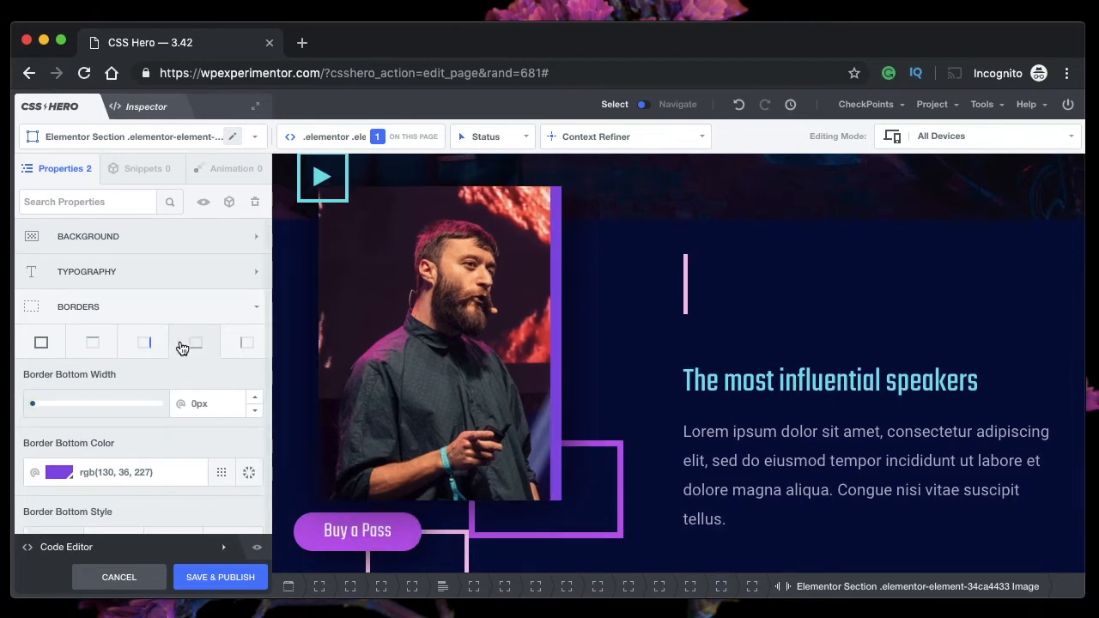
pyautogui.moveTo(38, 405)
pyautogui.mouseDown()
pyautogui.moveTo(63, 404)
pyautogui.moveTo(48, 405)
pyautogui.mouseUp()
pyautogui.scroll(-3, 147, 404)
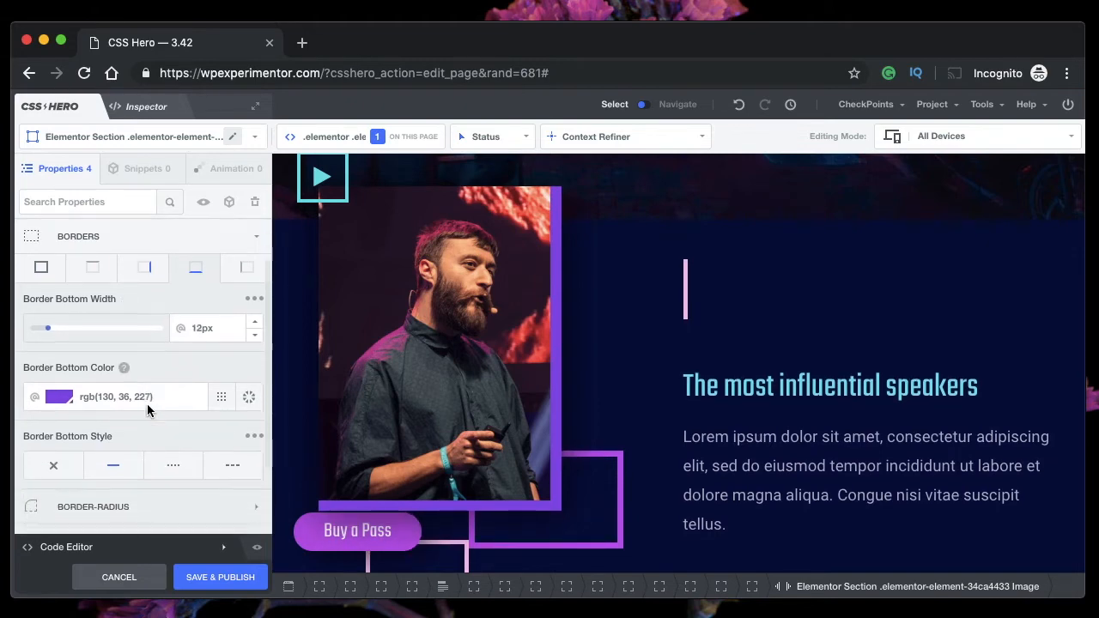
pyautogui.click(172, 452)
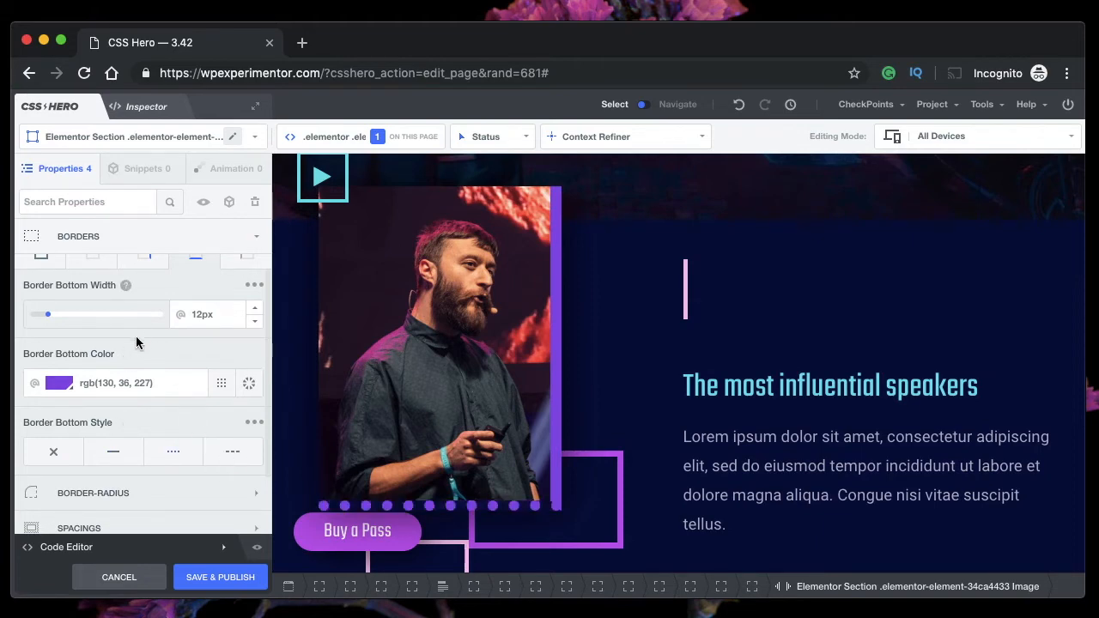
# Change the style of the speaker image's right border to dashed.
pyautogui.scroll(2, 137, 331)
pyautogui.click(144, 298)
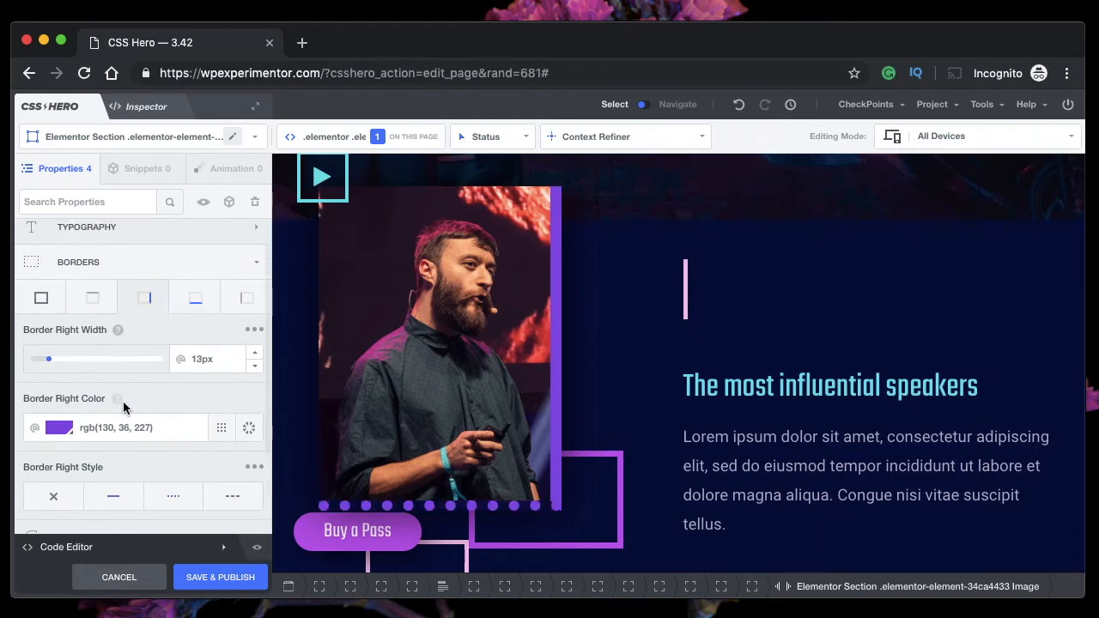
pyautogui.scroll(-2, 125, 409)
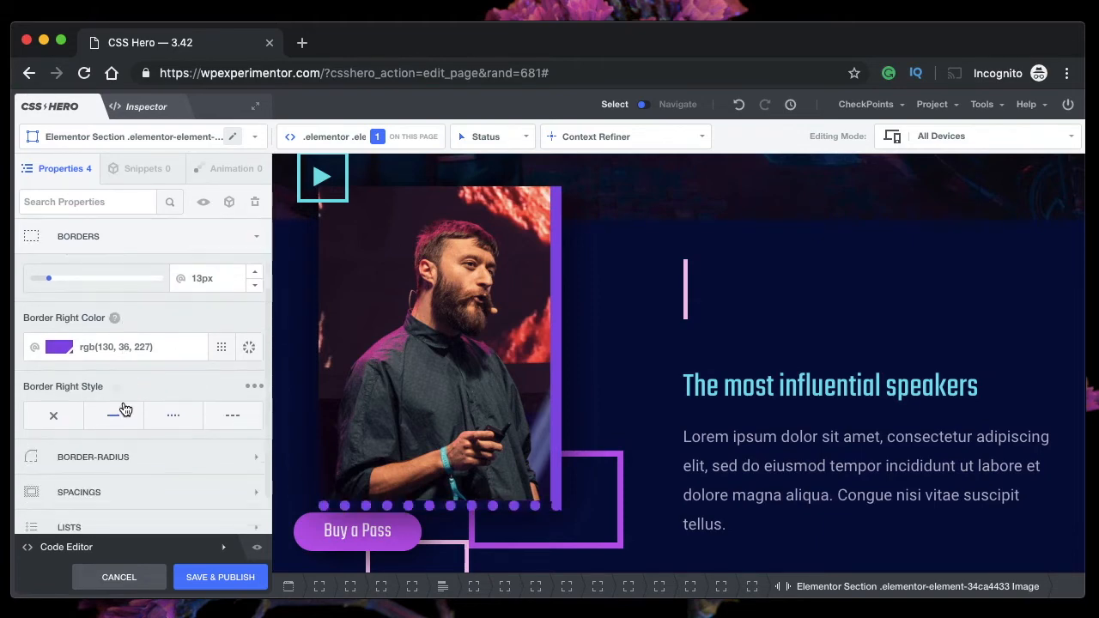
pyautogui.click(60, 419)
pyautogui.click(232, 420)
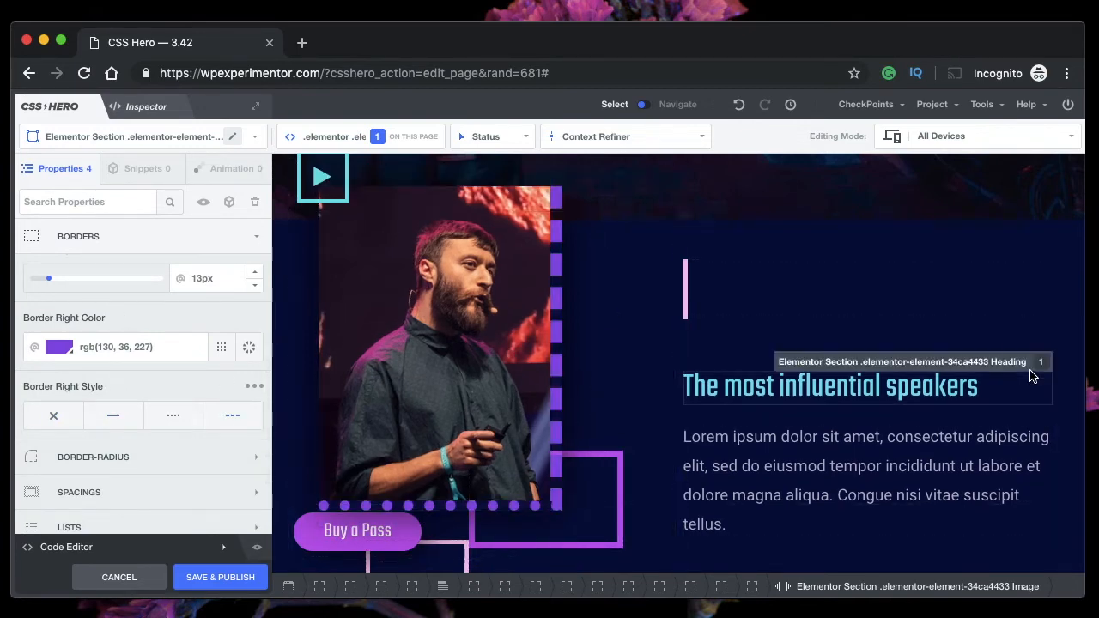
# Round all corners of the speaker image with a border radius of 300px.
pyautogui.scroll(-2, 158, 337)
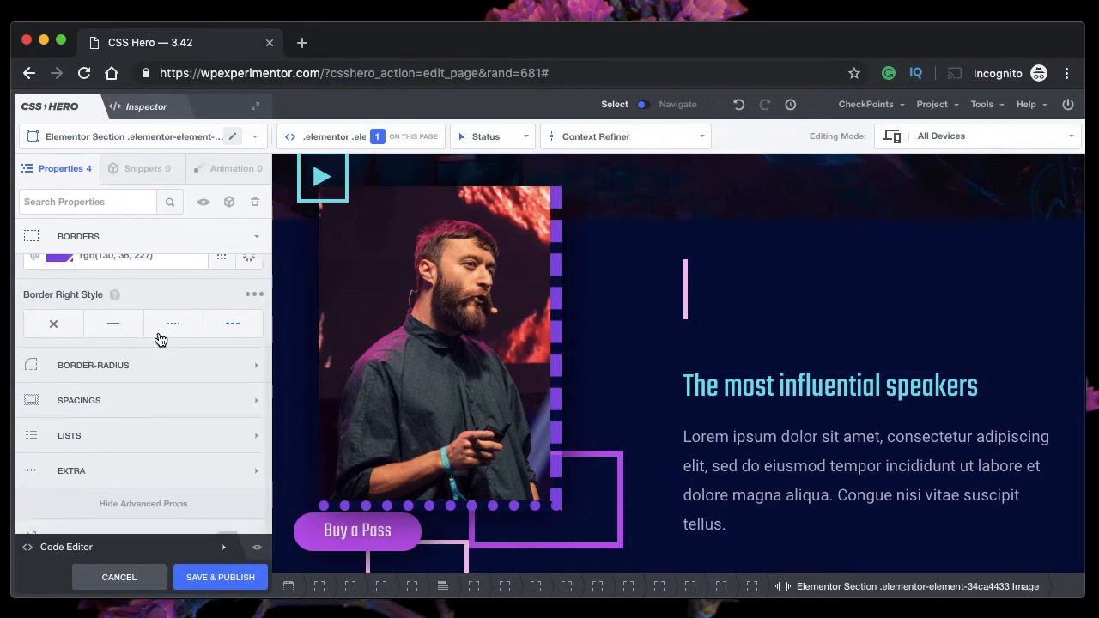
pyautogui.click(133, 365)
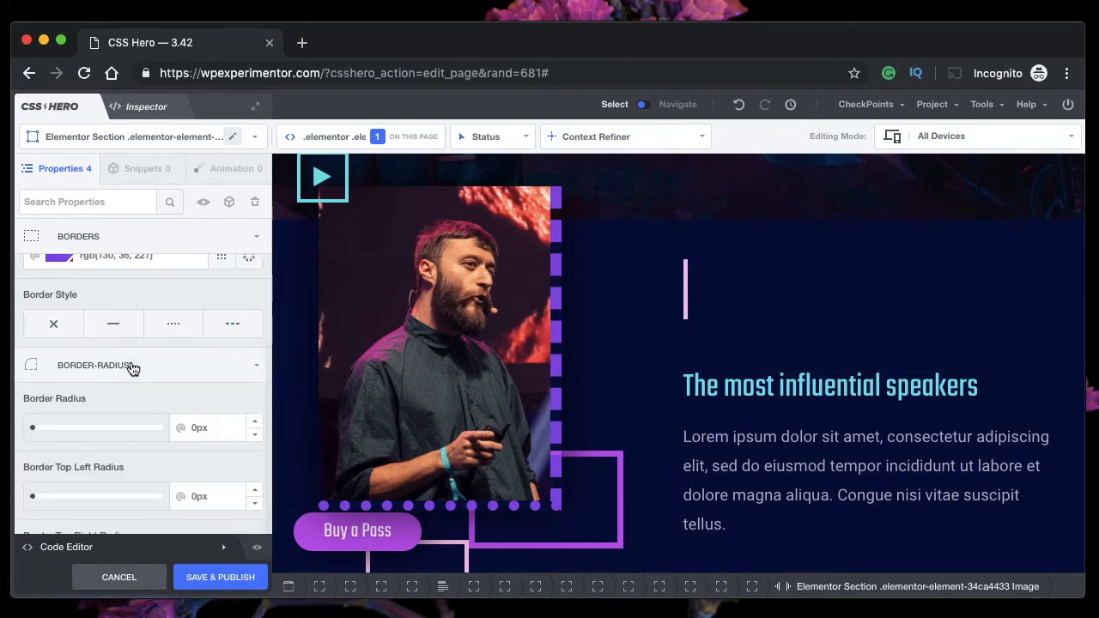
pyautogui.scroll(-2, 131, 365)
pyautogui.click(35, 360)
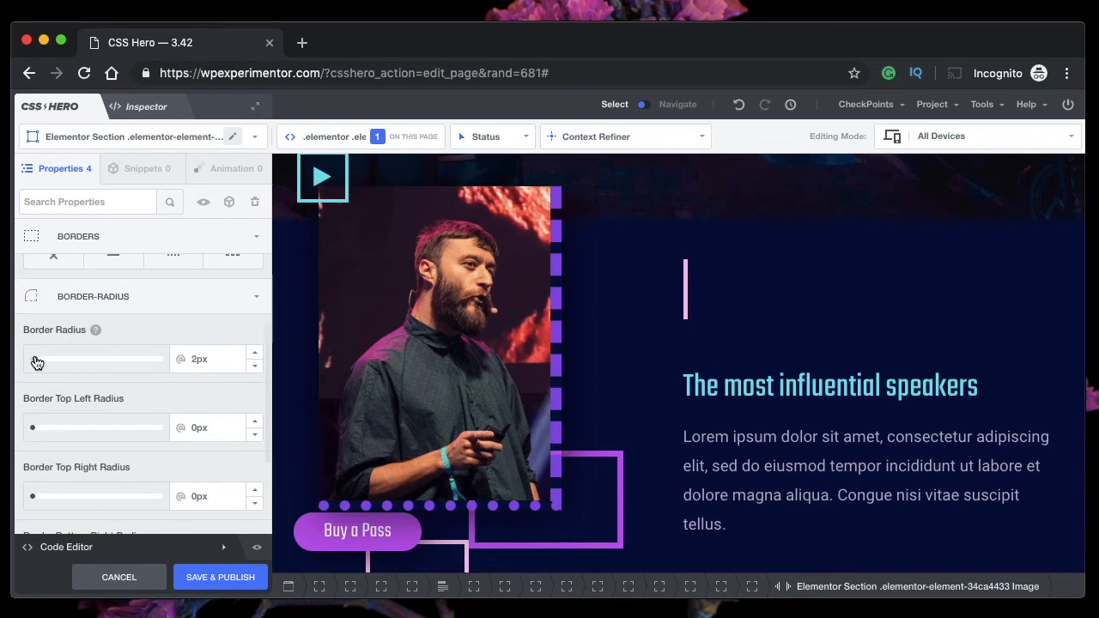
pyautogui.moveTo(42, 364); pyautogui.dragTo(163, 370)
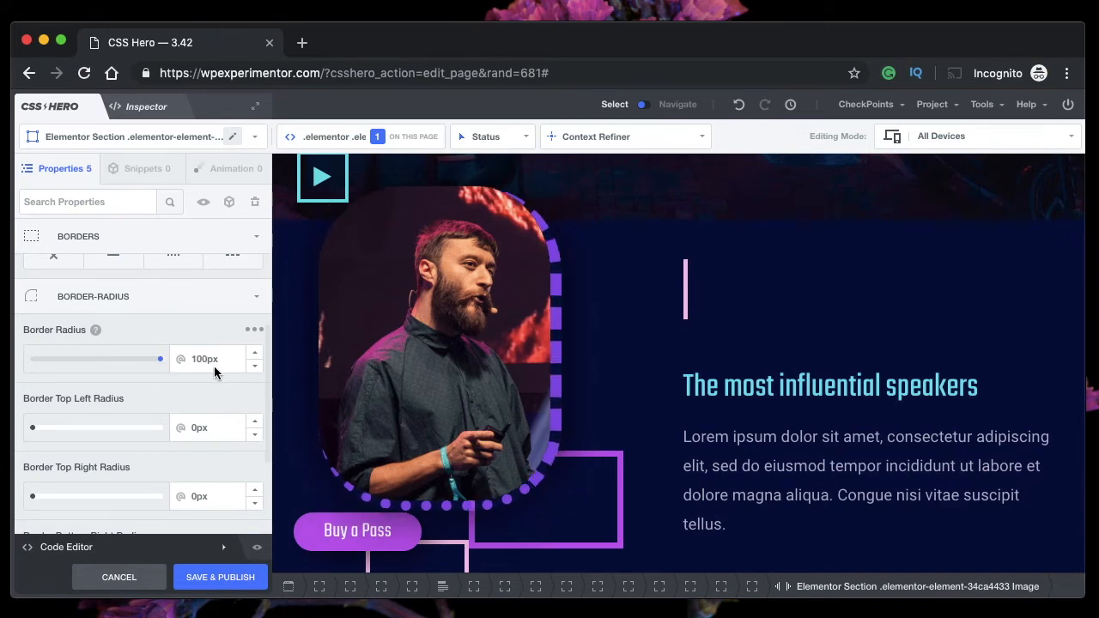
pyautogui.click(256, 354)
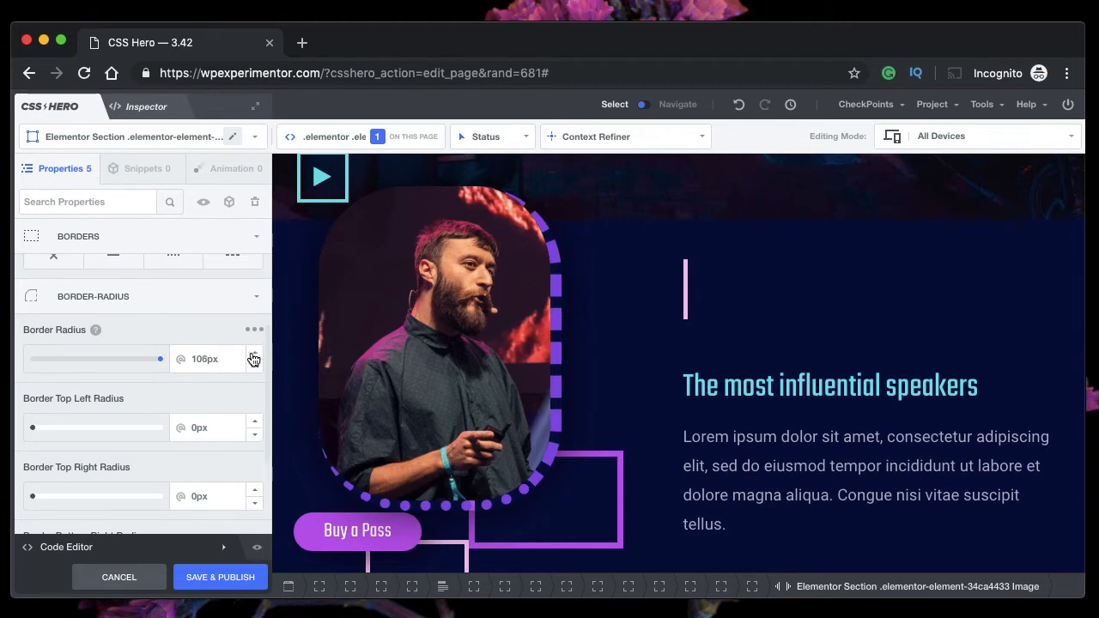
pyautogui.doubleClick(199, 361)
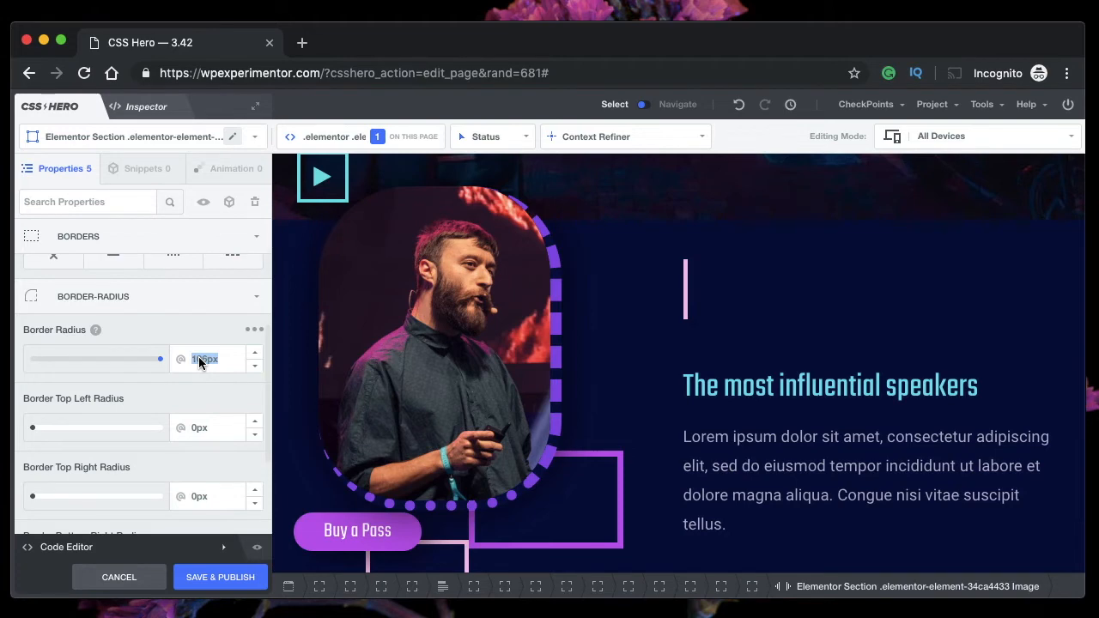
pyautogui.write('300')
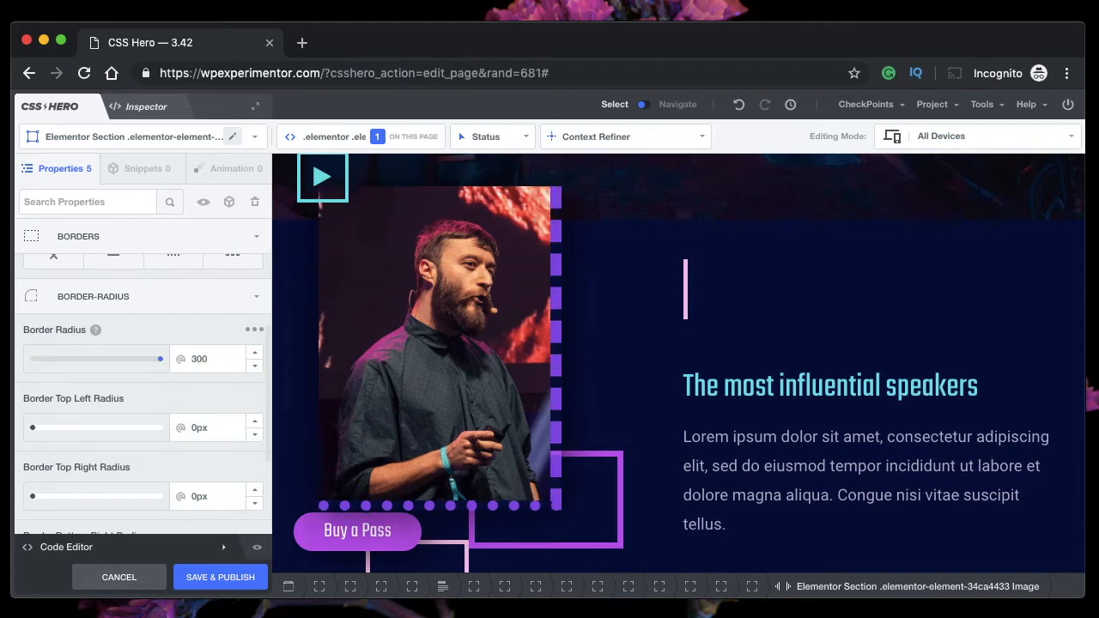
pyautogui.write('px')
pyautogui.press('Return')
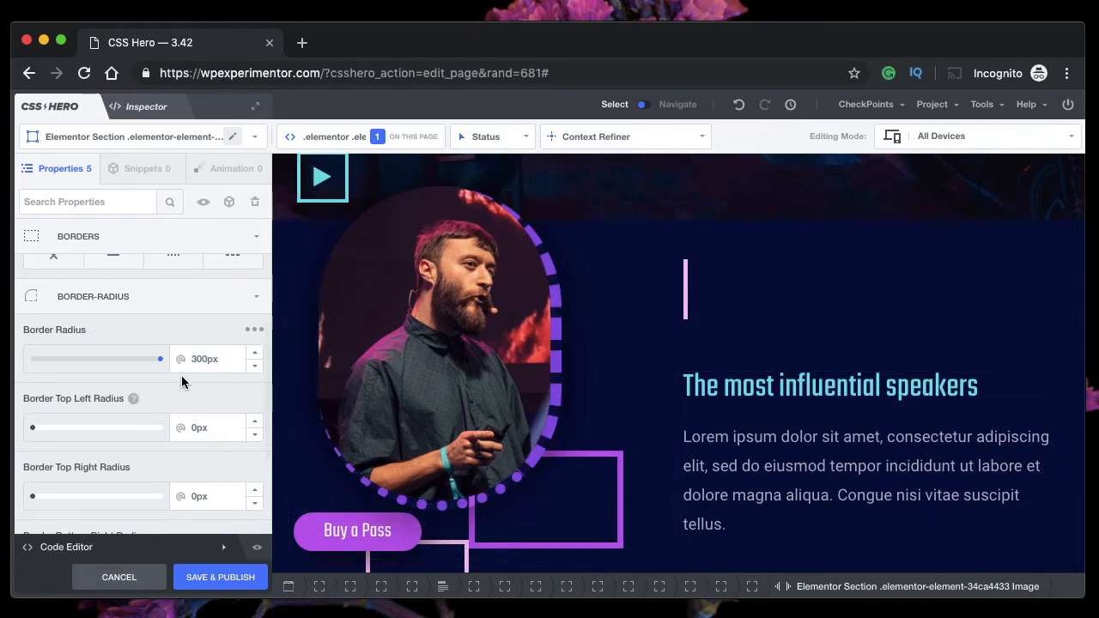
pyautogui.click(206, 364)
pyautogui.scroll(3, 196, 354)
pyautogui.scroll(-4, 196, 354)
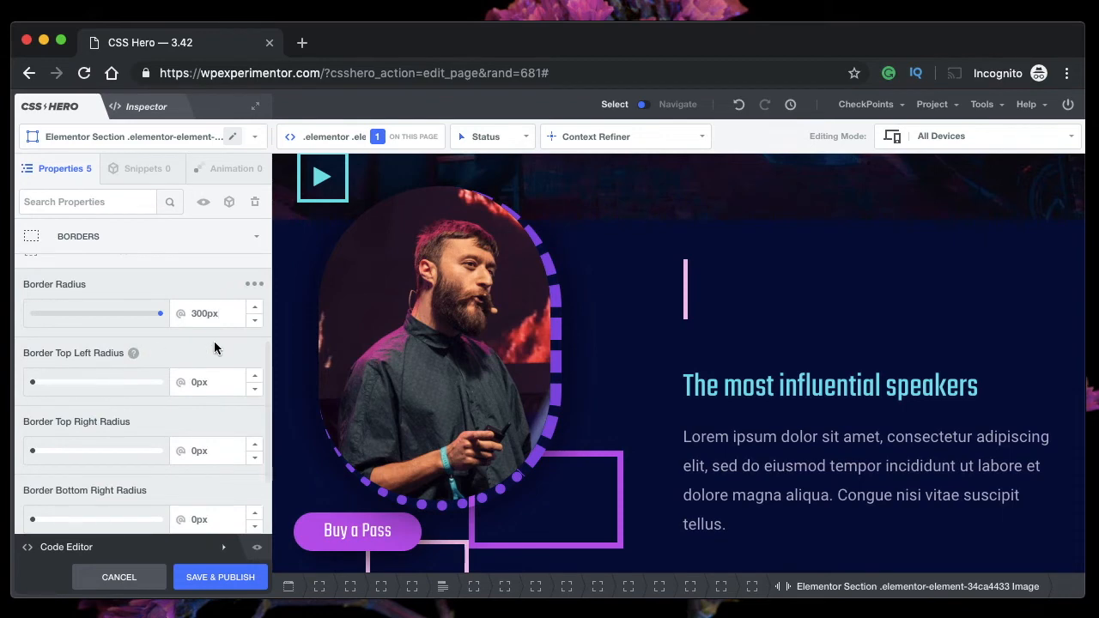
# Reset the speaker image's overall border radius, and try rounding only its top-left corner before resetting that radius too.
pyautogui.click(254, 284)
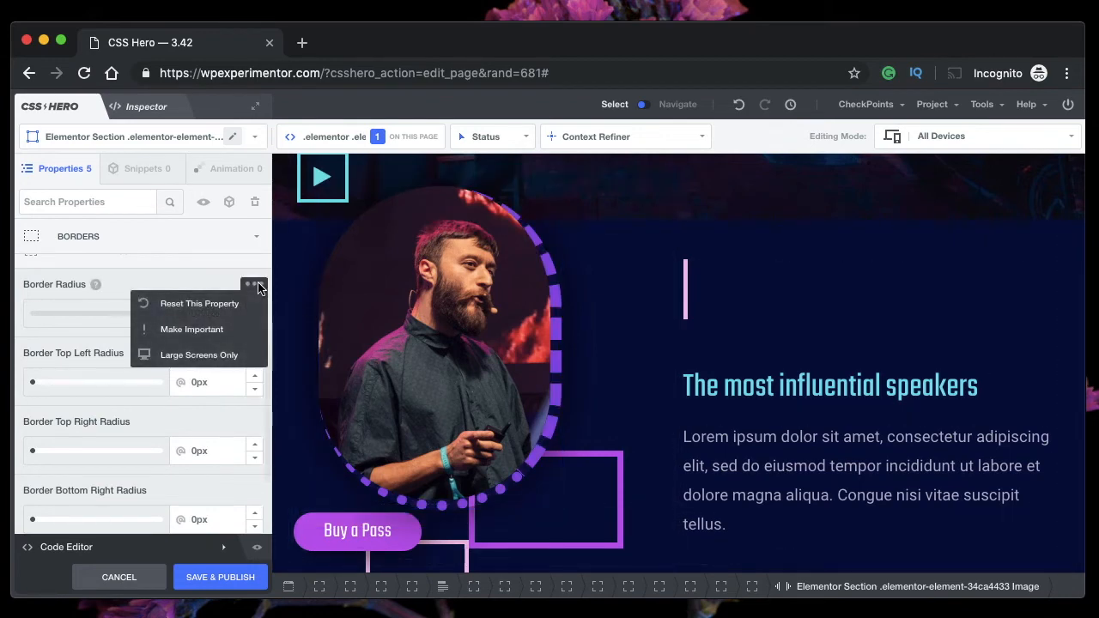
pyautogui.click(199, 304)
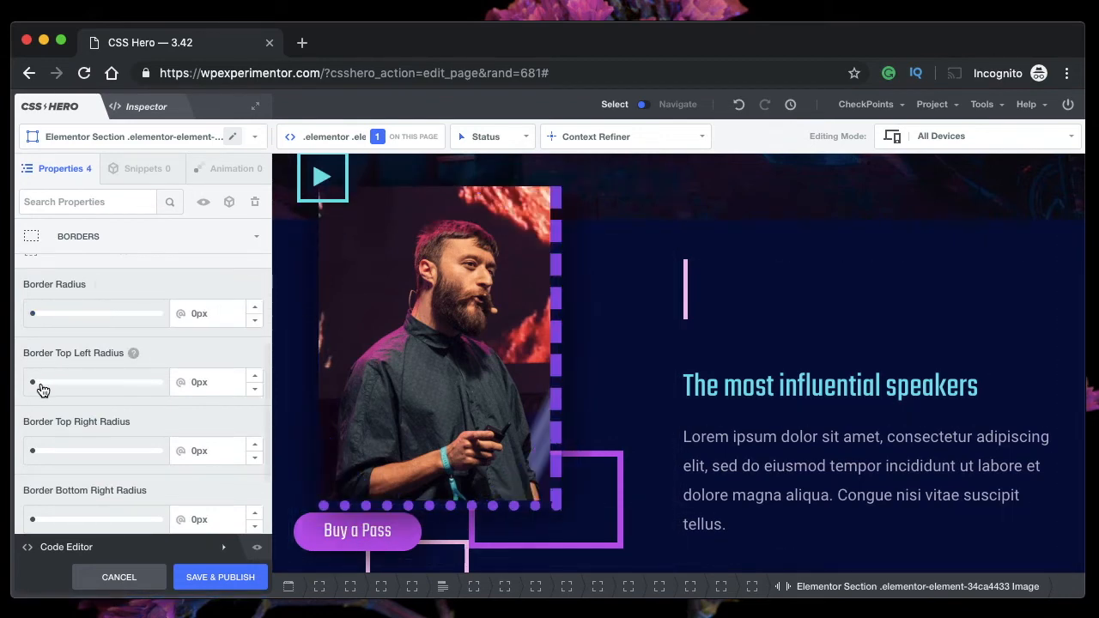
pyautogui.moveTo(54, 385); pyautogui.dragTo(122, 388)
pyautogui.click(254, 352)
pyautogui.click(219, 379)
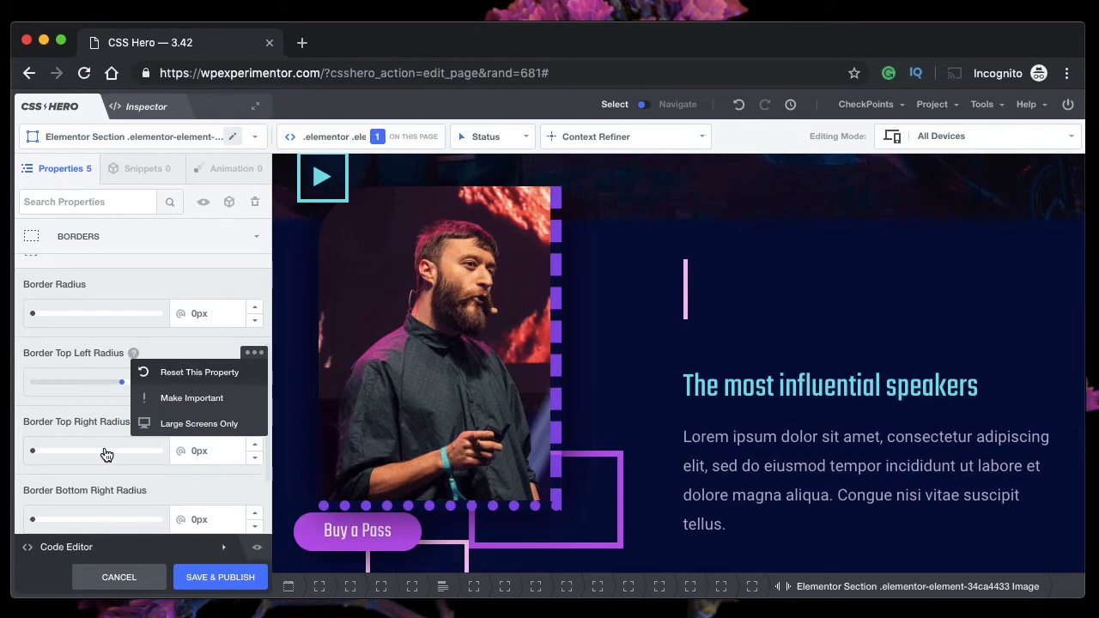
# Give the paragraph under "The most influential speakers" a font size of 26px and a line height of 55px.
pyautogui.scroll(-2, 106, 454)
pyautogui.scroll(-4, 140, 392)
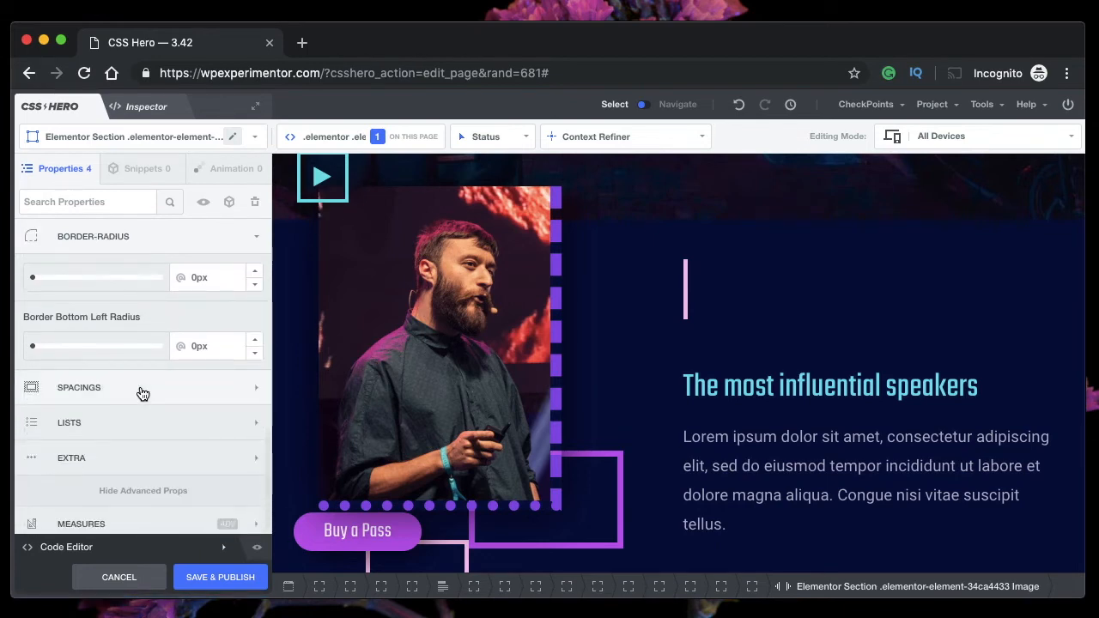
pyautogui.scroll(-2, 142, 393)
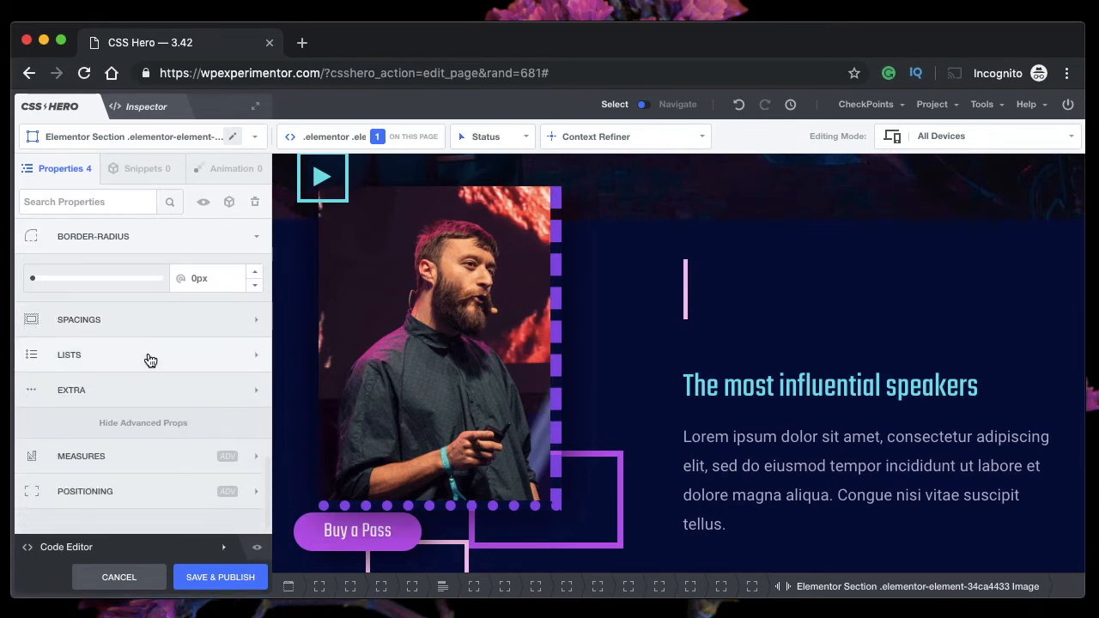
pyautogui.scroll(-3, 645, 374)
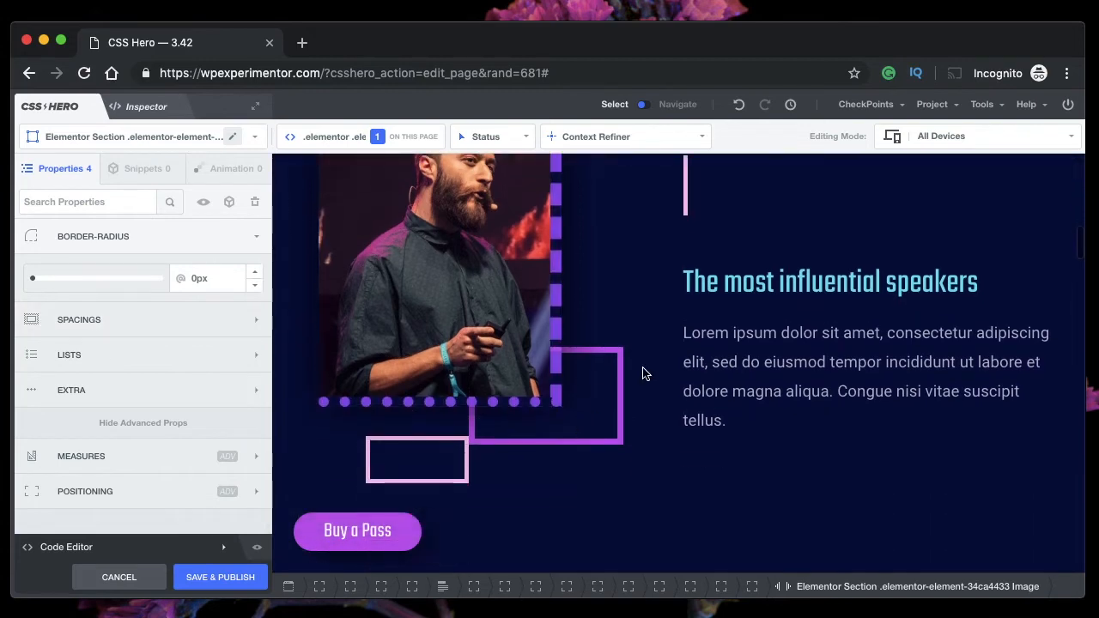
pyautogui.click(822, 371)
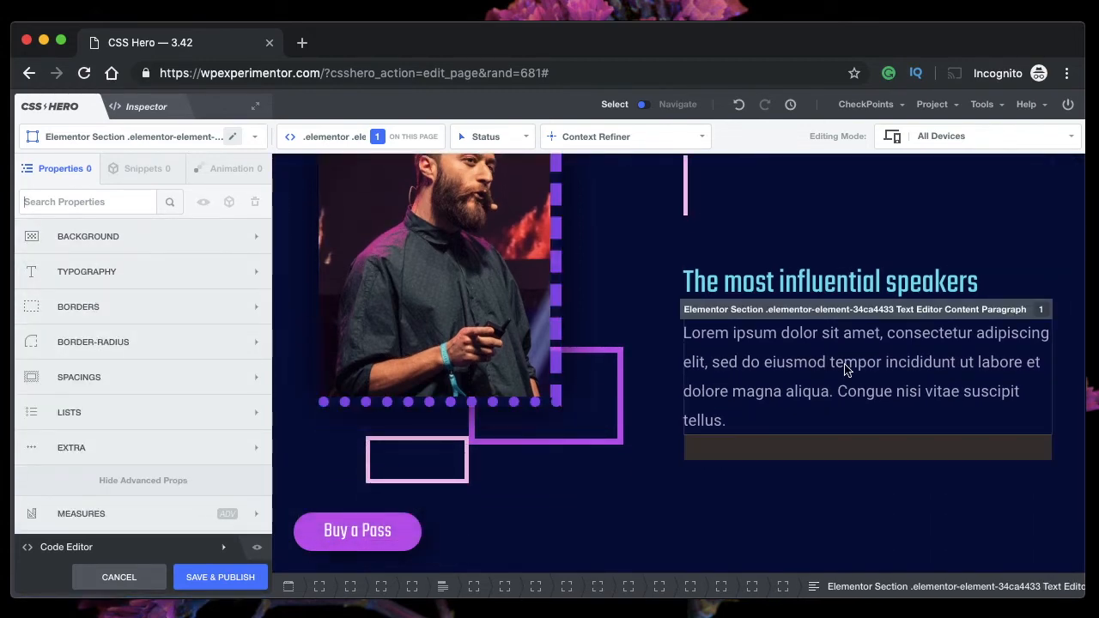
pyautogui.click(104, 273)
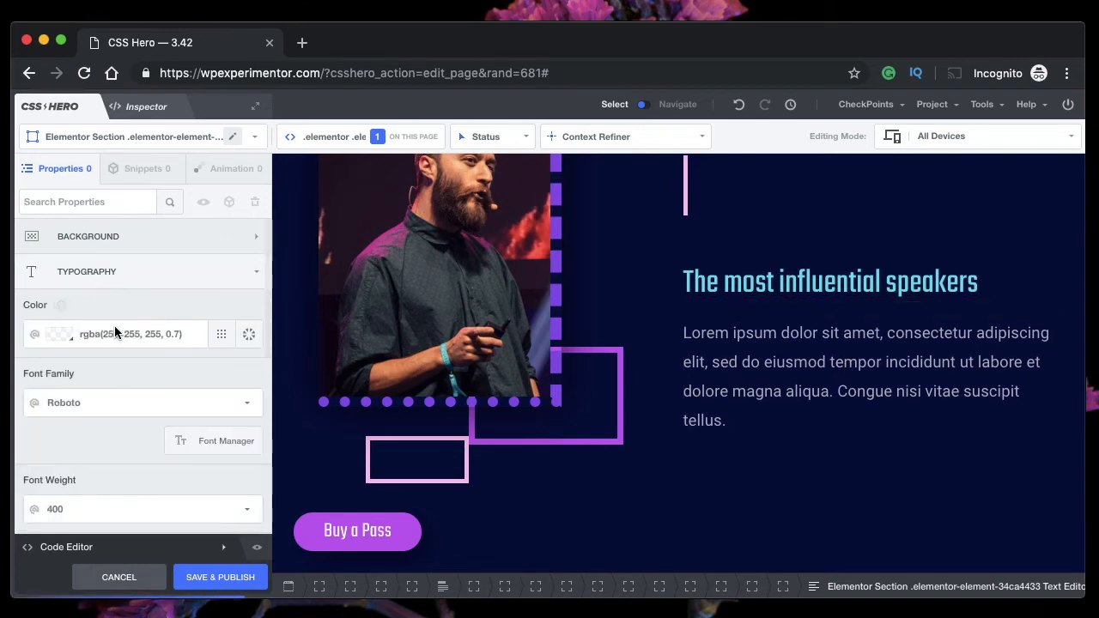
pyautogui.scroll(-5, 114, 325)
pyautogui.scroll(1, 116, 331)
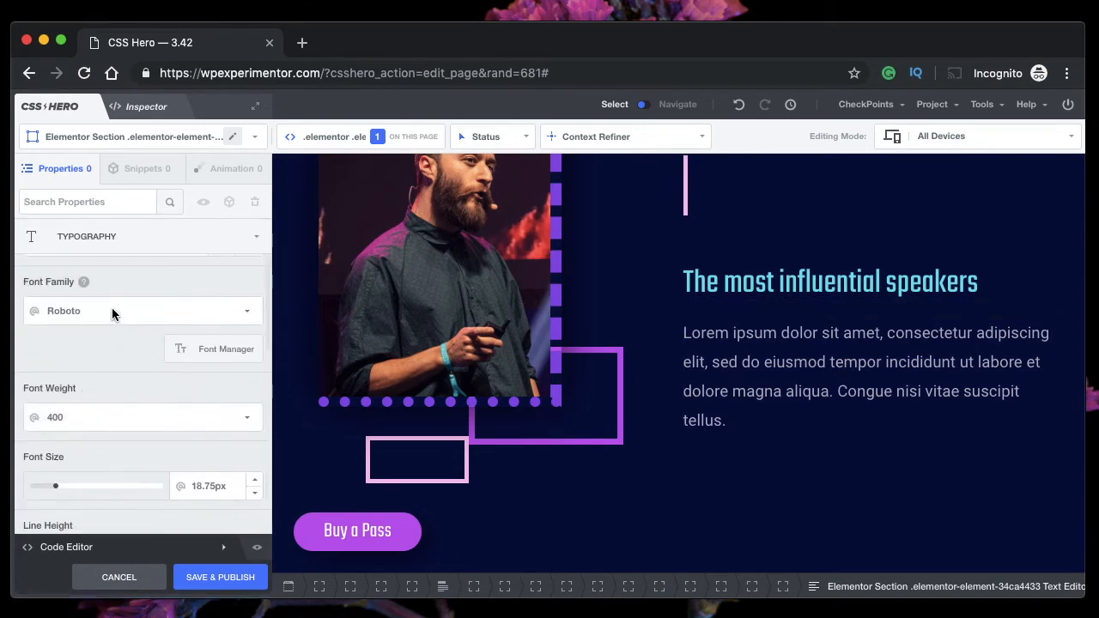
pyautogui.scroll(-1, 129, 361)
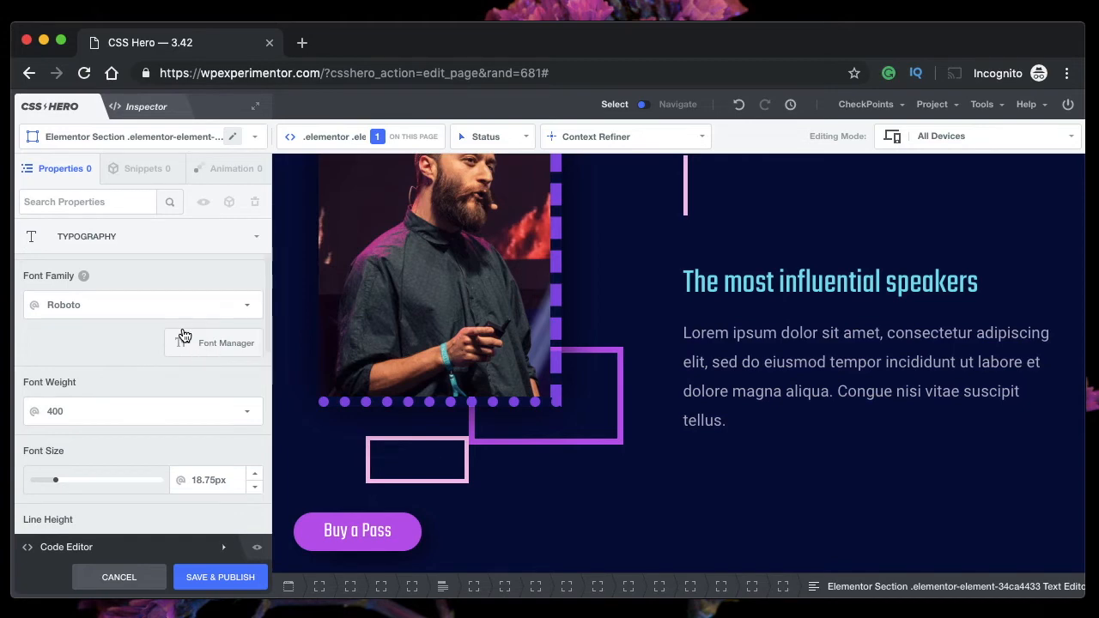
pyautogui.scroll(-3, 116, 357)
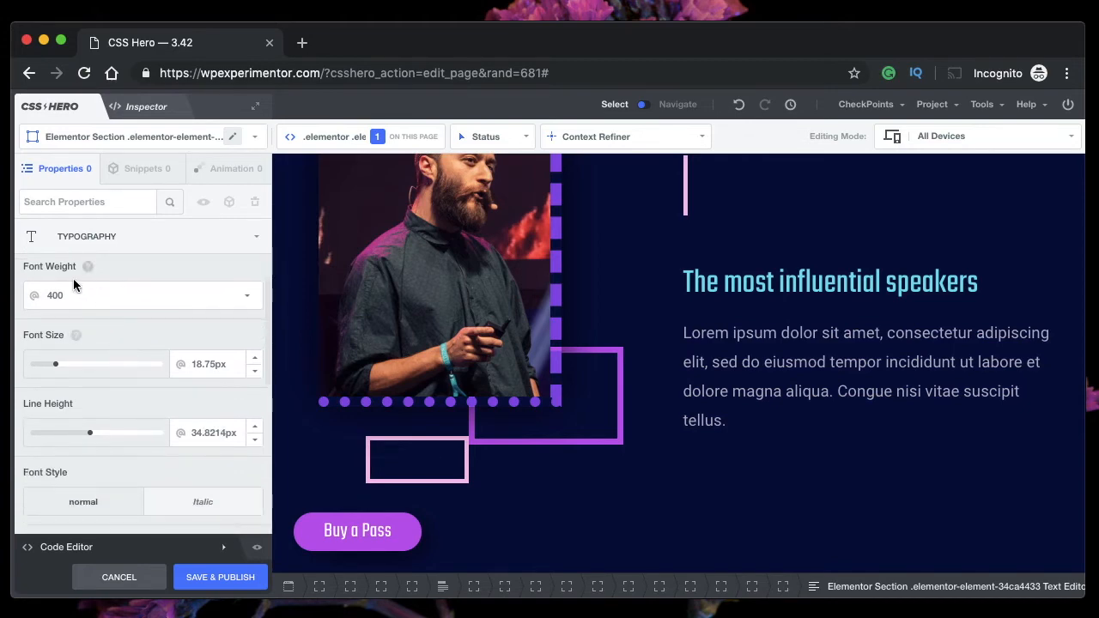
pyautogui.moveTo(56, 365); pyautogui.dragTo(67, 367)
pyautogui.scroll(-2, 119, 403)
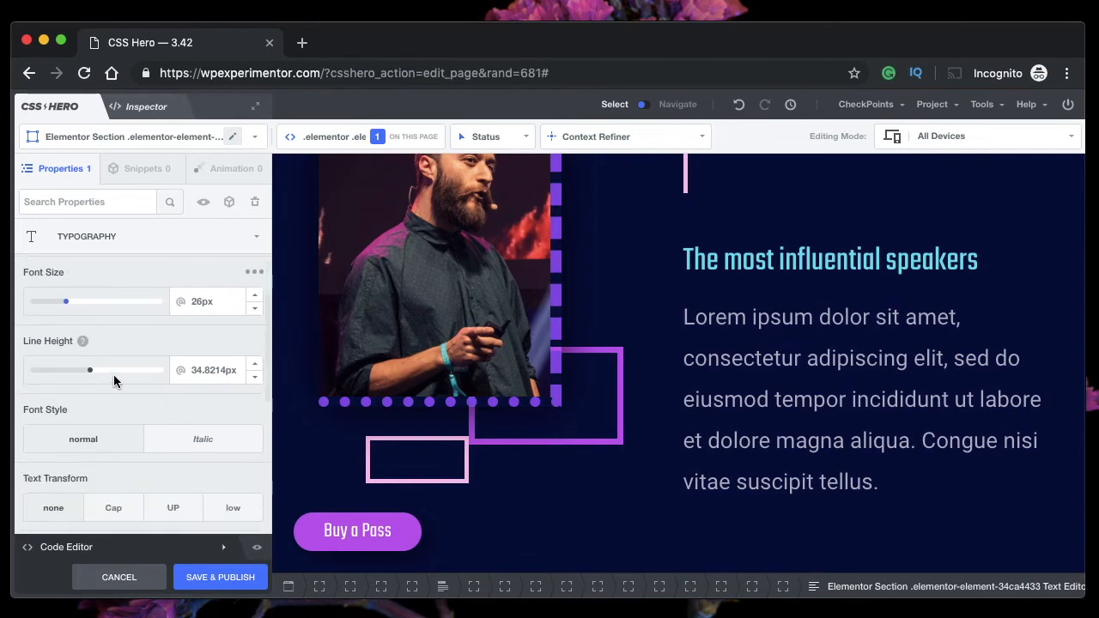
pyautogui.click(112, 373)
# Try the italic font style on the paragraph and set it back to normal.
pyautogui.scroll(-3, 74, 371)
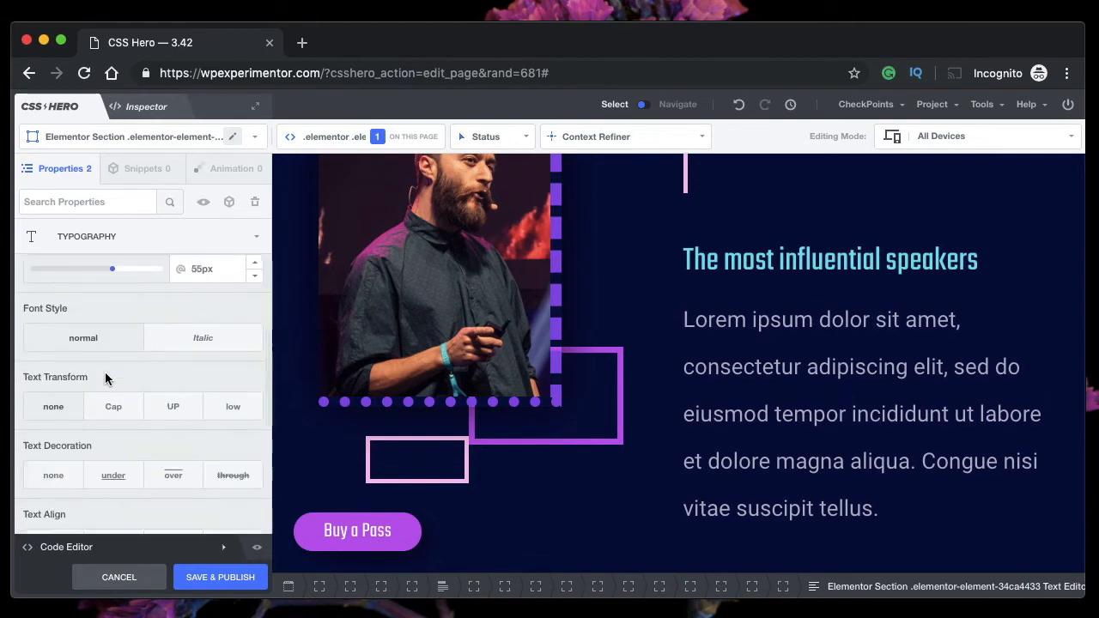
pyautogui.click(187, 331)
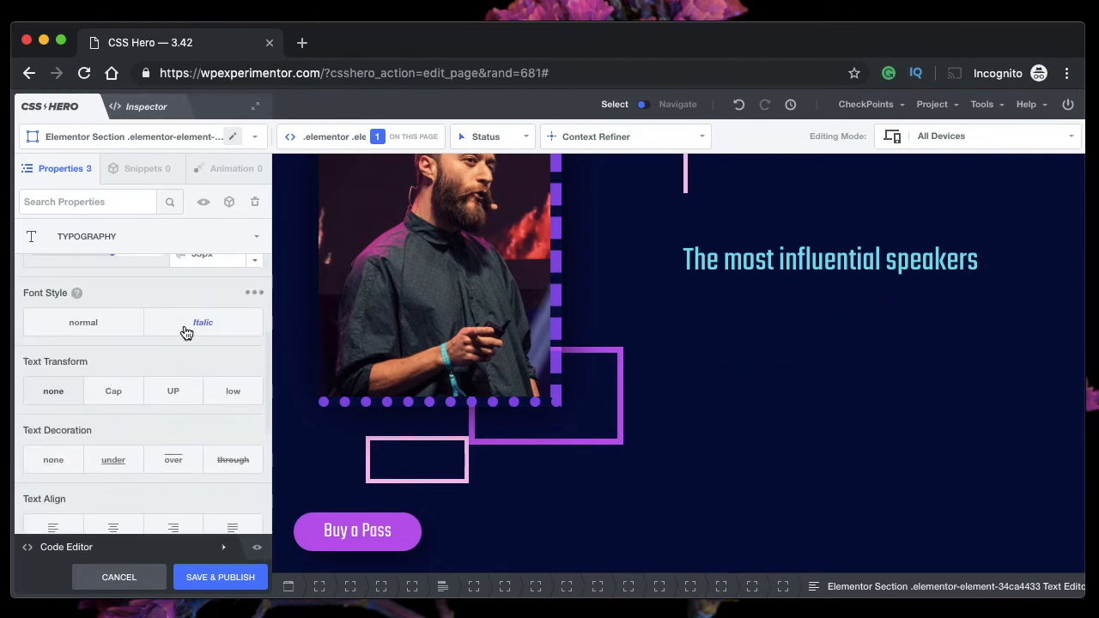
pyautogui.click(103, 335)
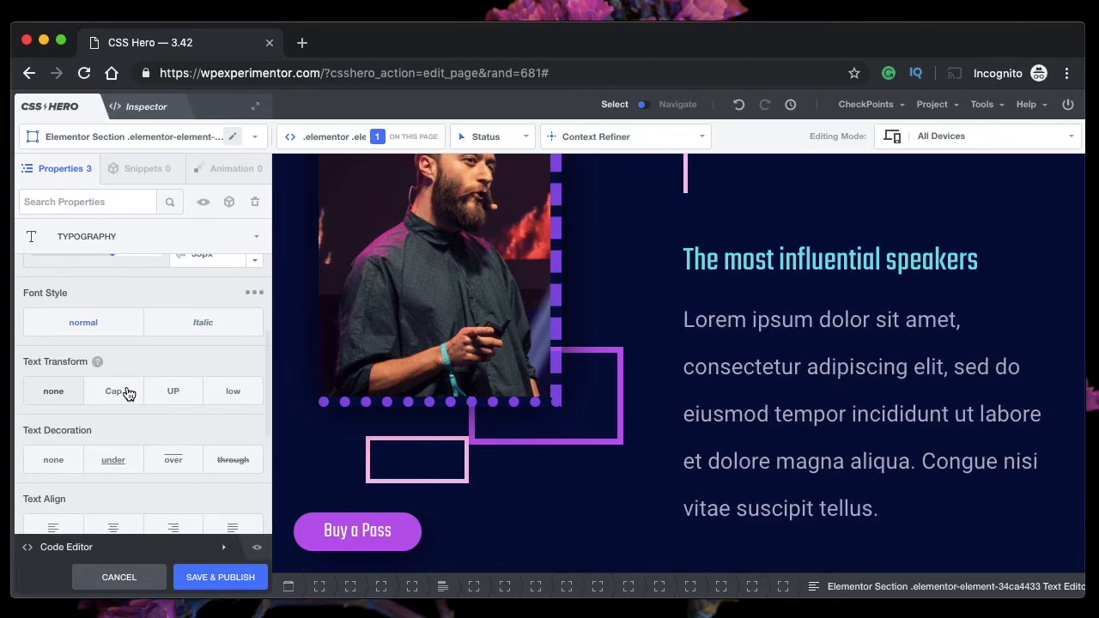
# Try the capitalized and uppercase text transforms on the paragraph, ending with lowercase.
pyautogui.click(127, 393)
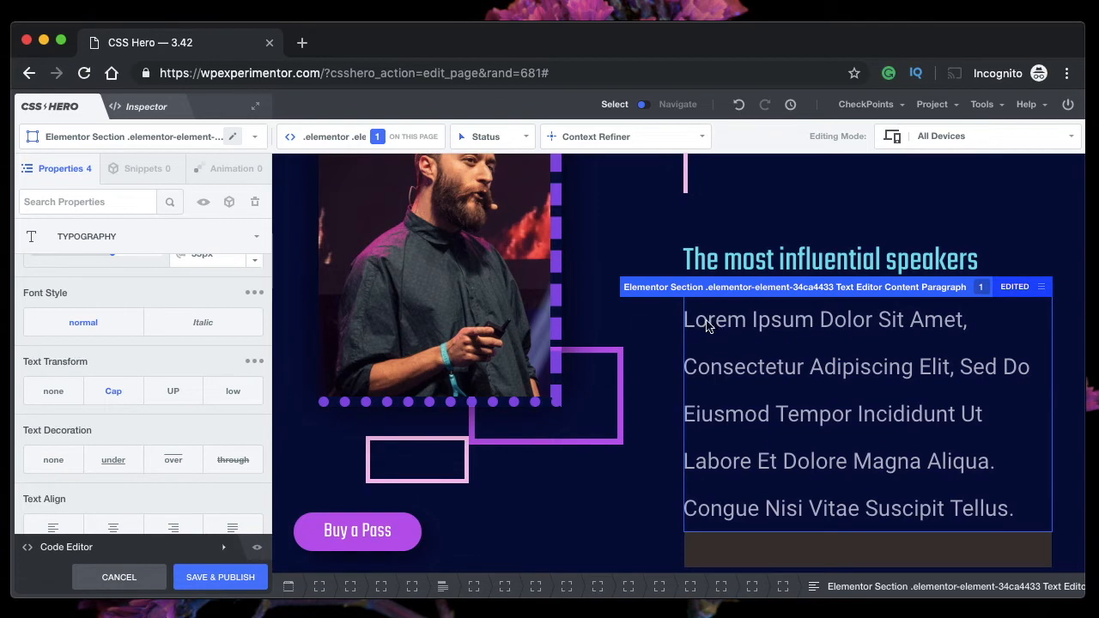
pyautogui.click(169, 393)
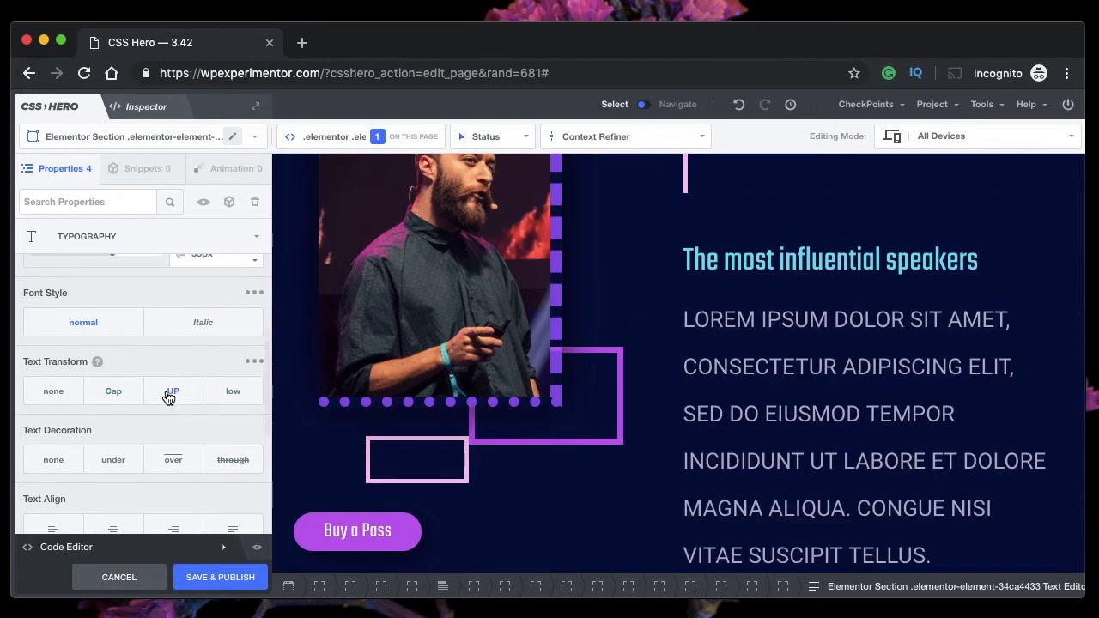
pyautogui.click(233, 394)
# Try justified, right, centered and left alignment on the paragraph, and reset its text alignment property.
pyautogui.scroll(-1, 81, 472)
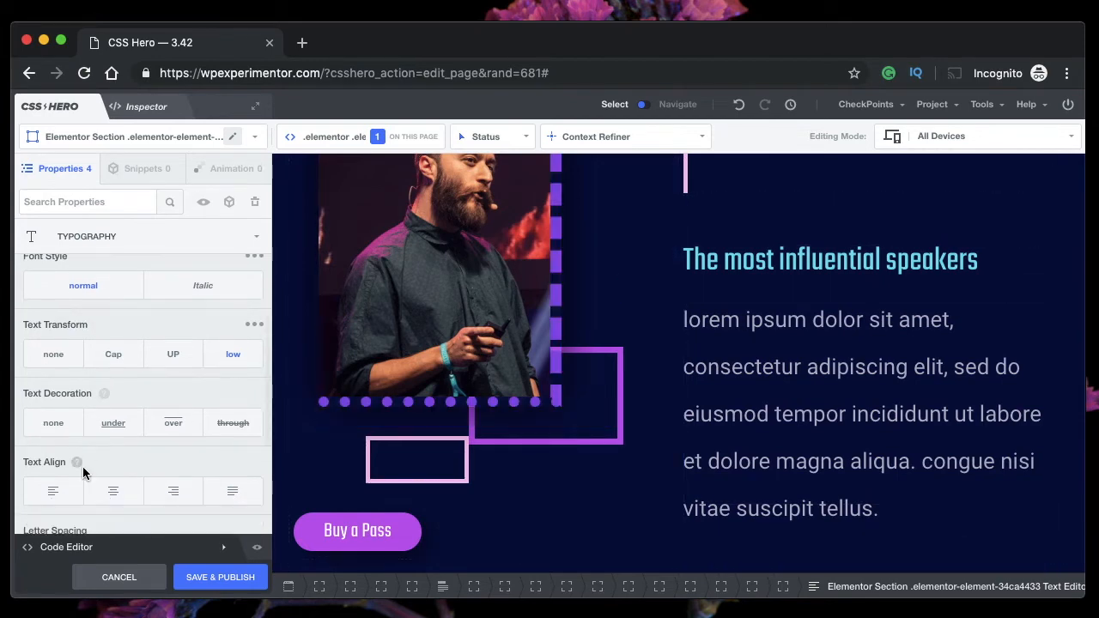
pyautogui.scroll(-3, 161, 459)
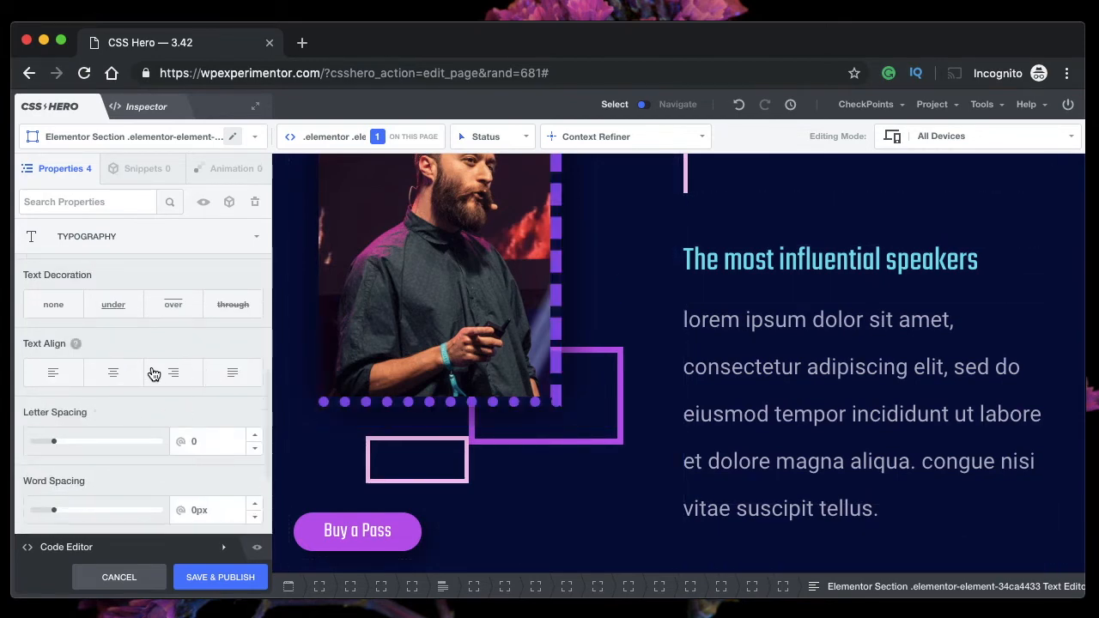
pyautogui.click(229, 373)
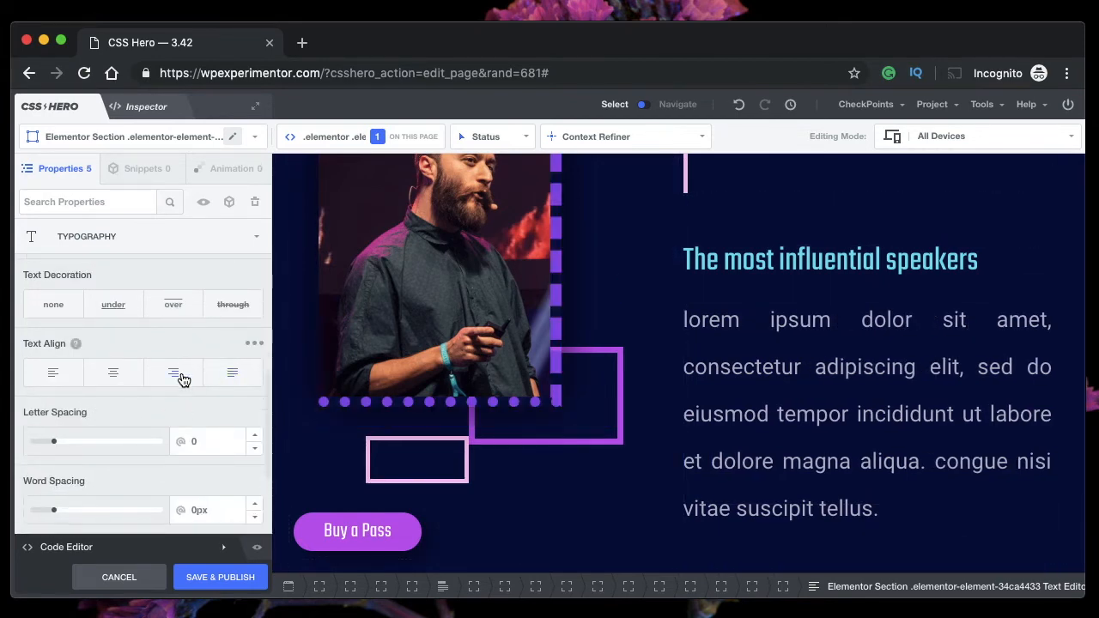
pyautogui.click(183, 380)
pyautogui.click(123, 380)
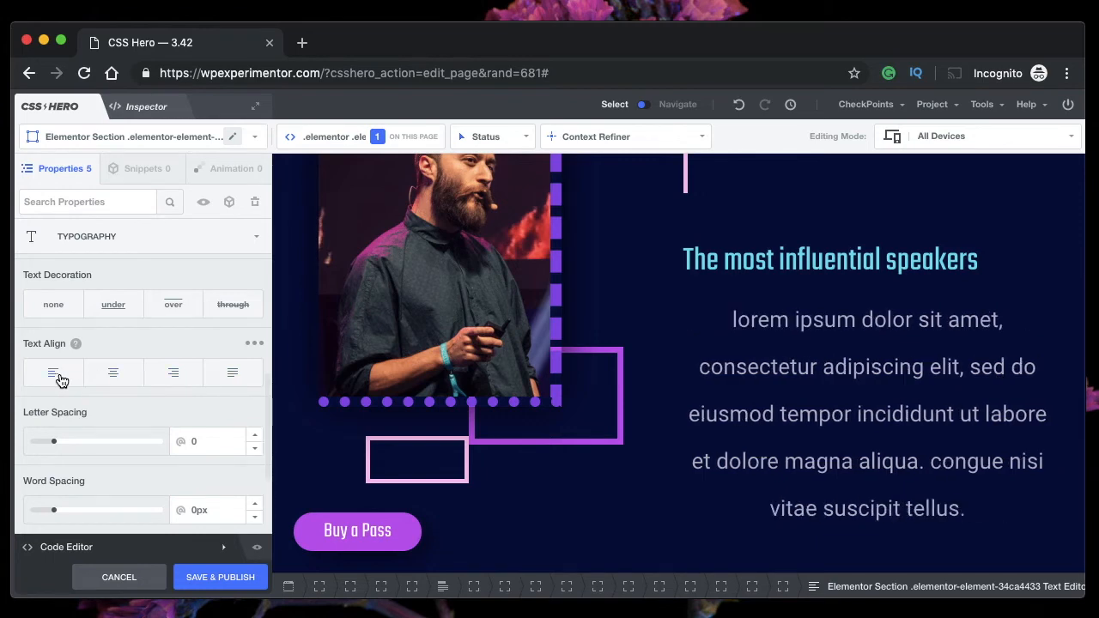
pyautogui.click(60, 380)
pyautogui.click(128, 387)
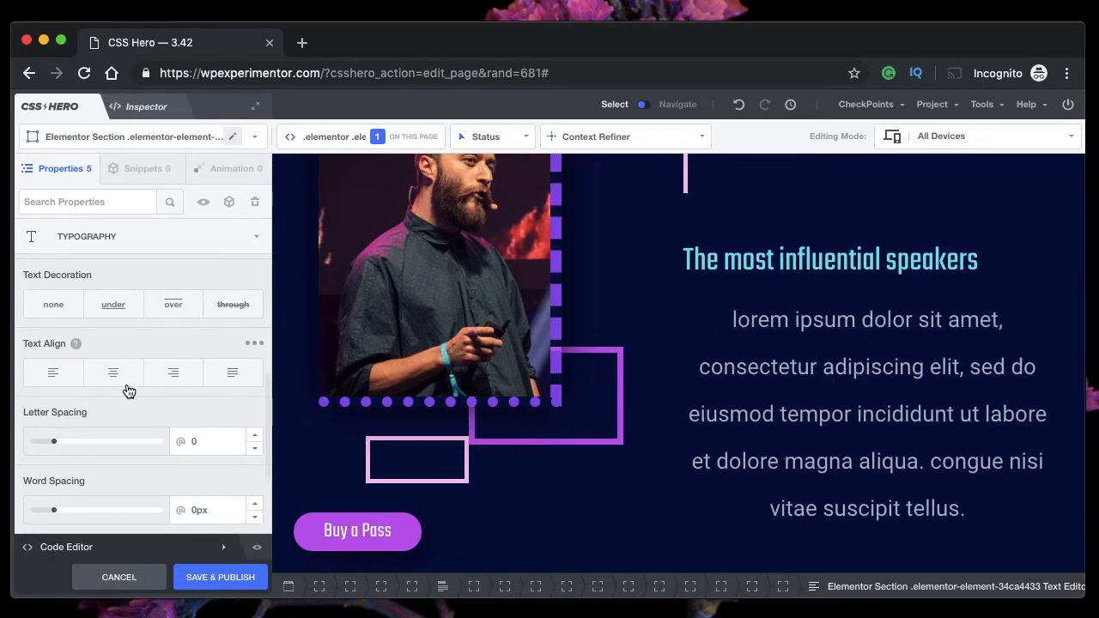
pyautogui.click(175, 370)
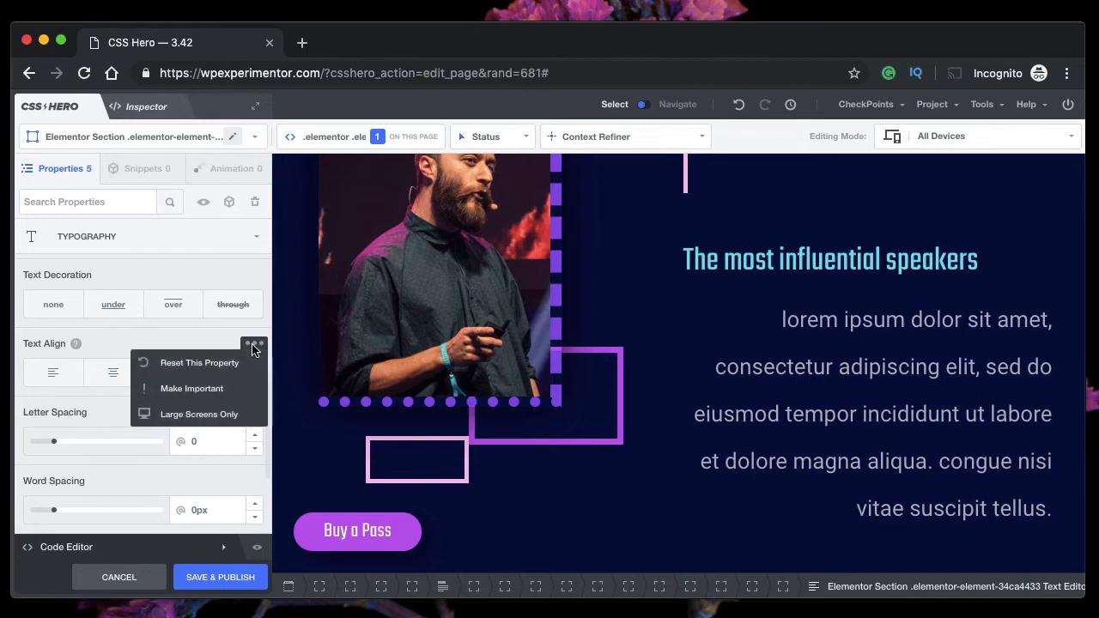
pyautogui.moveTo(254, 343)
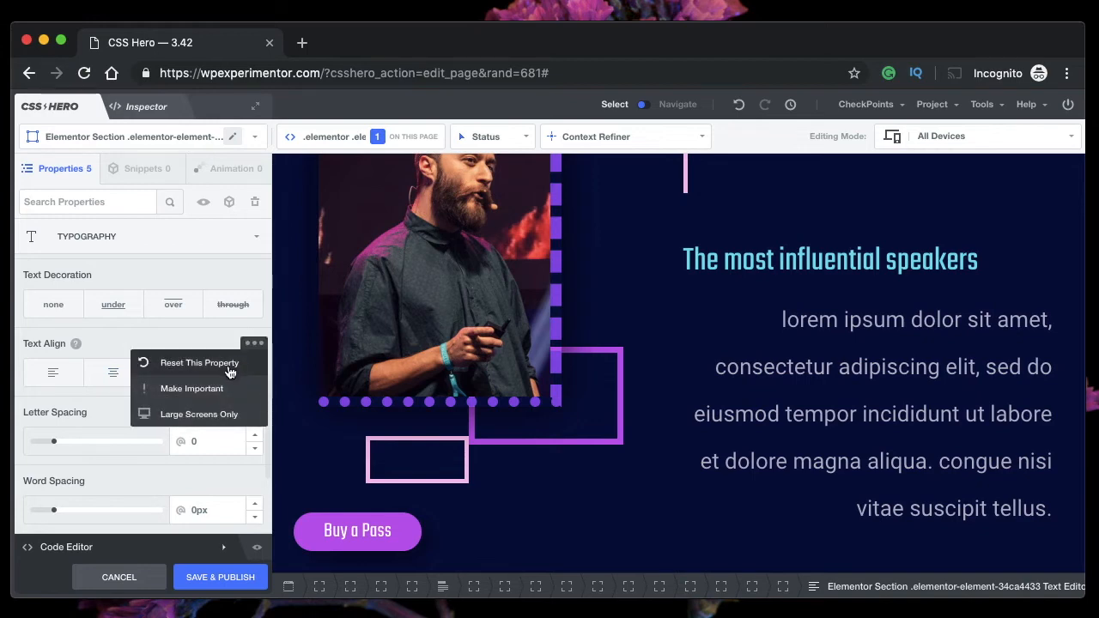
pyautogui.click(145, 363)
# Look over the remaining typography properties and discard all edits up to the latest published version.
pyautogui.scroll(-4, 51, 457)
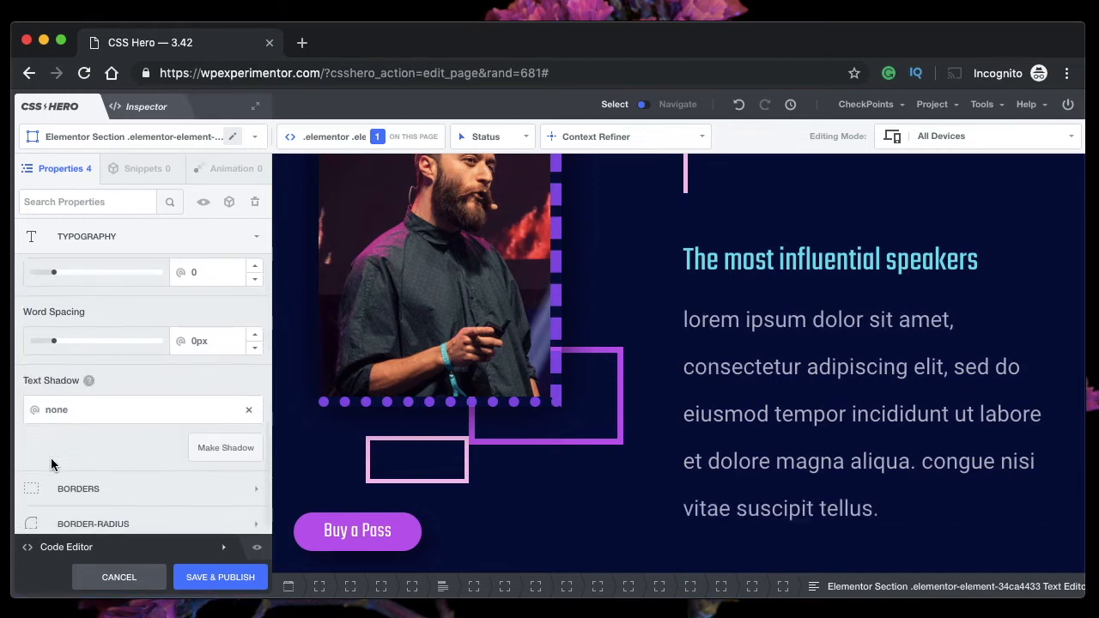
pyautogui.scroll(-2, 101, 360)
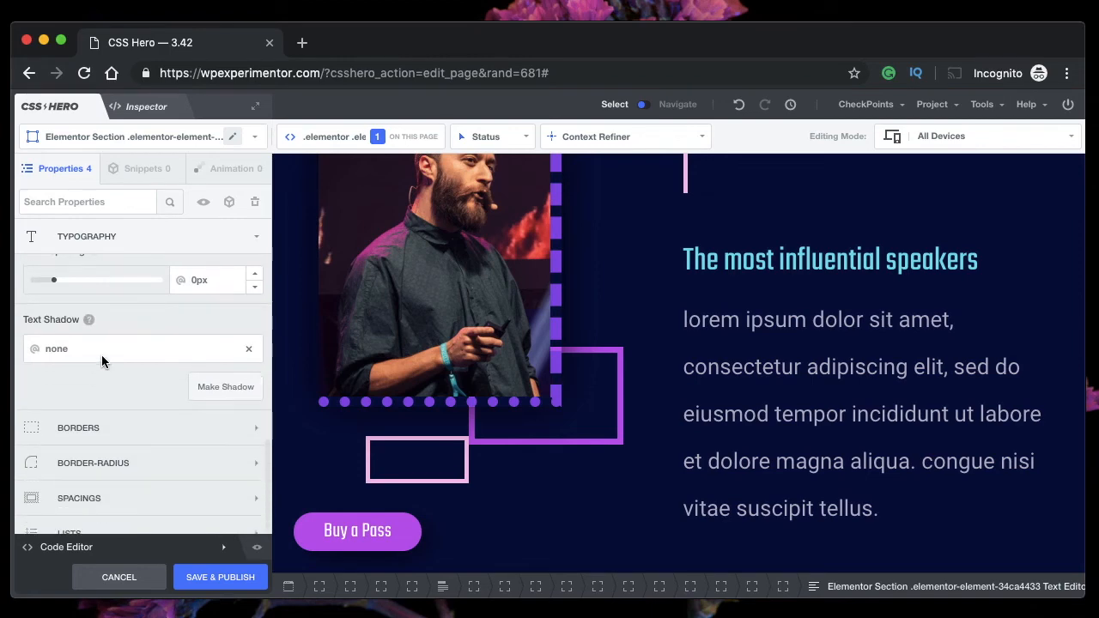
pyautogui.scroll(-4, 101, 361)
pyautogui.click(101, 579)
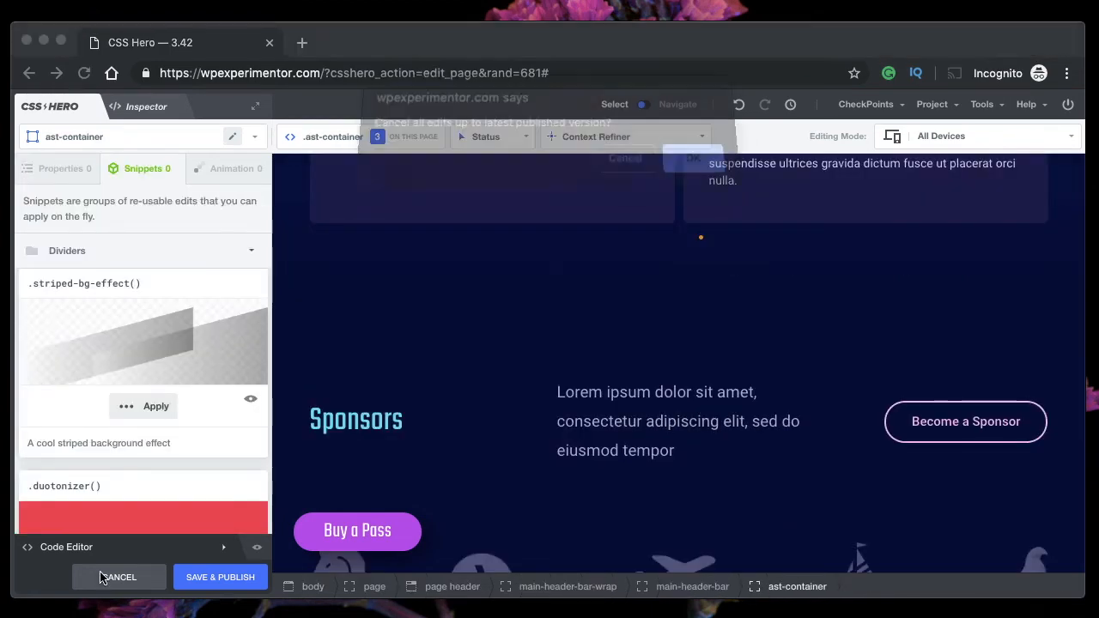
pyautogui.click(703, 175)
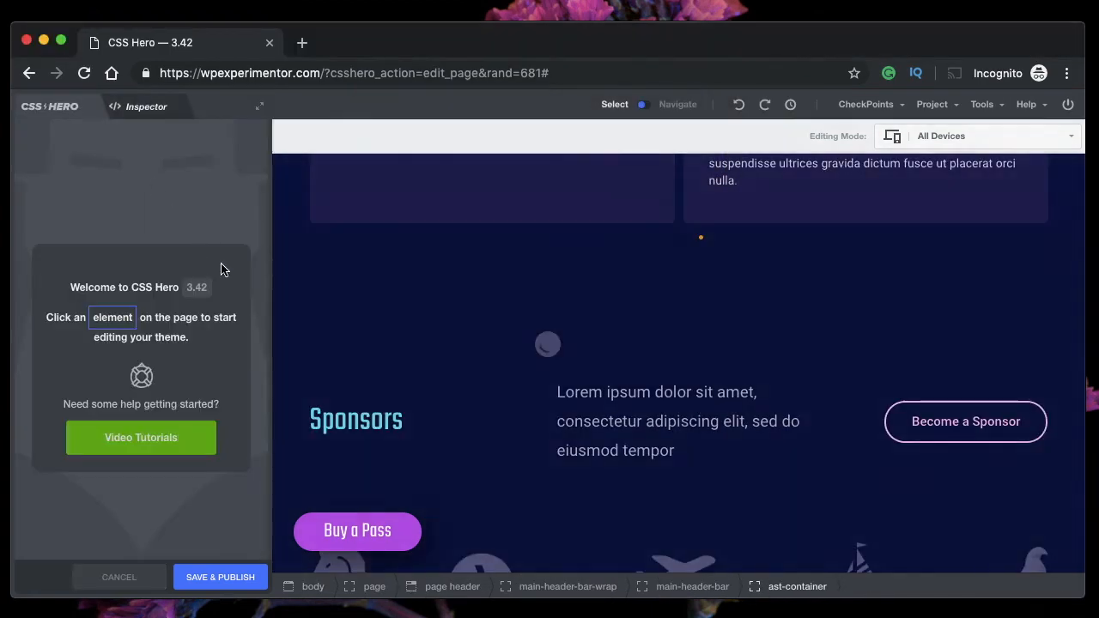
# Select the text block beside the "Sponsors" heading and browse the built-in snippets for it, including Dividers, Shadows and Utils.
pyautogui.click(513, 348)
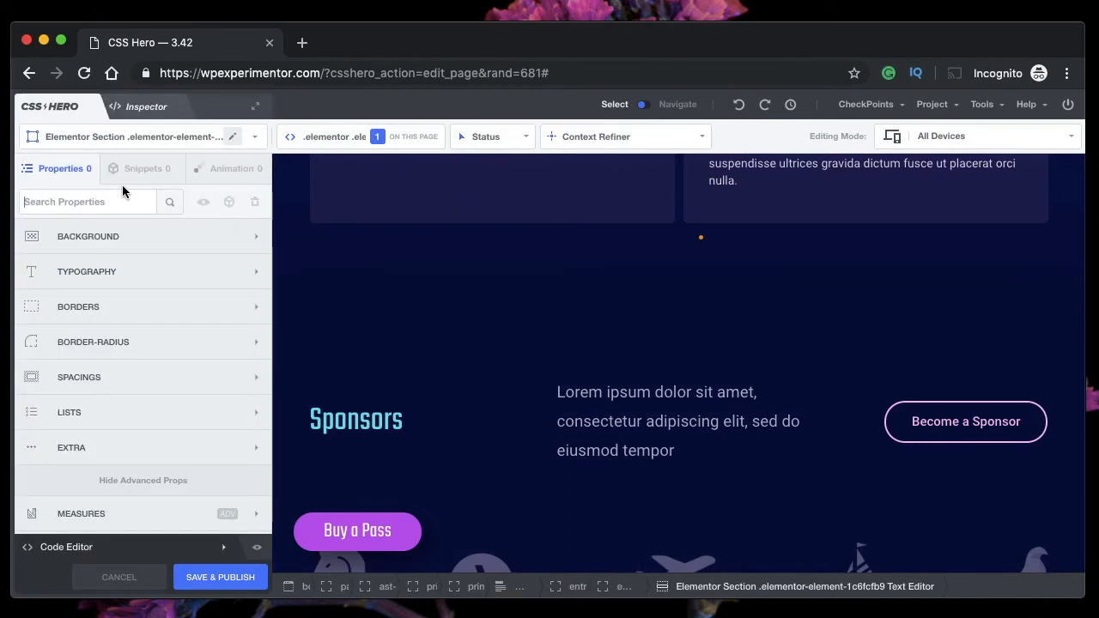
pyautogui.click(152, 178)
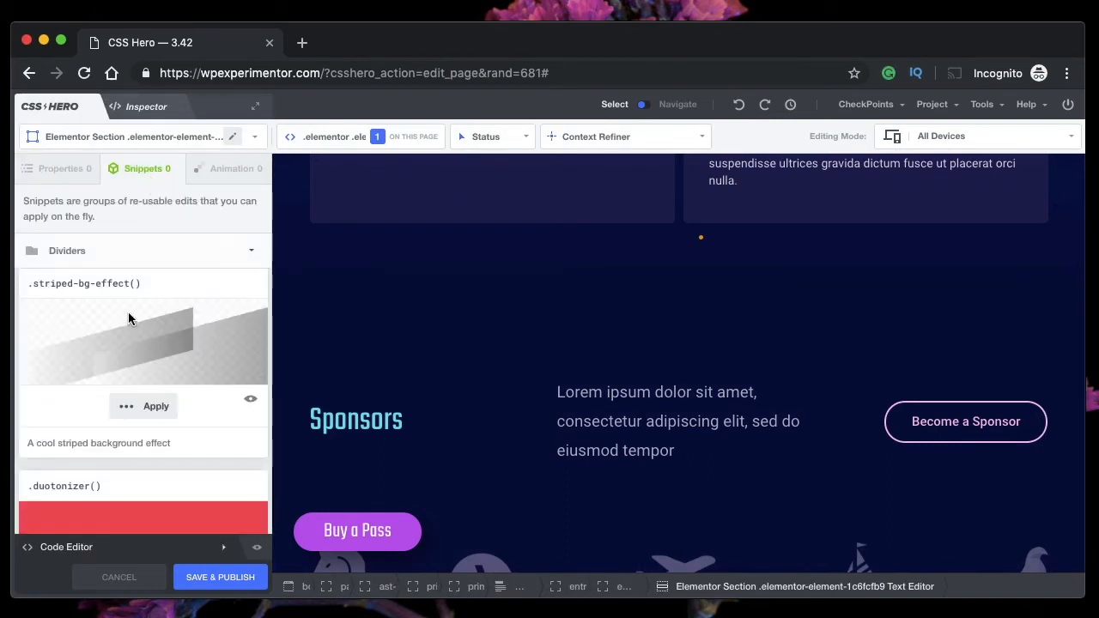
pyautogui.click(150, 254)
pyautogui.scroll(-3, 180, 360)
pyautogui.scroll(4, 179, 360)
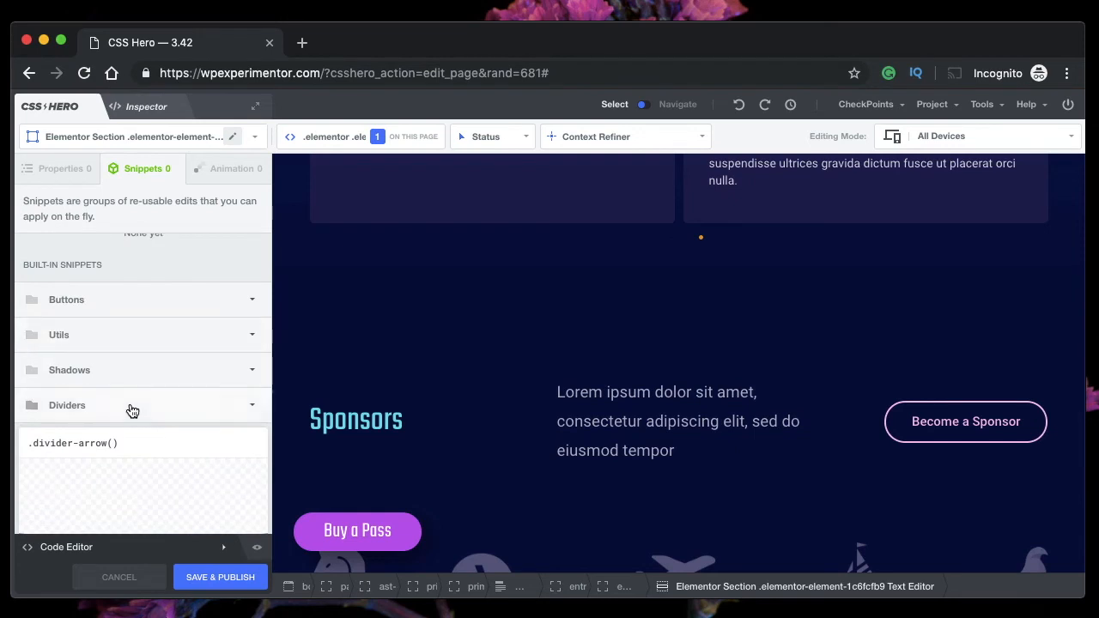
pyautogui.click(132, 410)
pyautogui.click(194, 328)
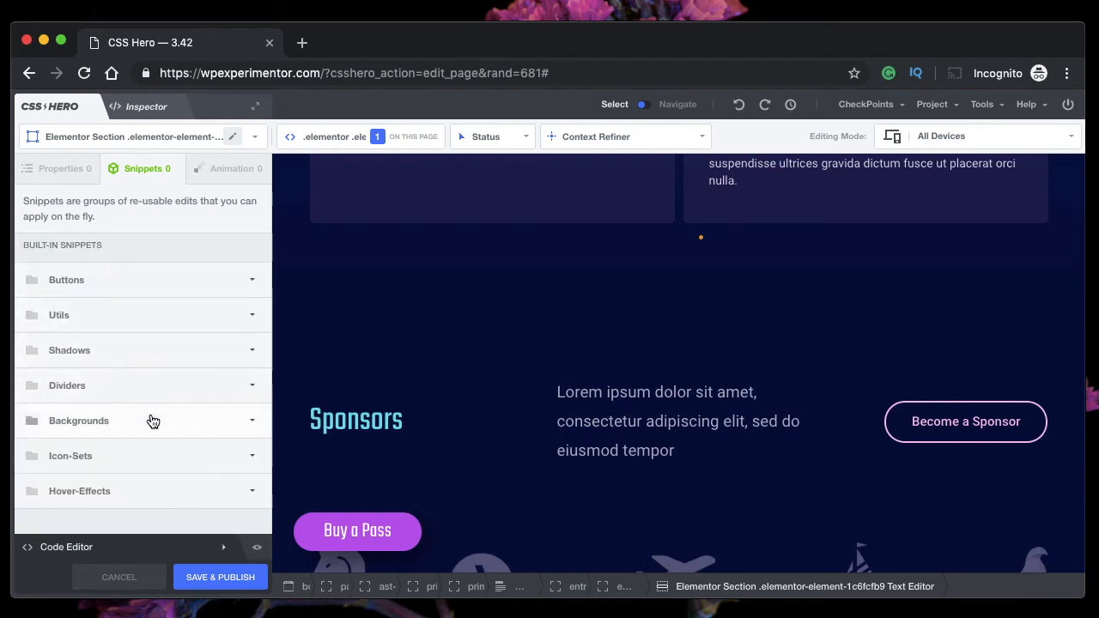
pyautogui.click(128, 349)
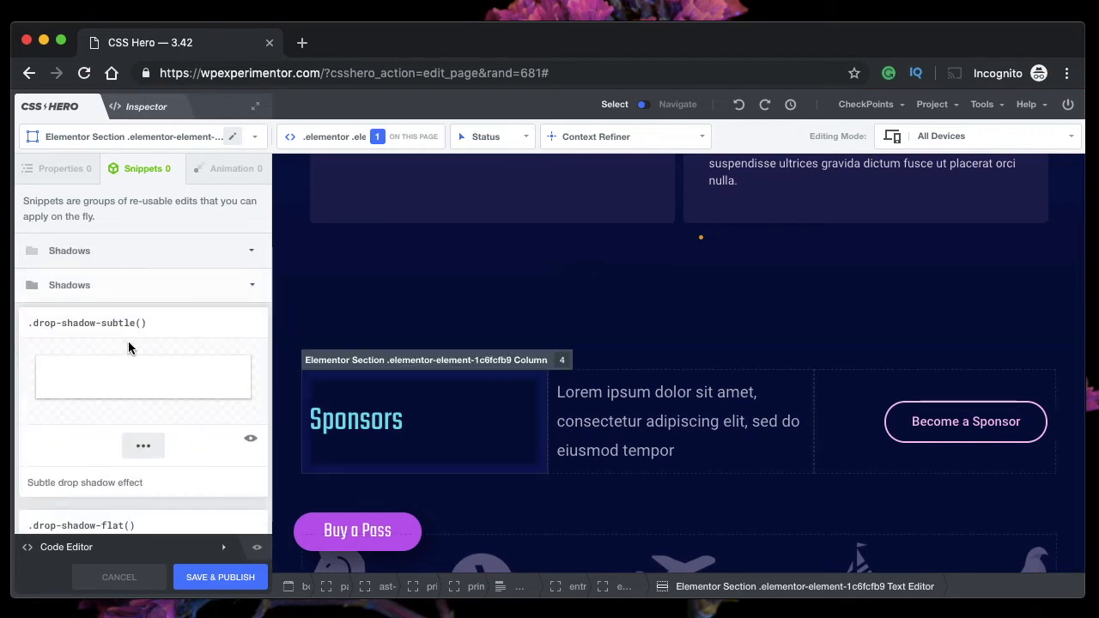
pyautogui.click(120, 296)
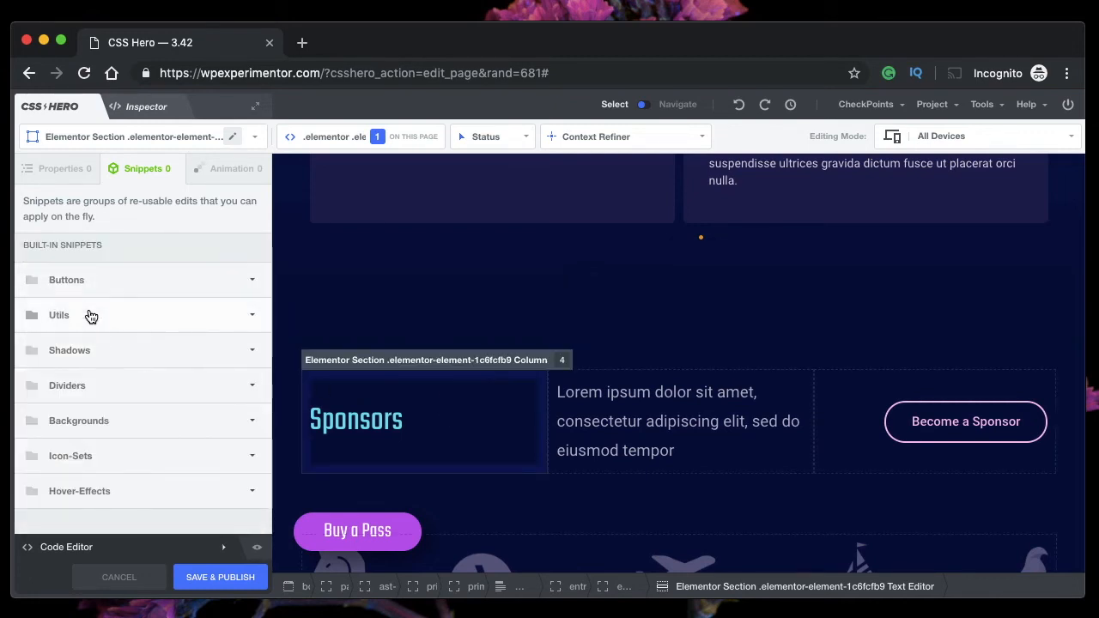
pyautogui.click(90, 315)
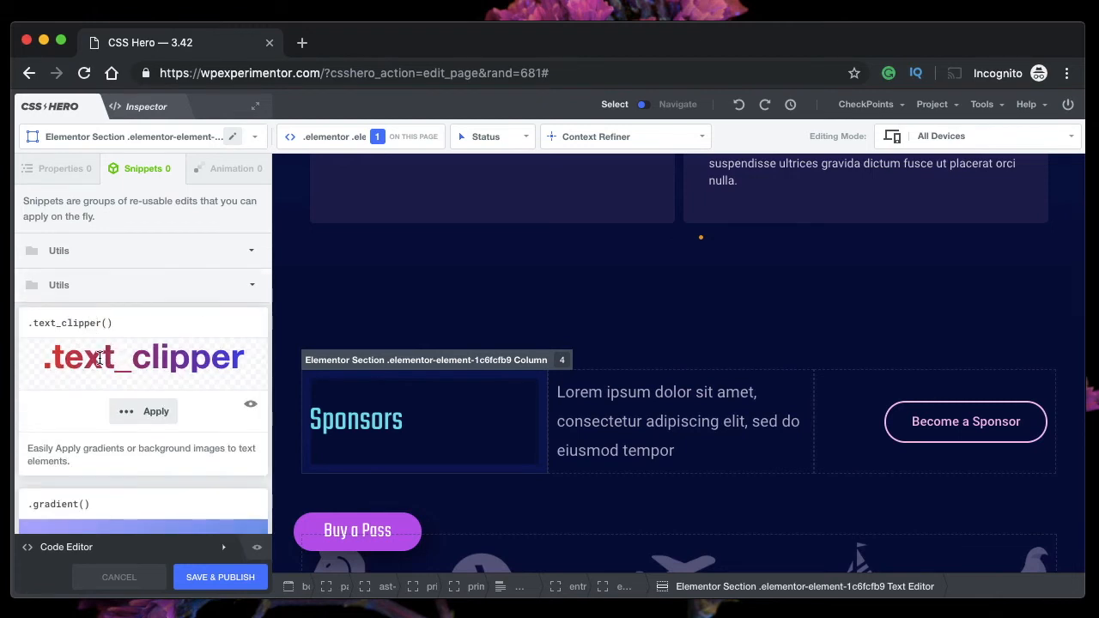
# Preview the .text_clipper() snippet on the text block beside the "Sponsors" heading and apply it.
pyautogui.click(631, 432)
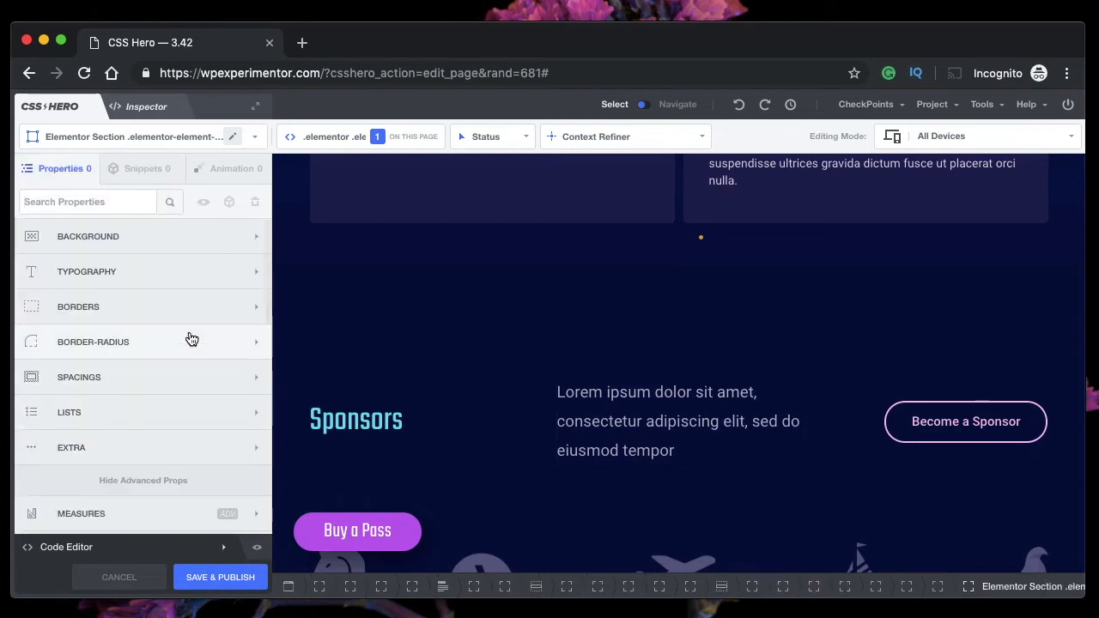
pyautogui.click(126, 177)
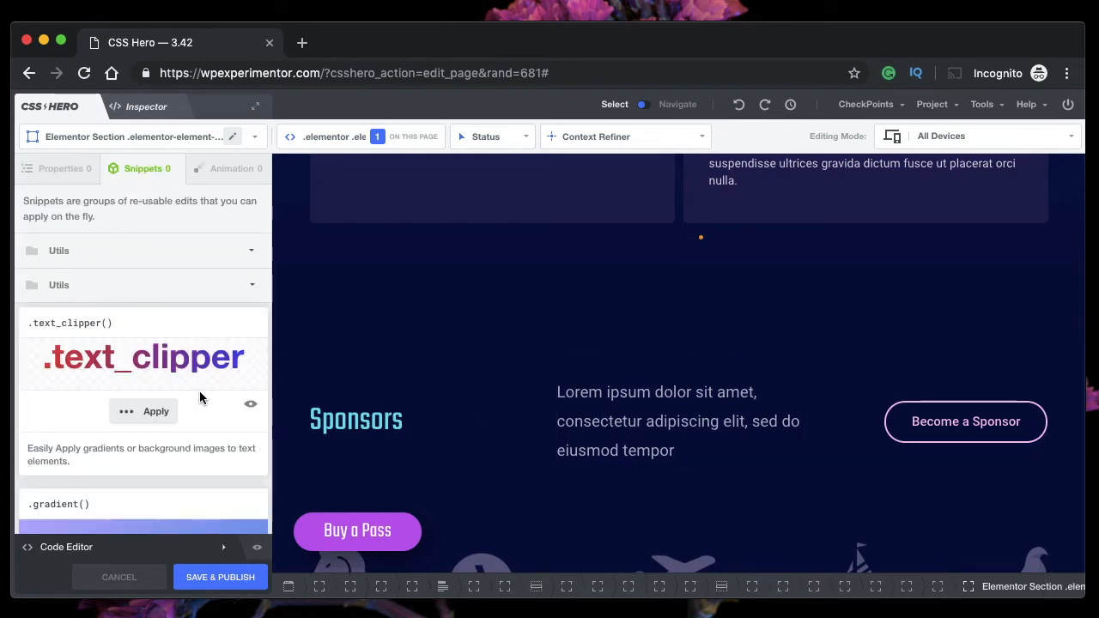
pyautogui.click(250, 406)
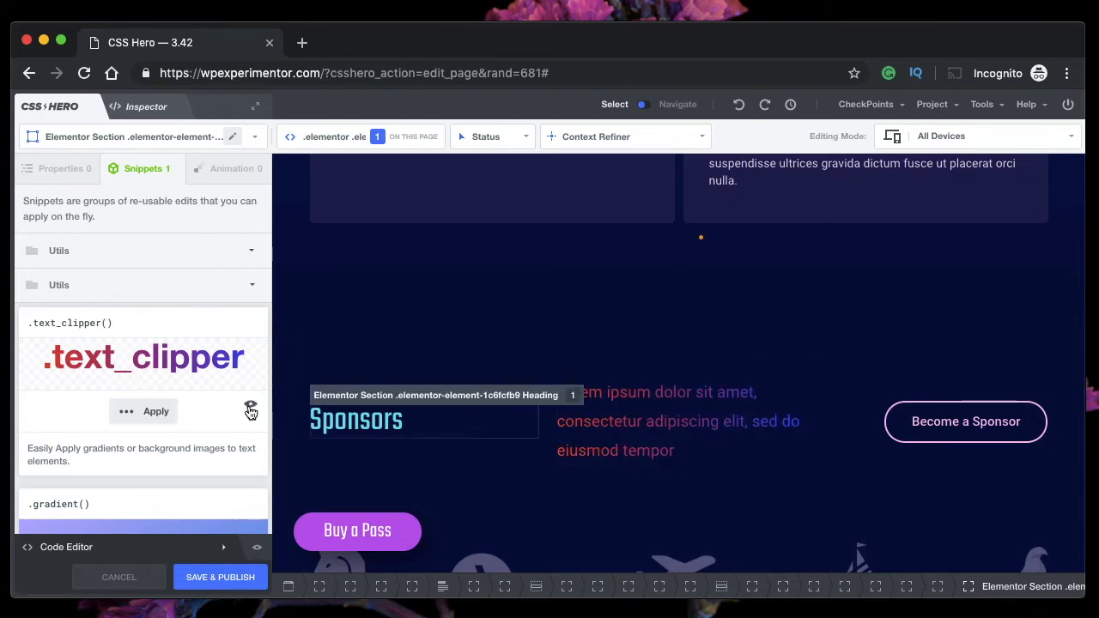
pyautogui.click(251, 407)
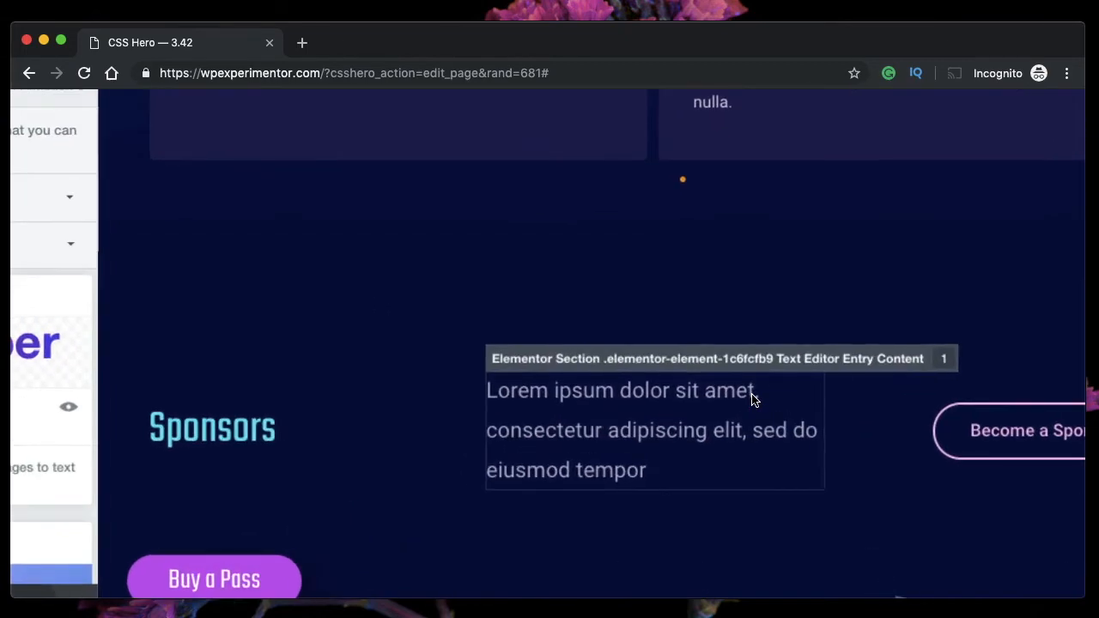
pyautogui.click(160, 408)
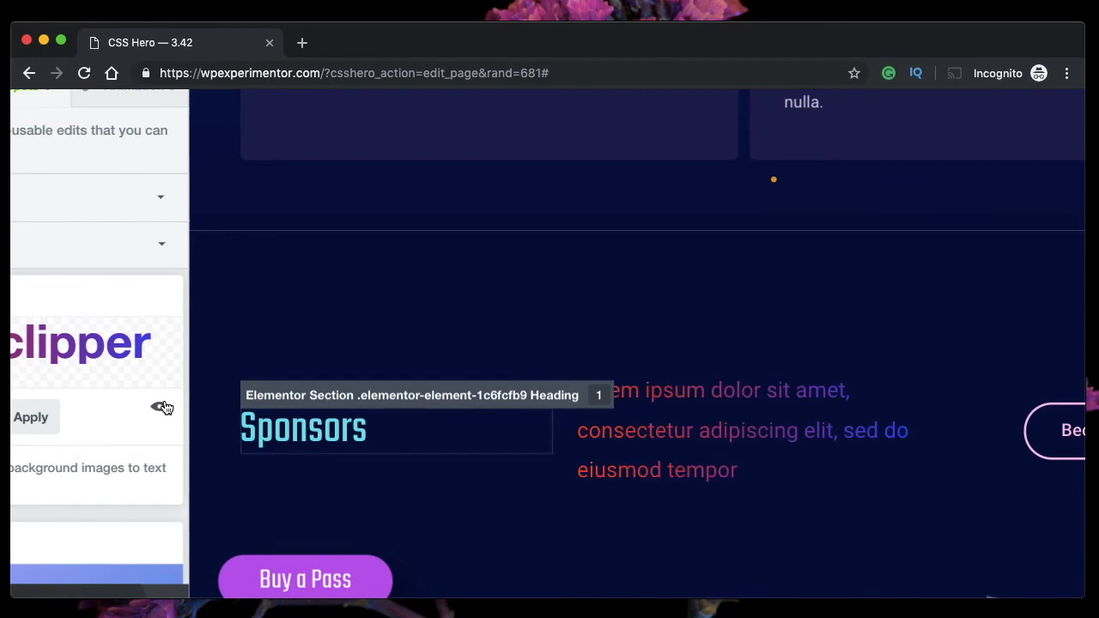
pyautogui.click(160, 408)
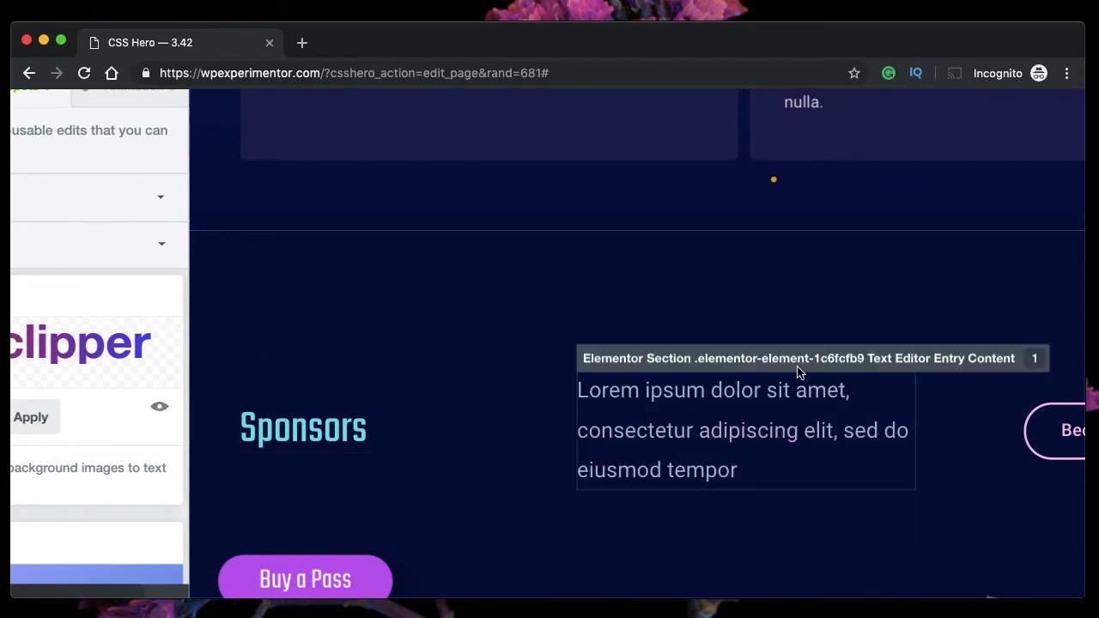
pyautogui.click(160, 408)
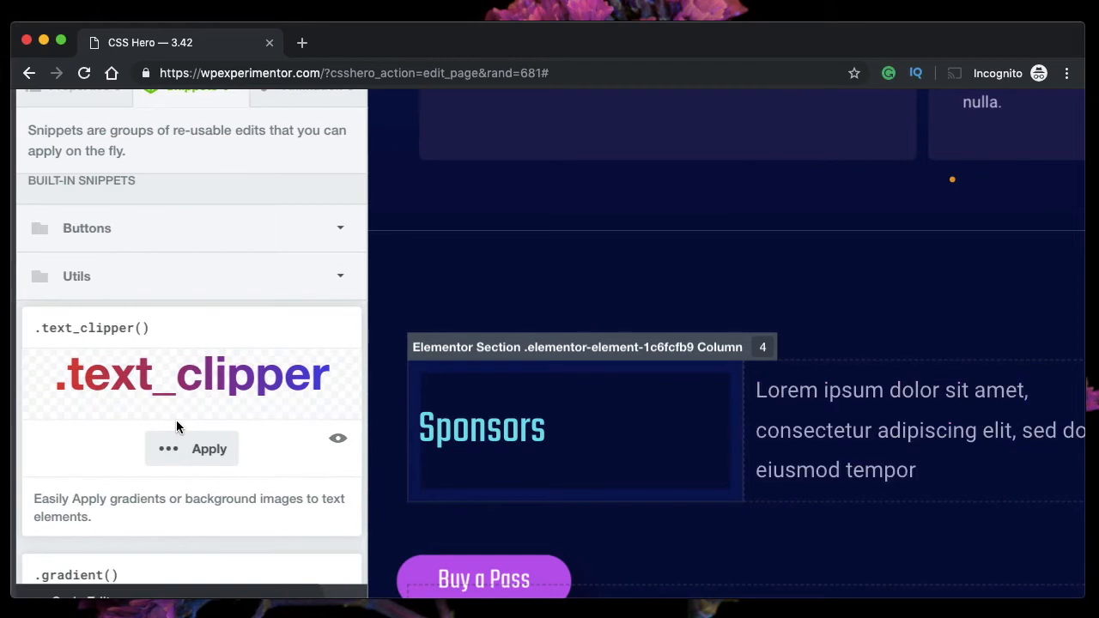
pyautogui.click(176, 449)
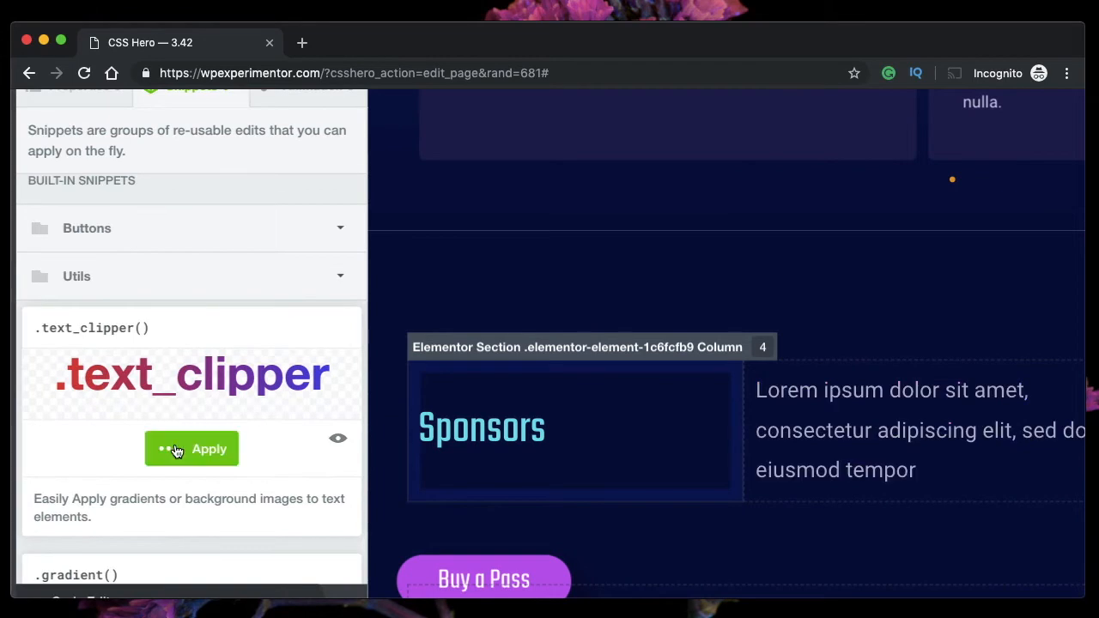
# Expand the options of the .gradient() snippet and examine its direction and two colour parameters.
pyautogui.scroll(-5, 148, 402)
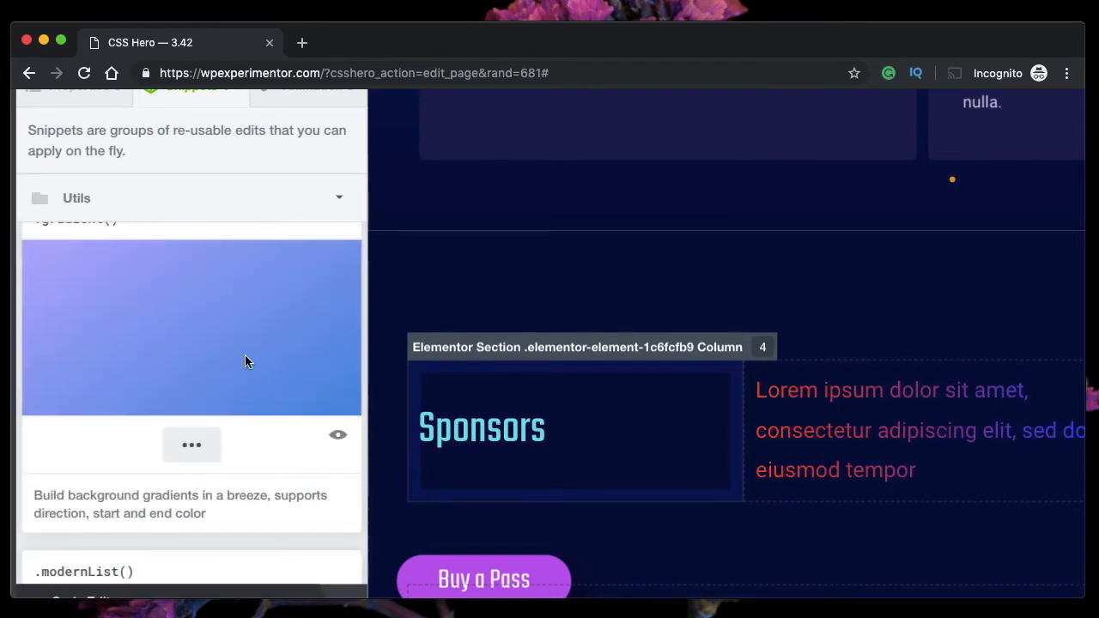
pyautogui.scroll(-3, 245, 352)
pyautogui.scroll(1, 245, 350)
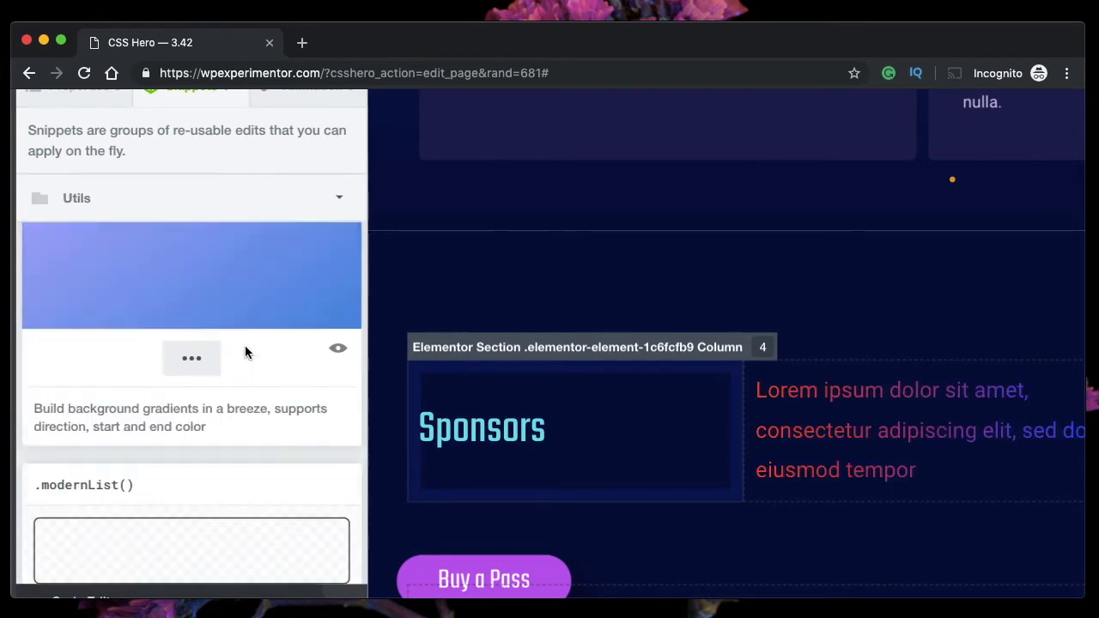
pyautogui.click(198, 358)
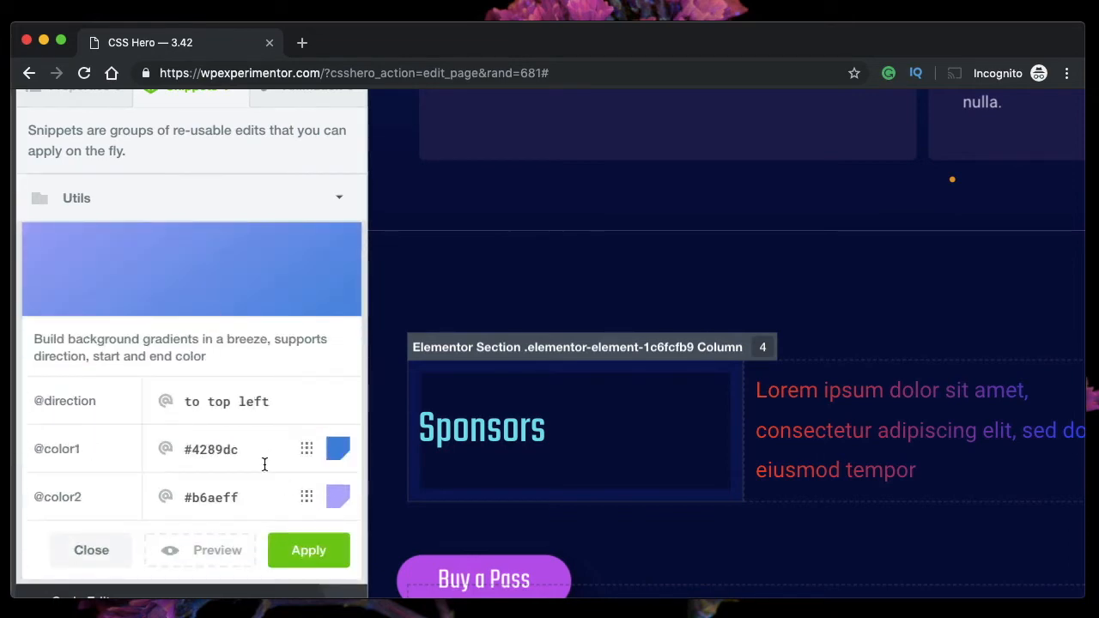
pyautogui.tripleClick(218, 403)
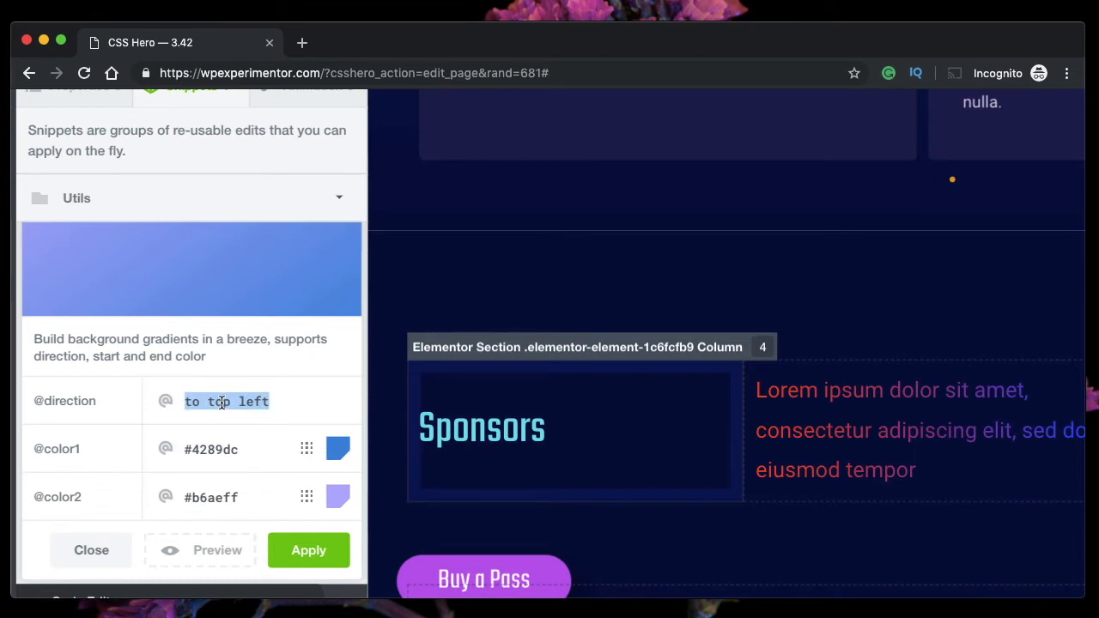
pyautogui.doubleClick(221, 403)
pyautogui.doubleClick(256, 400)
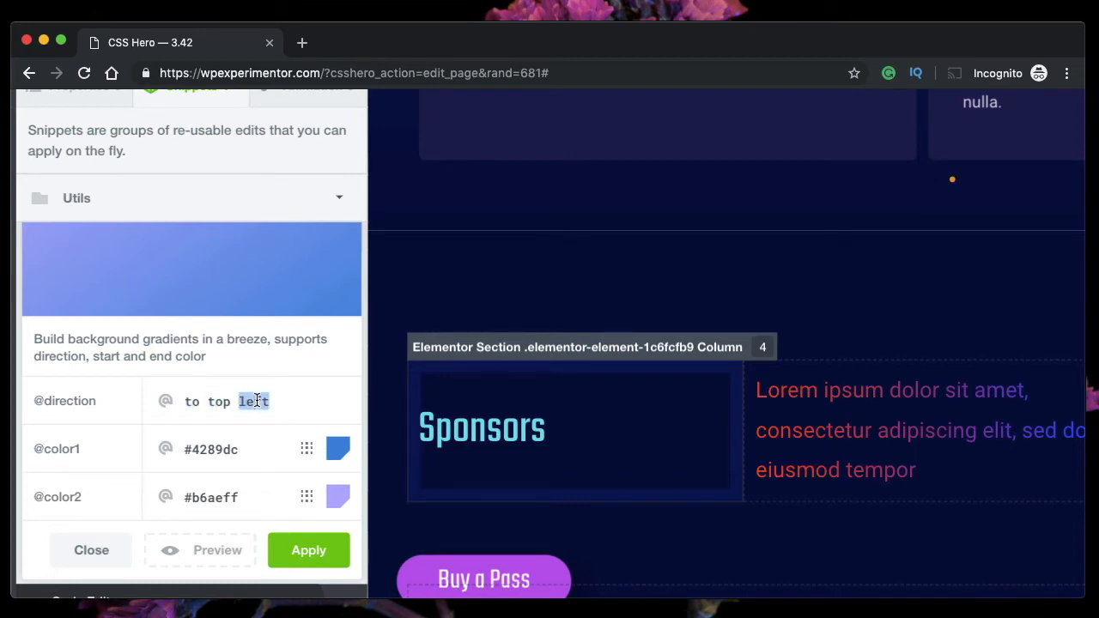
pyautogui.click(256, 400)
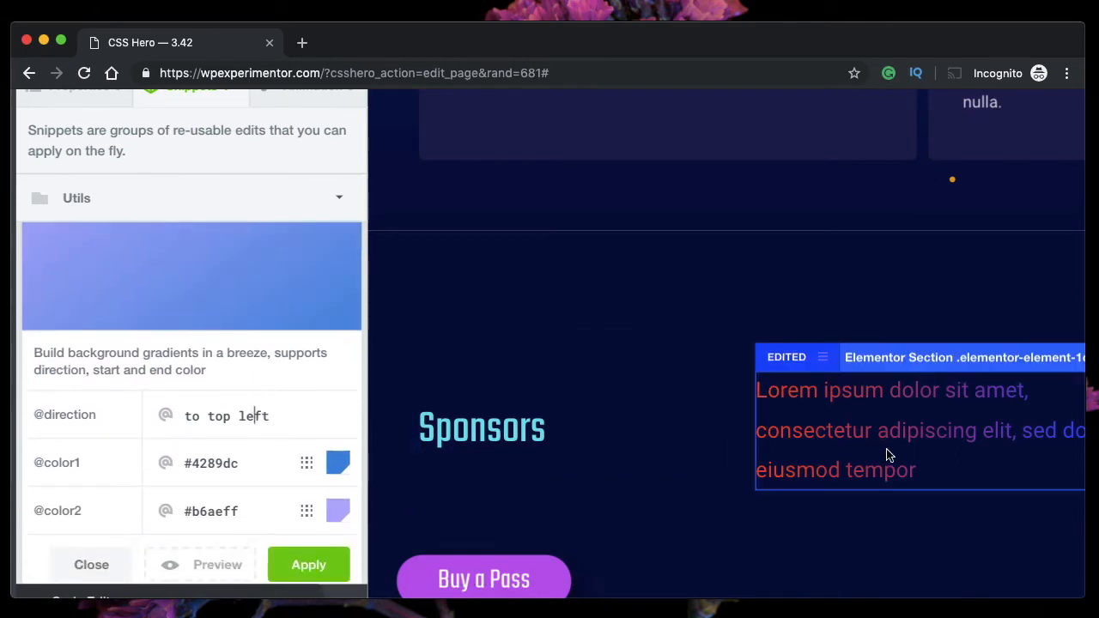
pyautogui.hscroll(3, 889, 455)
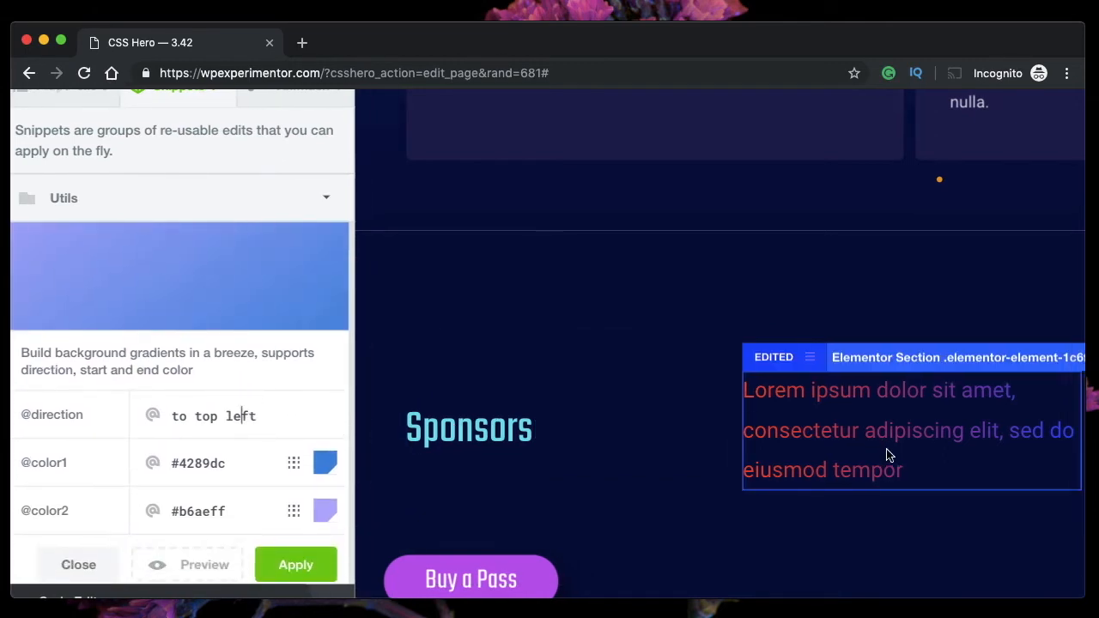
pyautogui.hscroll(-2, 889, 455)
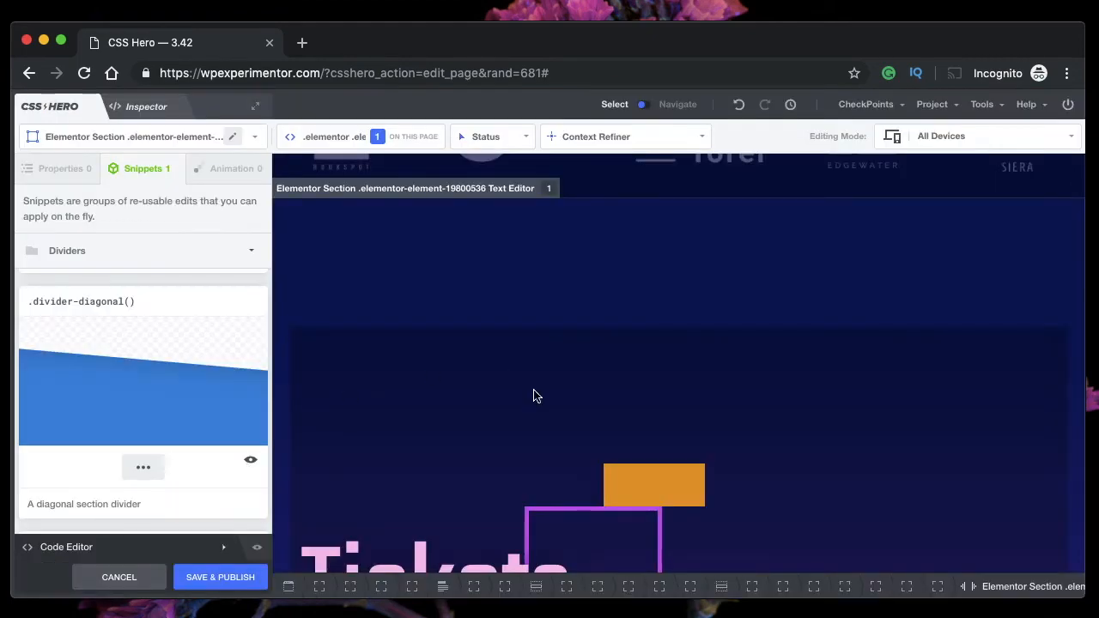
# Collapse the Dividers and Utils snippet groups, and look over the on-scroll animation settings of the ast-row element.
pyautogui.scroll(-2, 533, 396)
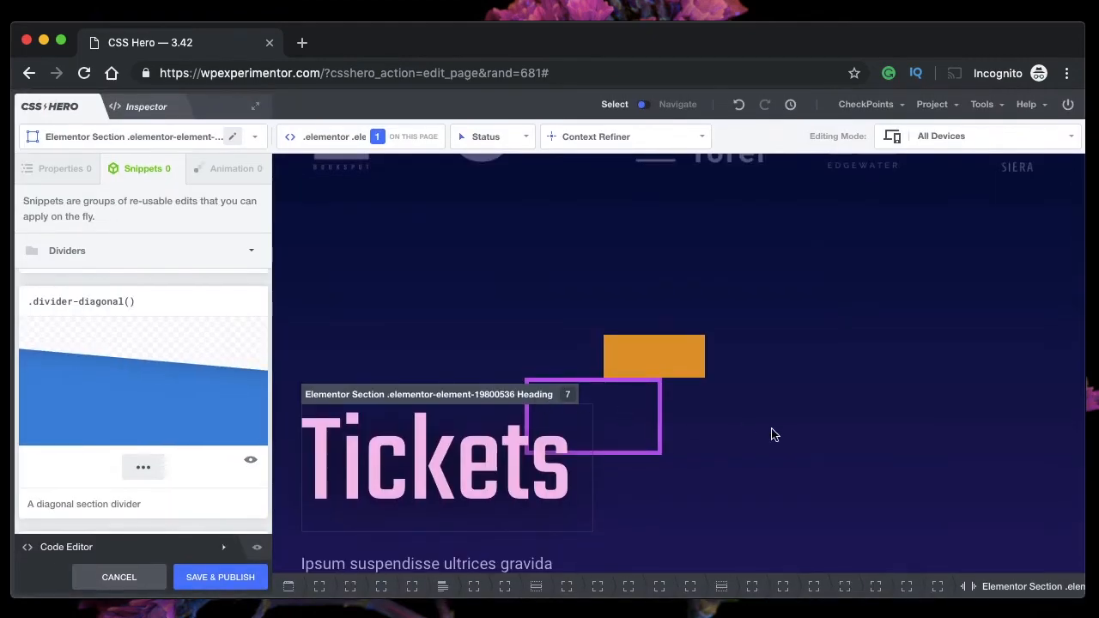
pyautogui.scroll(-5, 772, 436)
pyautogui.scroll(-5, 785, 441)
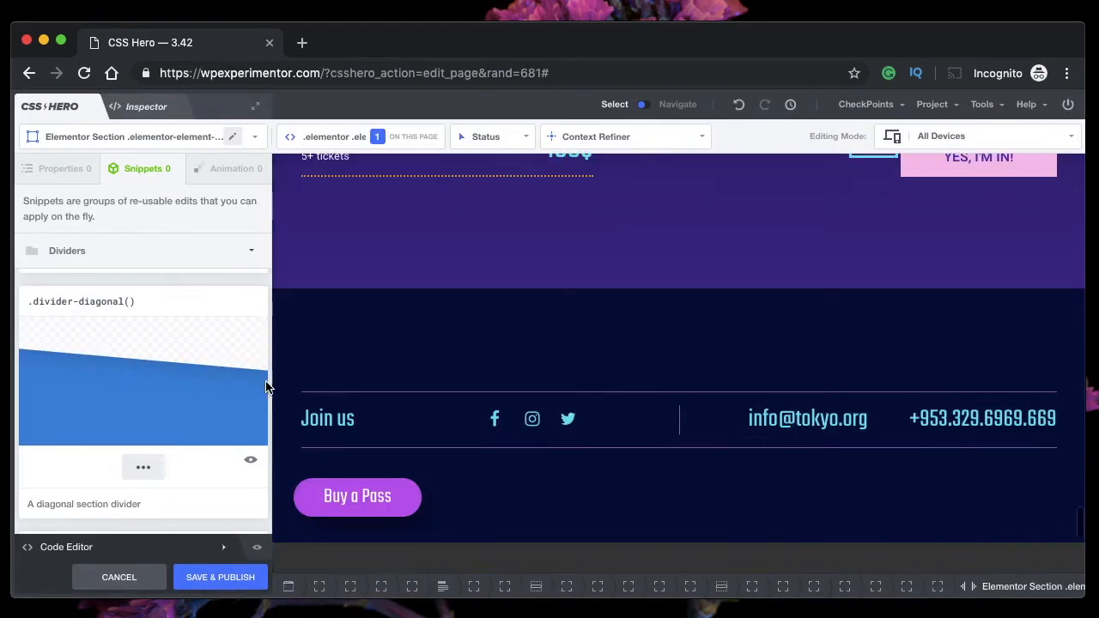
pyautogui.click(139, 260)
pyautogui.scroll(-10, 134, 360)
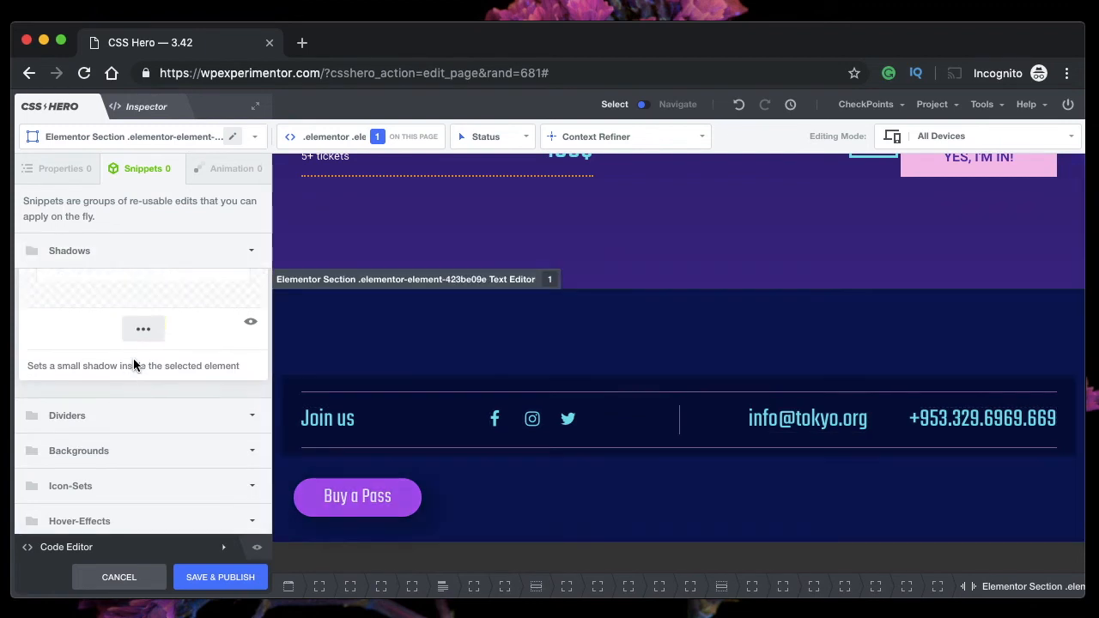
pyautogui.scroll(10, 133, 365)
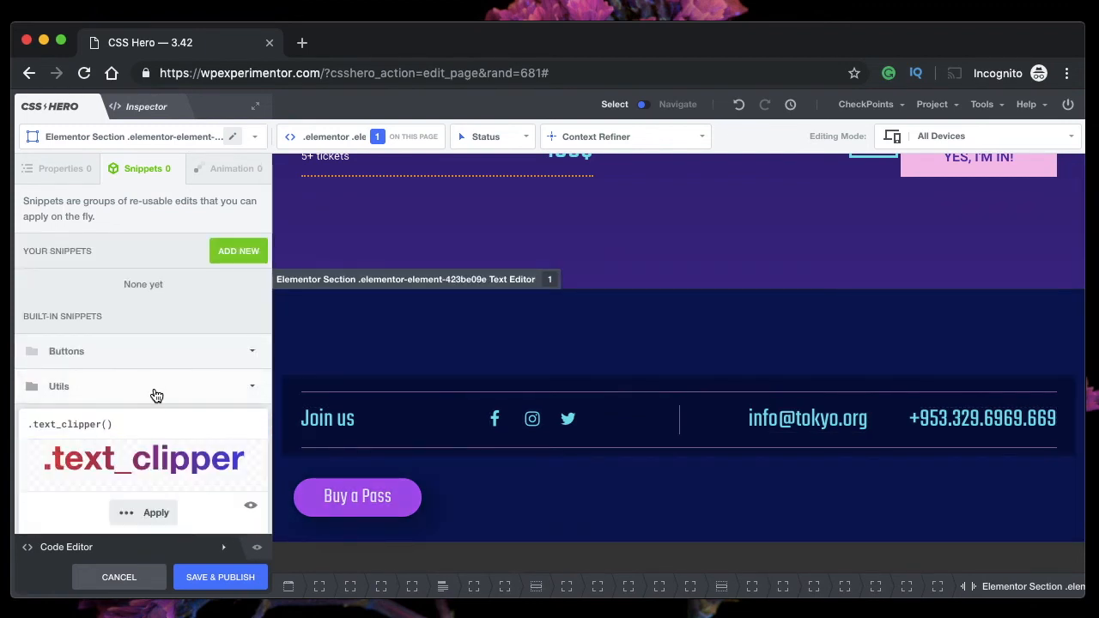
pyautogui.click(153, 391)
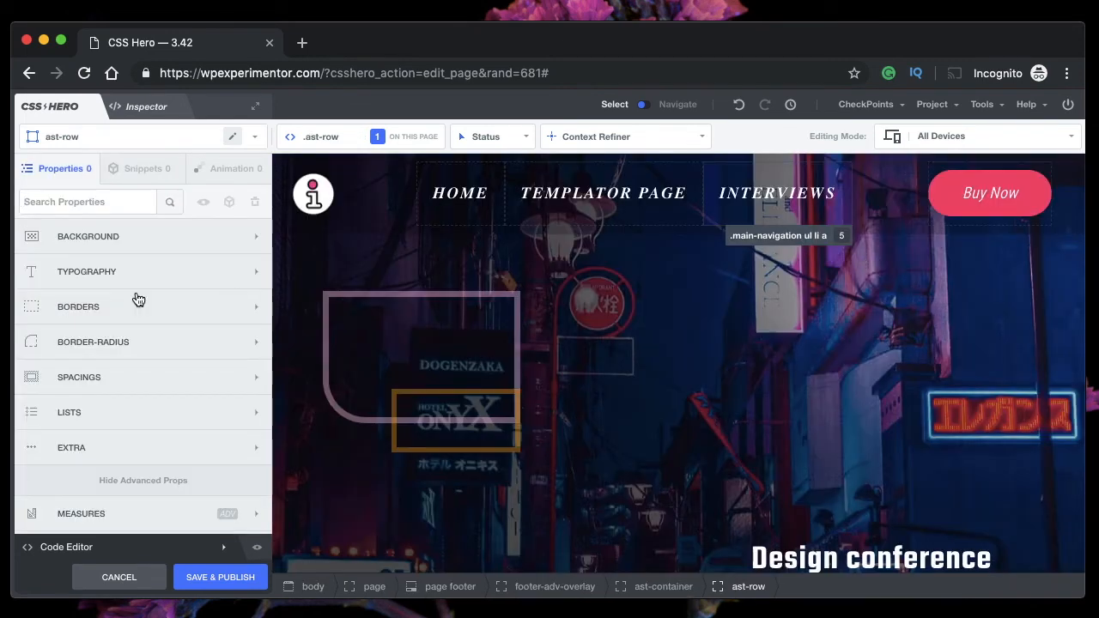
pyautogui.click(227, 177)
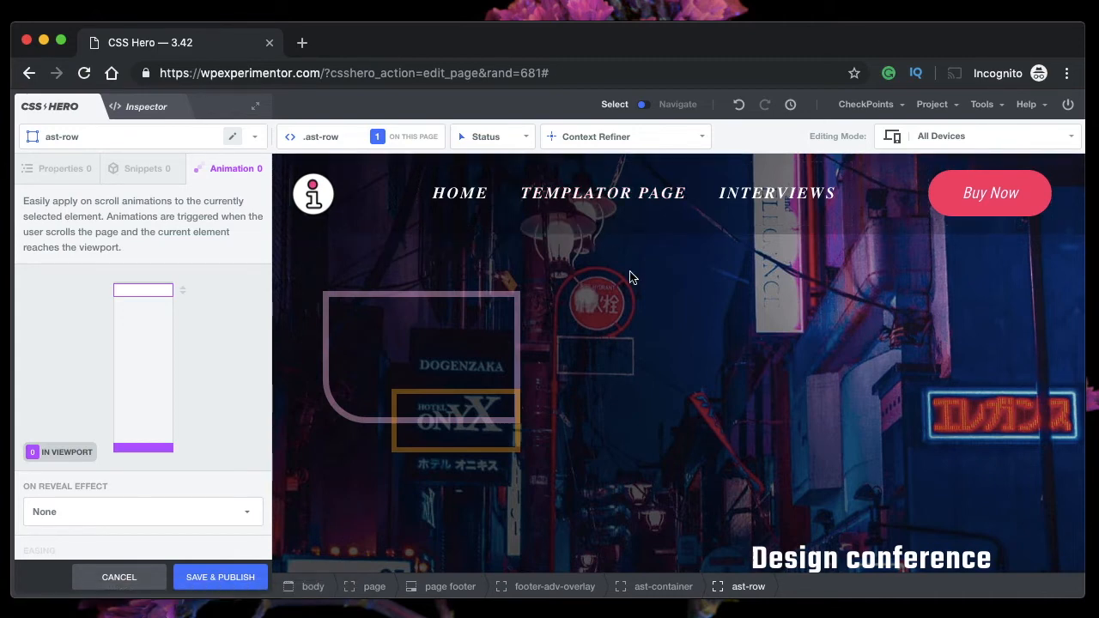
pyautogui.click(52, 175)
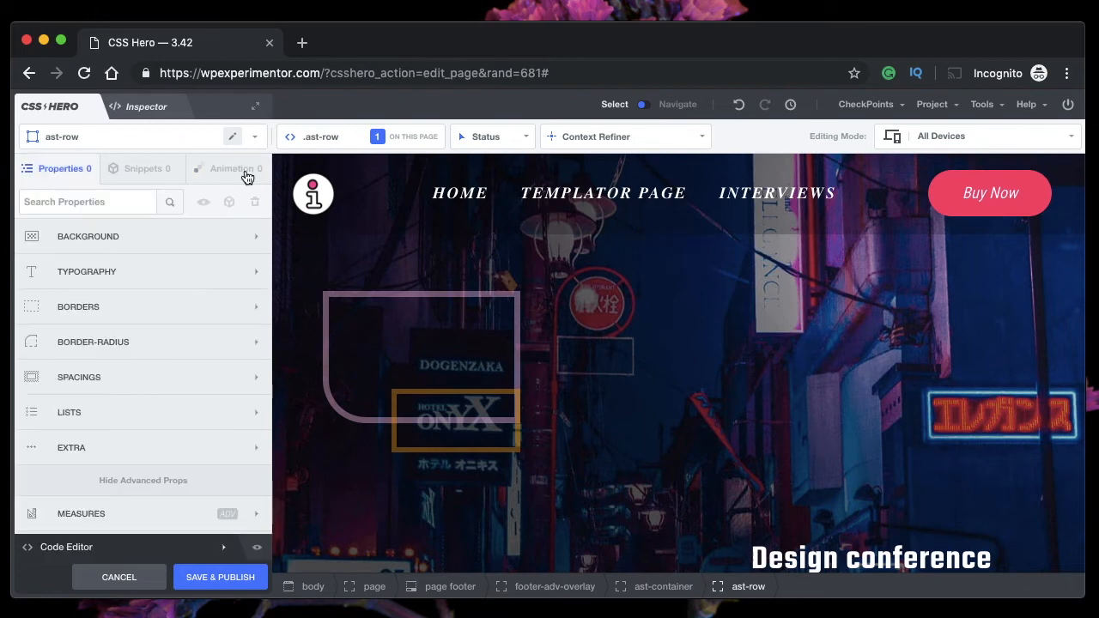
# Try a code rule in the Inspector giving .main-navigation ul li a the declaration background:red, and clear the code.
pyautogui.click(164, 111)
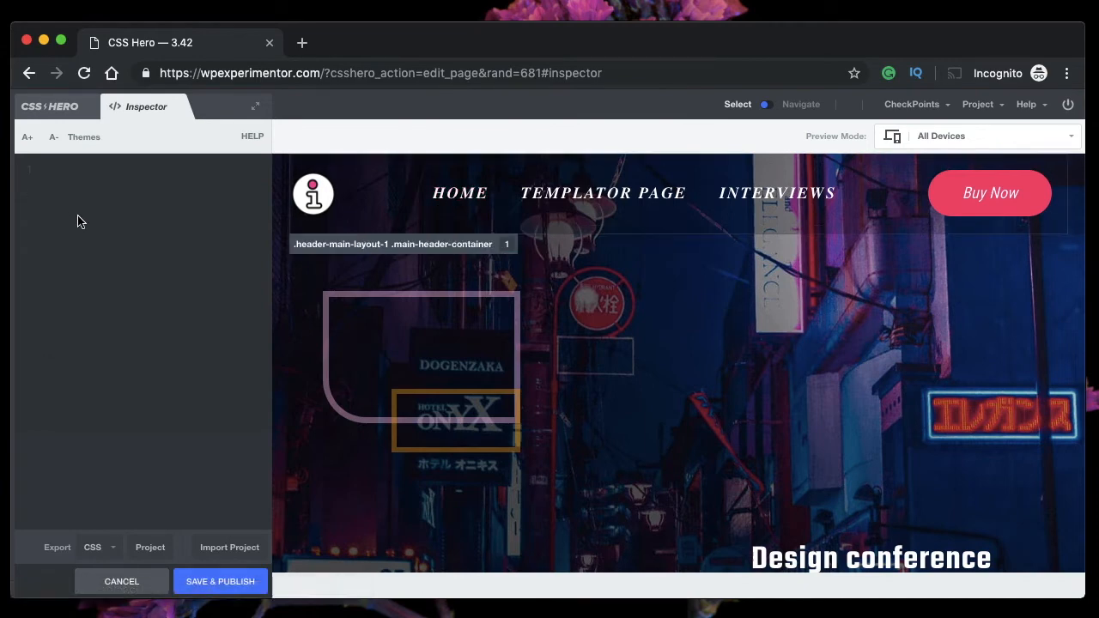
pyautogui.click(441, 177)
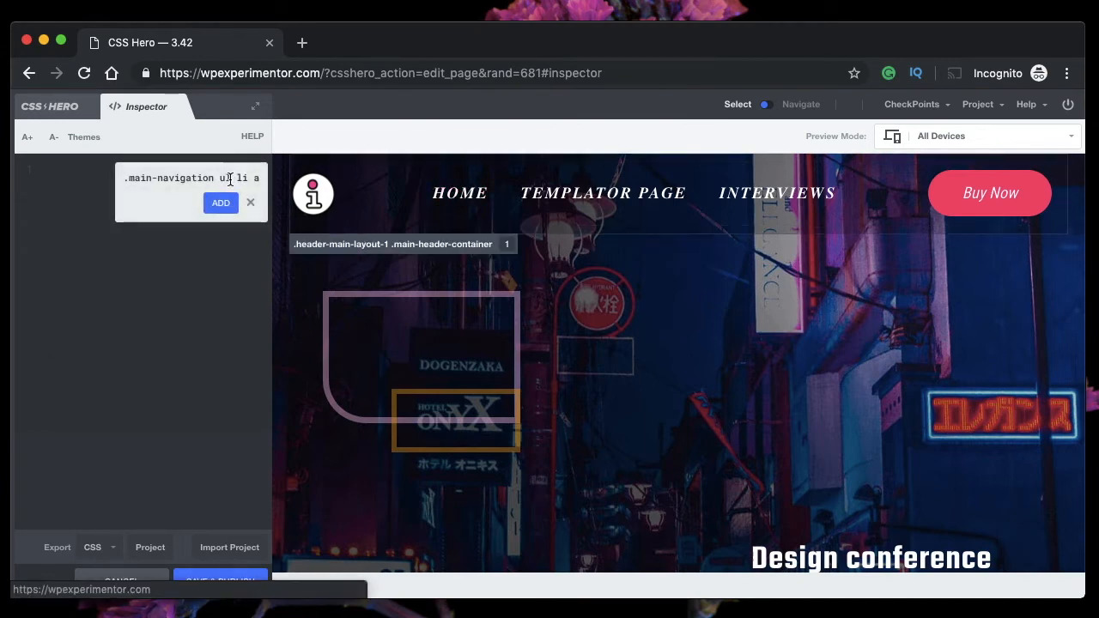
pyautogui.click(221, 202)
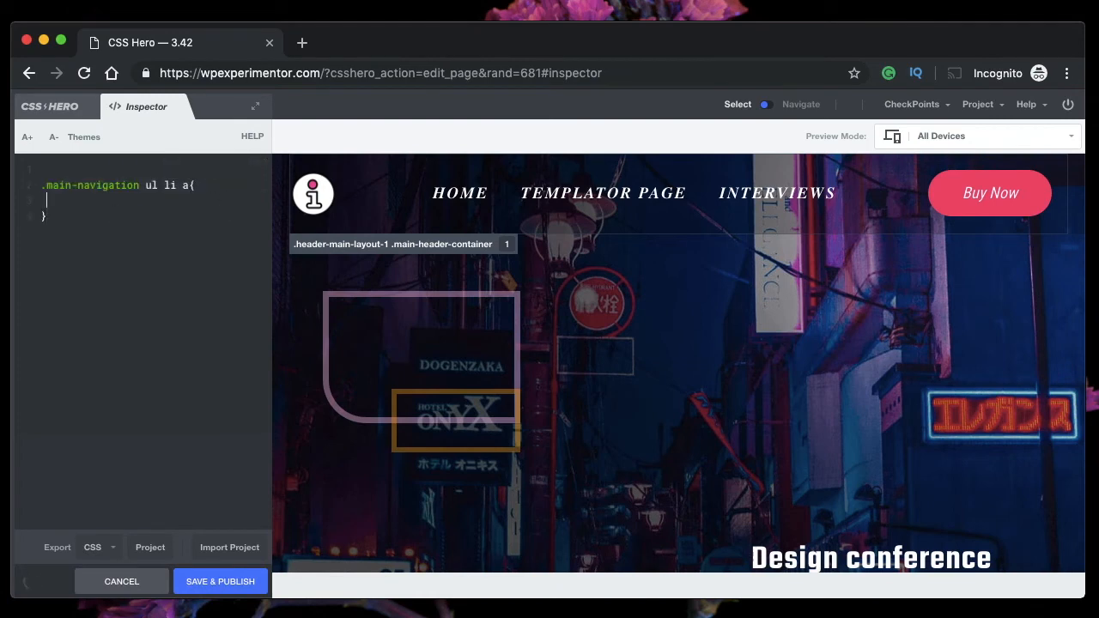
pyautogui.write('backgroundre')
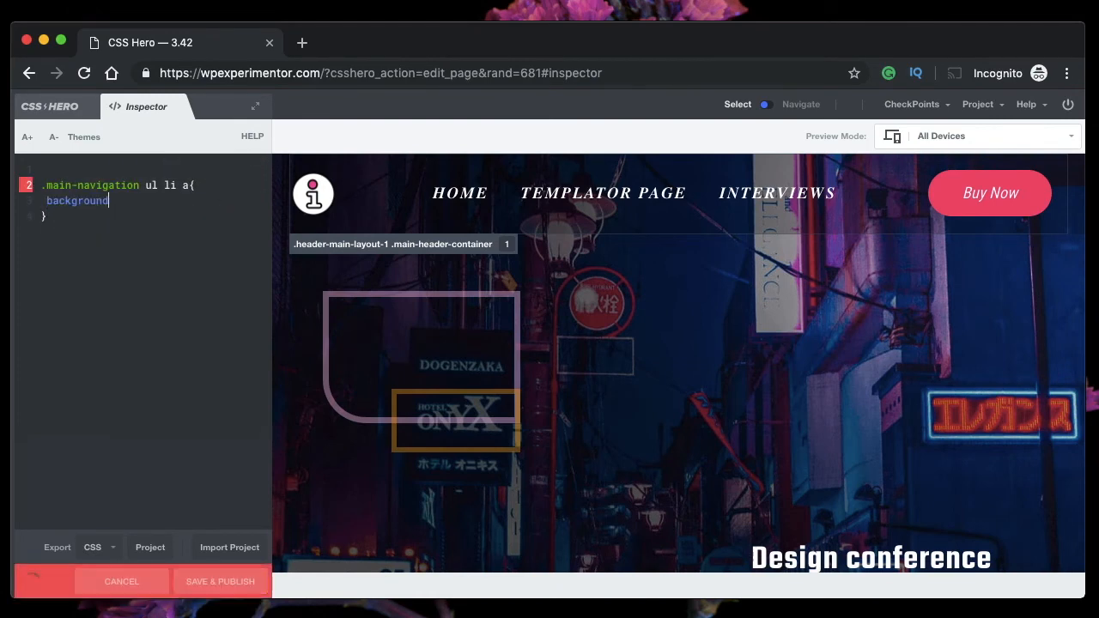
pyautogui.press('BackSpace')
pyautogui.press('BackSpace')
pyautogui.write(':red')
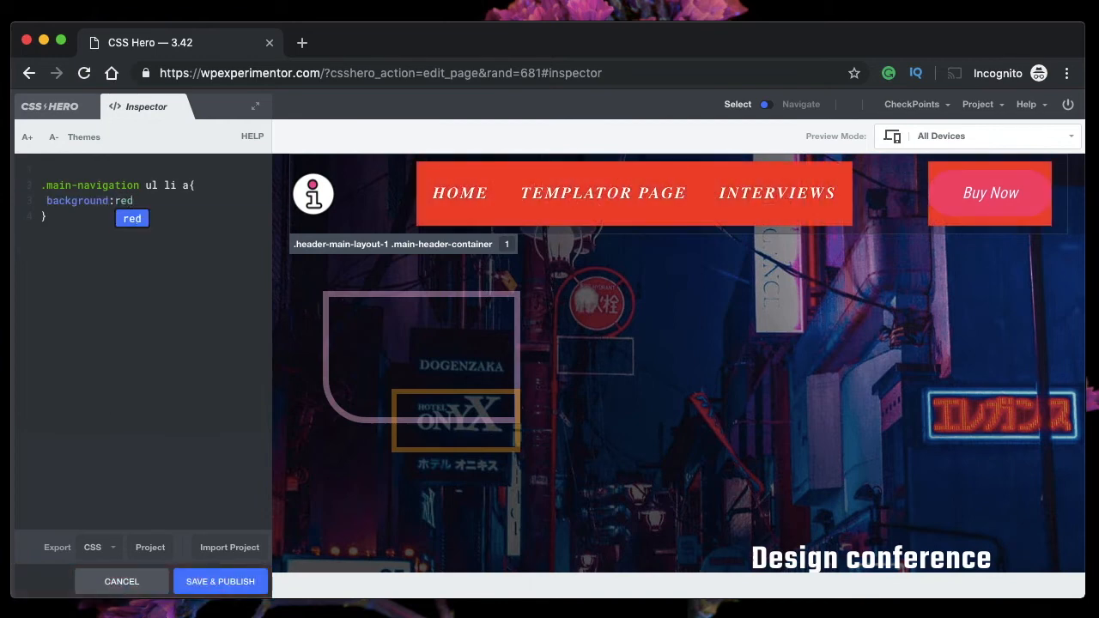
pyautogui.press('super+a')
pyautogui.press('BackSpace')
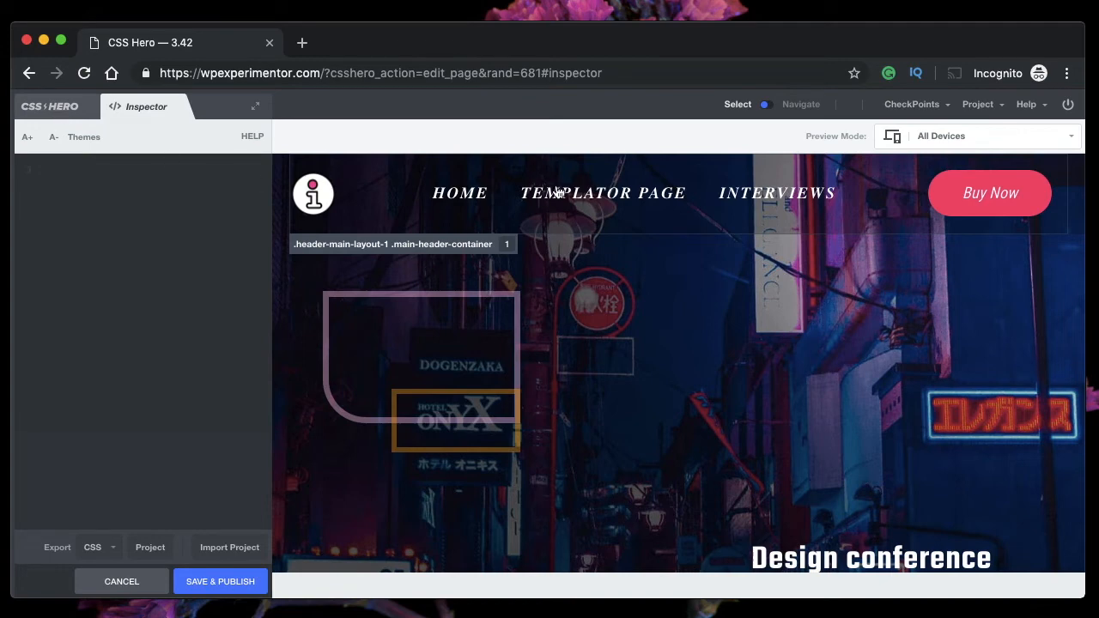
# Return to the visual editor with the main-navigation list item link selected and look over the whole page.
pyautogui.click(600, 195)
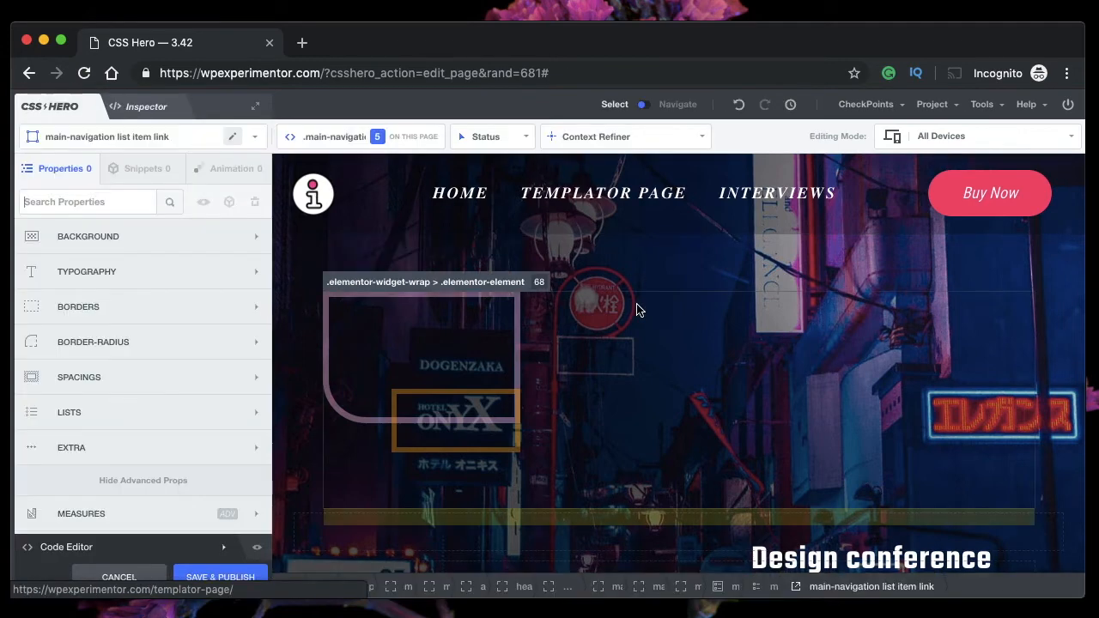
pyautogui.scroll(-10, 643, 344)
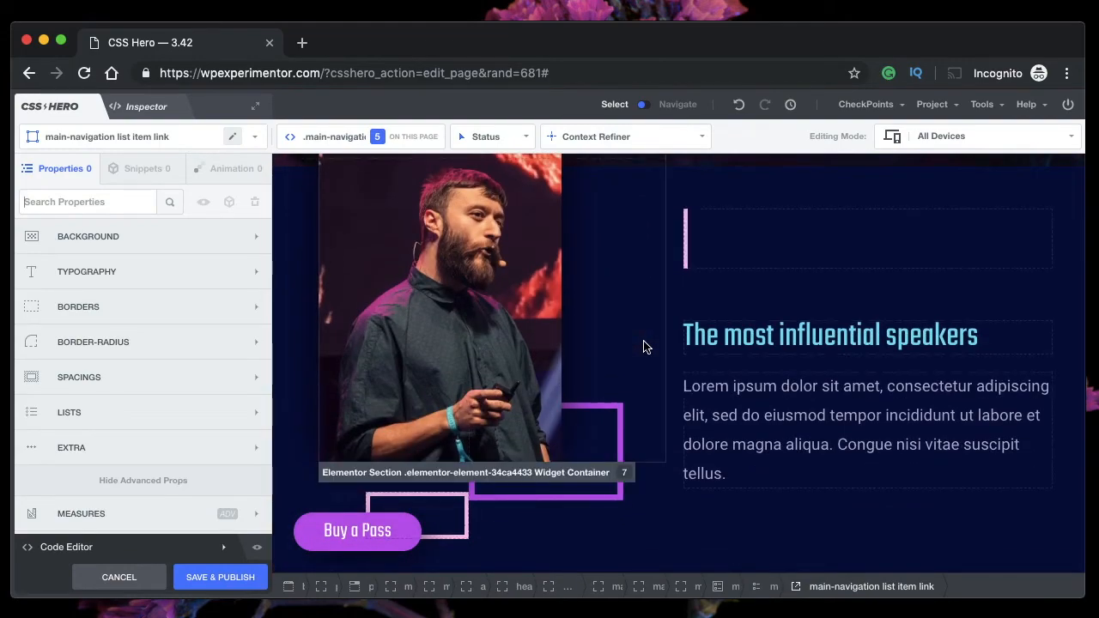
pyautogui.scroll(10, 645, 346)
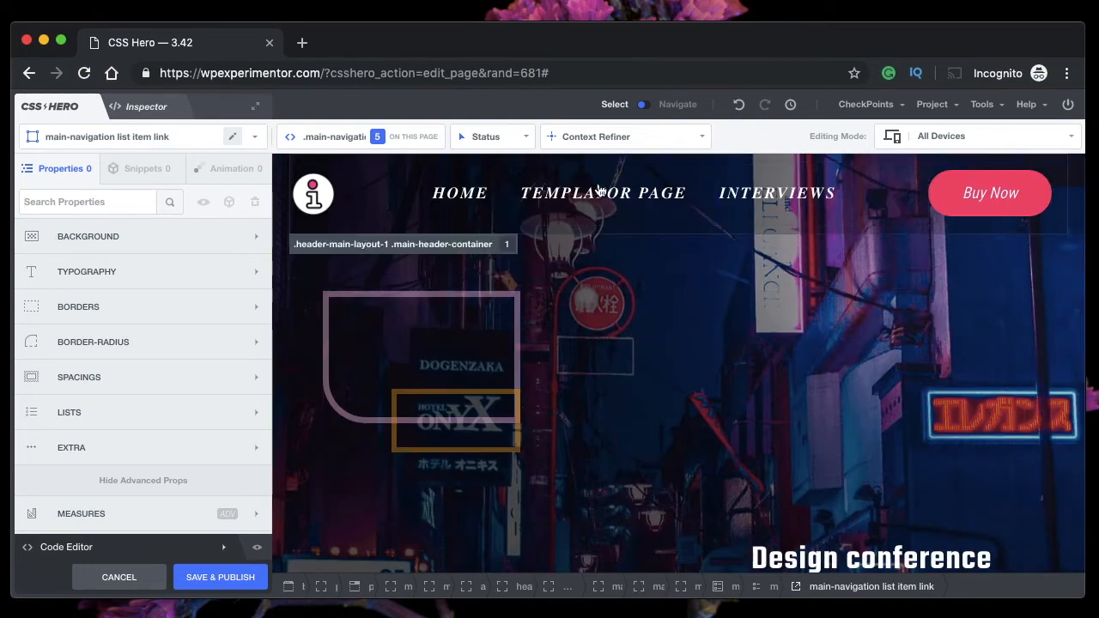
pyautogui.scroll(-10, 603, 428)
pyautogui.scroll(-10, 601, 424)
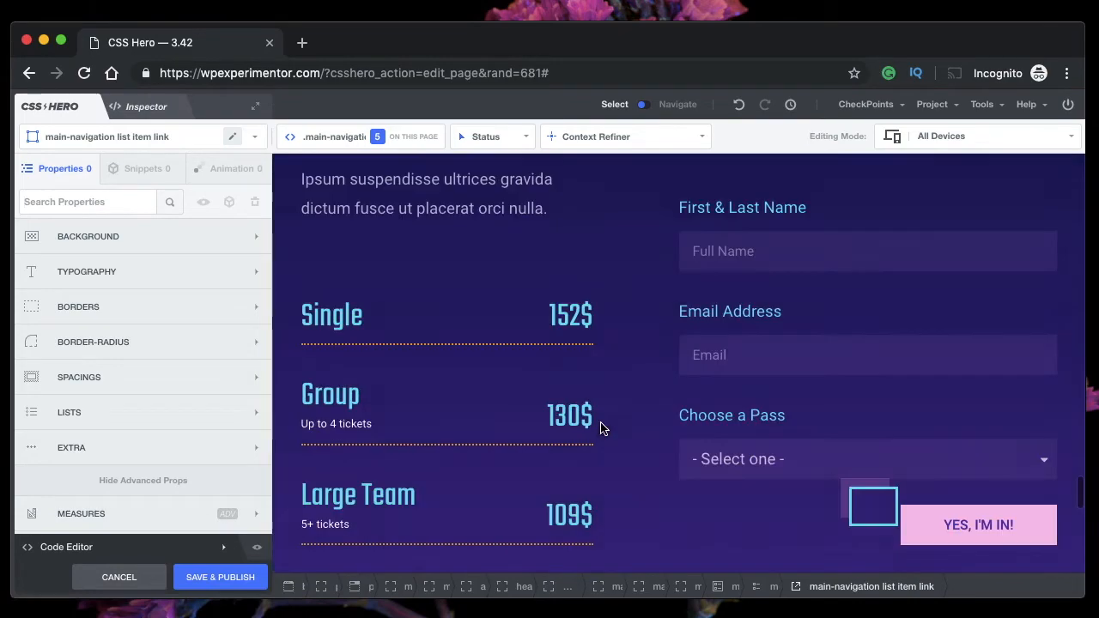
pyautogui.scroll(5, 515, 430)
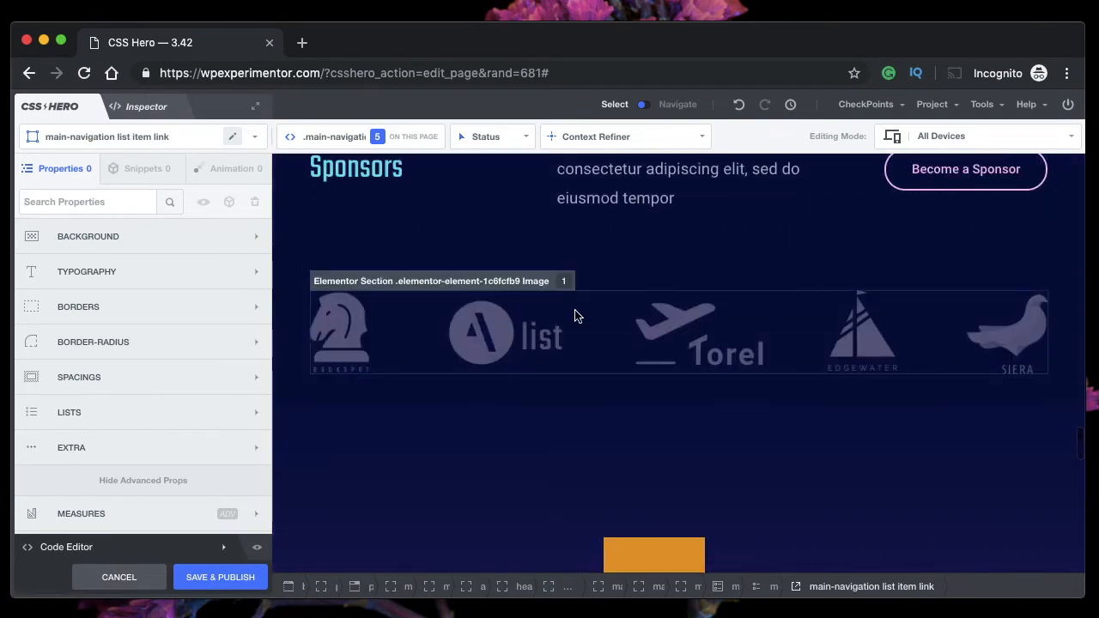
pyautogui.scroll(15, 576, 316)
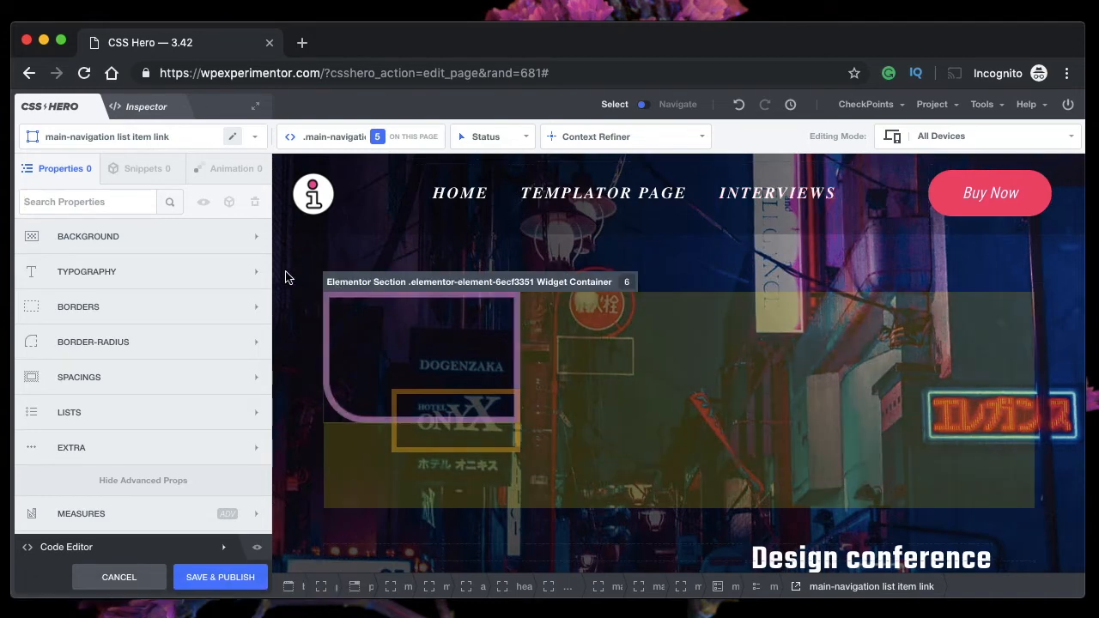
# Select the site logo image and the main-navigation links in turn, and check the element name given for each selection.
pyautogui.click(324, 196)
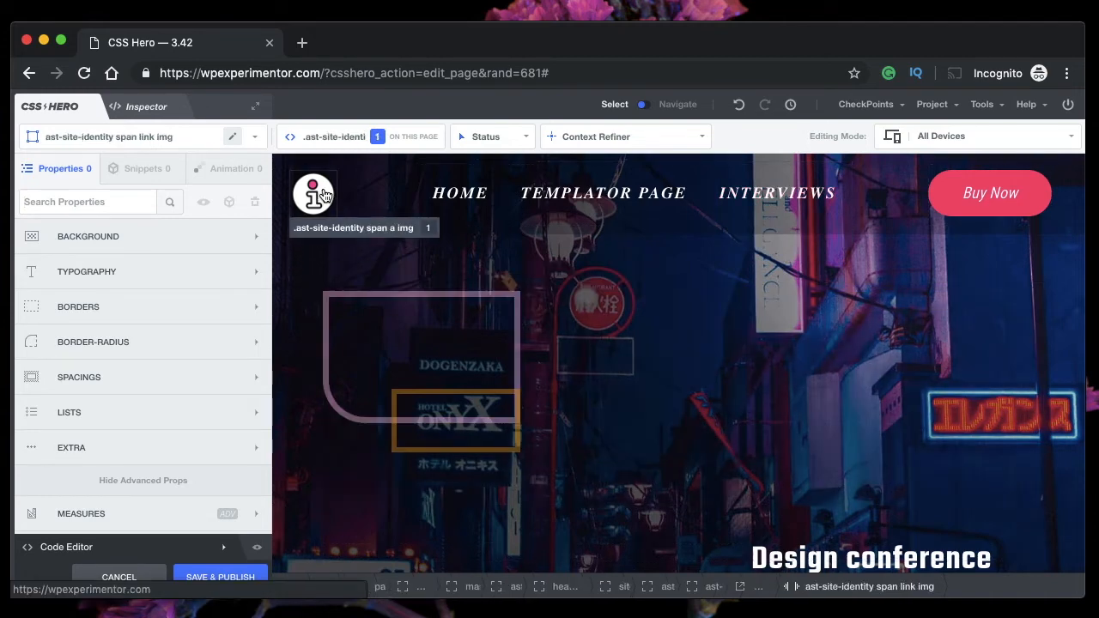
pyautogui.click(193, 141)
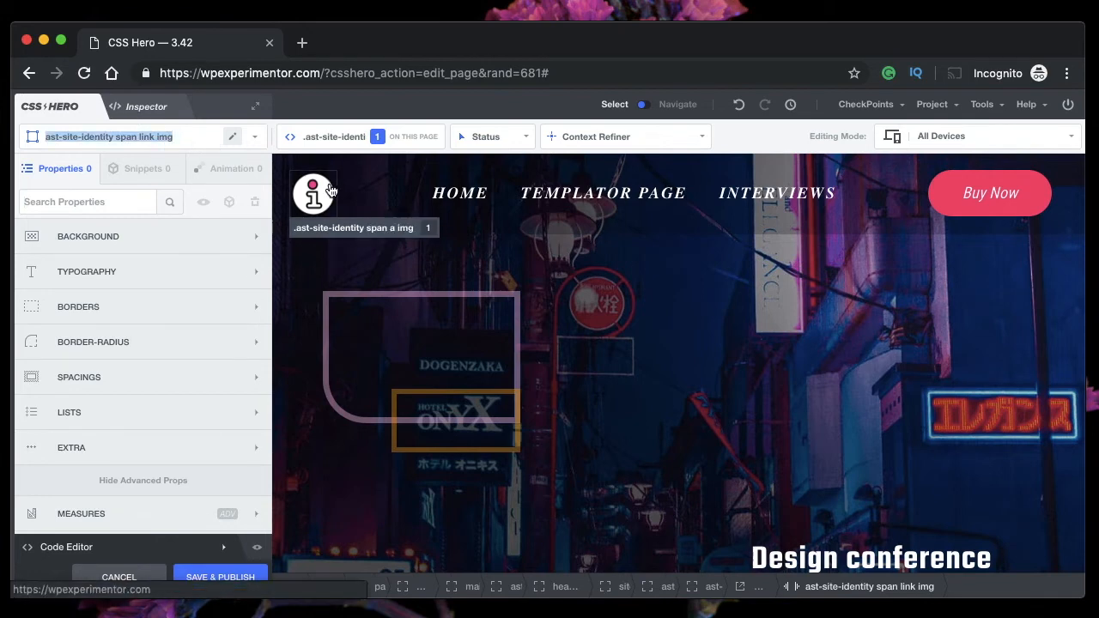
pyautogui.click(478, 209)
pyautogui.click(167, 138)
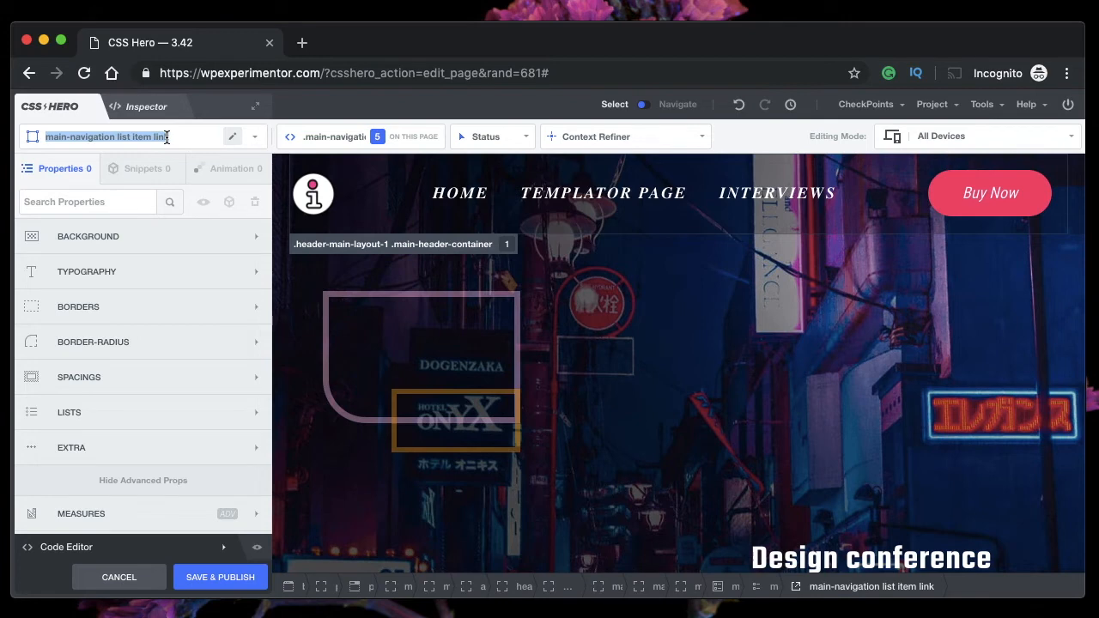
pyautogui.click(772, 200)
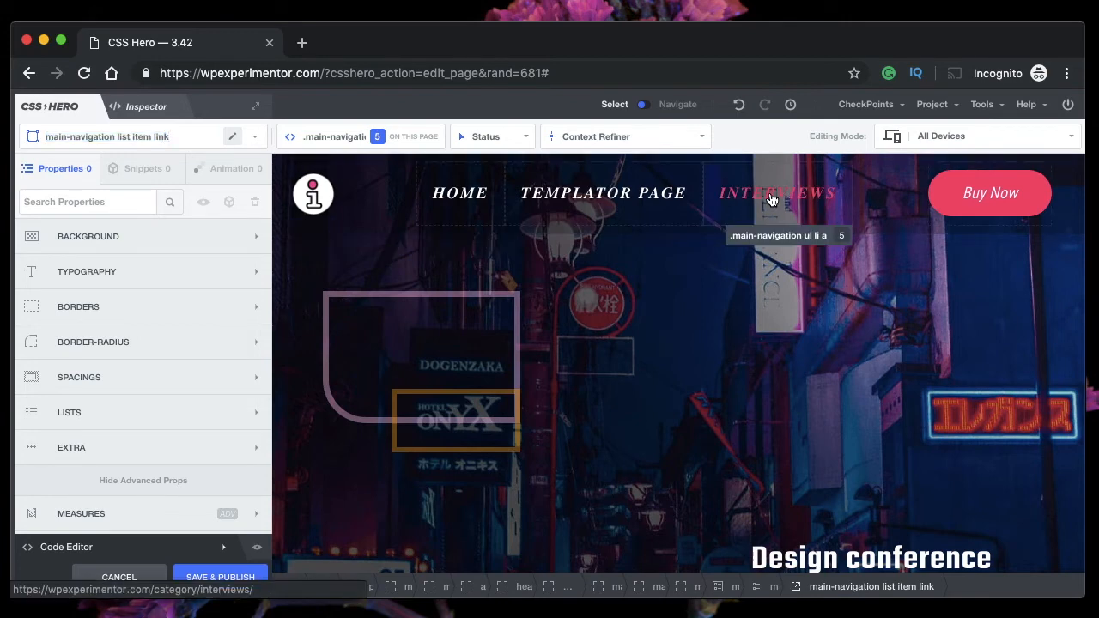
pyautogui.click(78, 138)
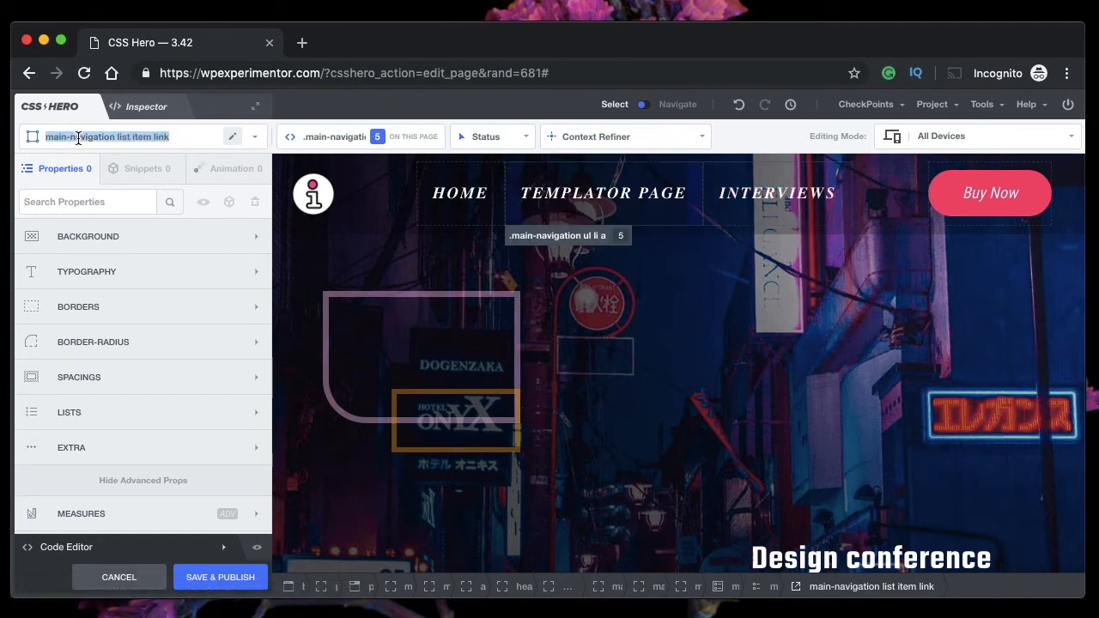
# Switch to the Inspector and back to the visual editor, and look over the page from the header to the Gallery section.
pyautogui.click(153, 108)
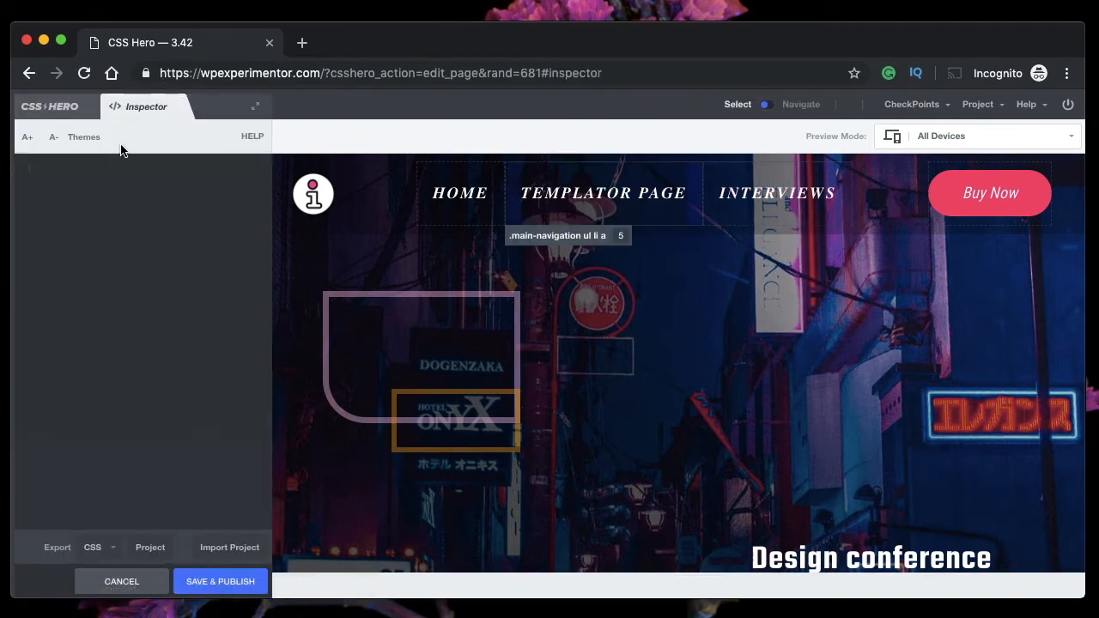
pyautogui.click(49, 105)
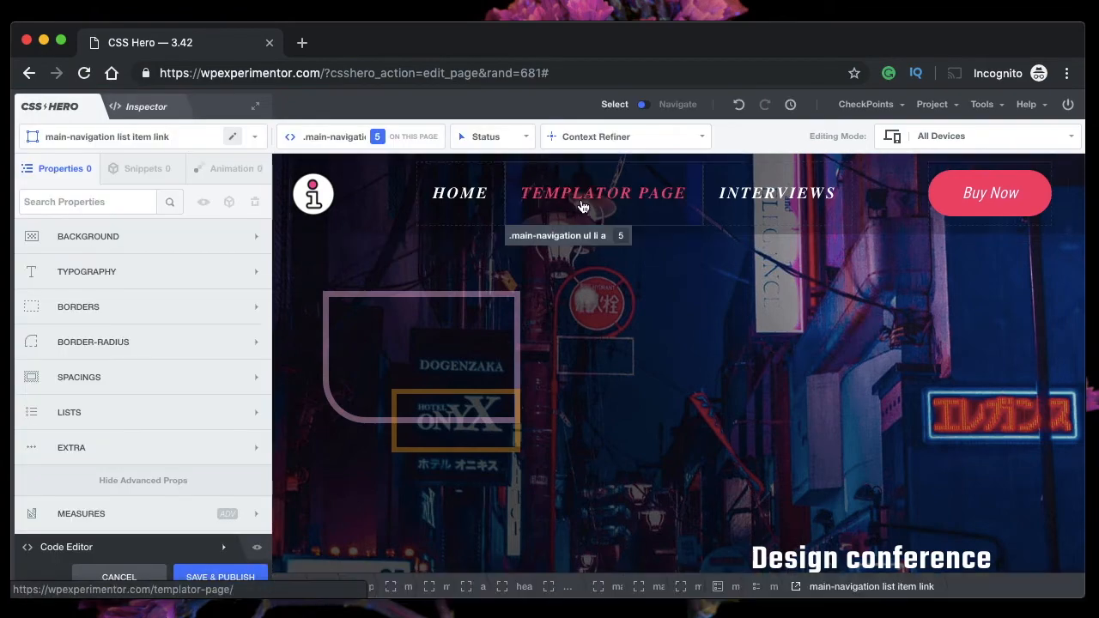
pyautogui.scroll(-6, 634, 262)
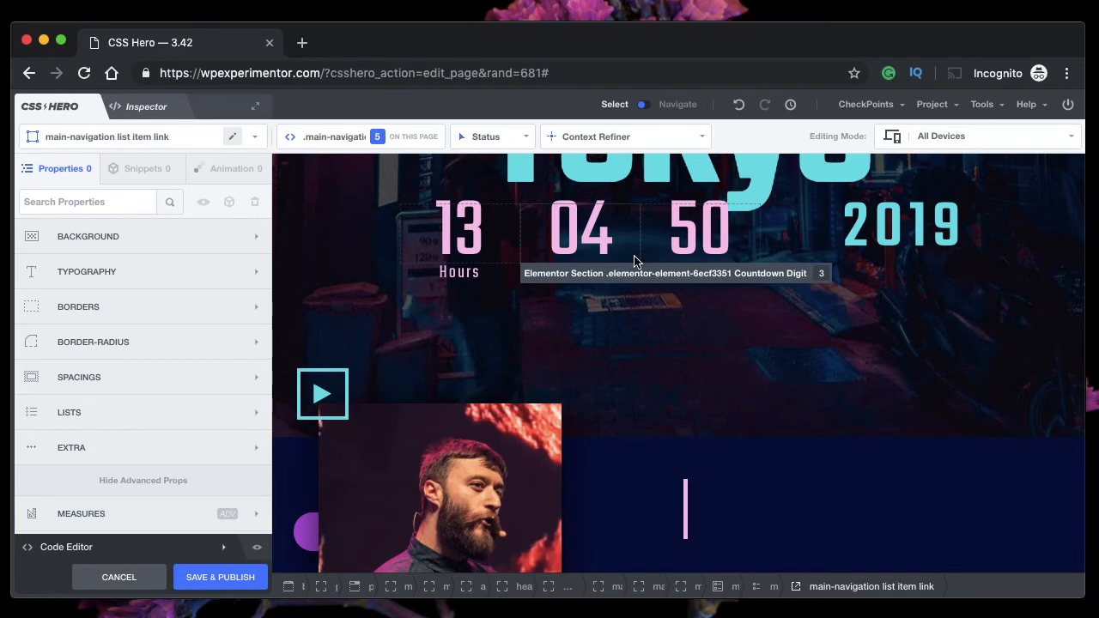
pyautogui.scroll(6, 634, 262)
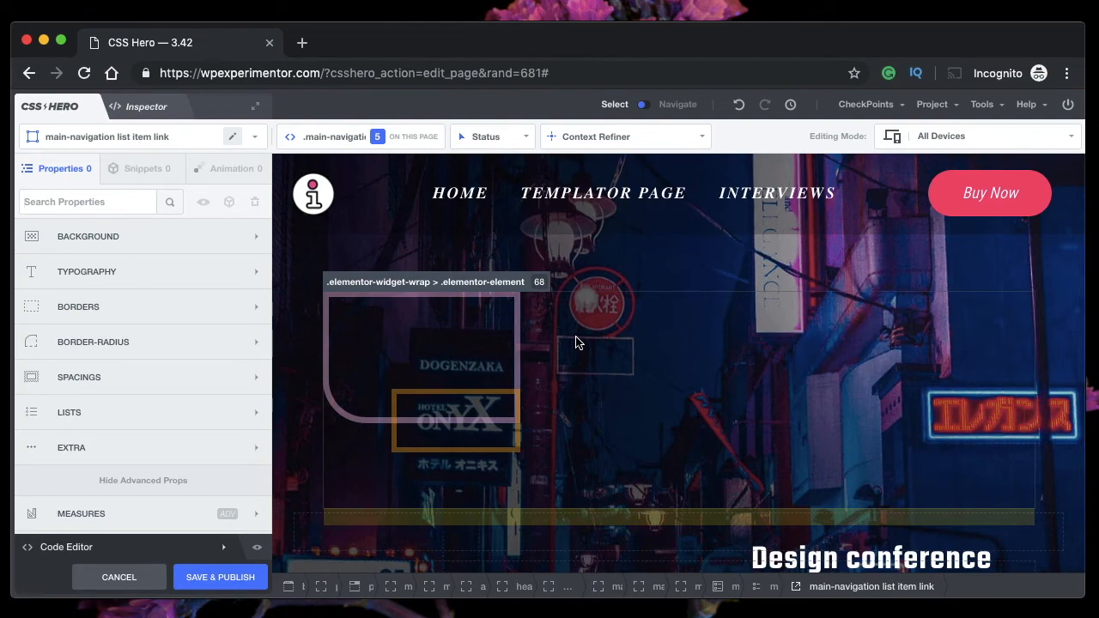
pyautogui.scroll(-8, 710, 358)
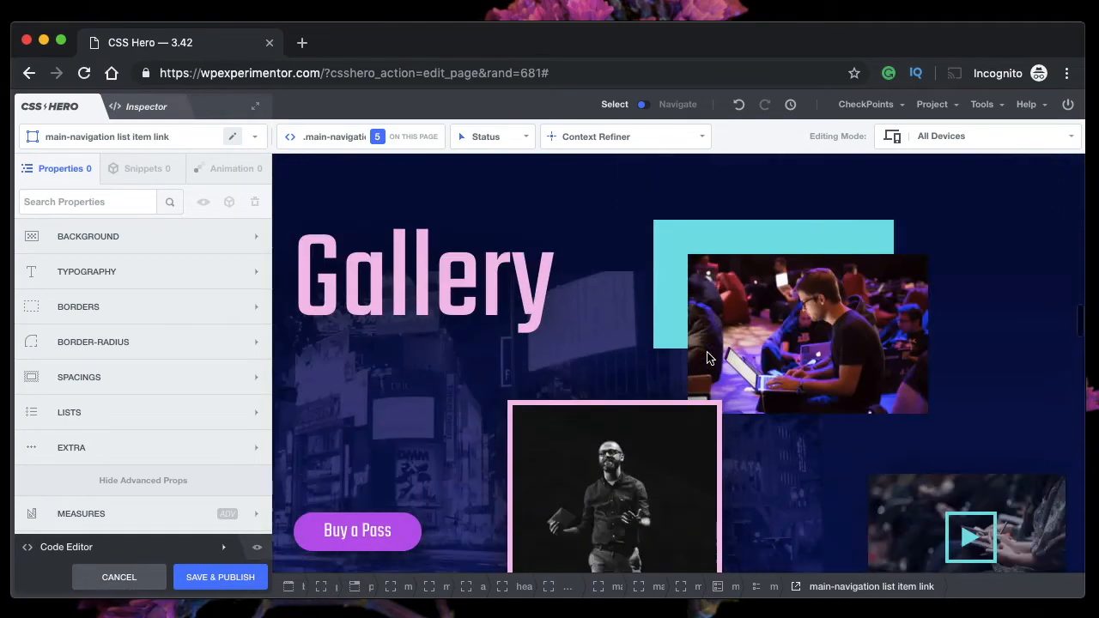
pyautogui.scroll(-3, 710, 358)
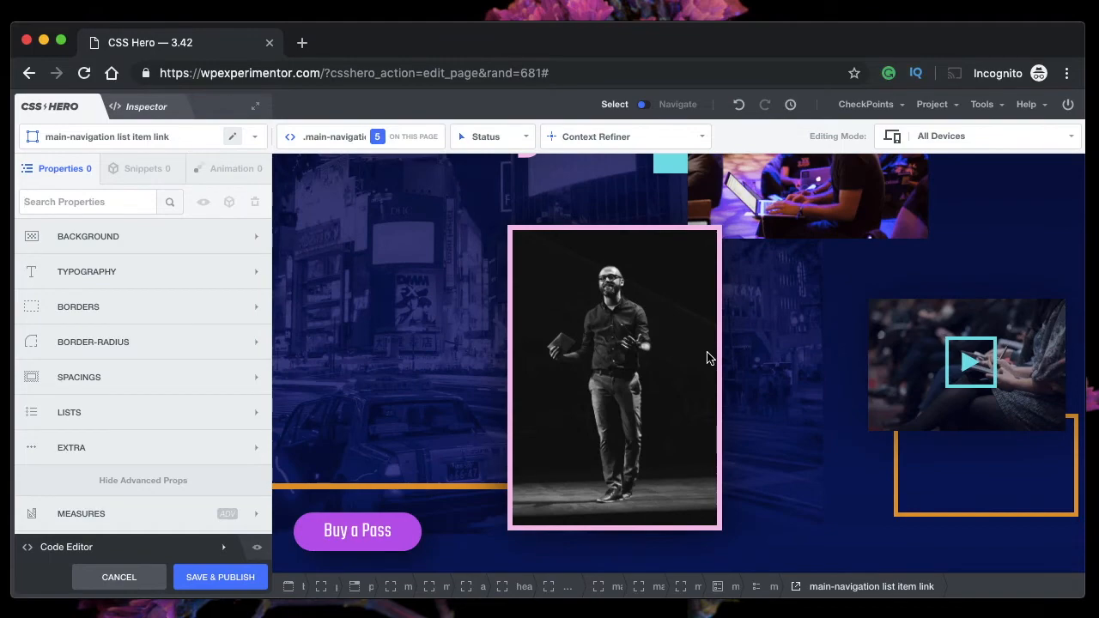
pyautogui.scroll(10, 709, 358)
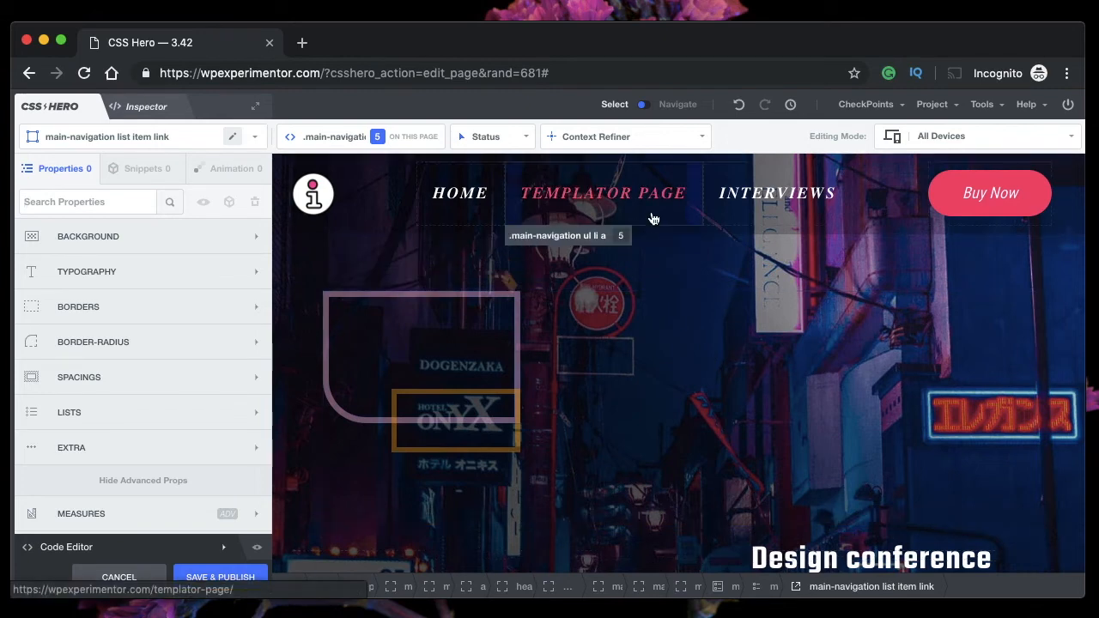
# Examine the Context Refiner choices for the main-navigation list item link, including Only On This Template and Only This Element.
pyautogui.click(618, 137)
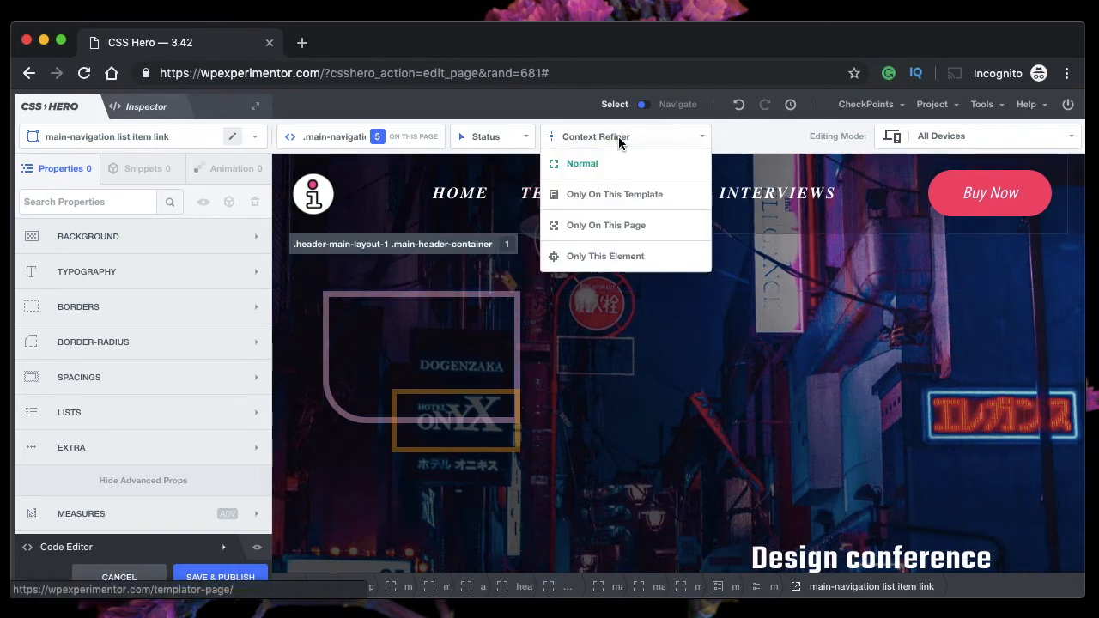
pyautogui.click(609, 204)
pyautogui.click(601, 256)
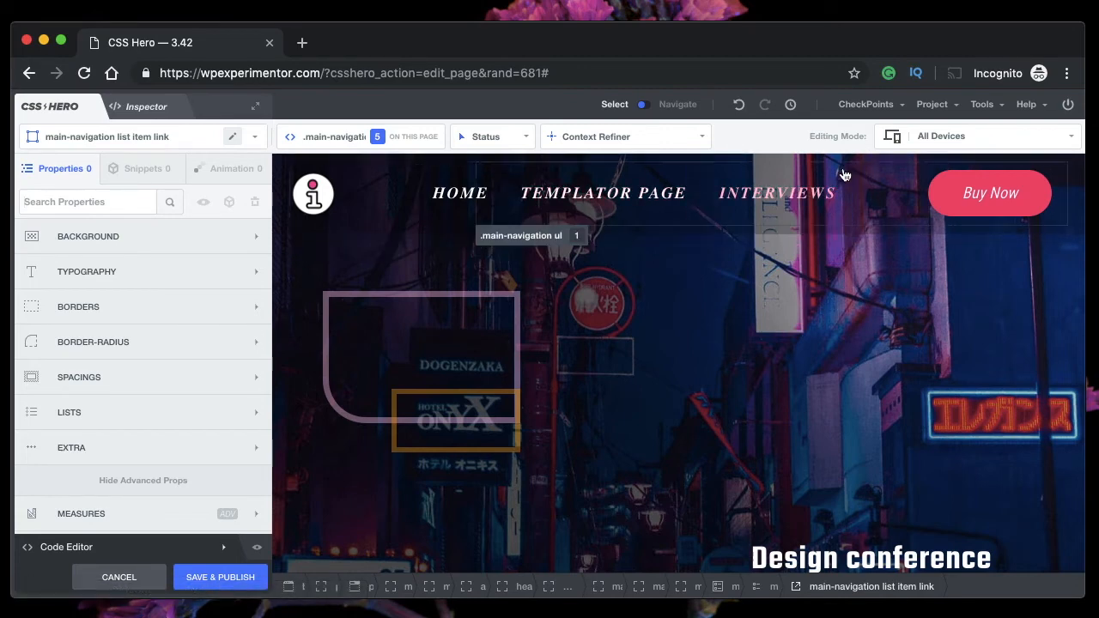
# Try a red background colour, rgb(205, 52, 52), on the main-navigation list and discard it.
pyautogui.click(738, 165)
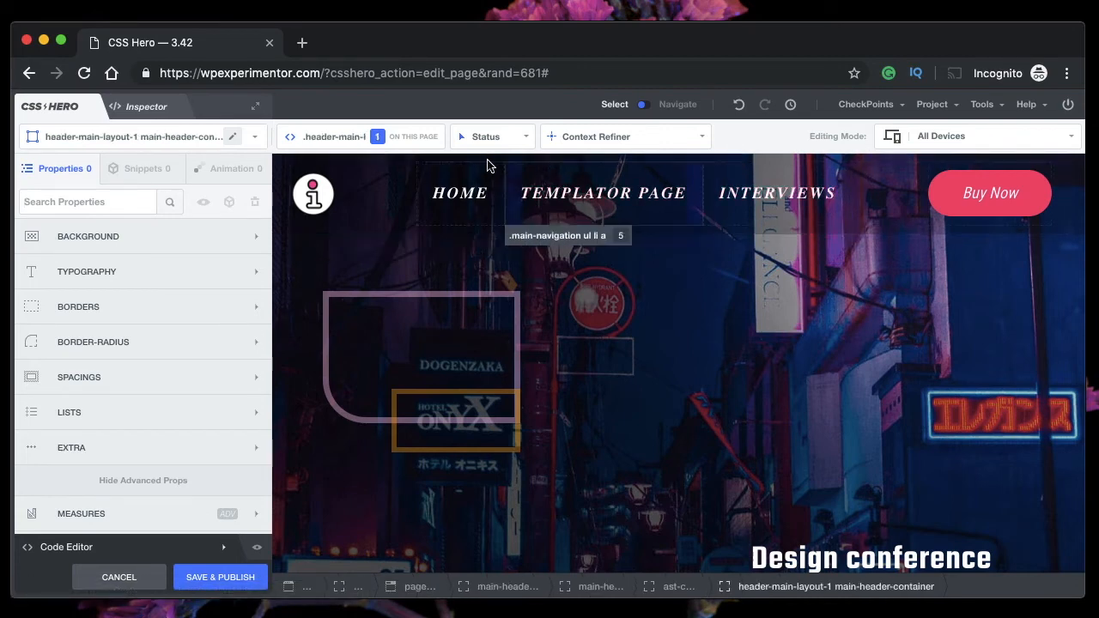
pyautogui.click(443, 176)
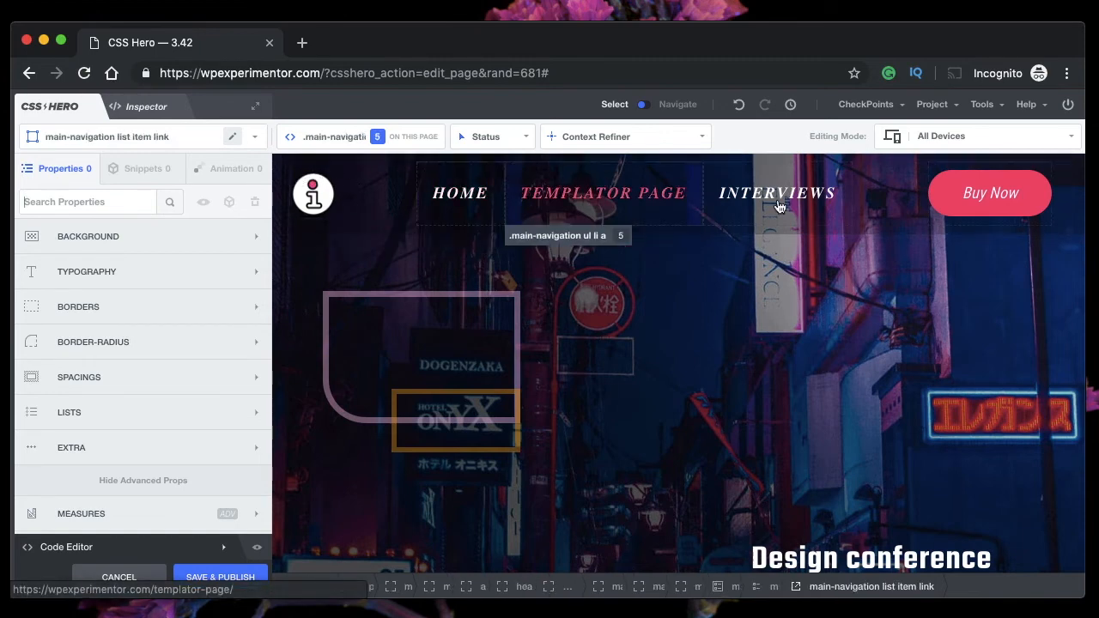
pyautogui.click(888, 202)
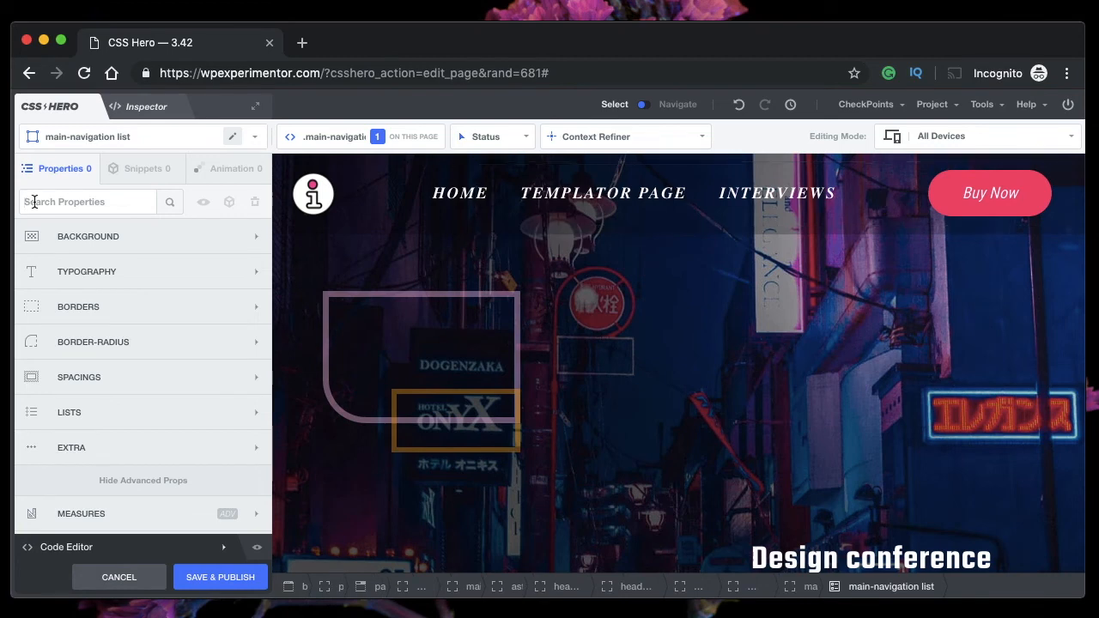
pyautogui.click(108, 235)
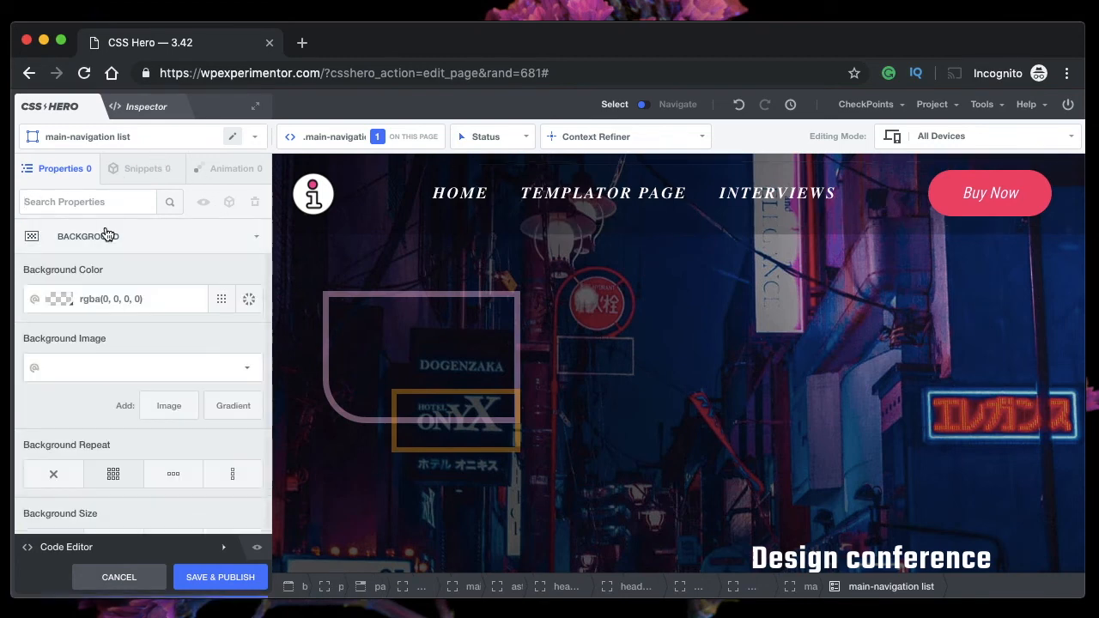
pyautogui.click(54, 305)
pyautogui.click(146, 350)
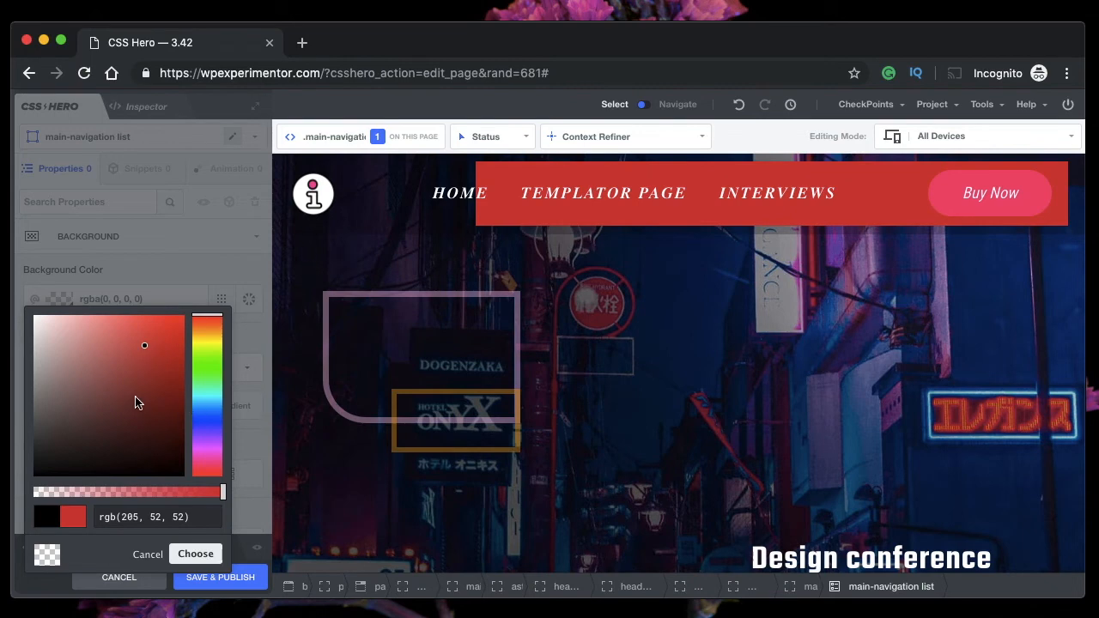
pyautogui.click(148, 555)
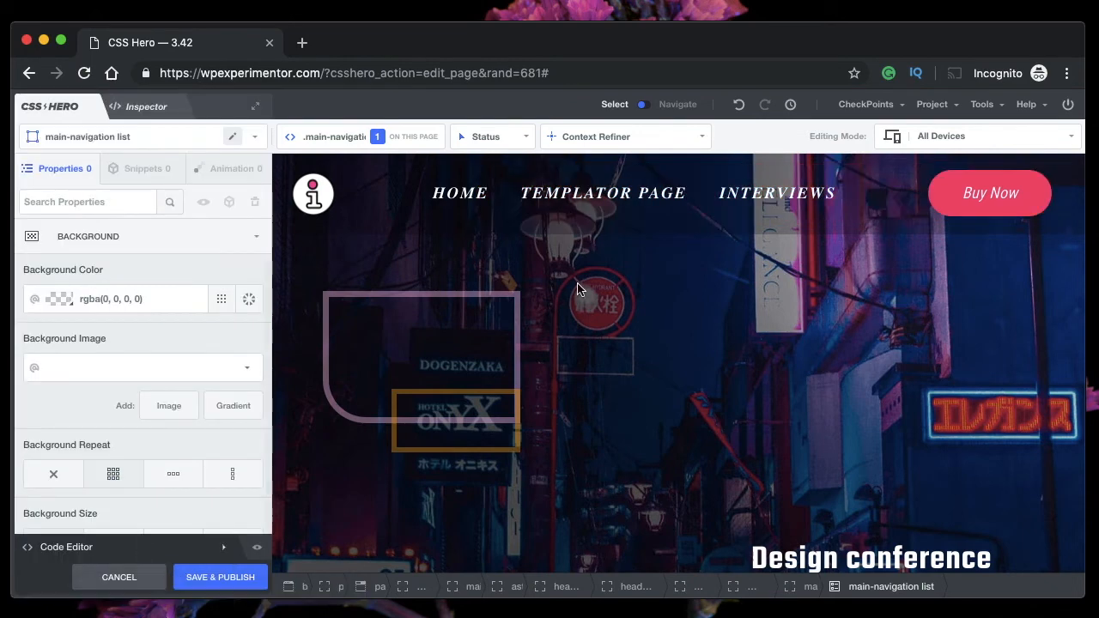
# Set the ast-container background colour to the flat palette's purple #9b59b6, and save and publish the change.
pyautogui.click(282, 169)
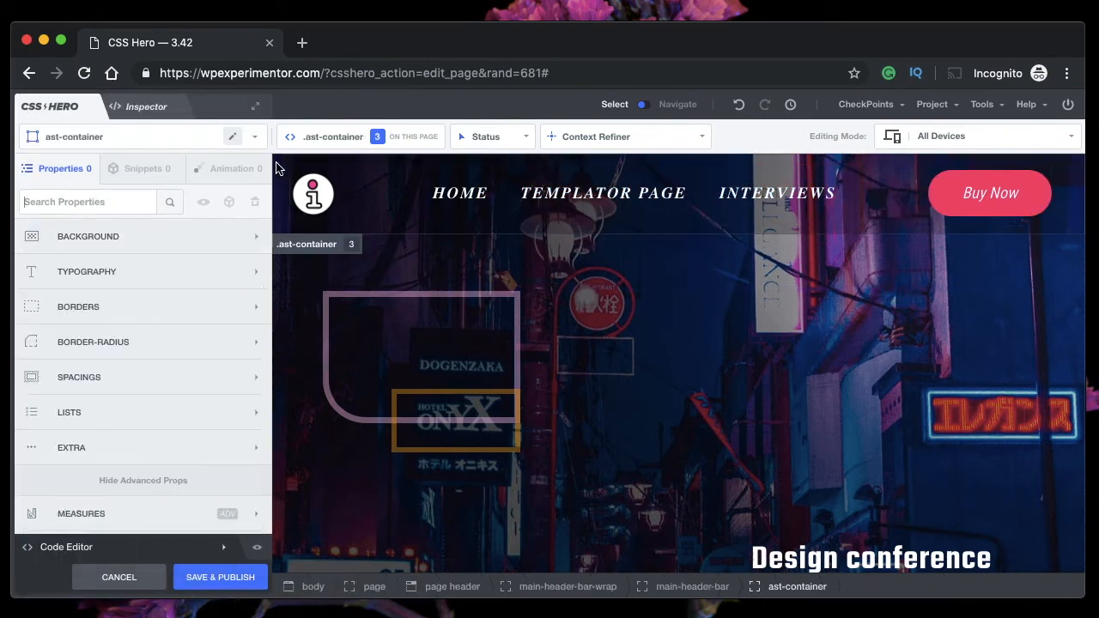
pyautogui.click(117, 243)
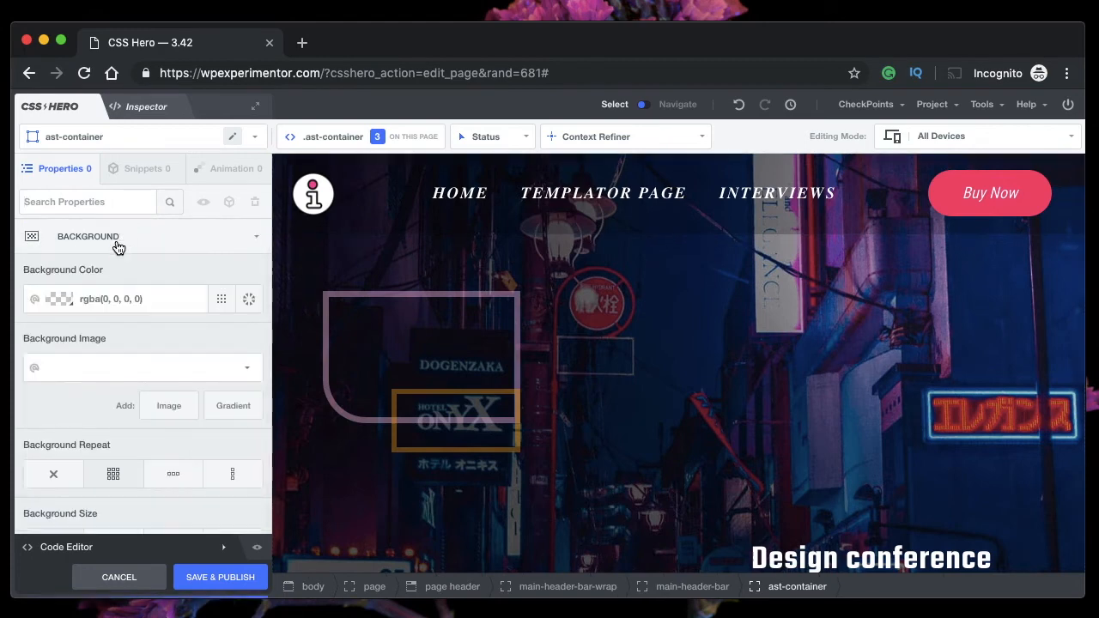
pyautogui.click(223, 299)
pyautogui.click(196, 364)
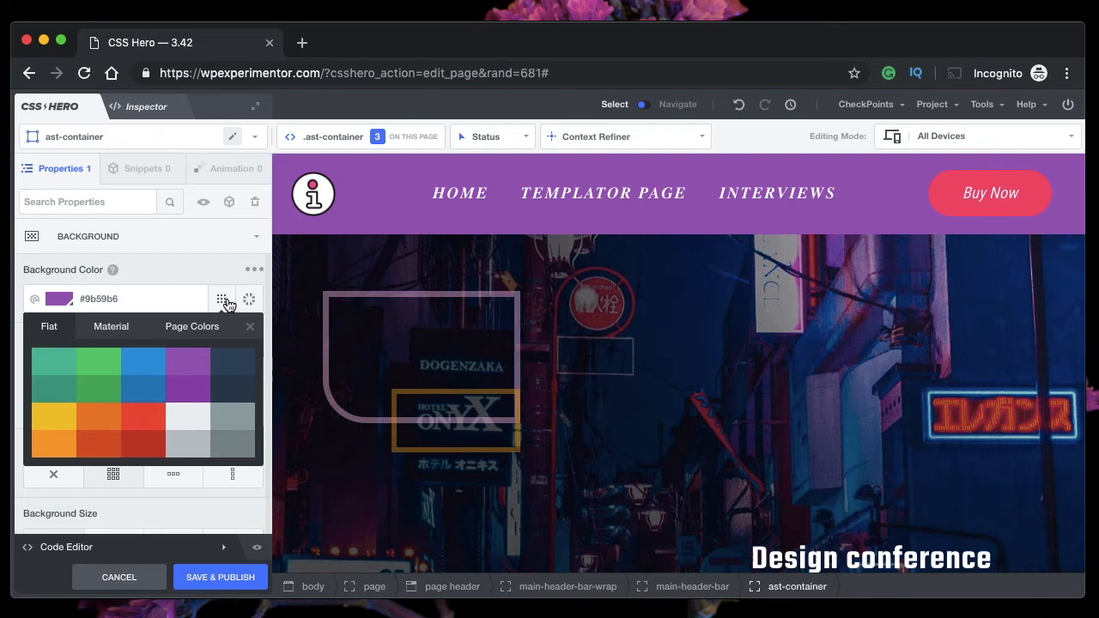
pyautogui.click(234, 579)
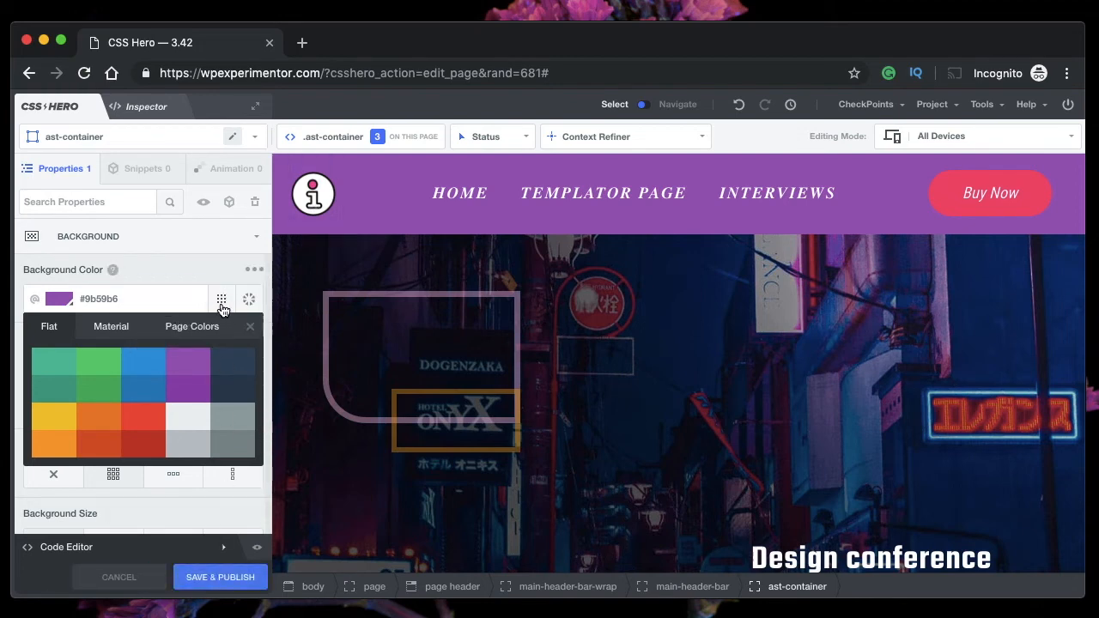
pyautogui.click(250, 327)
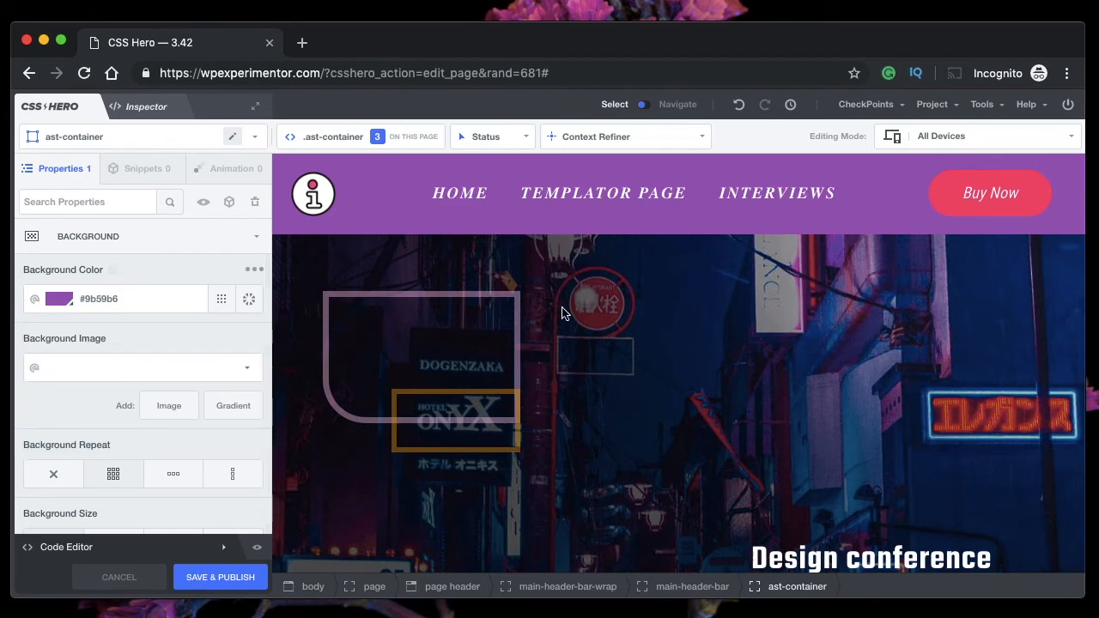
# Check the Context Refiner for the ast-container, and examine the published interviews archive page from the header down to the footer.
pyautogui.click(605, 137)
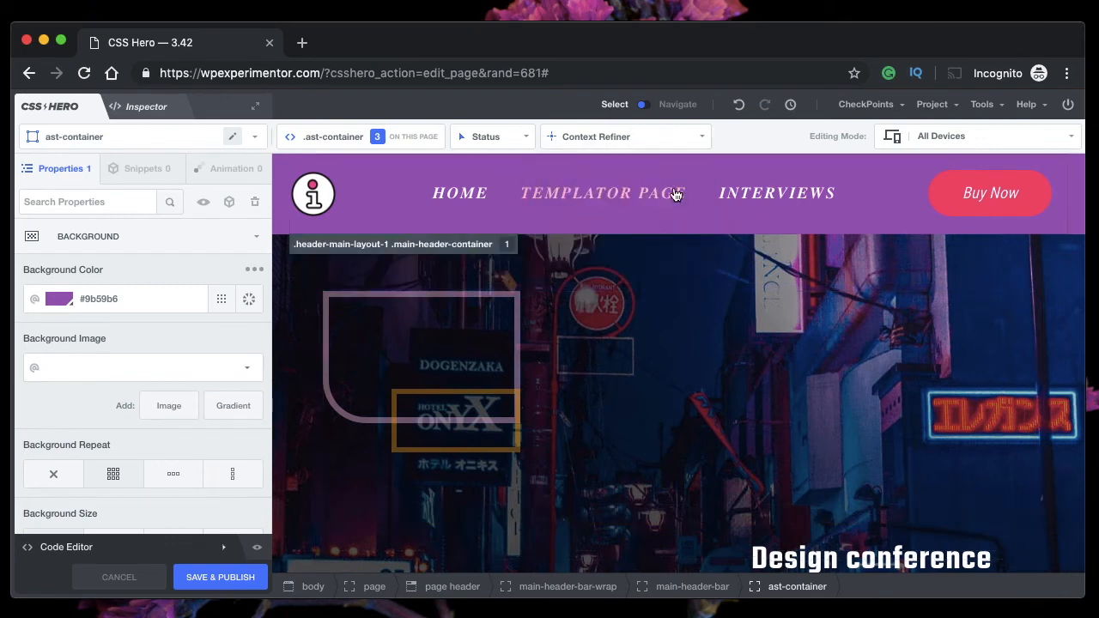
pyautogui.moveTo(654, 137)
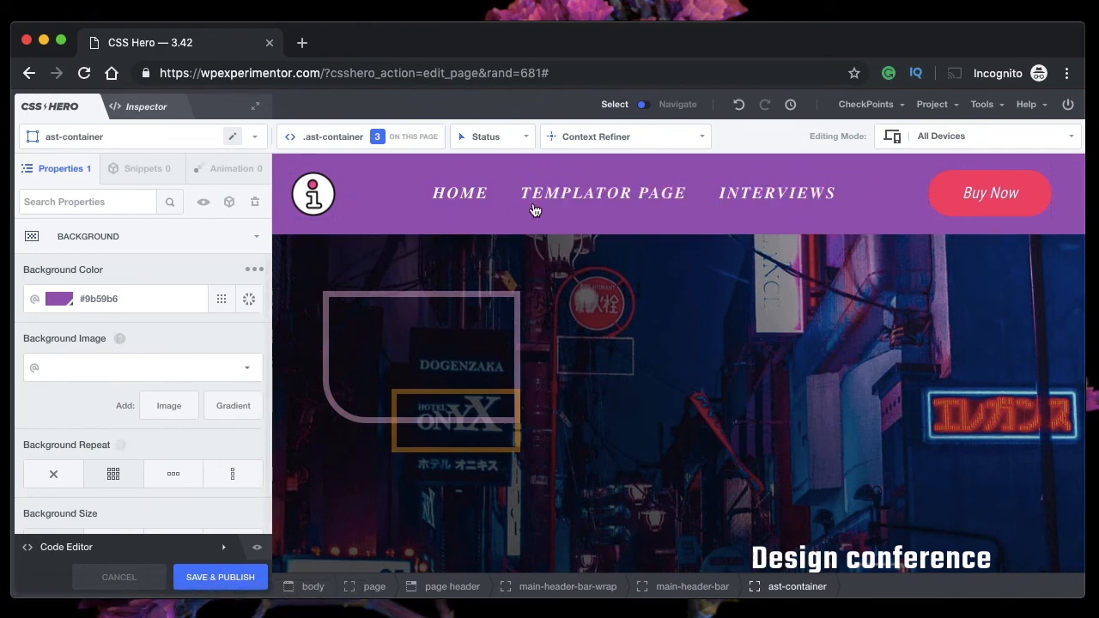
pyautogui.click(384, 42)
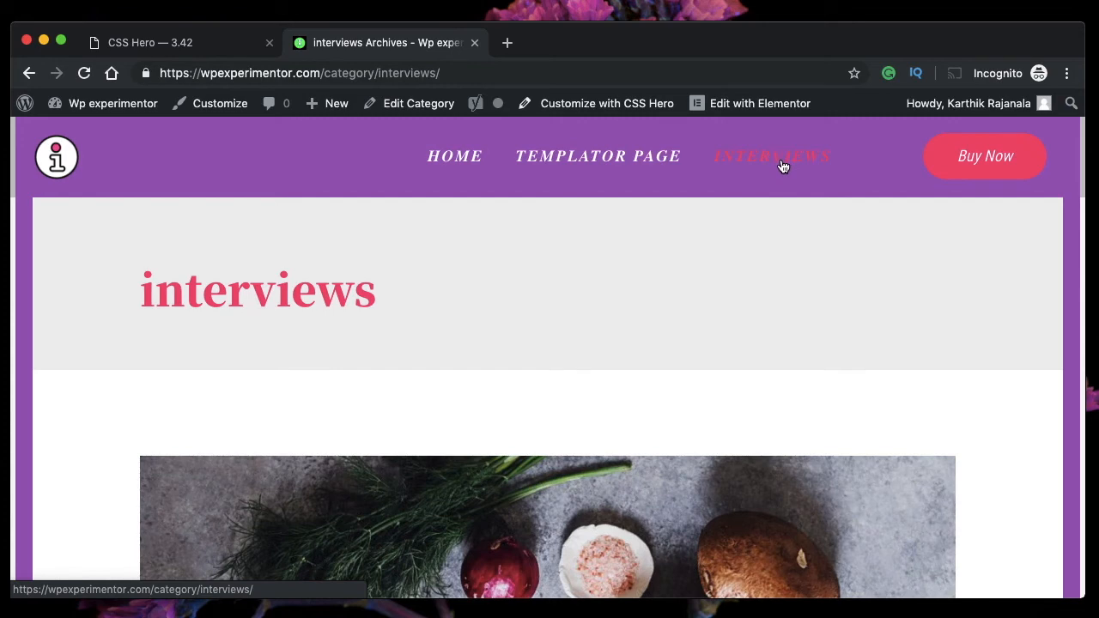
pyautogui.click(146, 43)
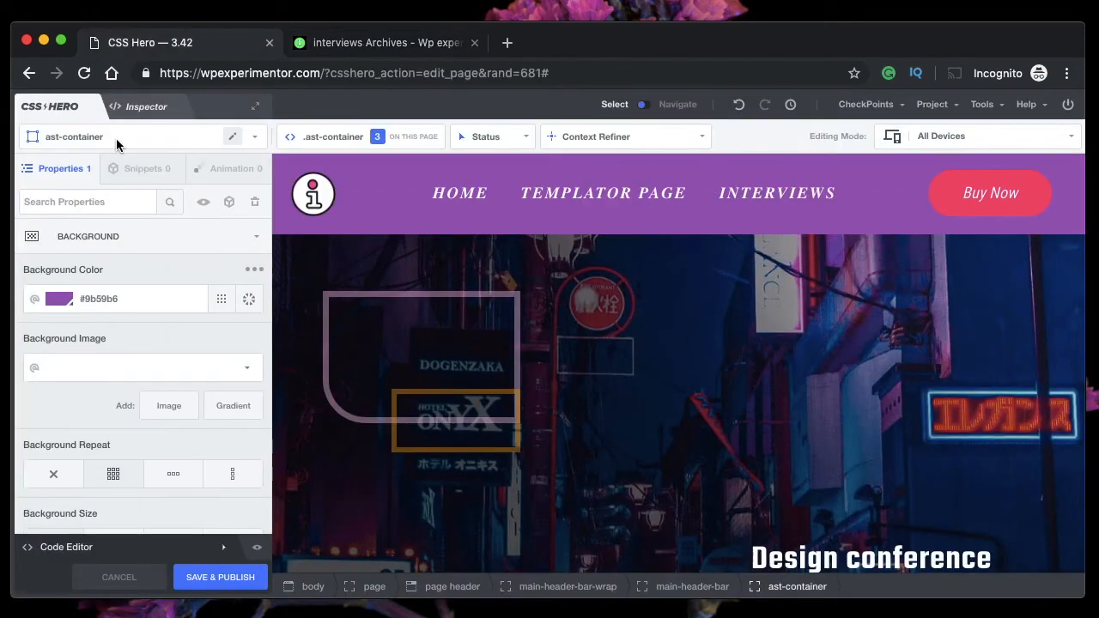
pyautogui.click(116, 139)
pyautogui.click(396, 47)
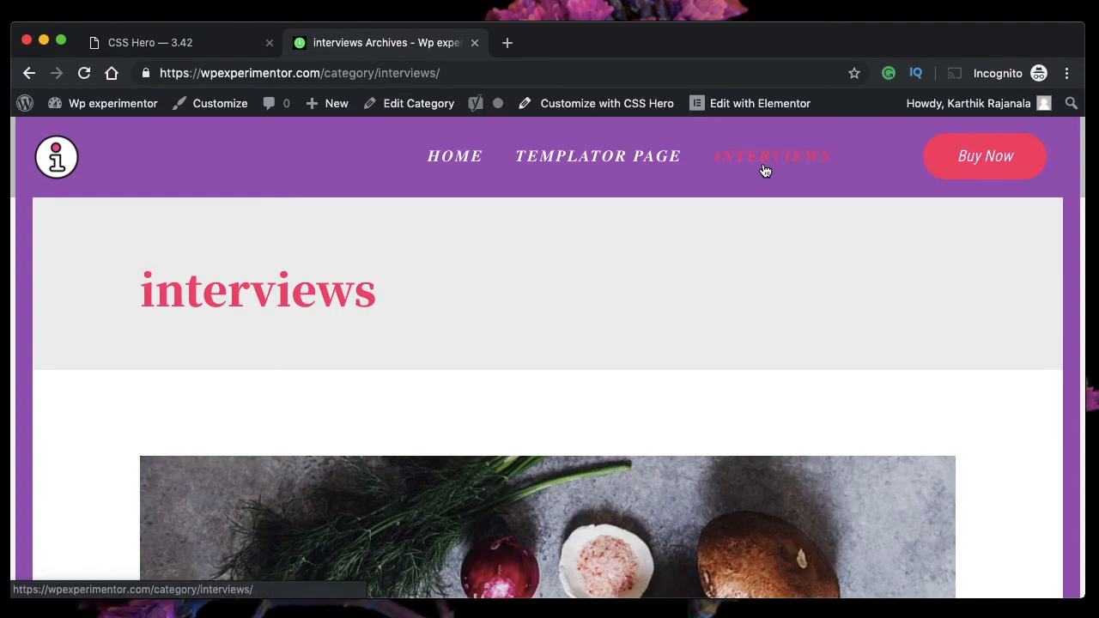
pyautogui.scroll(-15, 621, 339)
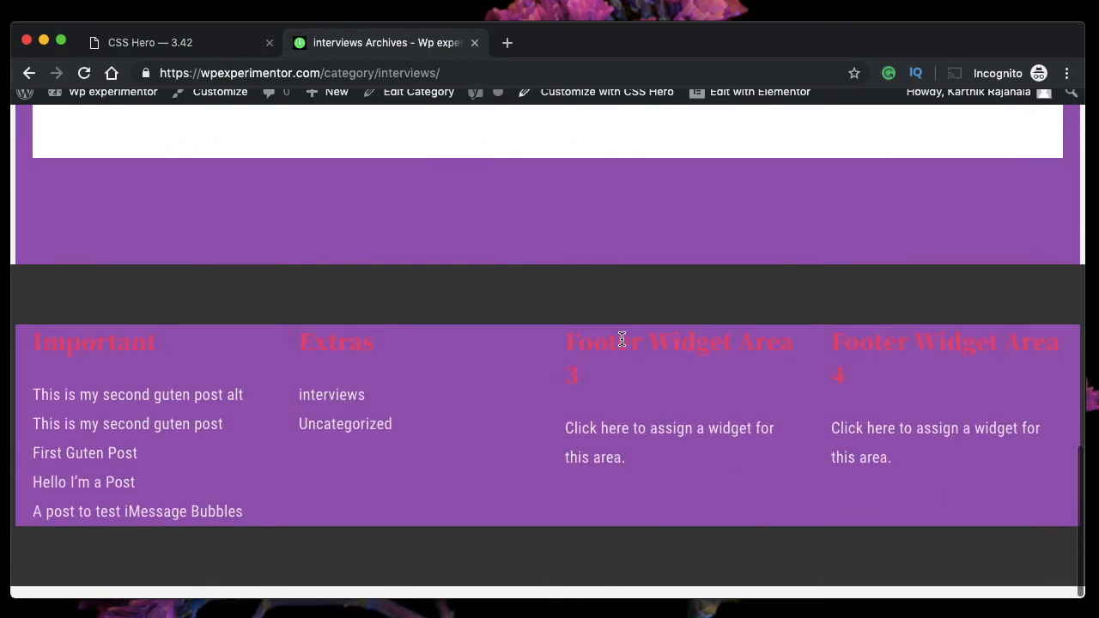
# Compare the ast-container selection in the CSS Hero editor with the header area of the published interviews archive page.
pyautogui.click(187, 42)
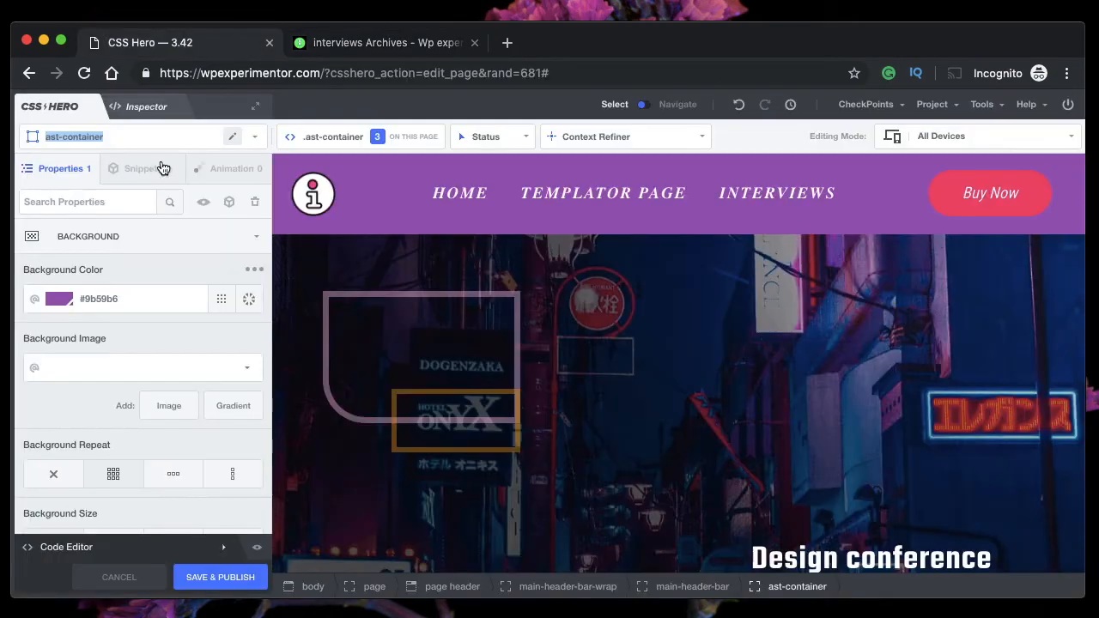
pyautogui.click(385, 45)
pyautogui.scroll(15, 425, 467)
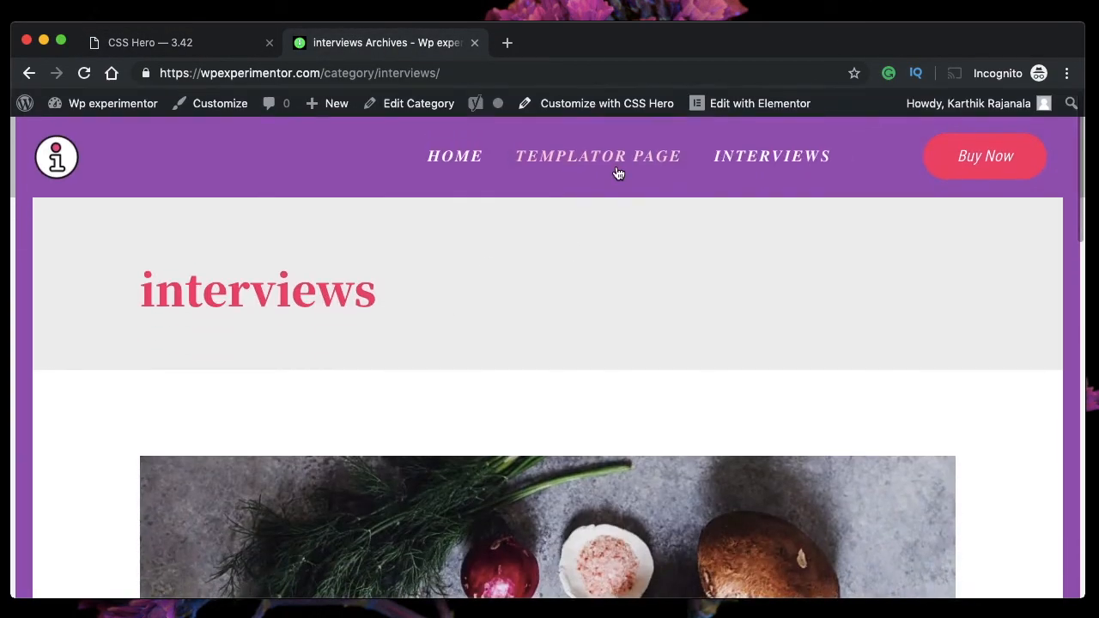
pyautogui.click(176, 45)
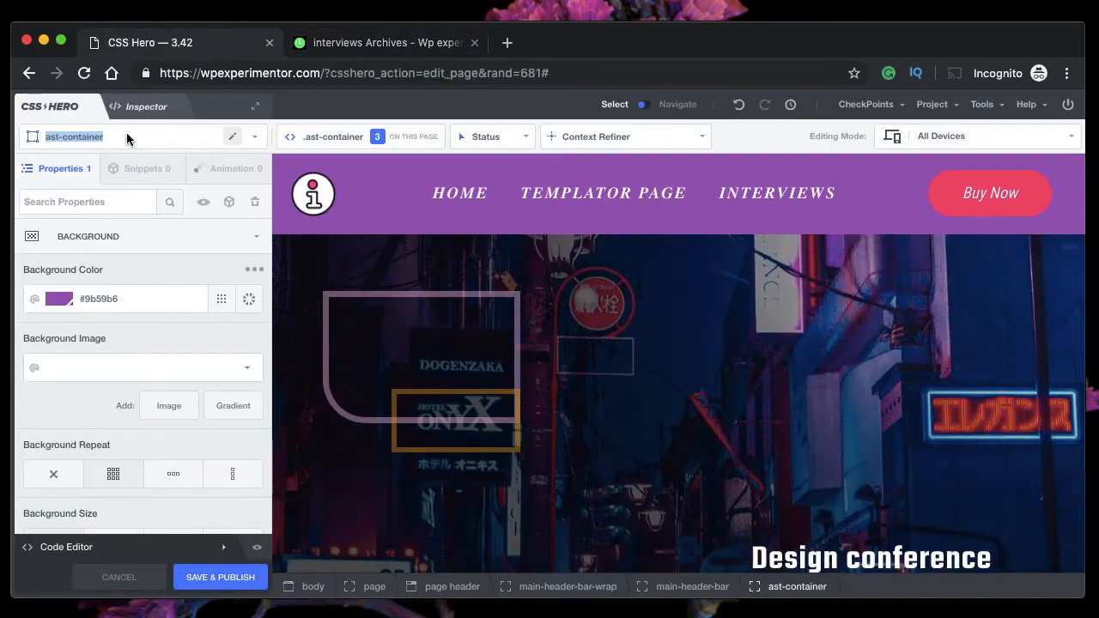
pyautogui.click(127, 139)
pyautogui.tripleClick(69, 140)
pyautogui.click(388, 42)
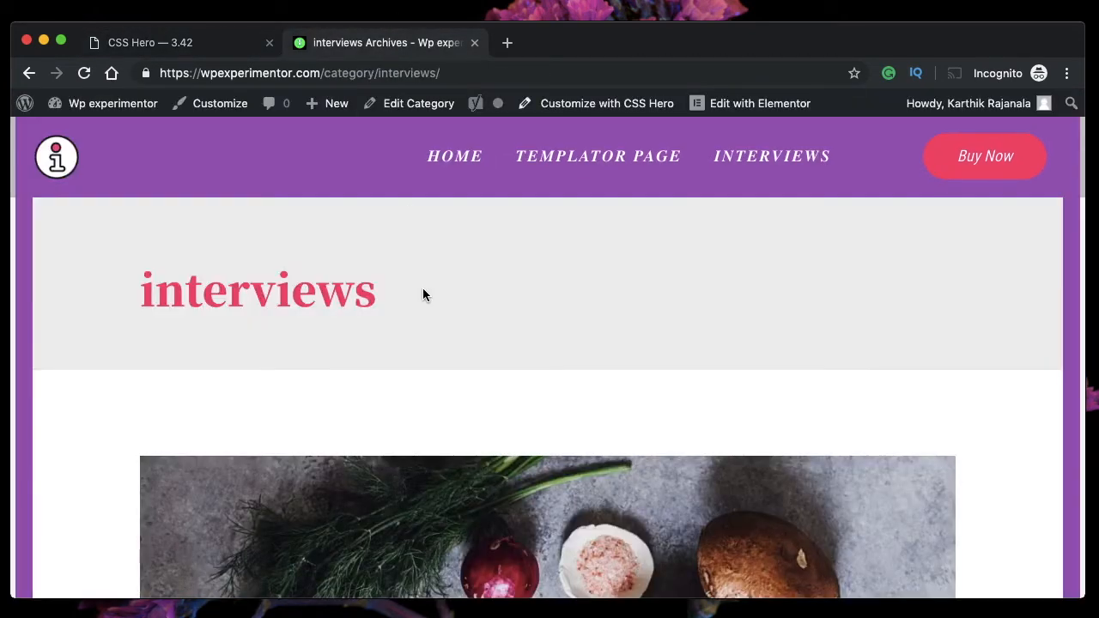
# Examine the published interviews archive page down to the footer widget areas, and return to the CSS Hero editor.
pyautogui.scroll(-15, 423, 291)
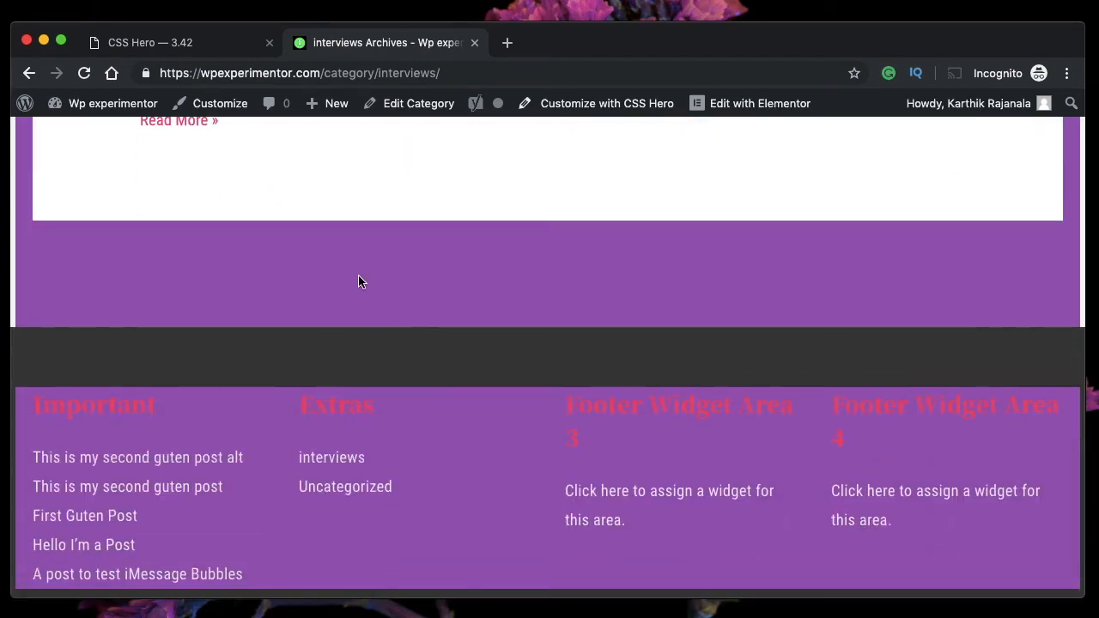
pyautogui.scroll(2, 359, 282)
pyautogui.scroll(-3, 357, 280)
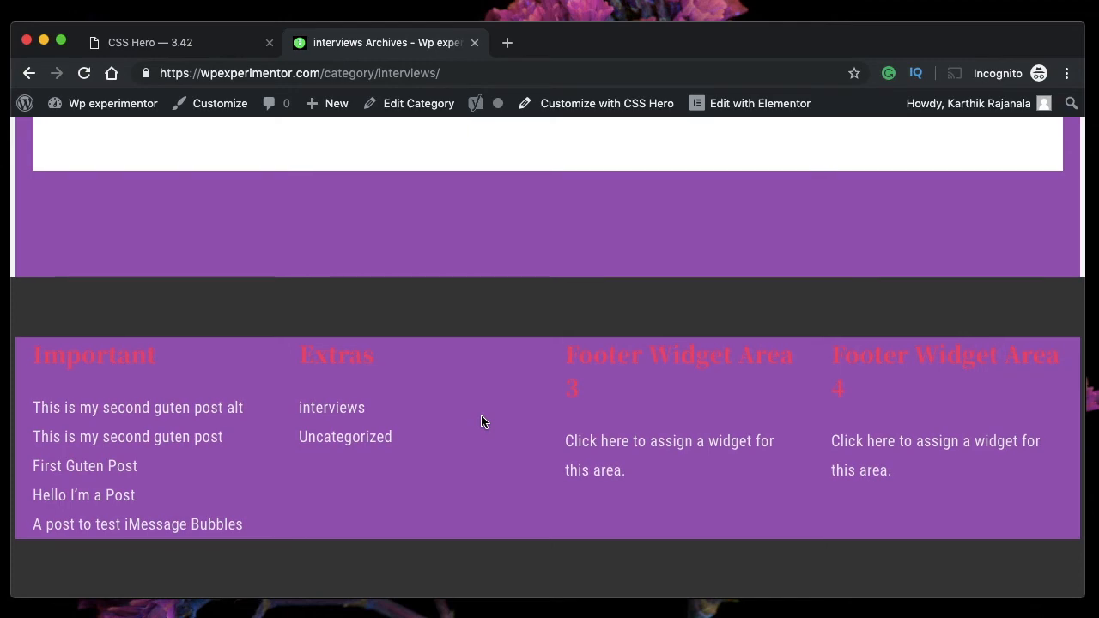
pyautogui.scroll(15, 481, 421)
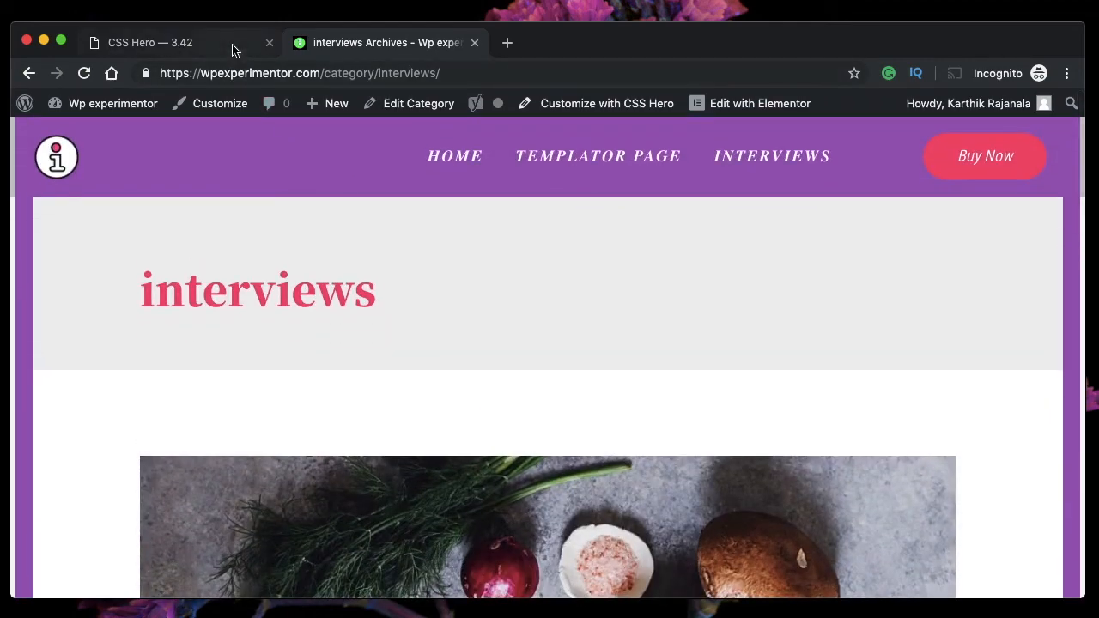
pyautogui.click(232, 43)
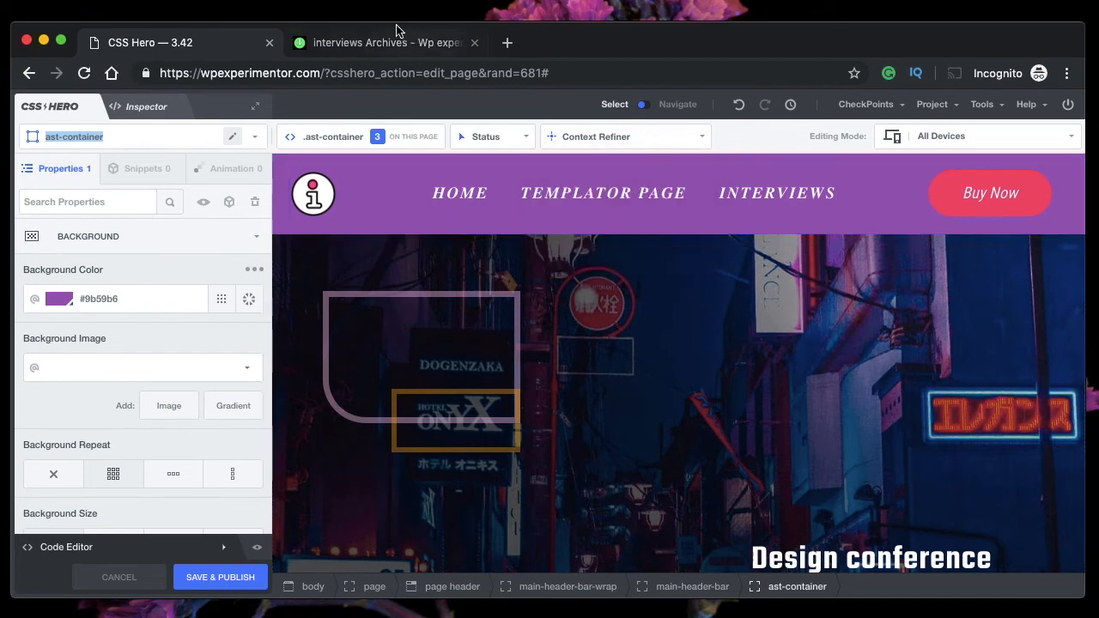
# Open the published Templator page and examine its background from the header down to the footer widget areas.
pyautogui.click(400, 43)
pyautogui.click(624, 170)
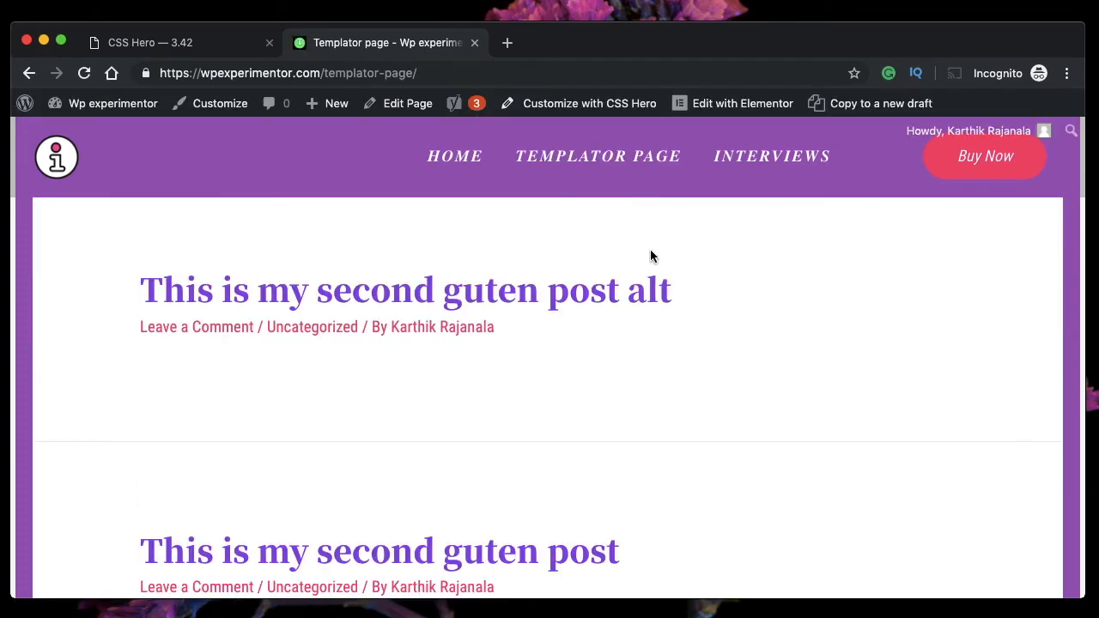
pyautogui.scroll(-15, 650, 255)
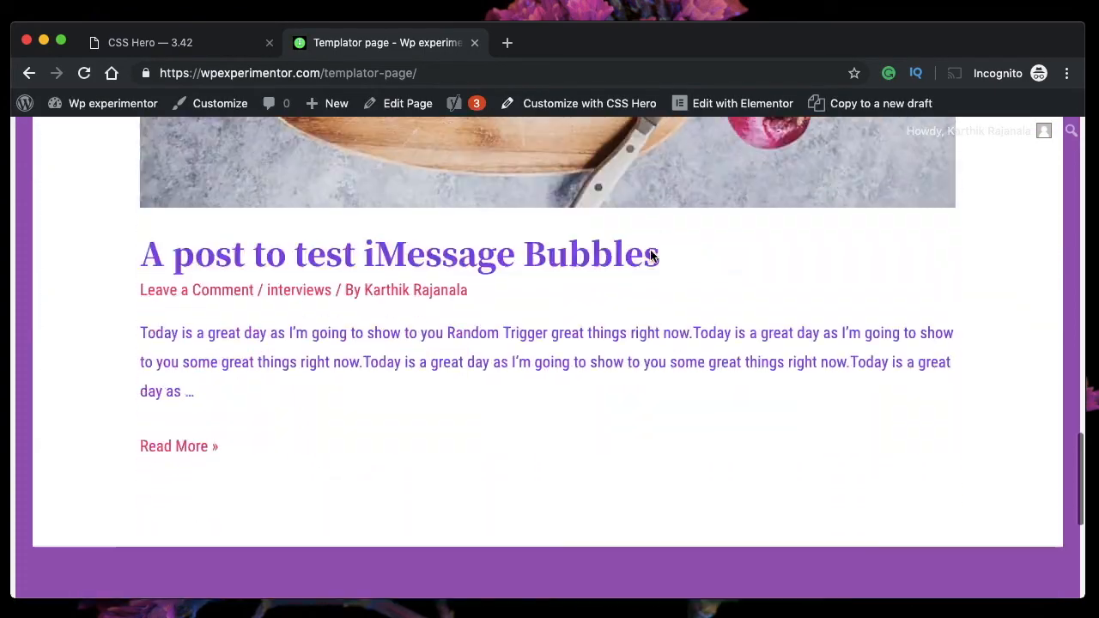
pyautogui.scroll(-10, 650, 255)
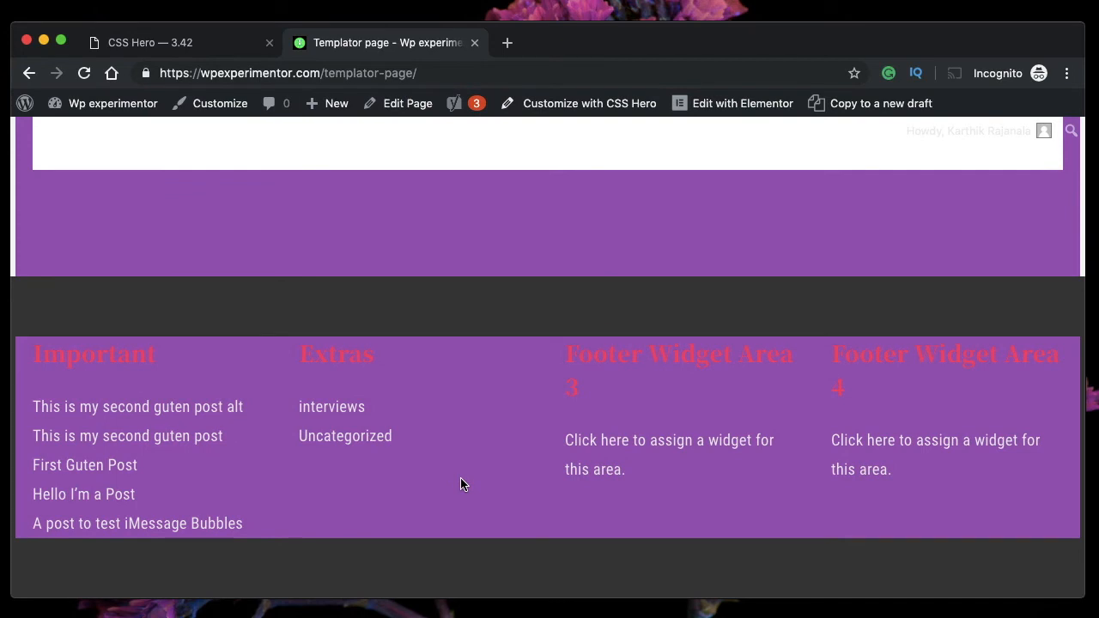
# Try limiting the ast-container styling in the CSS Hero editor to Only On This Template, and save and publish.
pyautogui.click(167, 43)
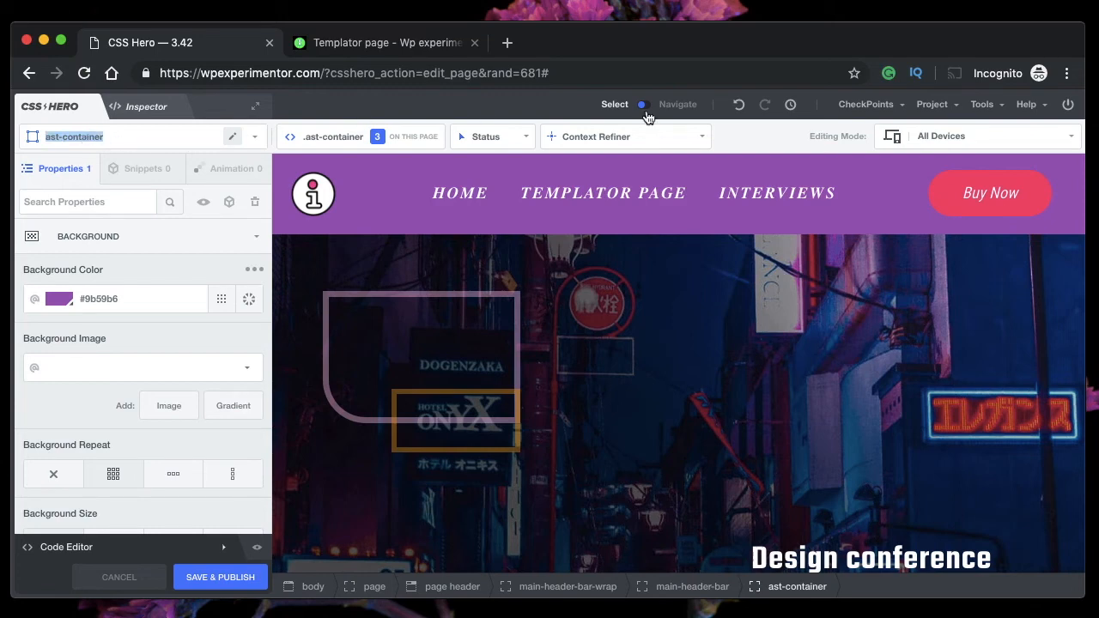
pyautogui.click(578, 138)
pyautogui.click(584, 169)
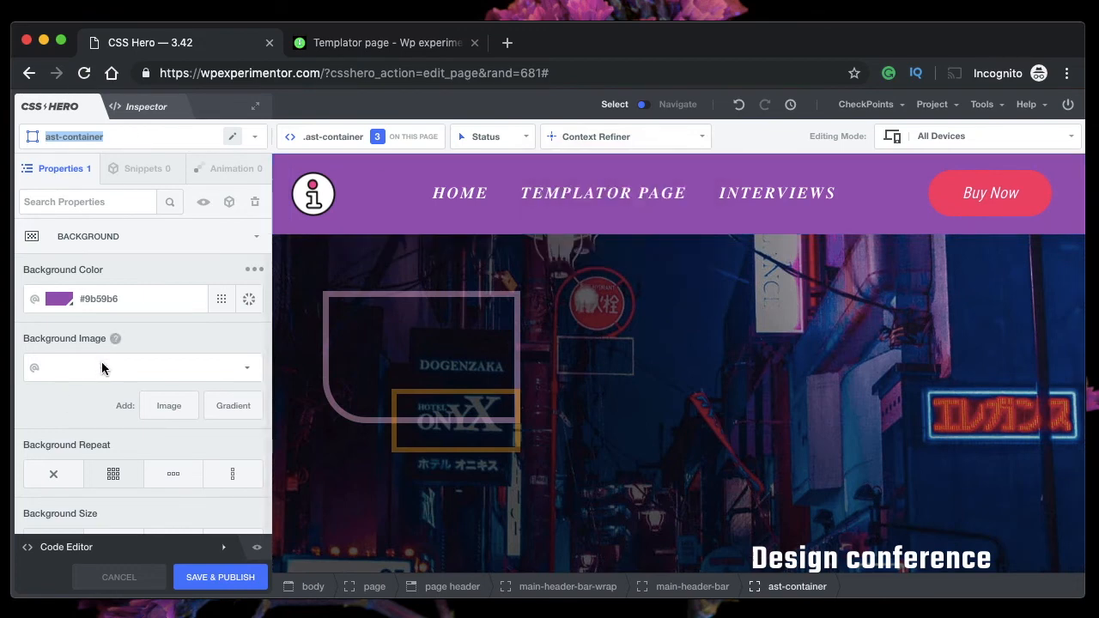
pyautogui.click(648, 136)
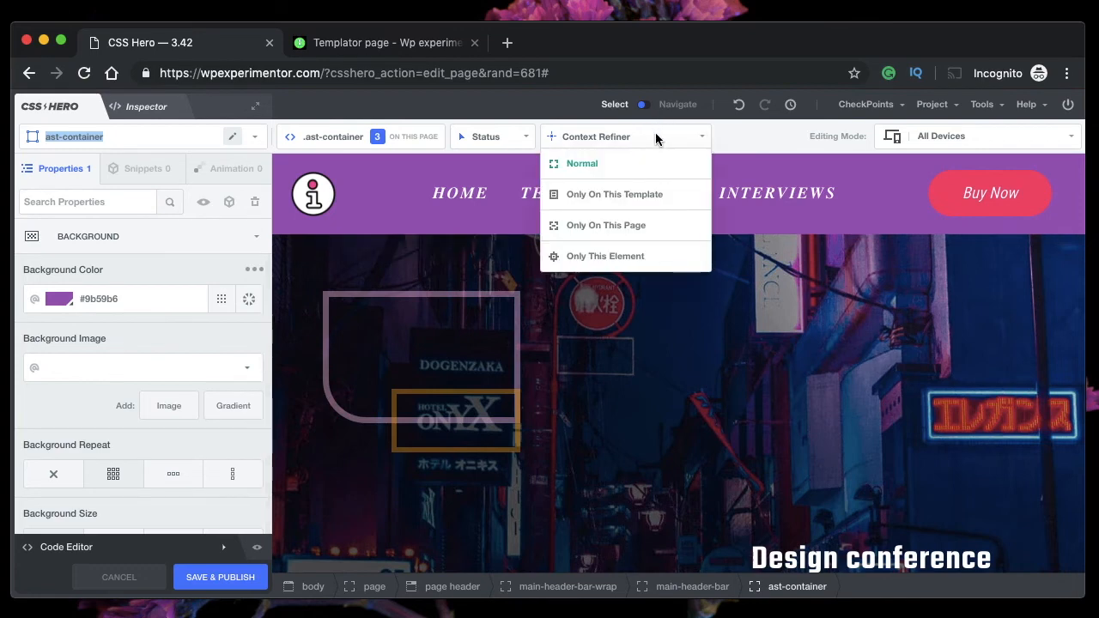
pyautogui.click(601, 199)
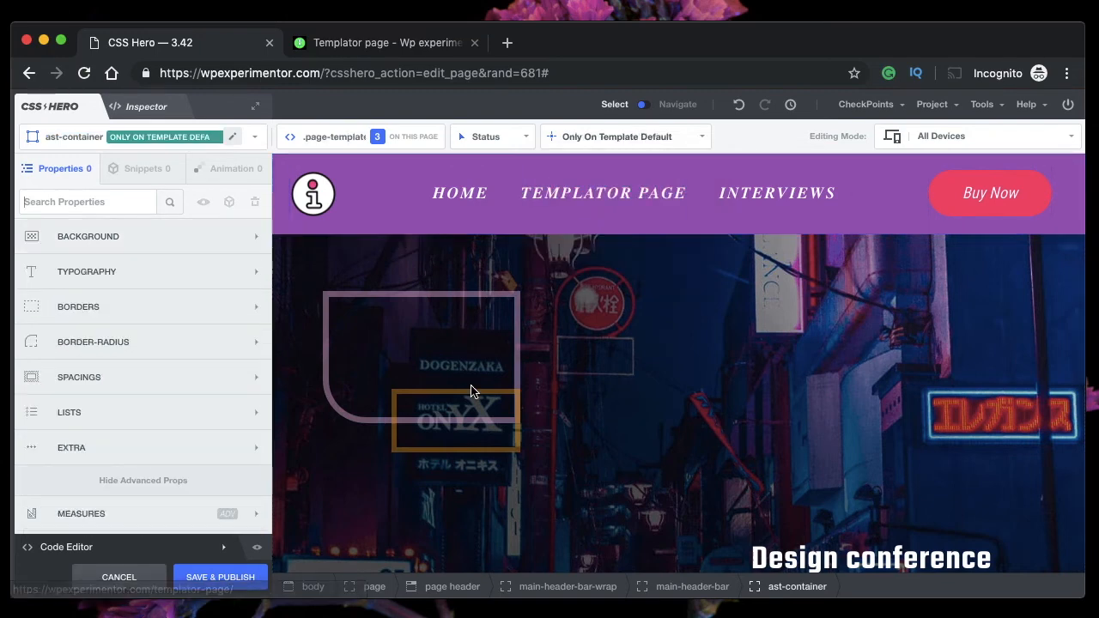
pyautogui.click(209, 577)
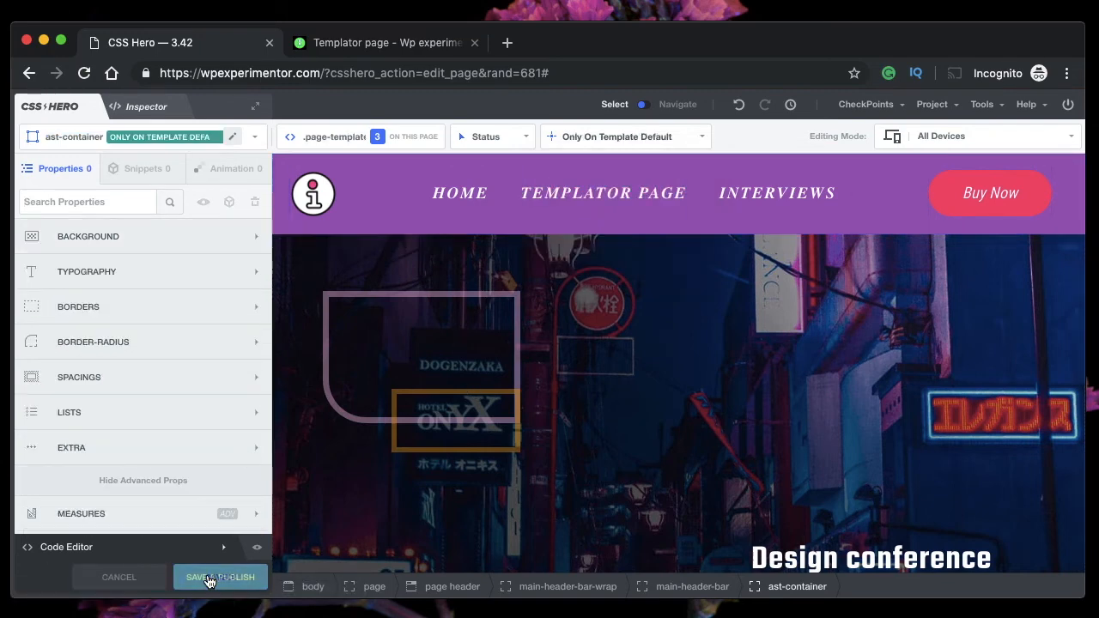
# Reload the published Templator page to check its container background, and return to the CSS Hero editor.
pyautogui.click(391, 43)
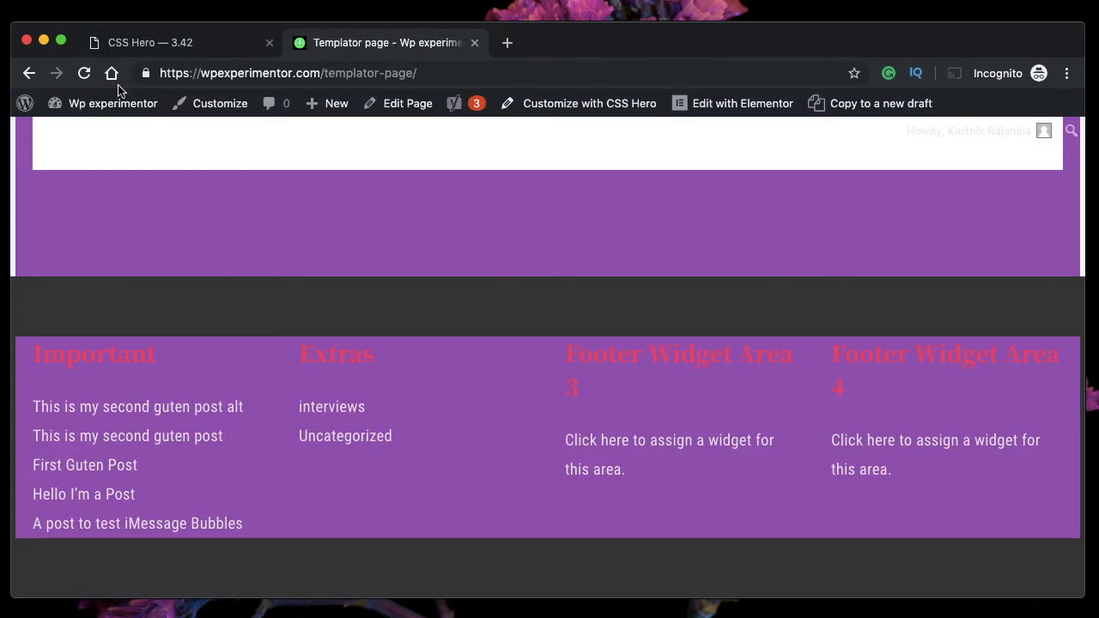
pyautogui.click(84, 74)
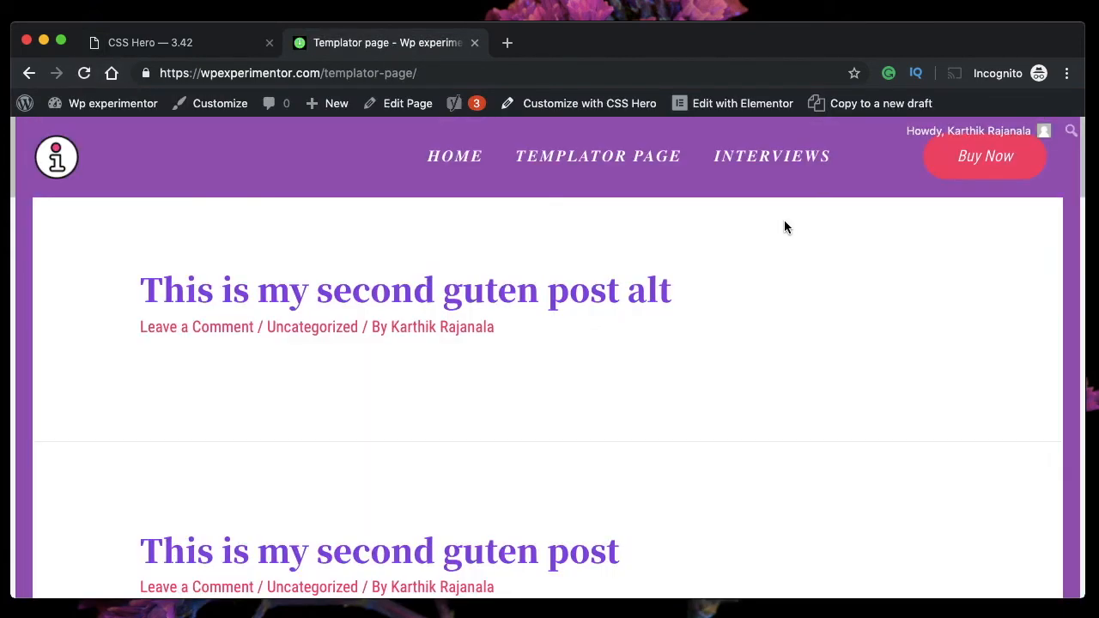
pyautogui.scroll(-10, 687, 275)
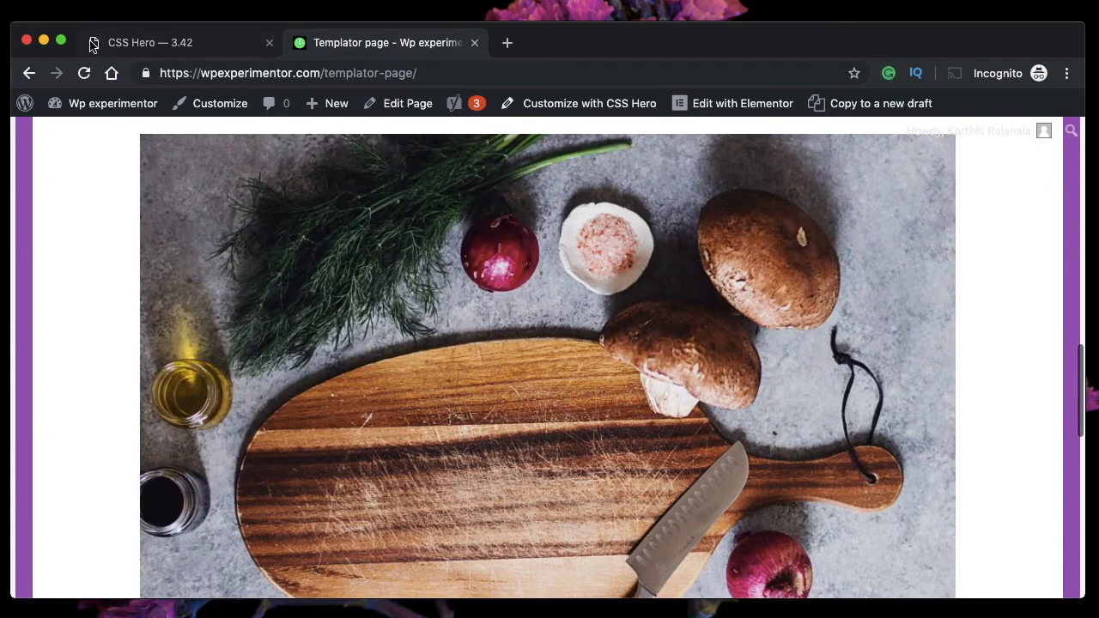
pyautogui.click(126, 44)
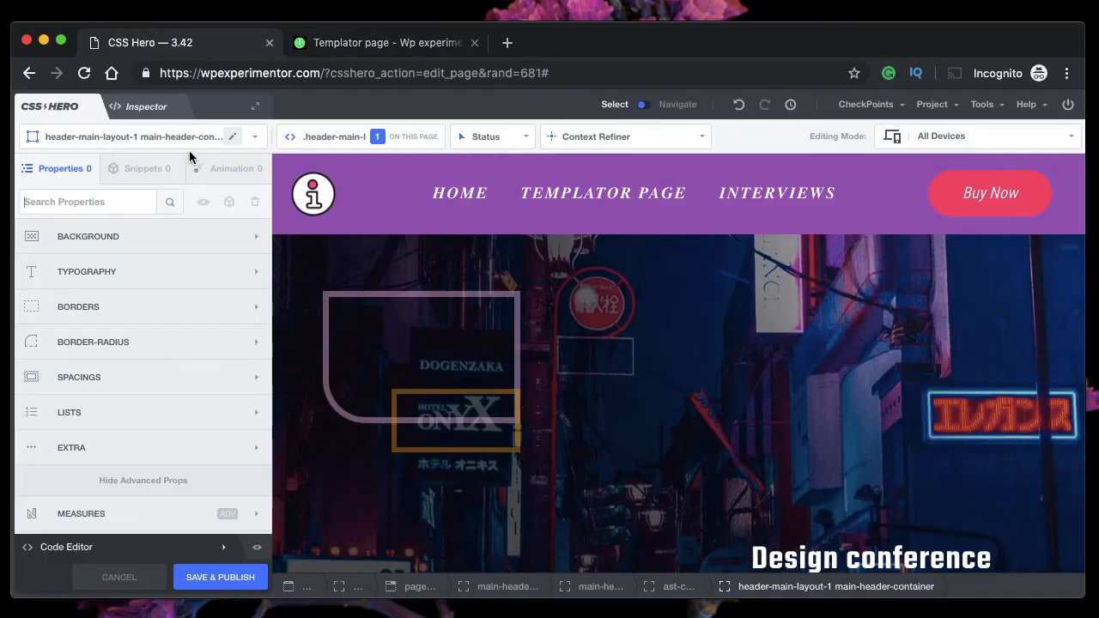
# Select the edited ast-container in the header and reset its background colour.
pyautogui.click(273, 178)
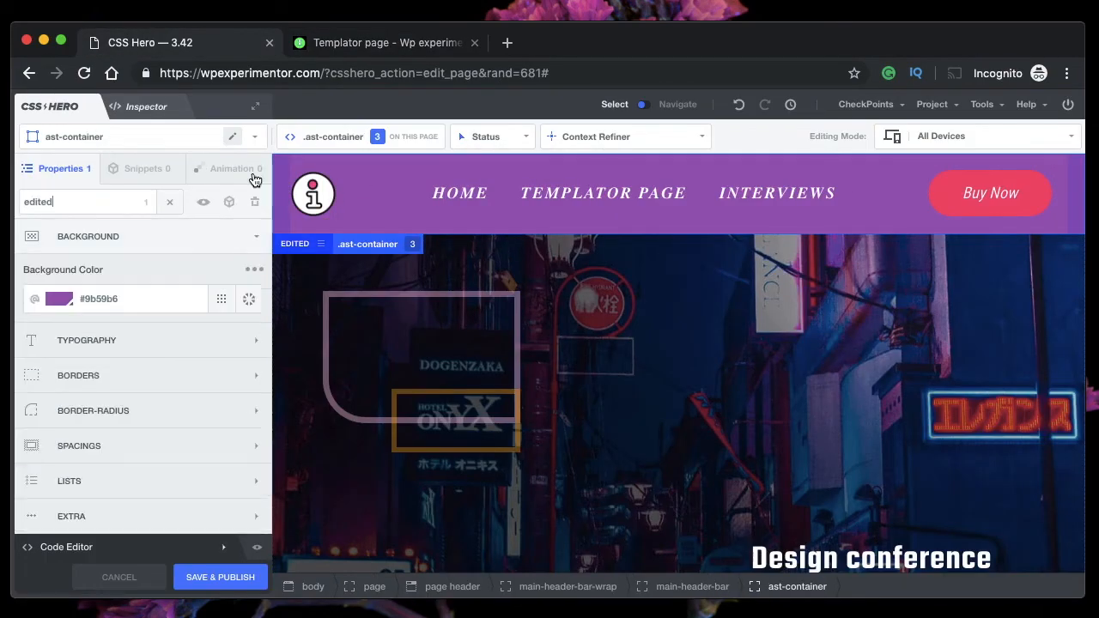
pyautogui.click(388, 214)
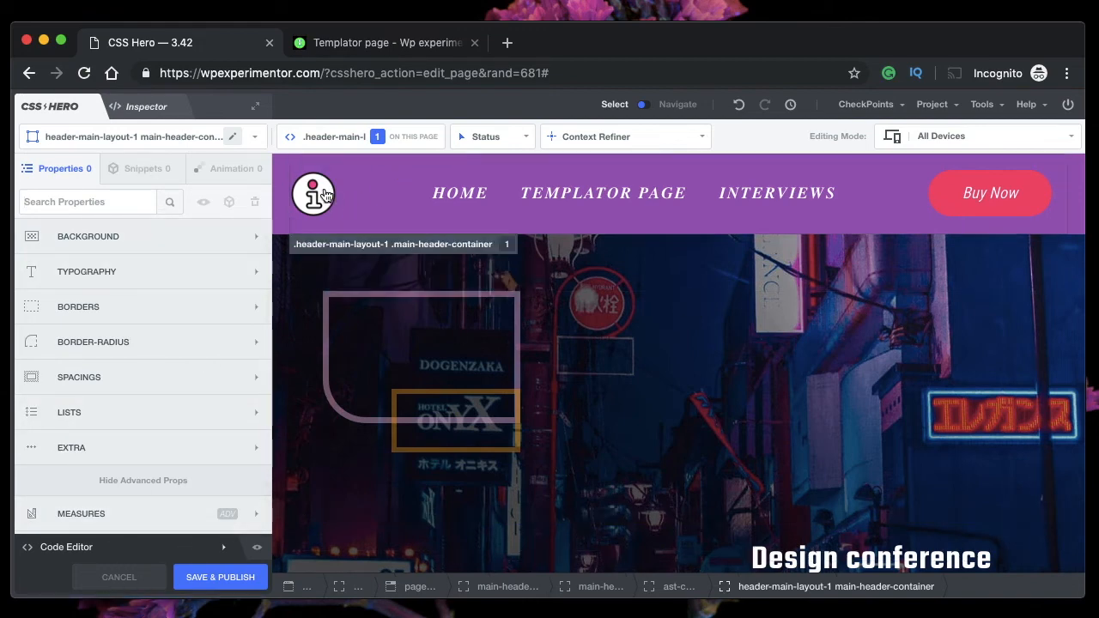
pyautogui.click(295, 244)
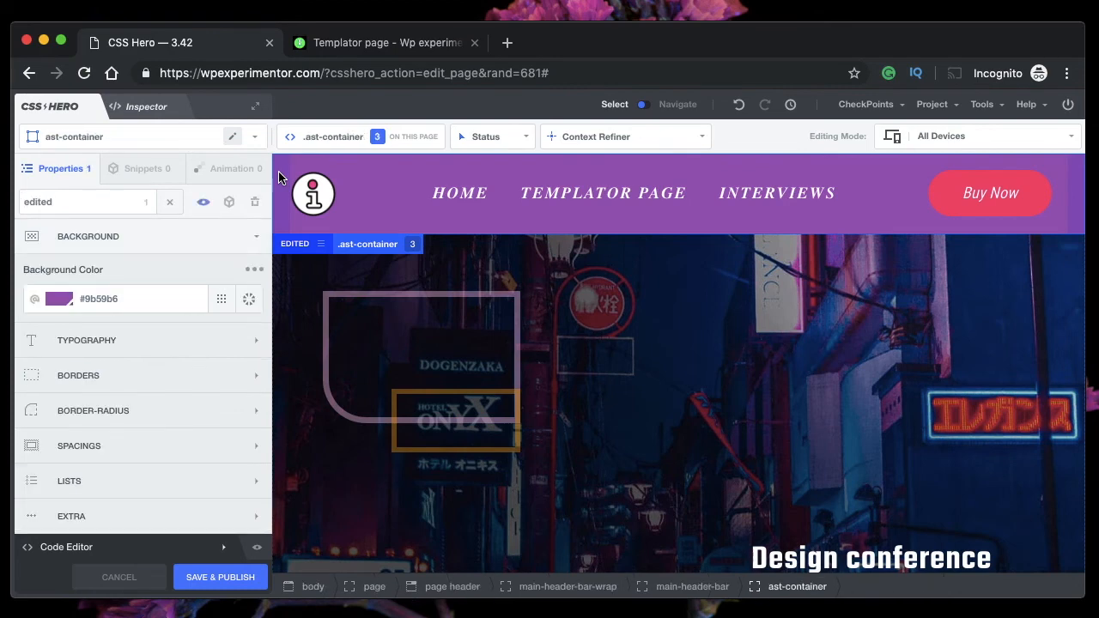
pyautogui.click(221, 301)
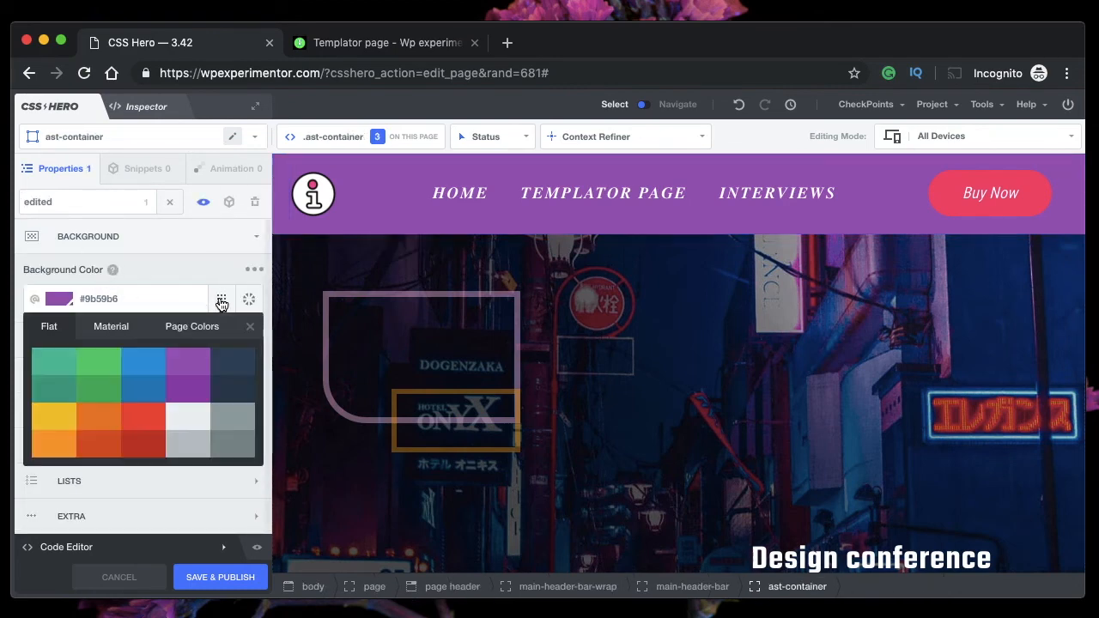
pyautogui.click(250, 330)
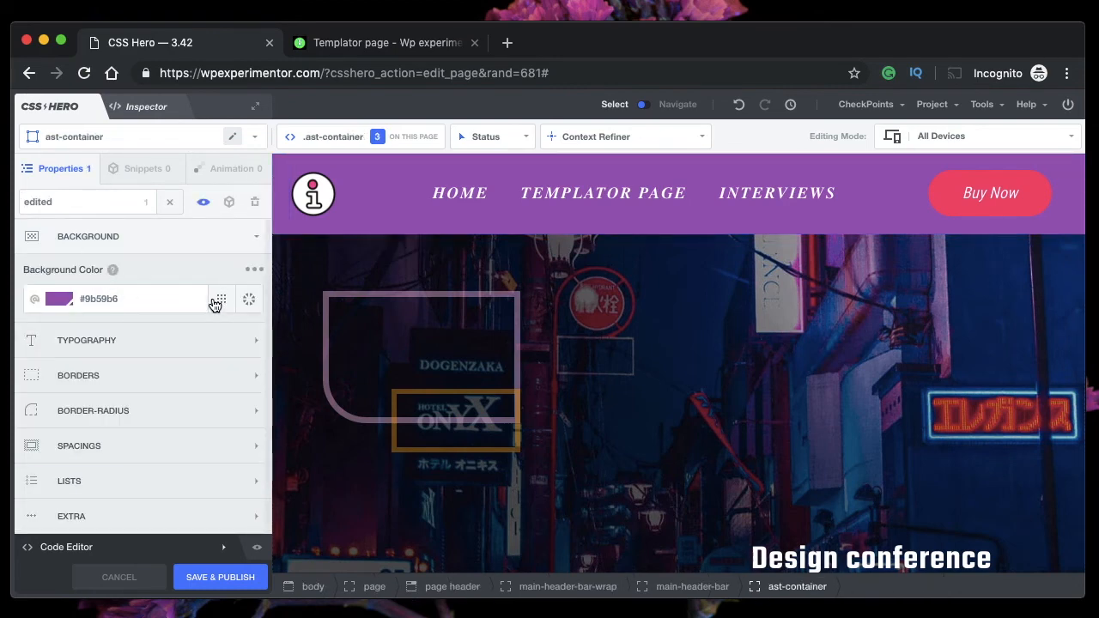
pyautogui.click(214, 304)
pyautogui.click(254, 270)
pyautogui.click(185, 289)
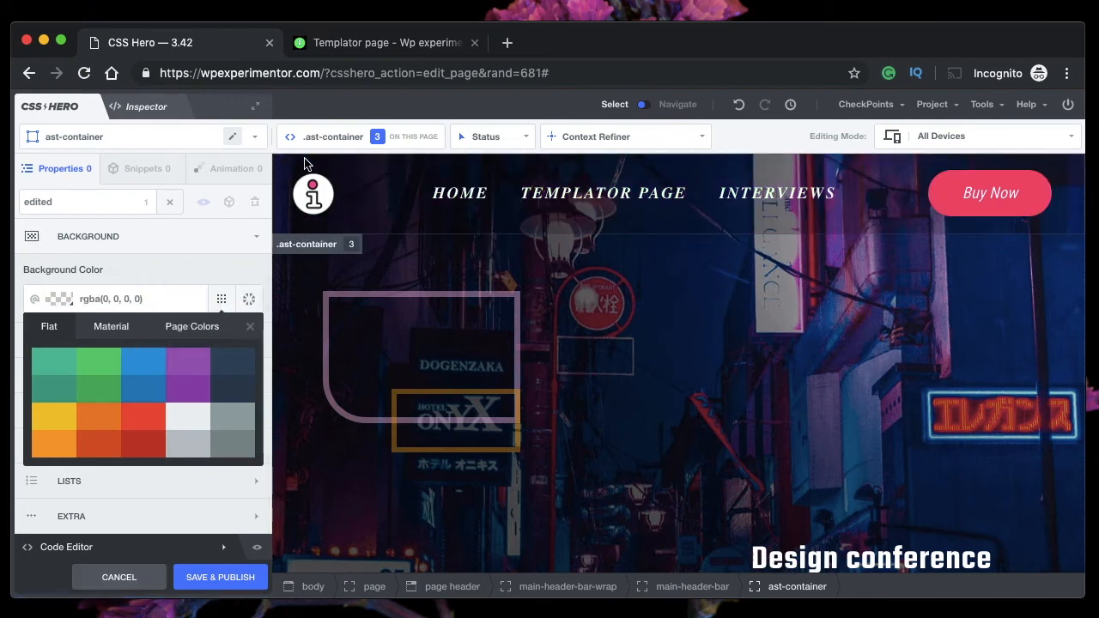
# Set the main-header-container background colour to the flat palette's purple #9b59b6, and save and publish the change.
pyautogui.click(378, 173)
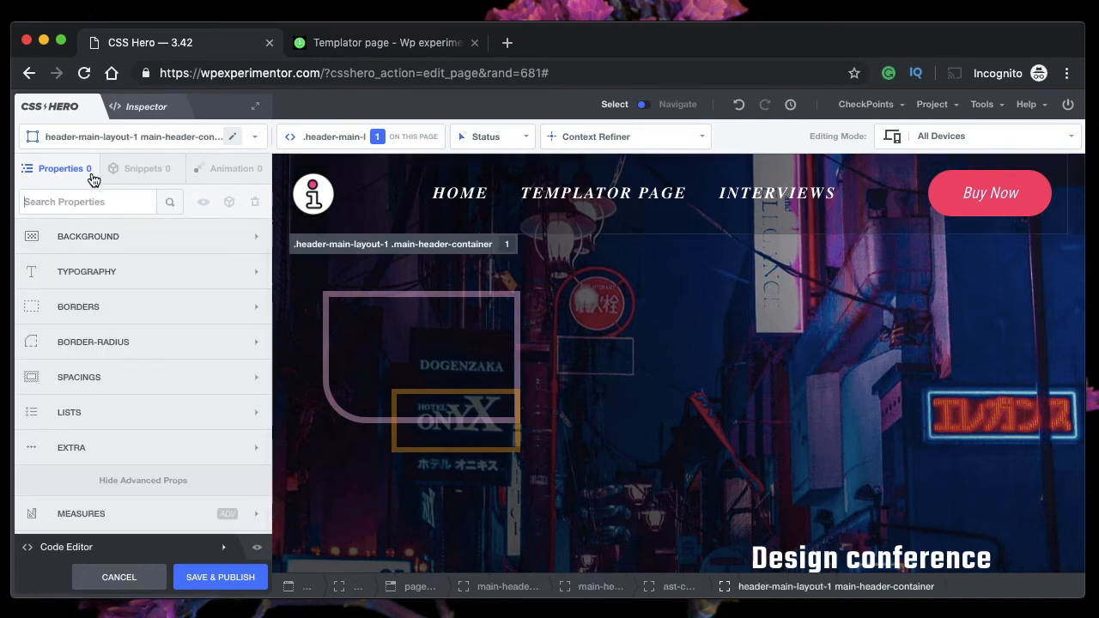
pyautogui.click(124, 247)
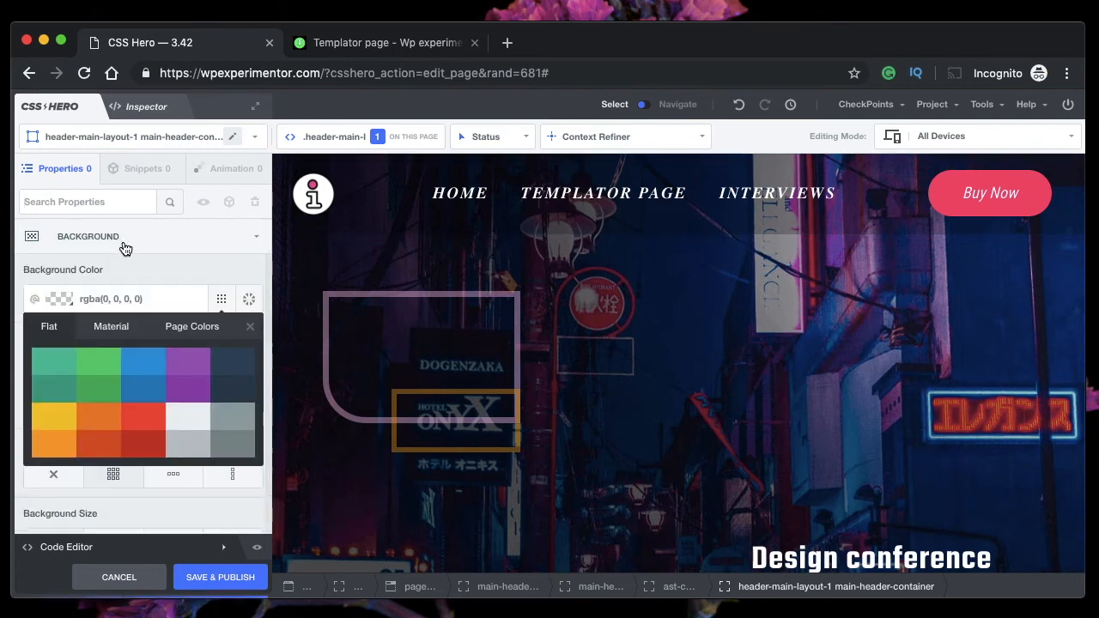
pyautogui.click(187, 359)
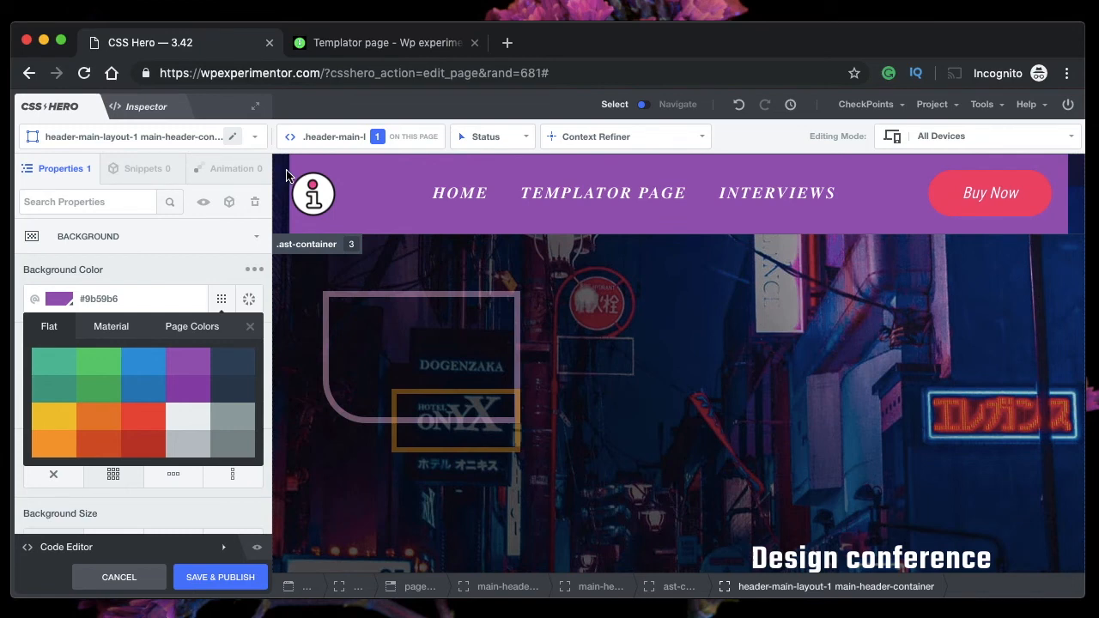
pyautogui.click(250, 328)
pyautogui.click(230, 587)
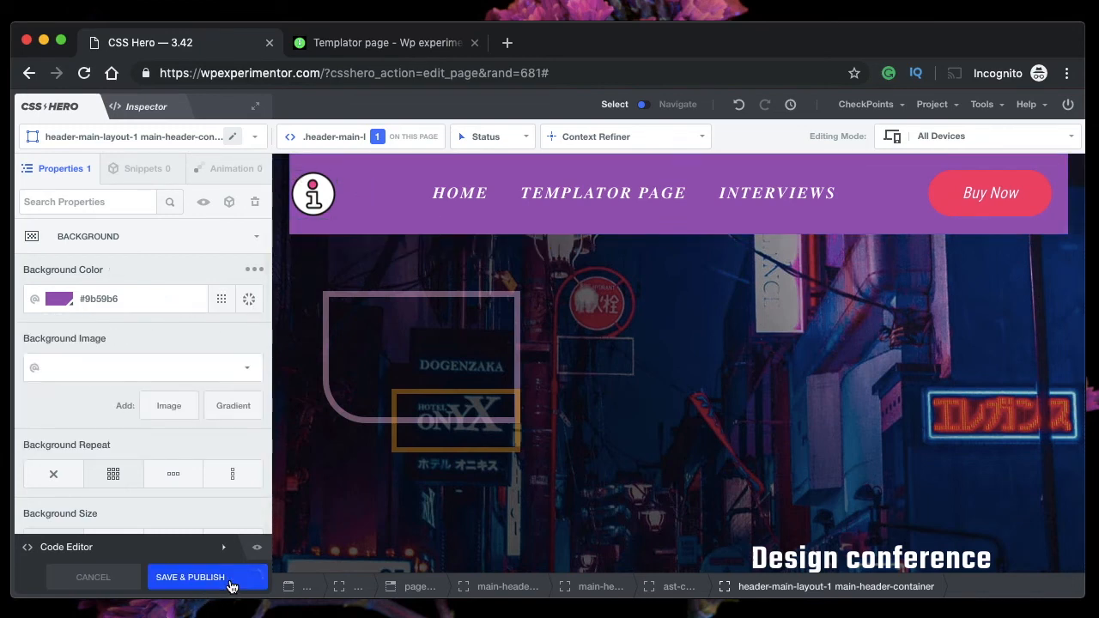
# Reload the published Templator page and compare its header and footer with the main-header-container in the CSS Hero editor.
pyautogui.click(356, 42)
pyautogui.click(84, 73)
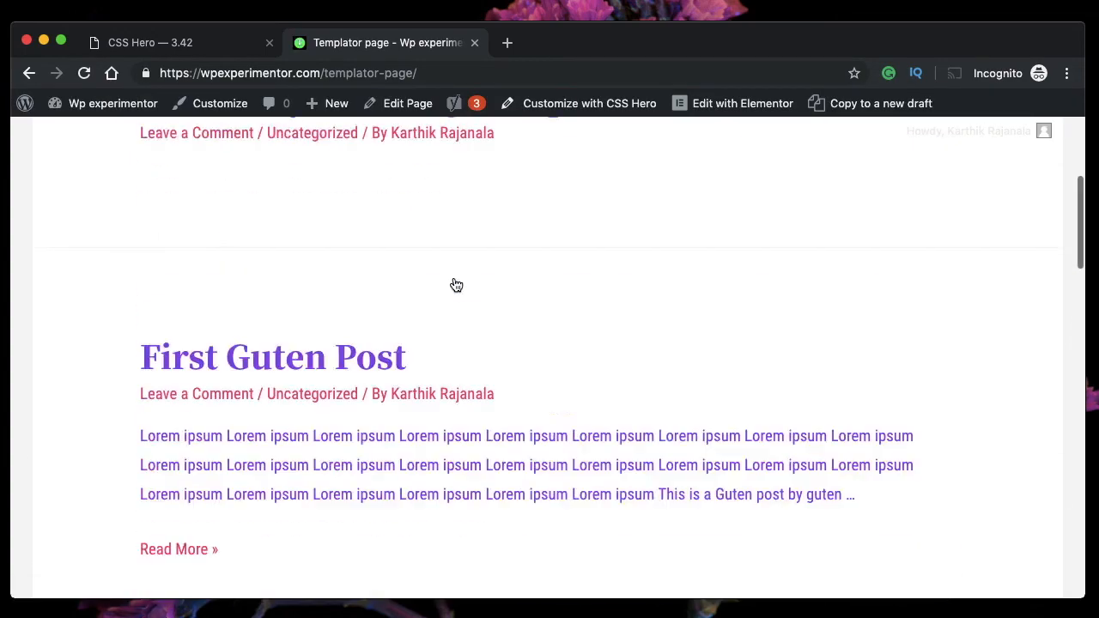
pyautogui.click(184, 42)
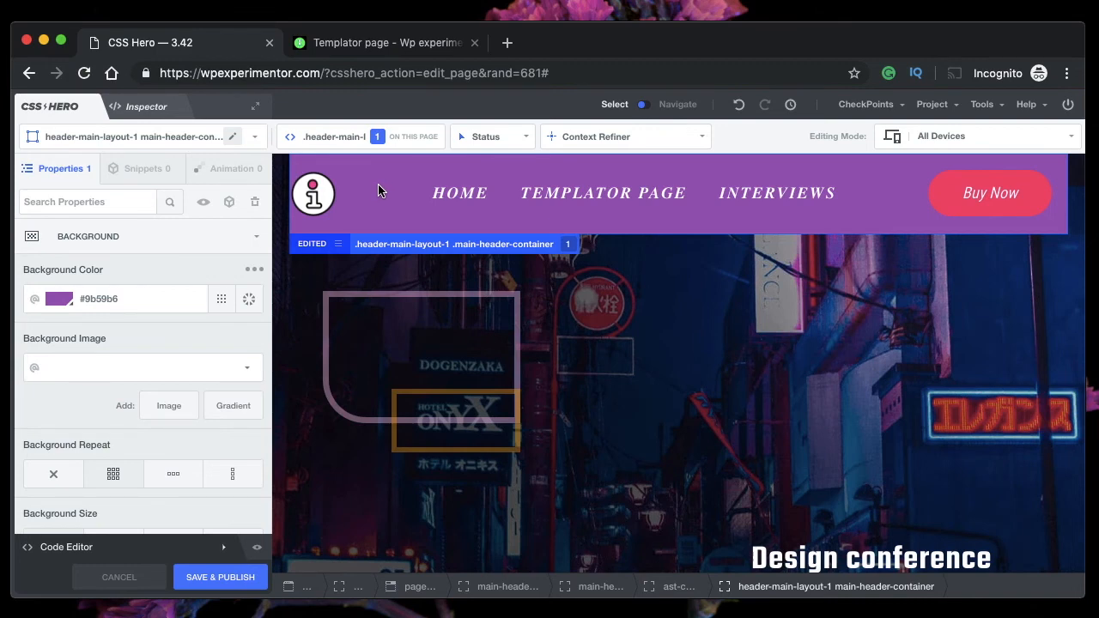
pyautogui.click(351, 48)
pyautogui.scroll(-15, 455, 419)
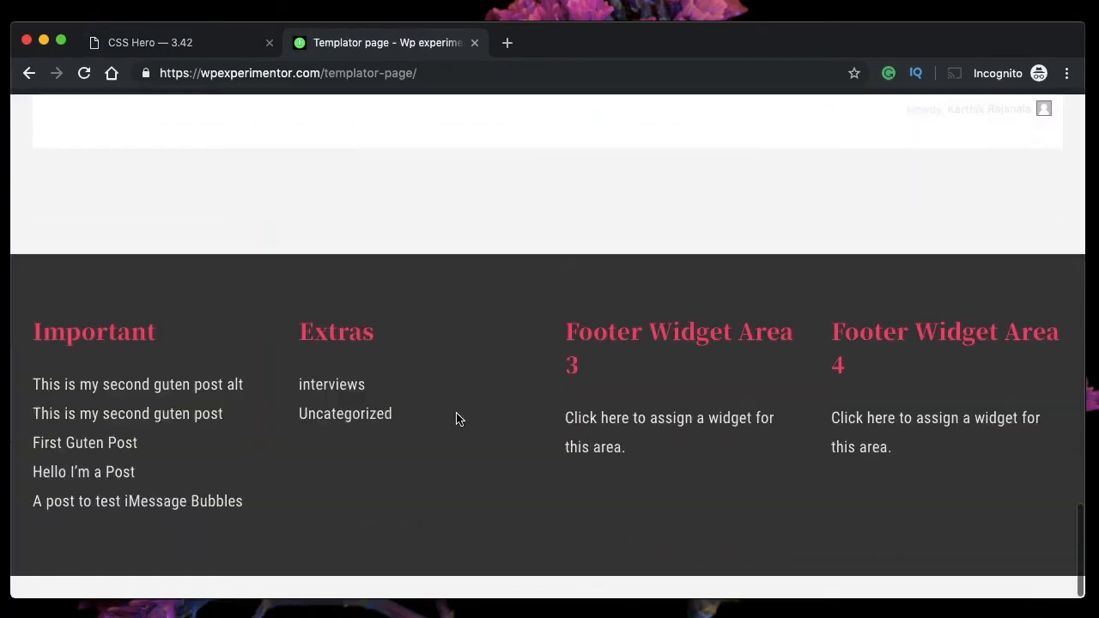
pyautogui.scroll(15, 456, 412)
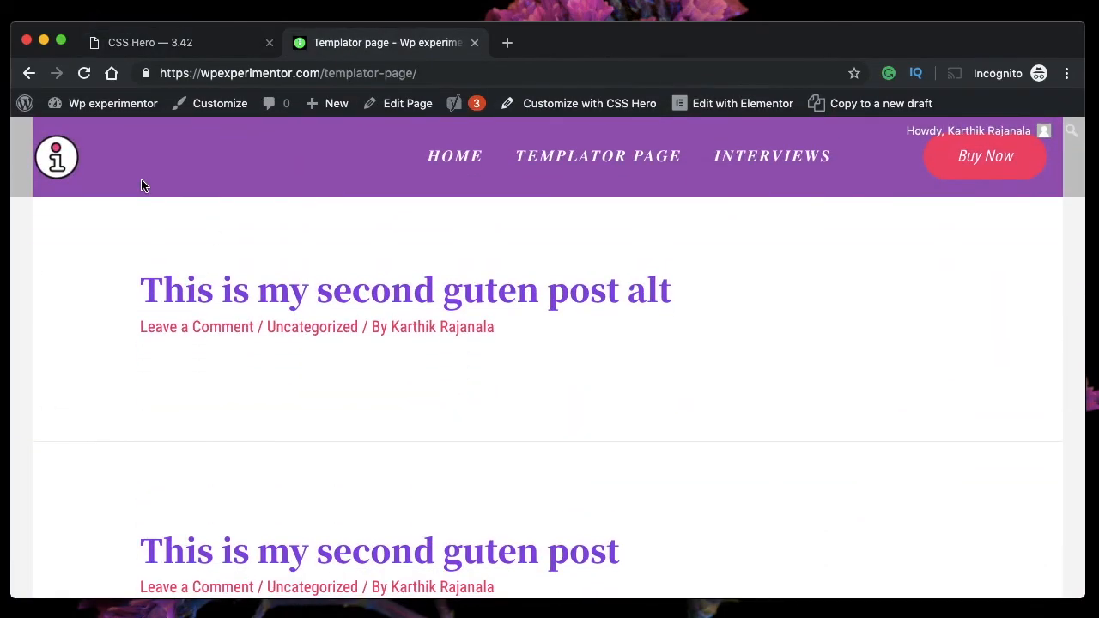
# Check the Context Refiner options for the main-header-container, and view the header of the published interviews archive page.
pyautogui.click(163, 42)
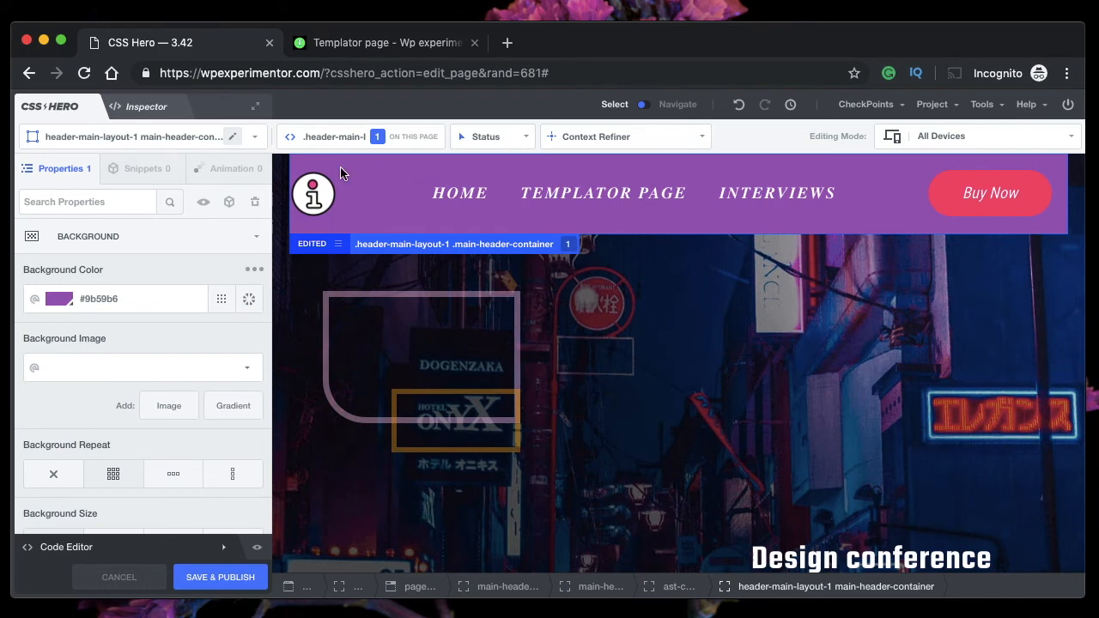
pyautogui.click(637, 138)
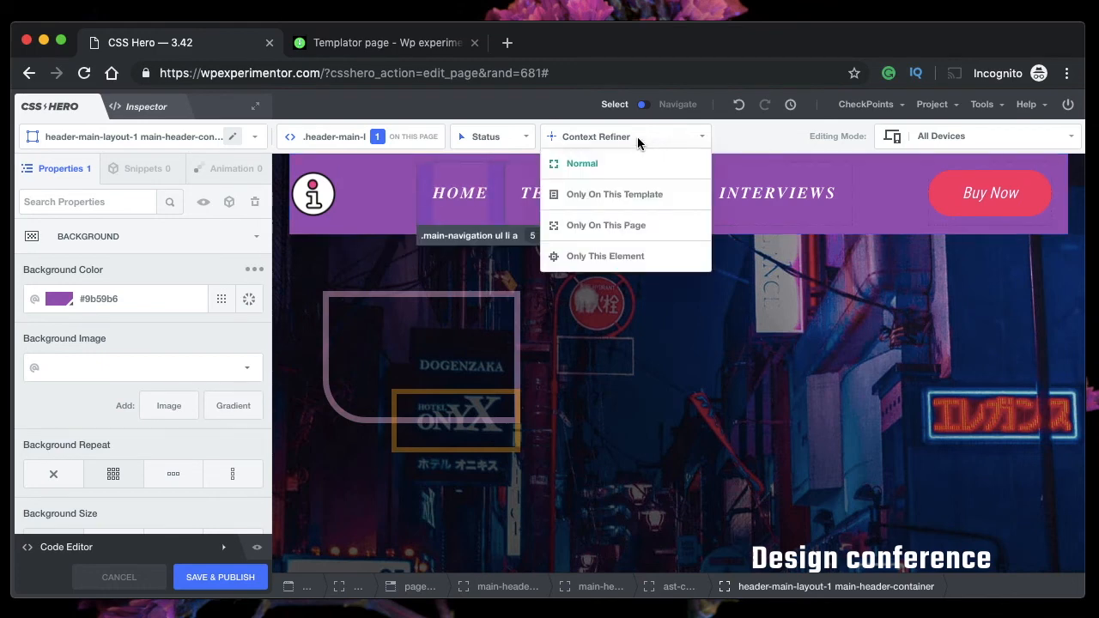
pyautogui.click(612, 225)
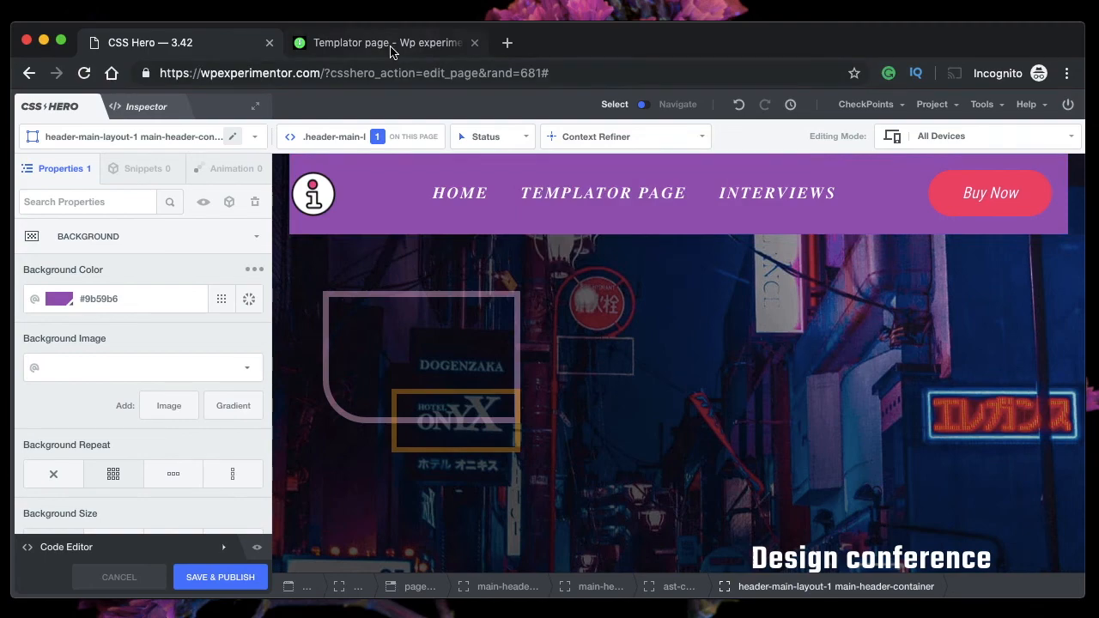
pyautogui.click(388, 47)
pyautogui.click(779, 167)
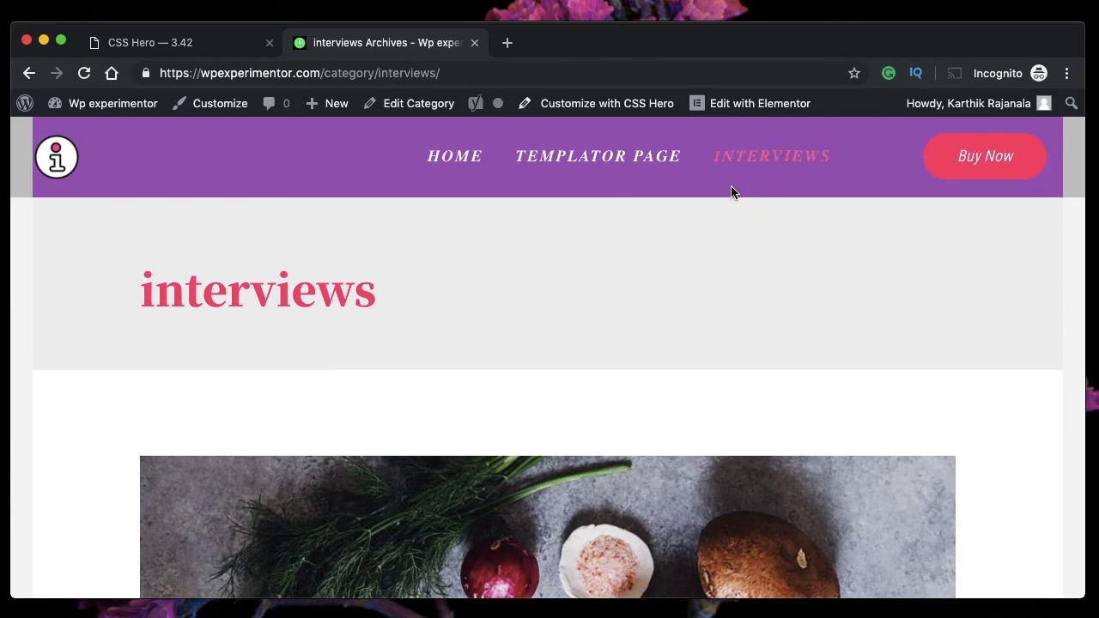
pyautogui.click(184, 42)
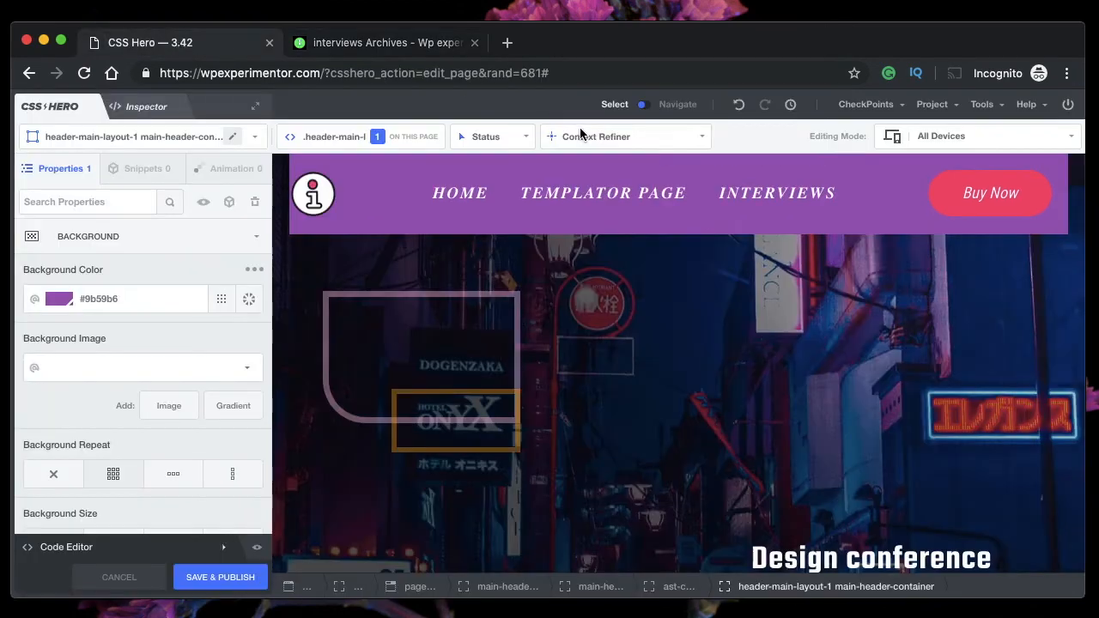
# Examine the main-header-container's name and the ast-container's Context Refiner options, and review the home page from header to footer widgets.
pyautogui.tripleClick(146, 140)
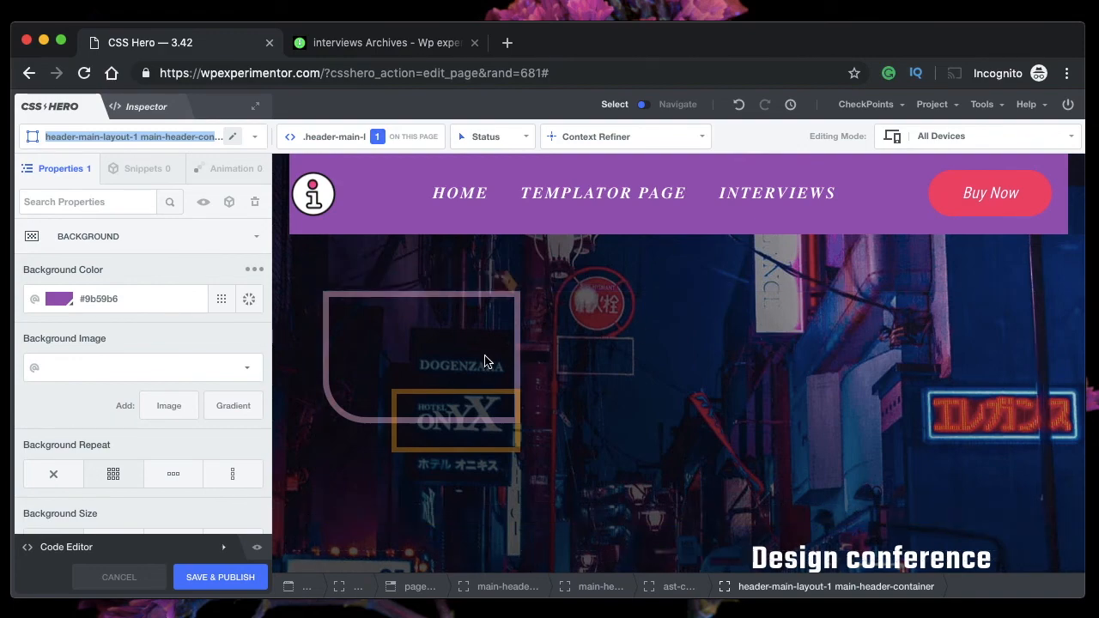
pyautogui.scroll(-5, 485, 361)
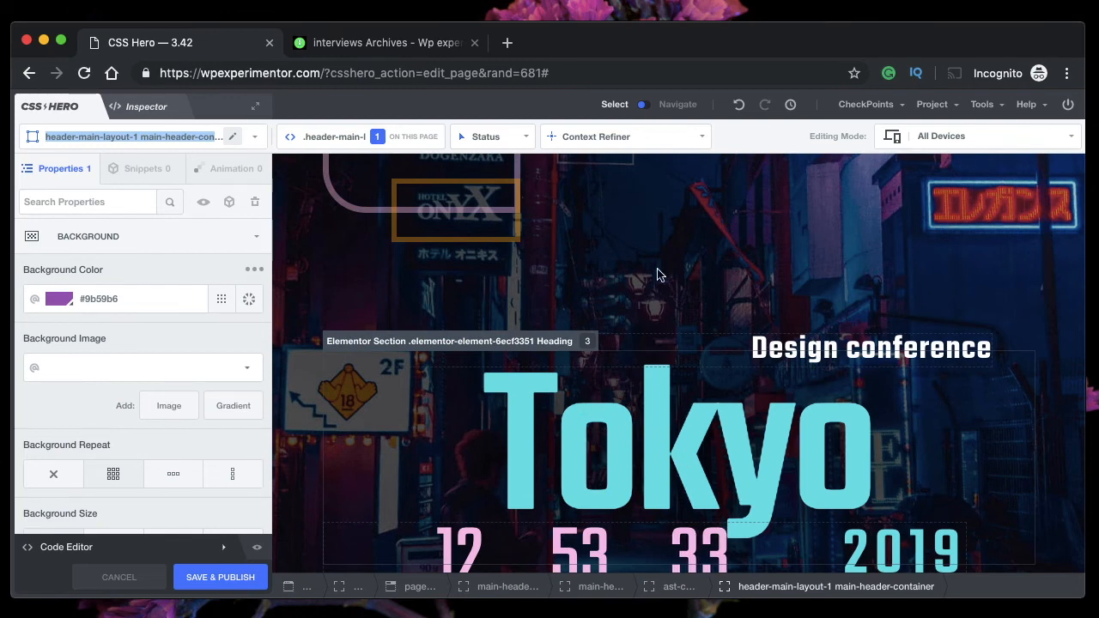
pyautogui.click(612, 136)
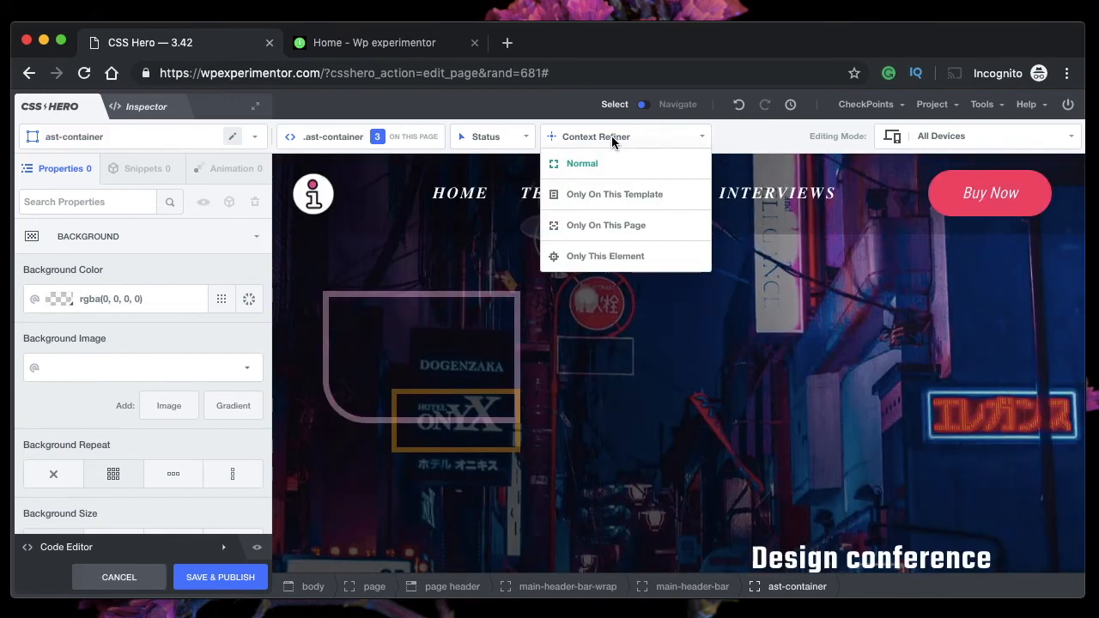
pyautogui.click(579, 172)
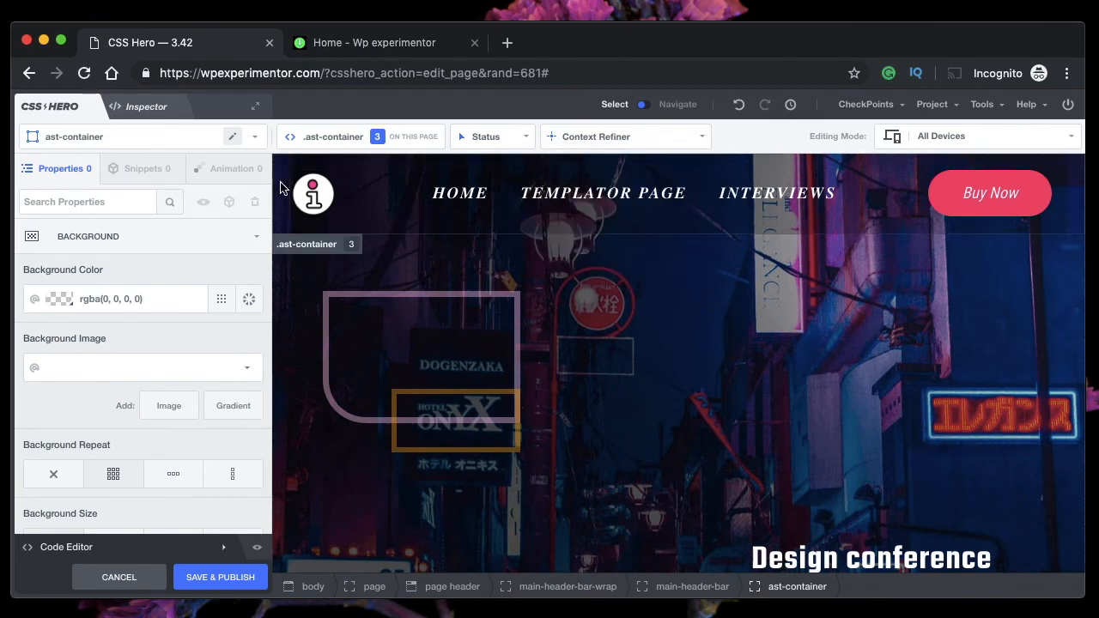
pyautogui.click(601, 137)
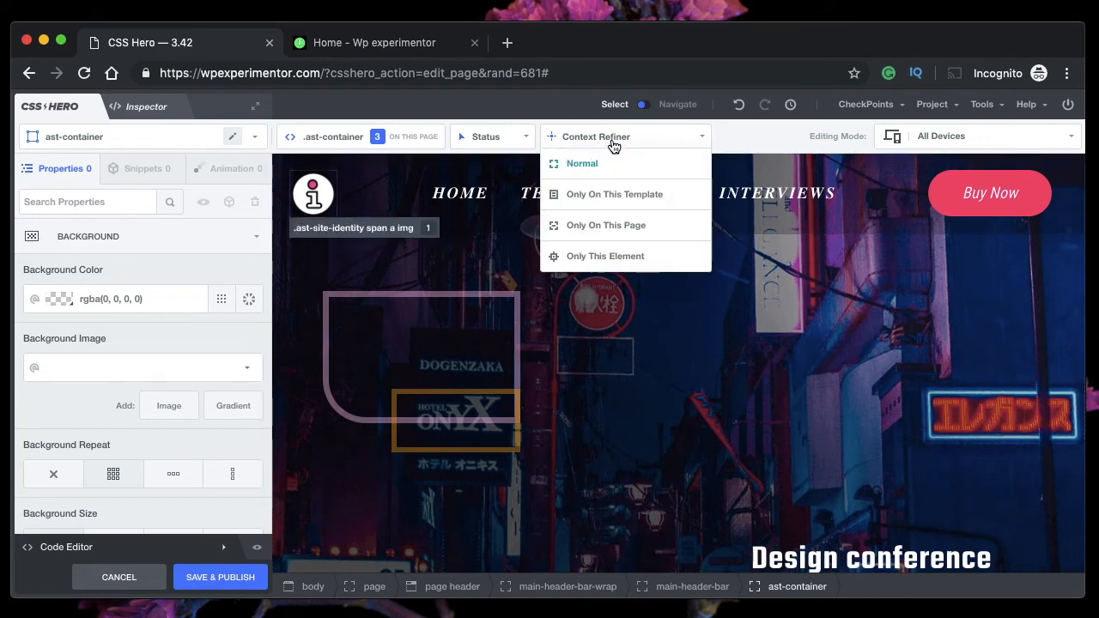
pyautogui.click(581, 197)
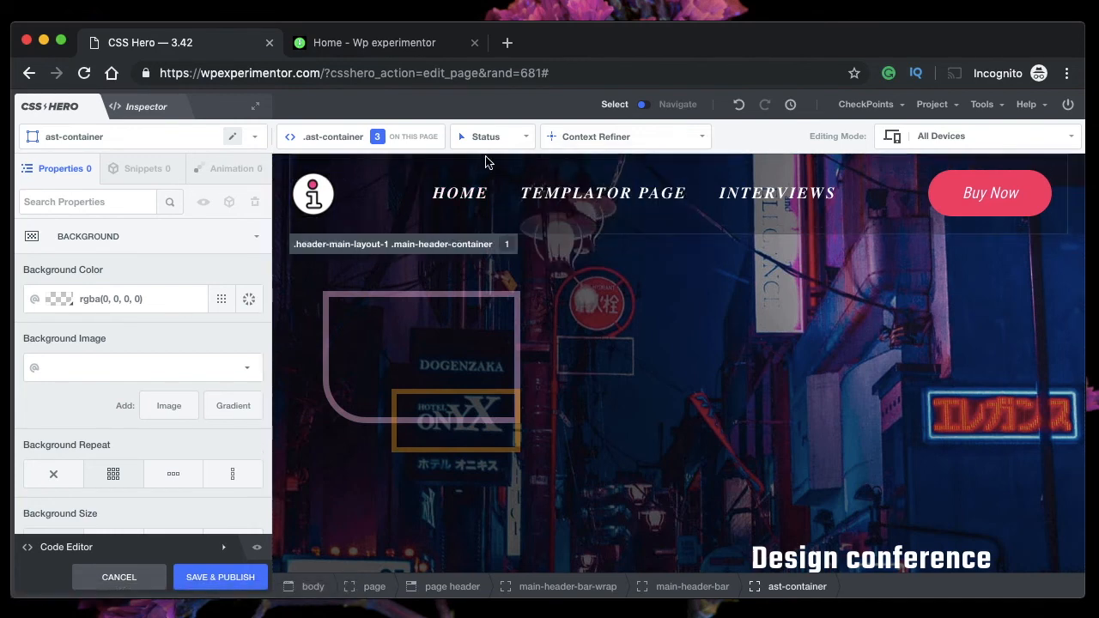
pyautogui.scroll(-2, 468, 387)
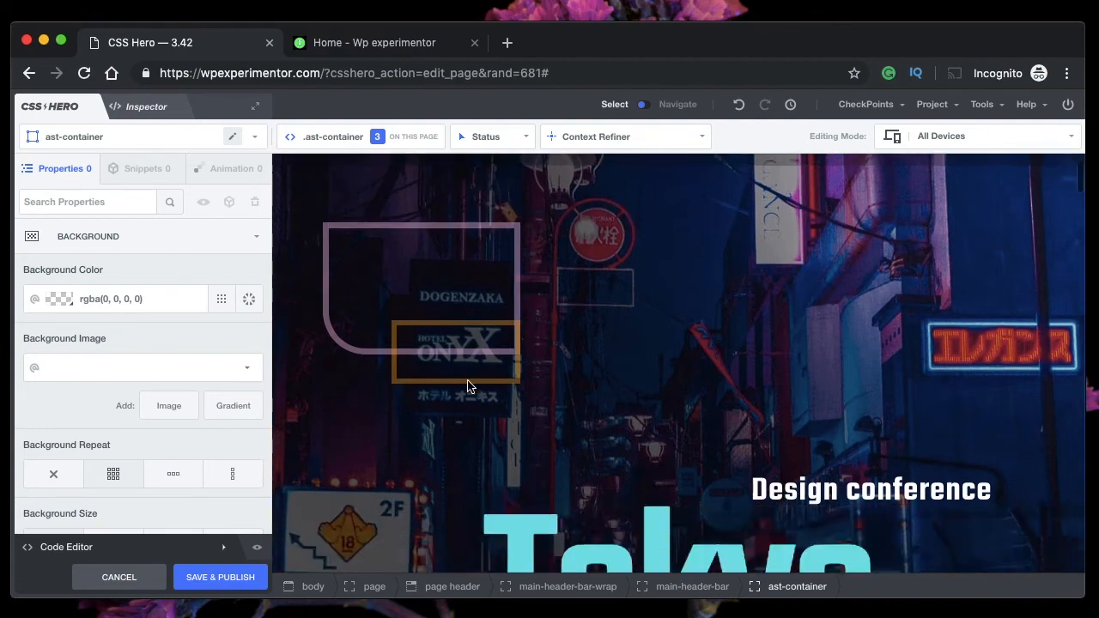
pyautogui.scroll(-20, 468, 386)
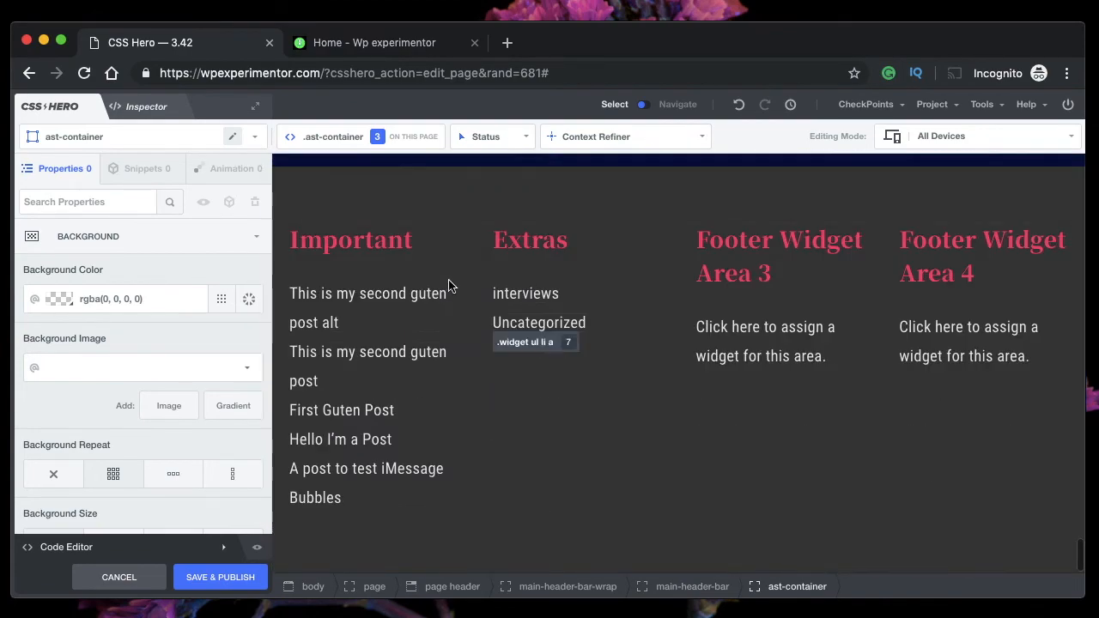
pyautogui.scroll(10, 504, 369)
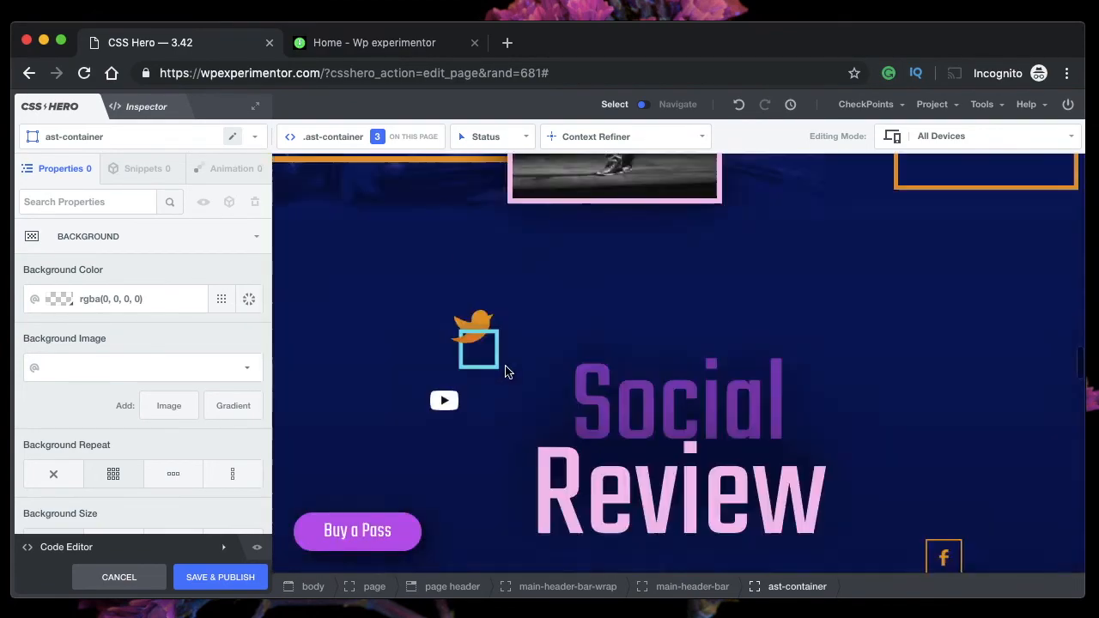
pyautogui.scroll(8, 506, 369)
pyautogui.click(644, 146)
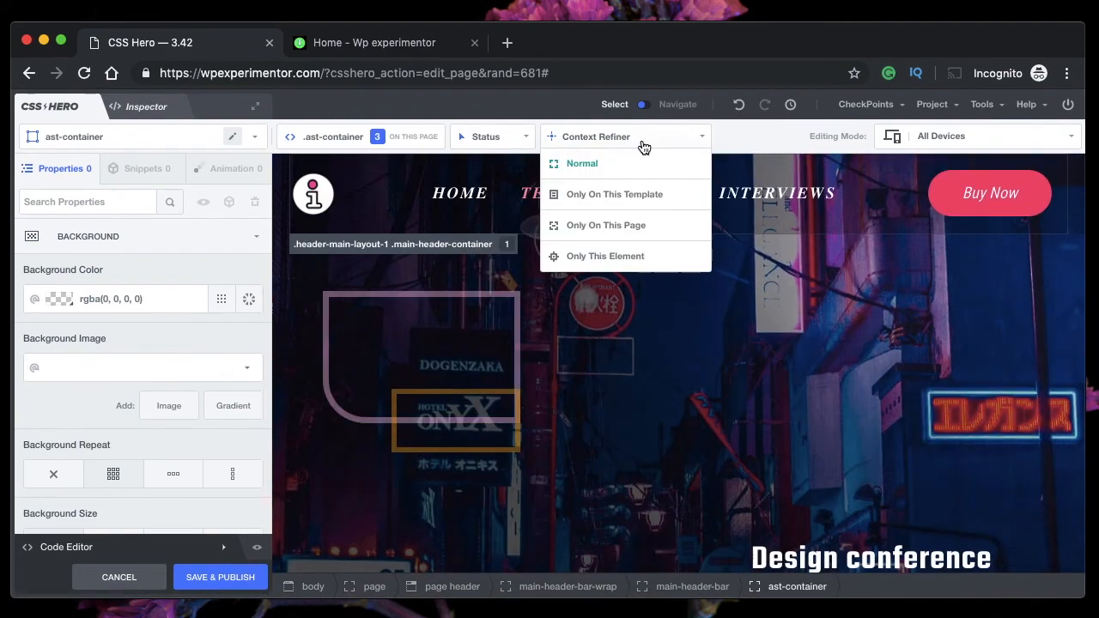
pyautogui.click(582, 256)
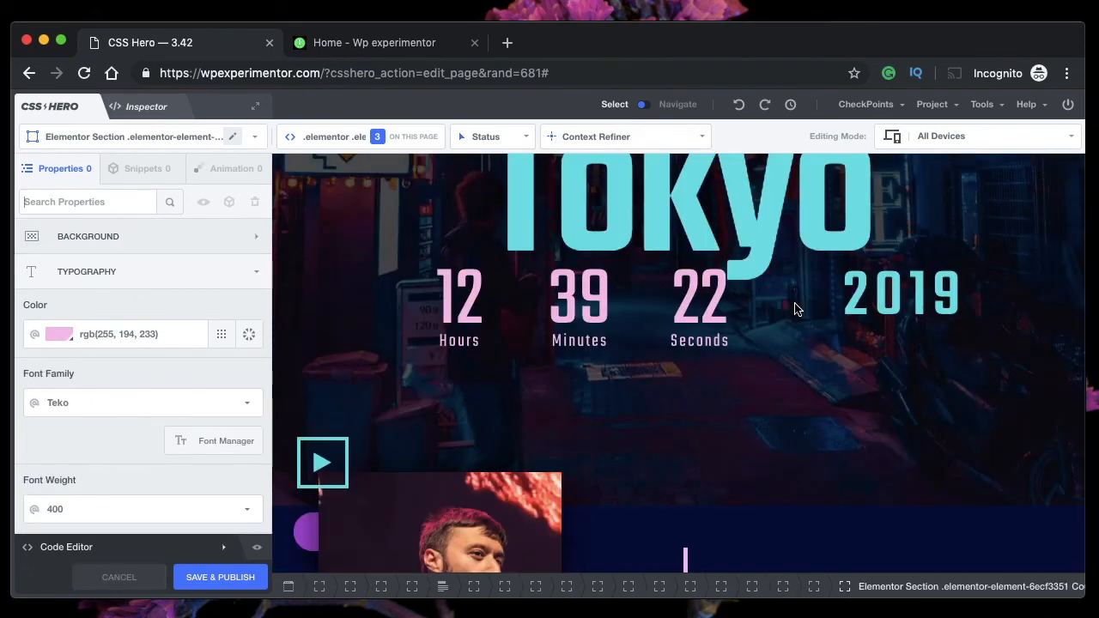
# Restrict the countdown's hours digit to the Only This Element context and set its text colour to the flat palette's red #e74c3c.
pyautogui.click(455, 295)
pyautogui.click(629, 136)
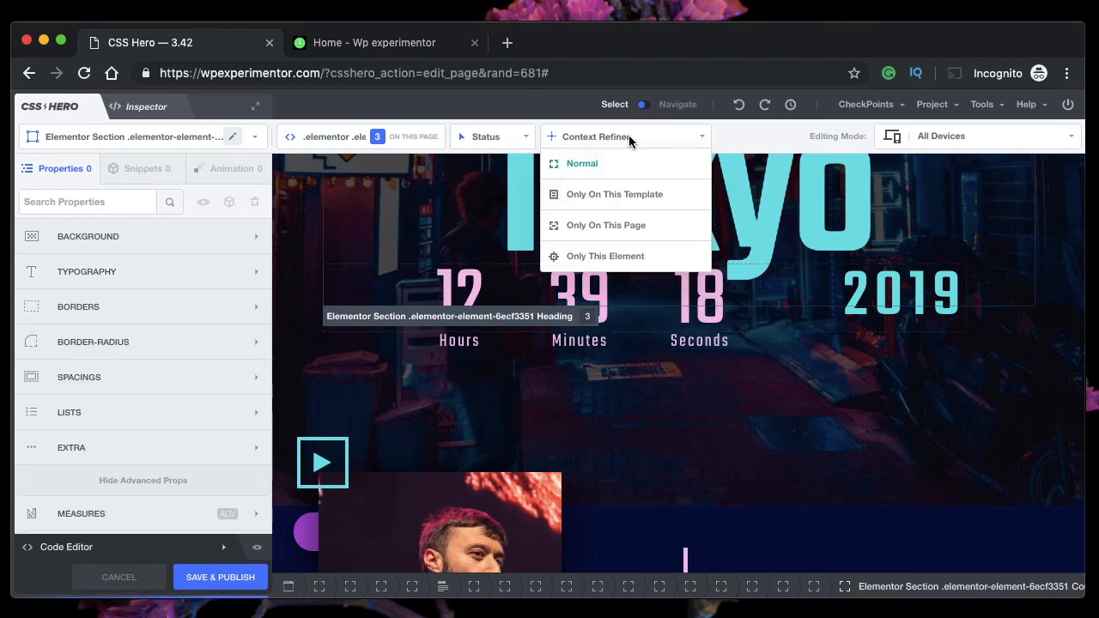
pyautogui.click(597, 262)
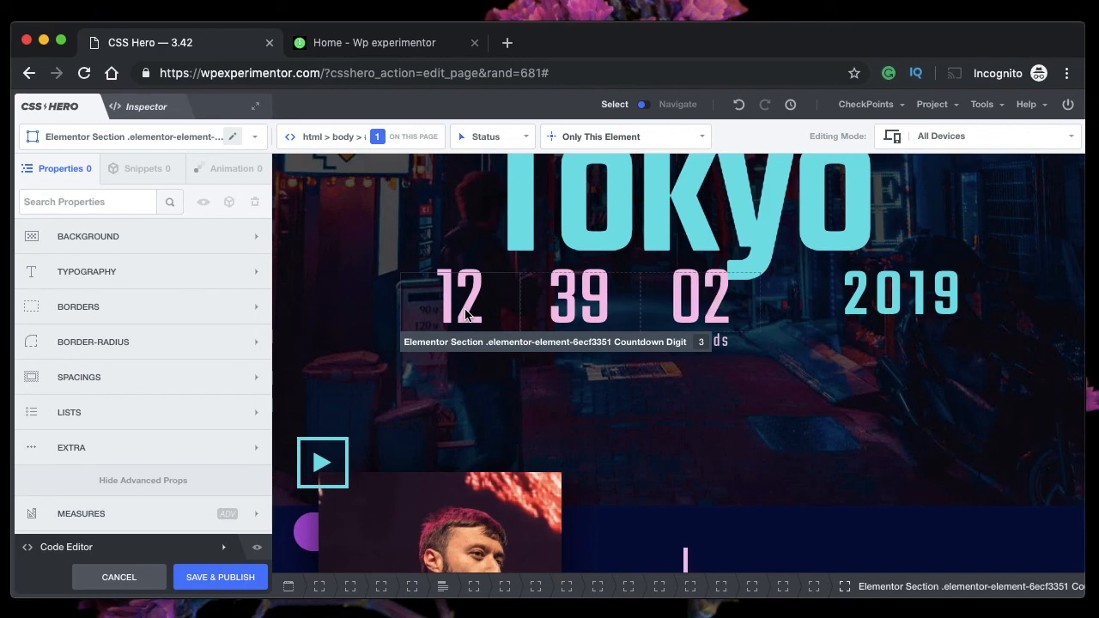
pyautogui.moveTo(627, 142)
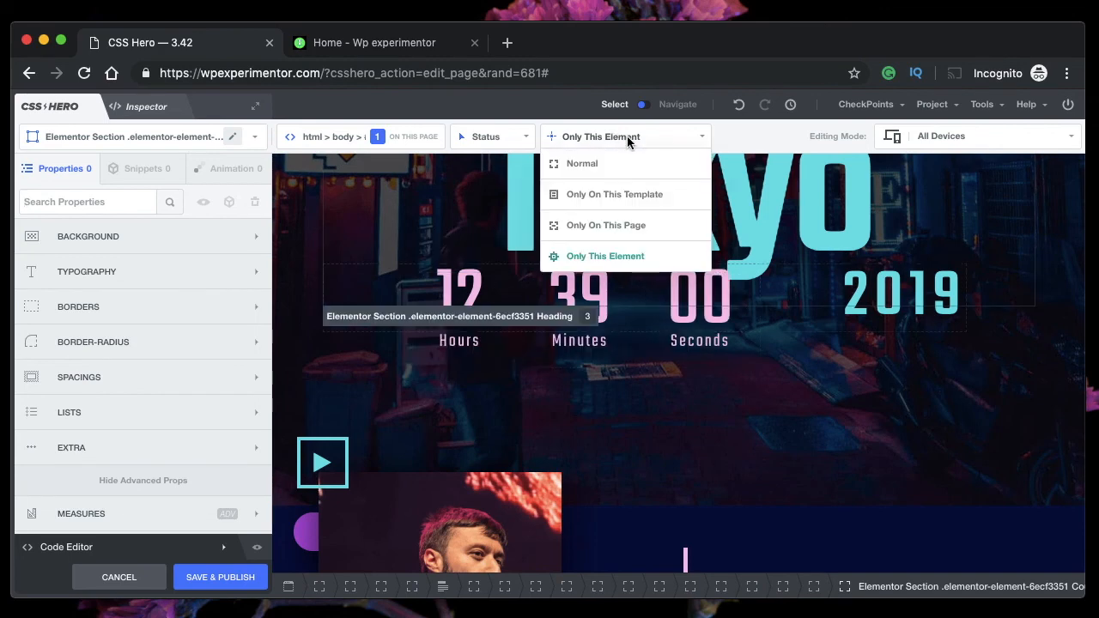
pyautogui.click(130, 275)
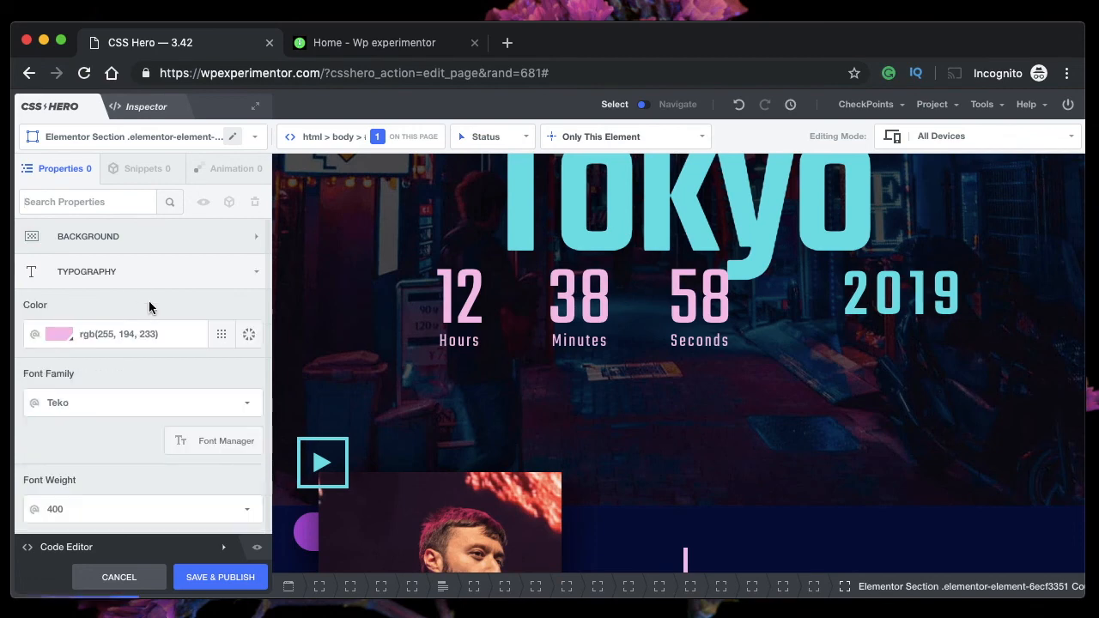
pyautogui.click(221, 334)
pyautogui.click(143, 456)
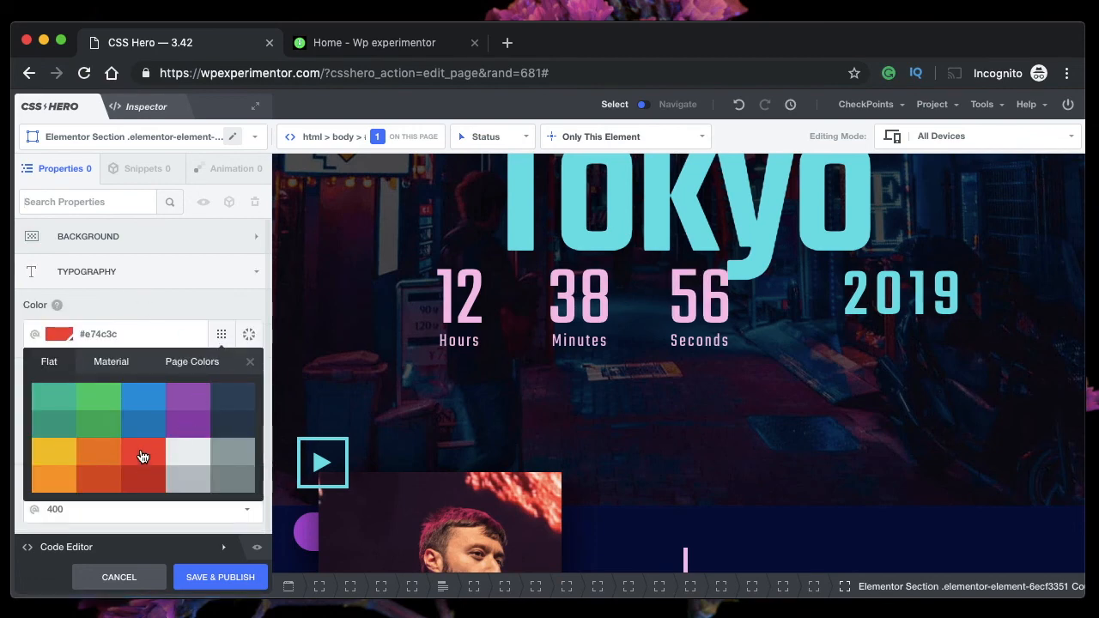
pyautogui.click(251, 362)
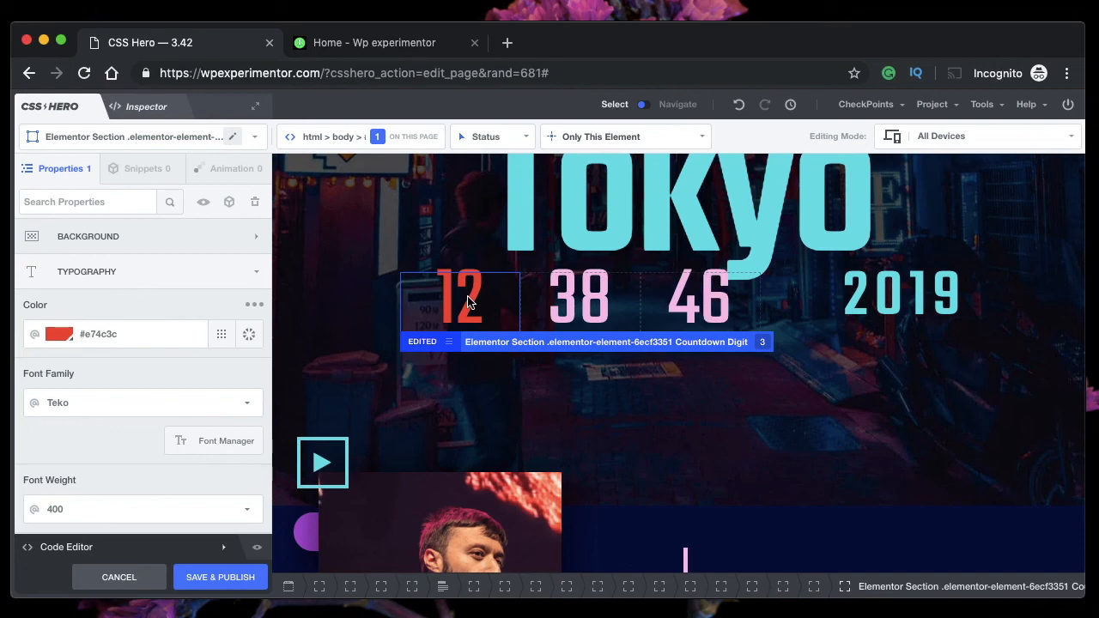
# Try the flat palette's dark green #16a085 as the minutes digit's text colour in the Normal context, and undo it.
pyautogui.click(595, 302)
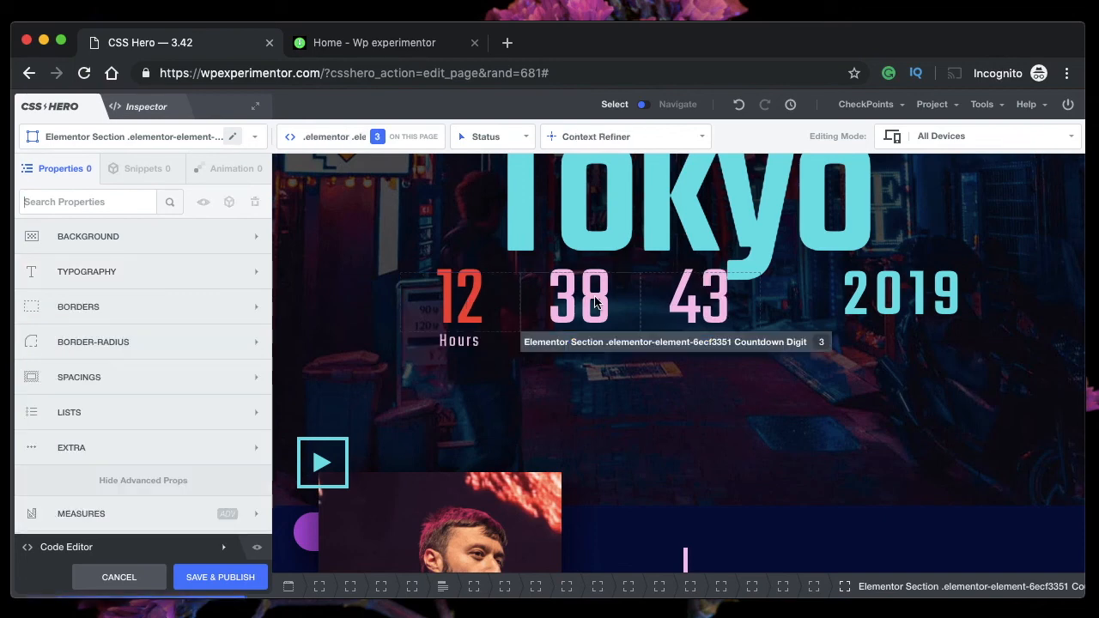
pyautogui.click(119, 283)
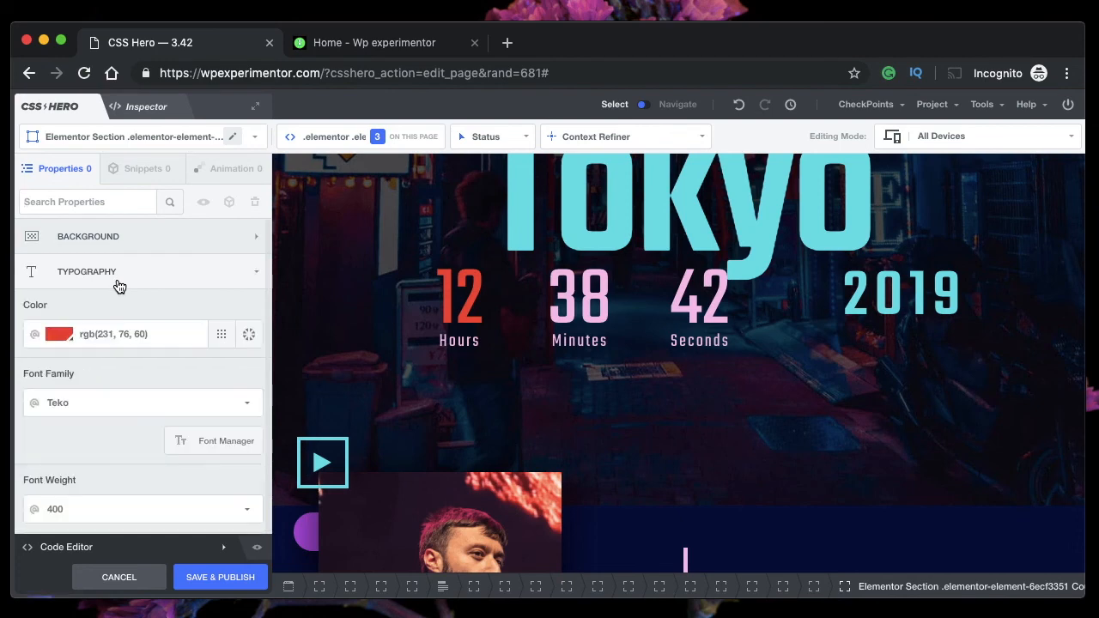
pyautogui.click(219, 336)
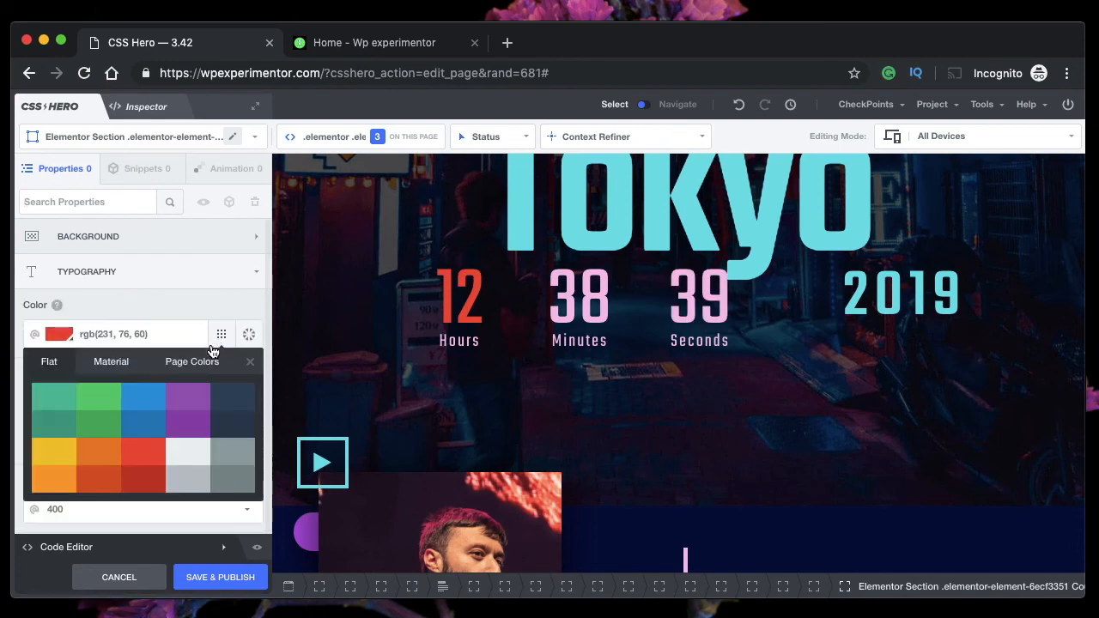
pyautogui.click(58, 418)
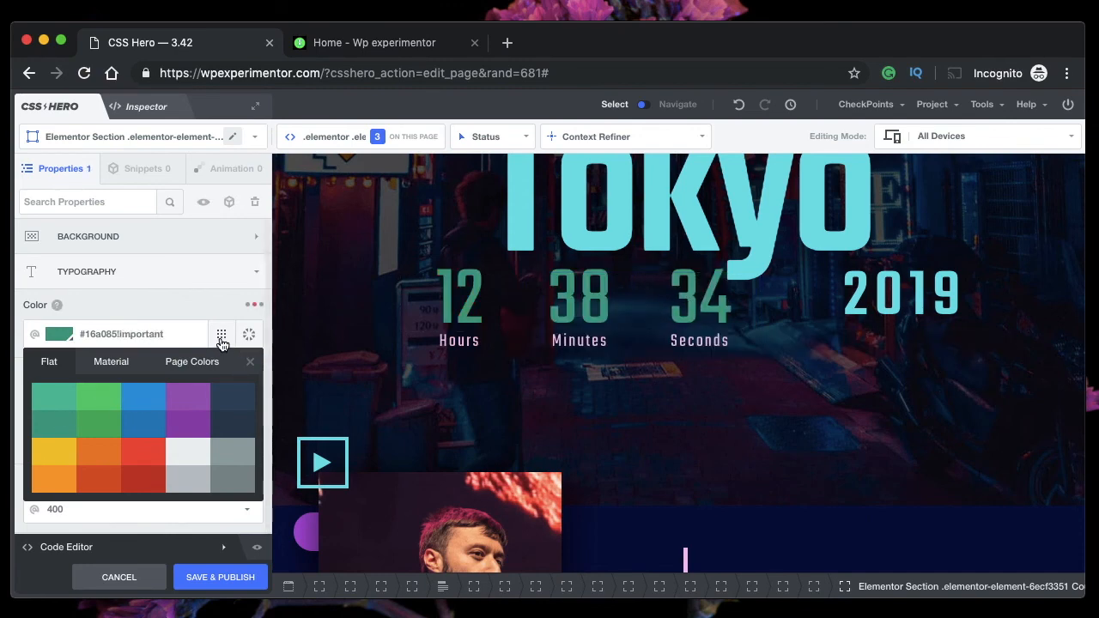
pyautogui.click(250, 362)
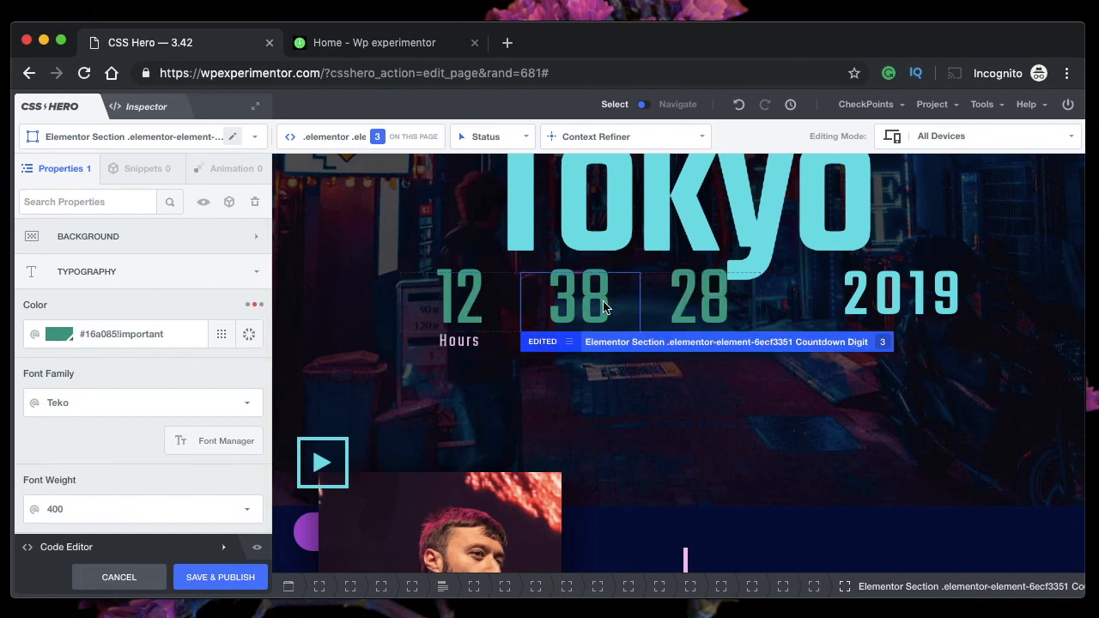
pyautogui.press('super+z')
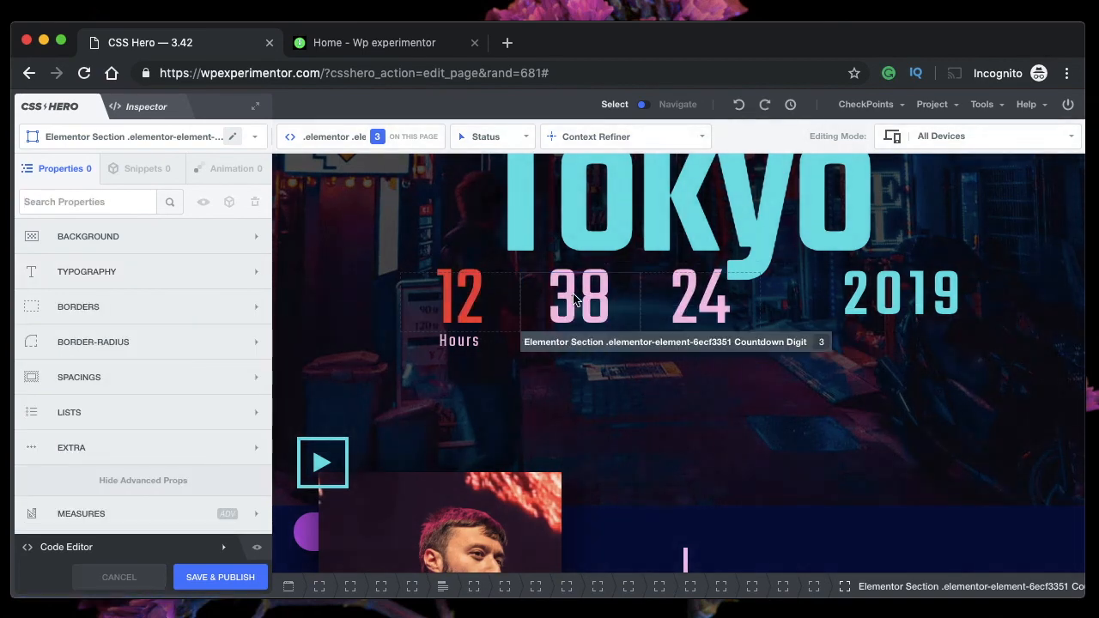
# Restrict the countdown's minutes digit to the Only This Element context and set its text colour to the flat palette's blue #3498db.
pyautogui.moveTo(608, 147)
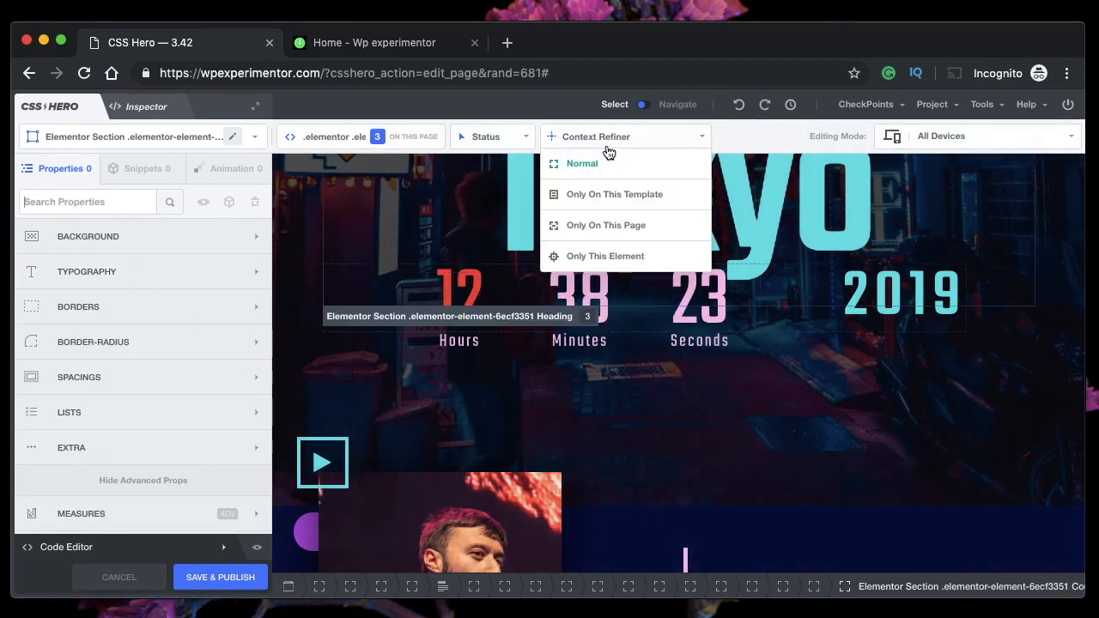
pyautogui.click(603, 262)
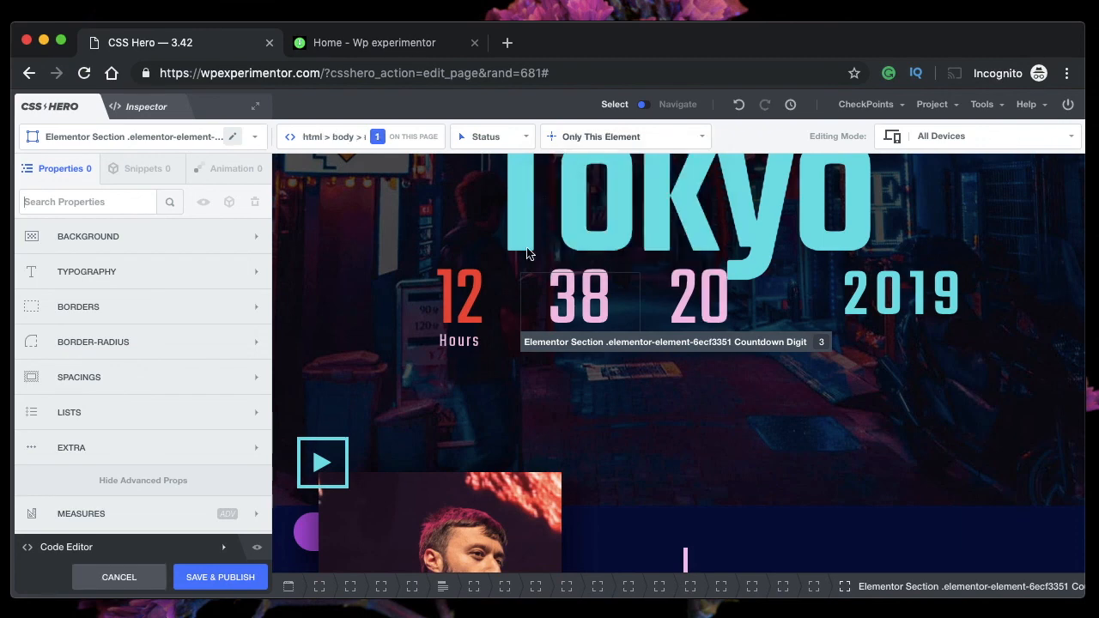
pyautogui.click(103, 273)
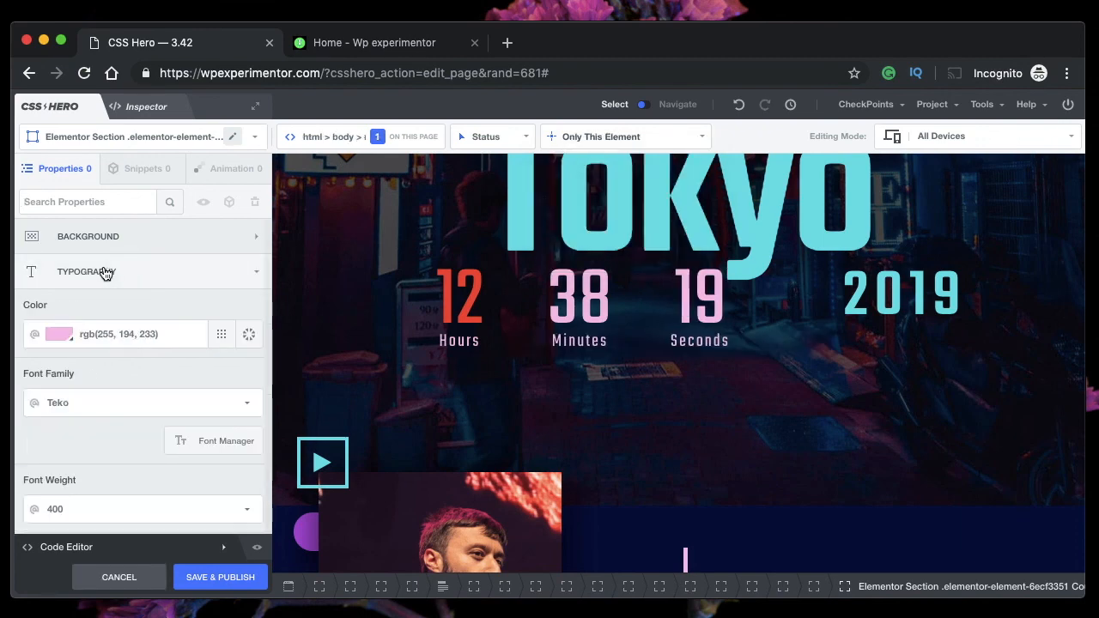
pyautogui.click(218, 338)
pyautogui.click(146, 398)
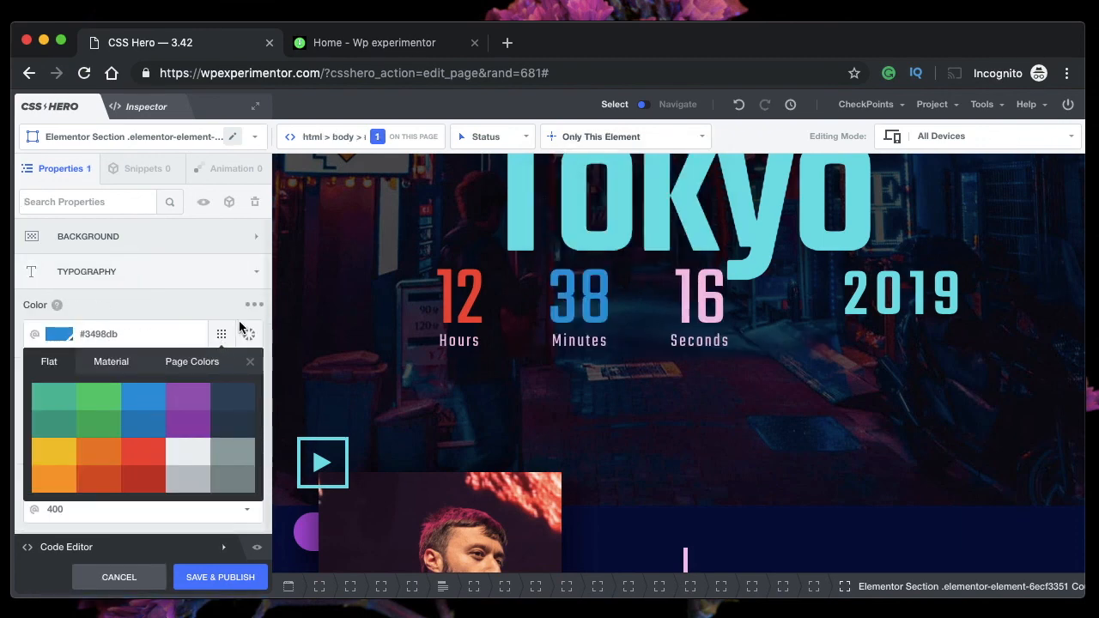
pyautogui.click(249, 361)
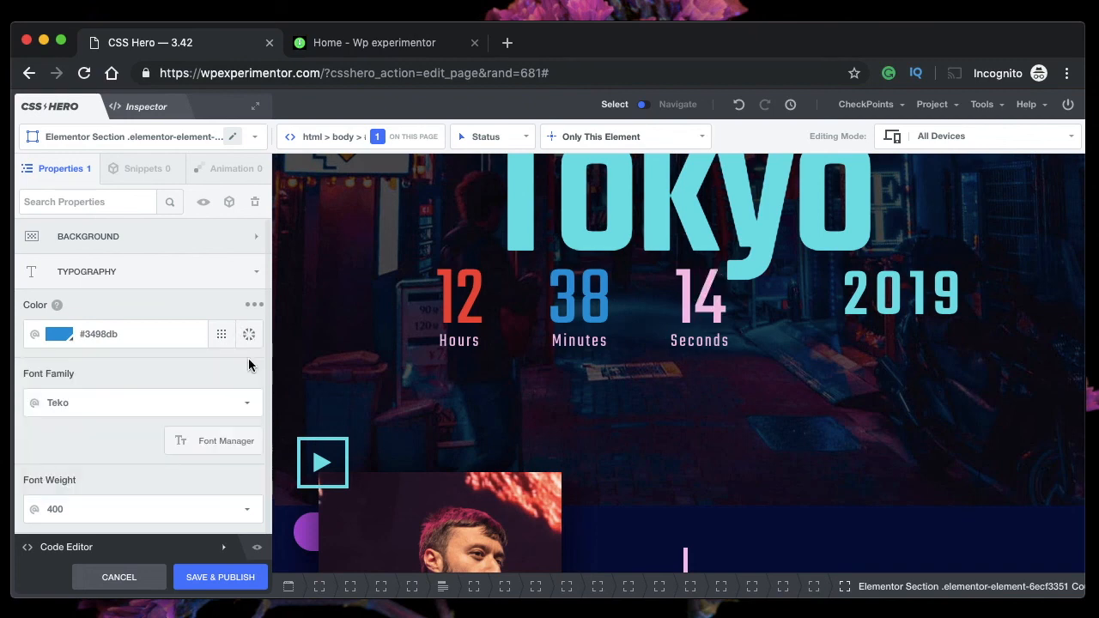
# Try the flat palette's light green #1abc9c as the countdown digit text colour in the Normal context, and undo it.
pyautogui.click(554, 284)
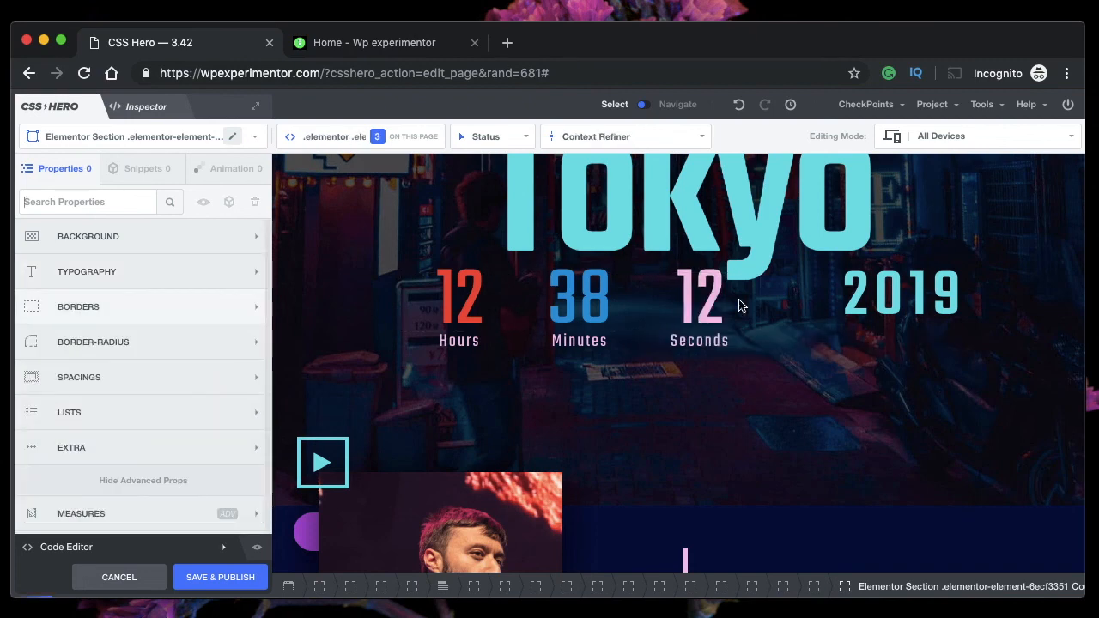
pyautogui.click(82, 273)
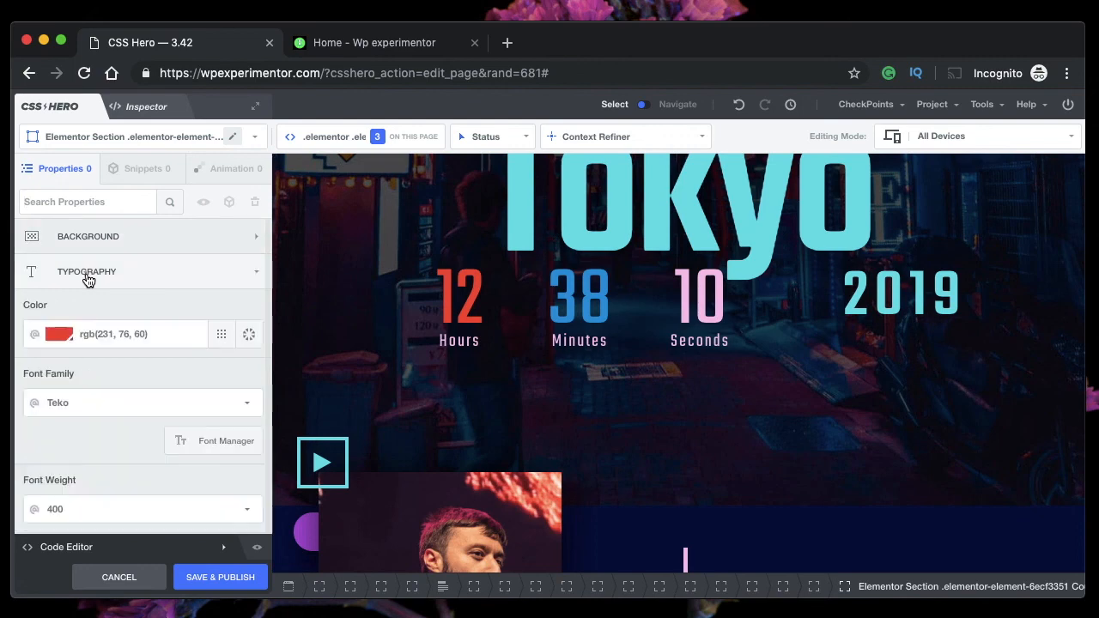
pyautogui.click(223, 336)
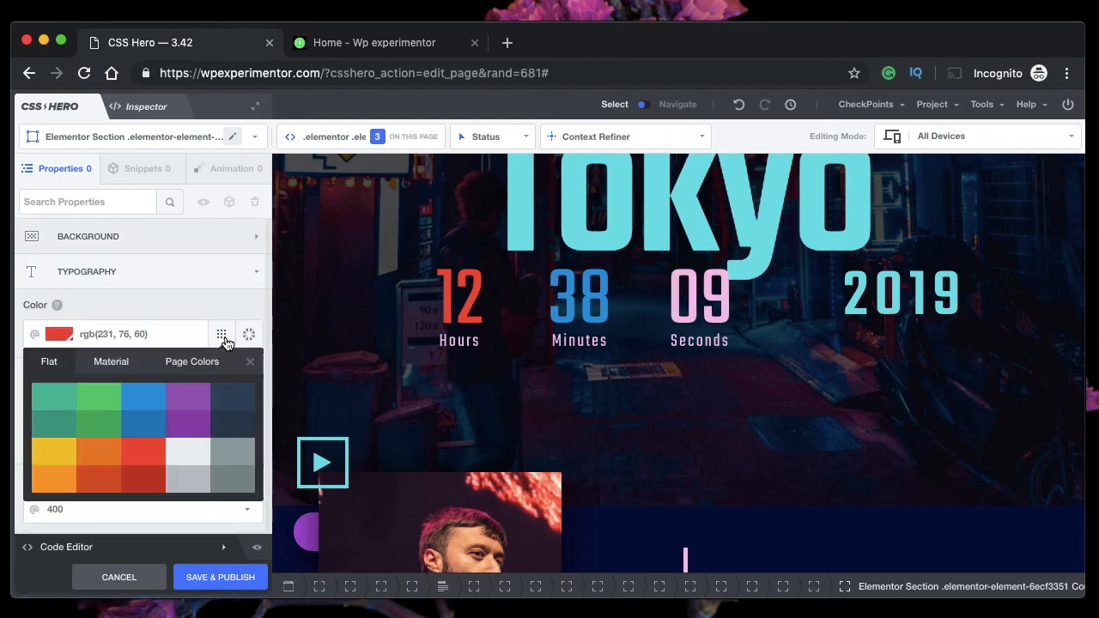
pyautogui.click(52, 404)
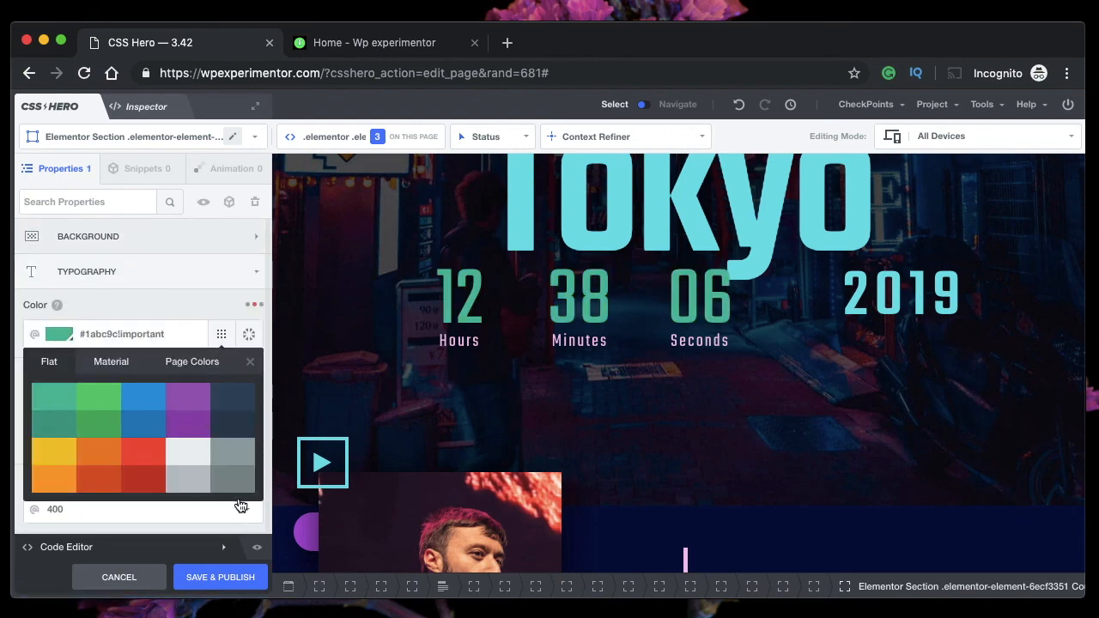
pyautogui.click(250, 362)
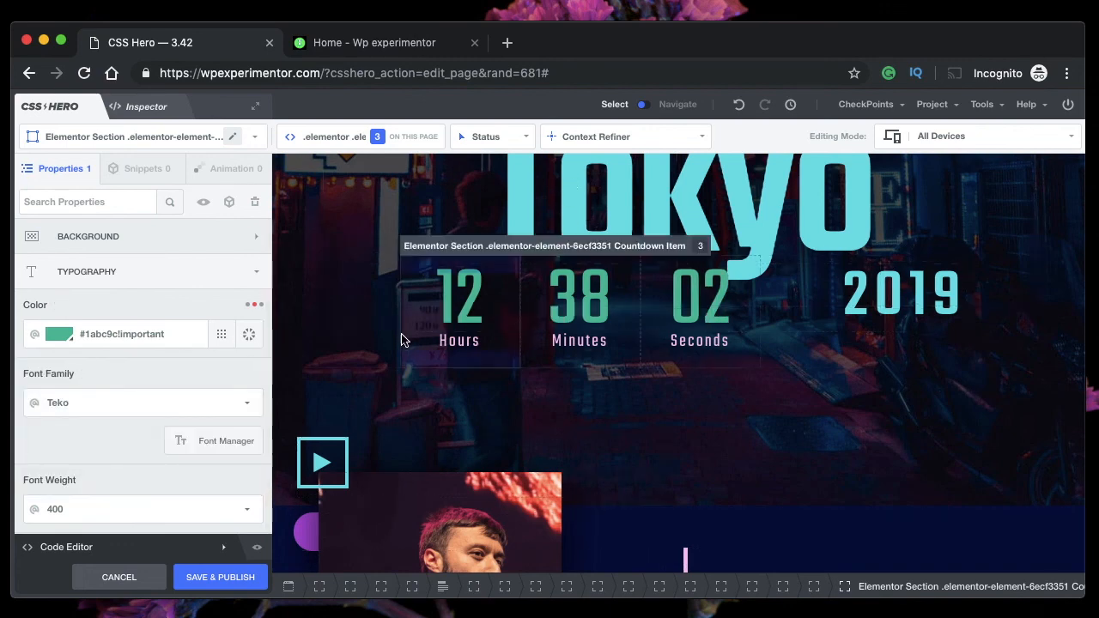
pyautogui.press('super+z')
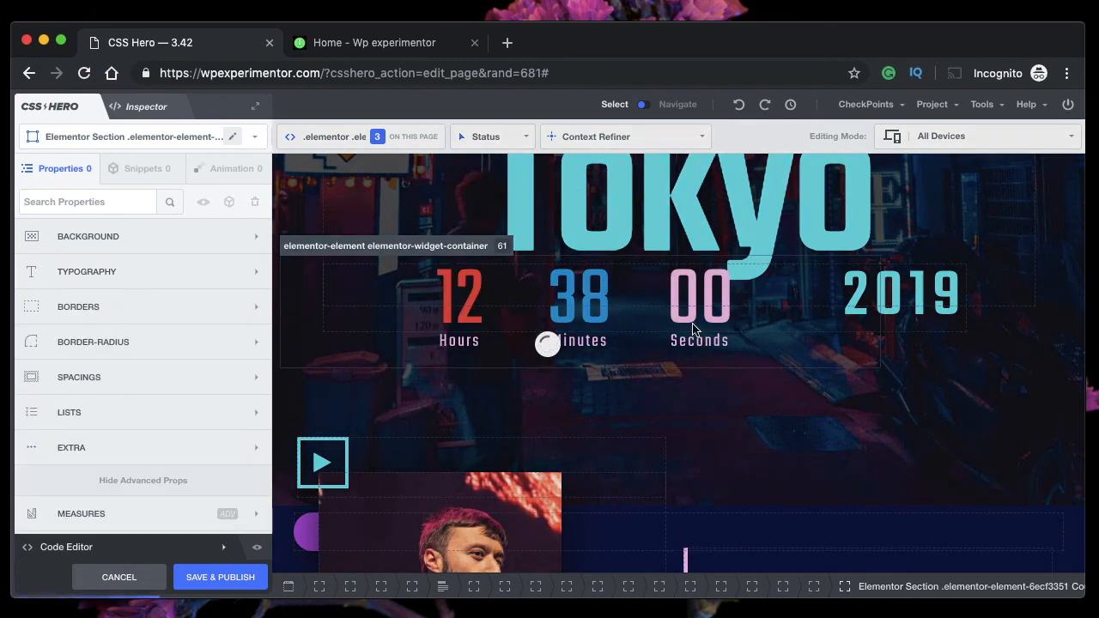
# Restrict the countdown's seconds digit to the Only This Element context and set its text colour to the flat palette's yellow #f1c40f.
pyautogui.click(620, 137)
pyautogui.click(611, 257)
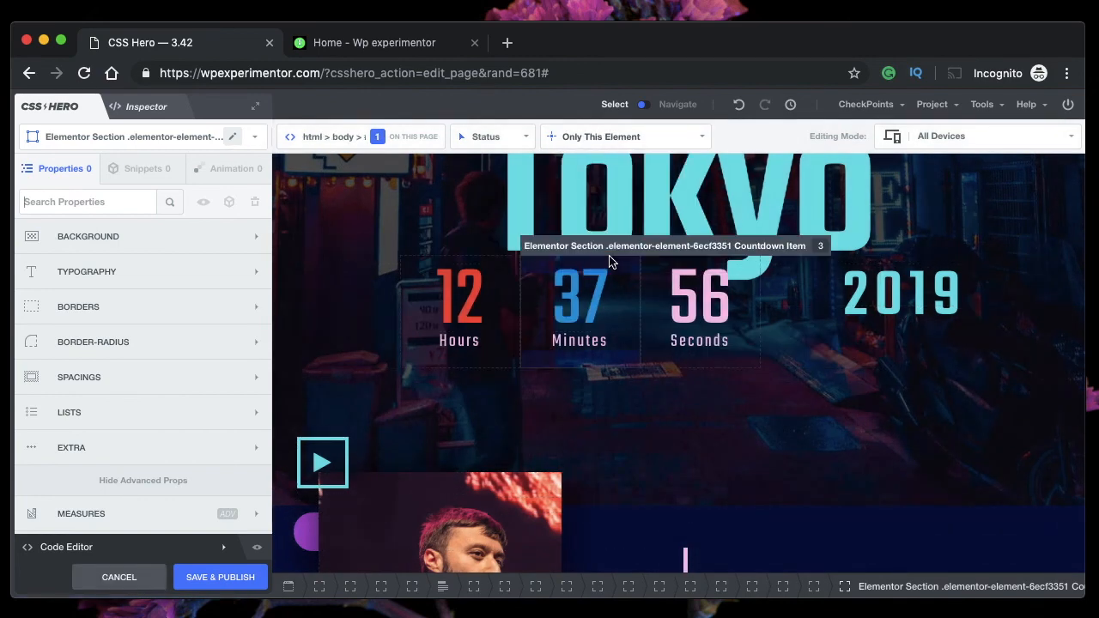
pyautogui.click(133, 272)
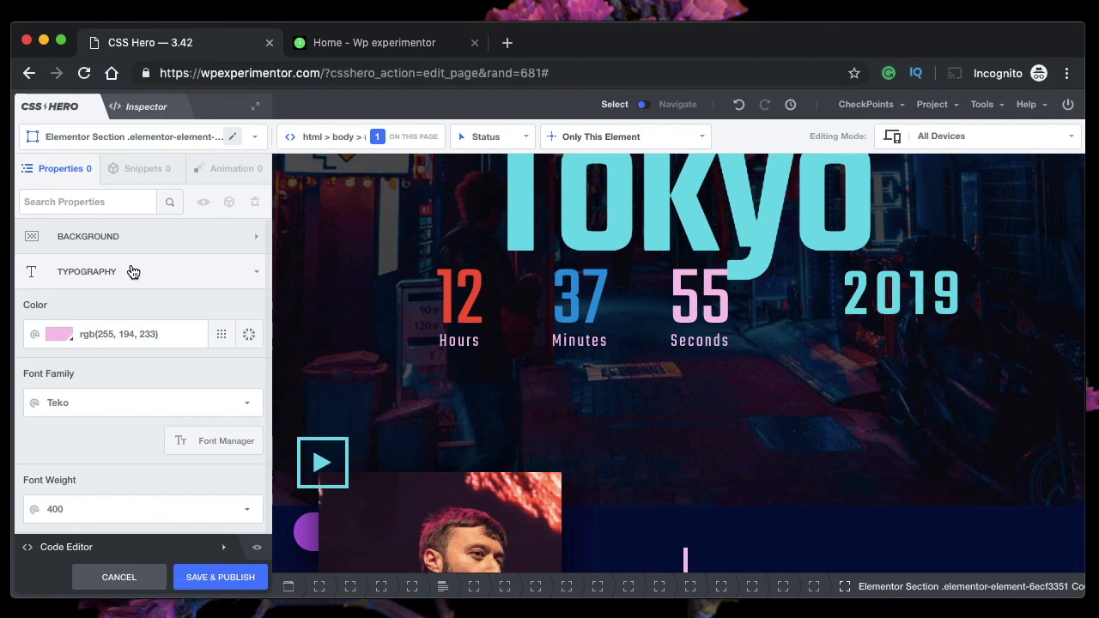
pyautogui.click(221, 334)
pyautogui.click(152, 422)
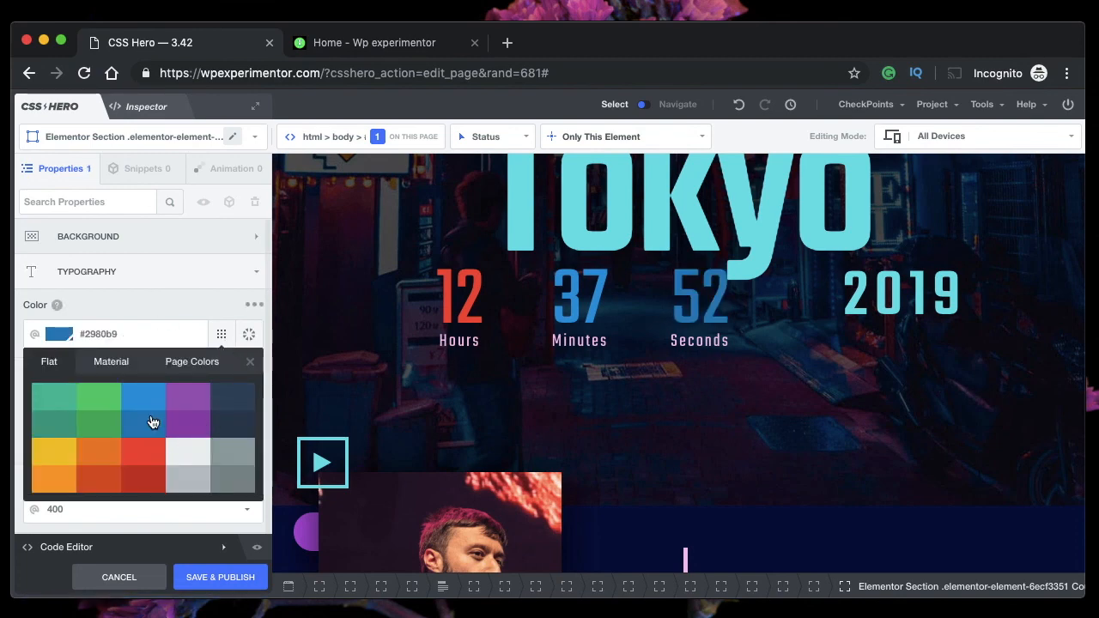
pyautogui.click(72, 457)
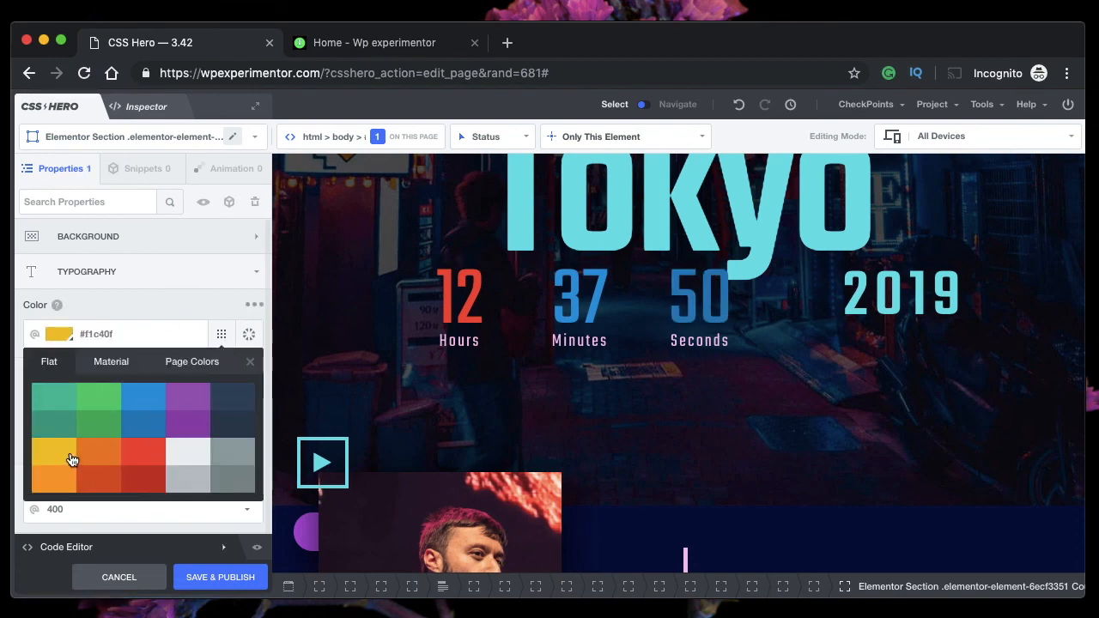
pyautogui.click(249, 363)
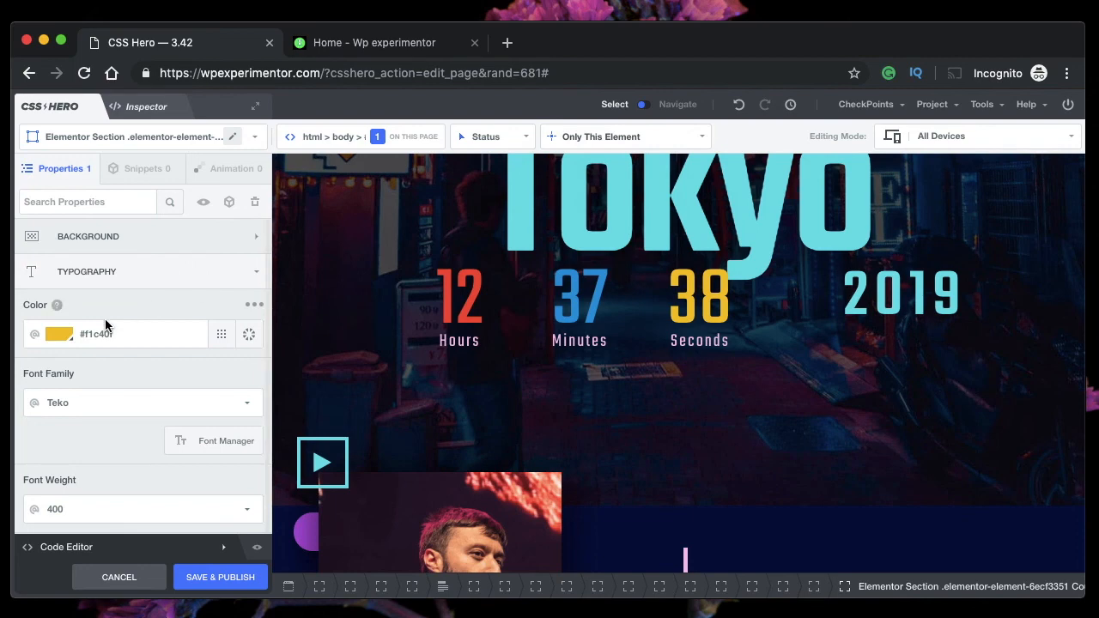
# Set the text colour of all countdown digits to the flat palette's purple #9b59b6 with !important in the Normal context.
pyautogui.scroll(2, 552, 312)
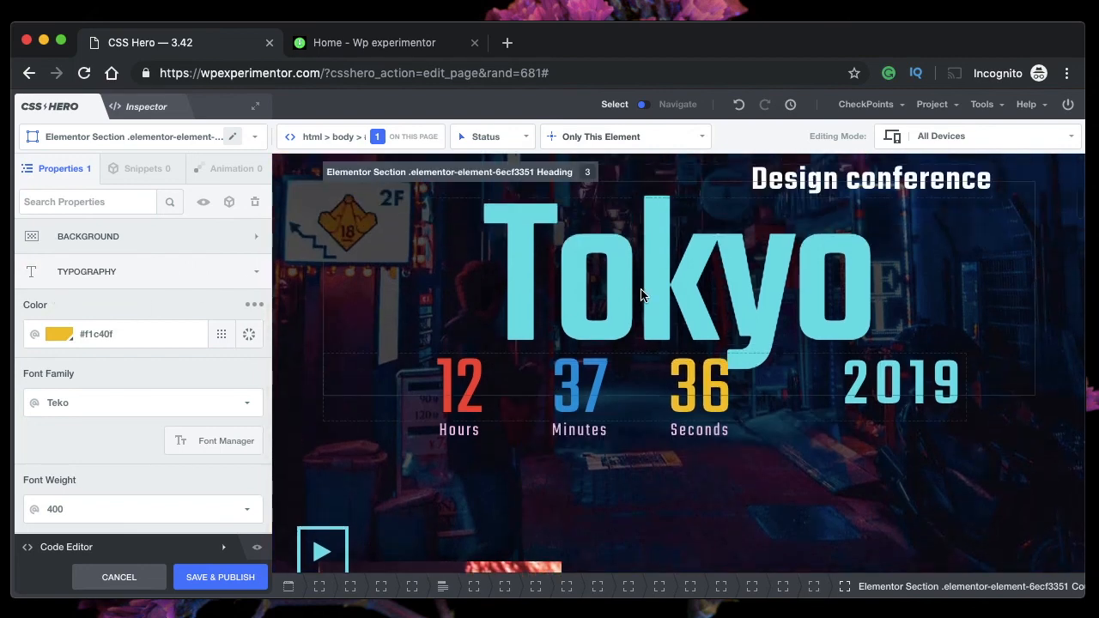
pyautogui.moveTo(604, 136)
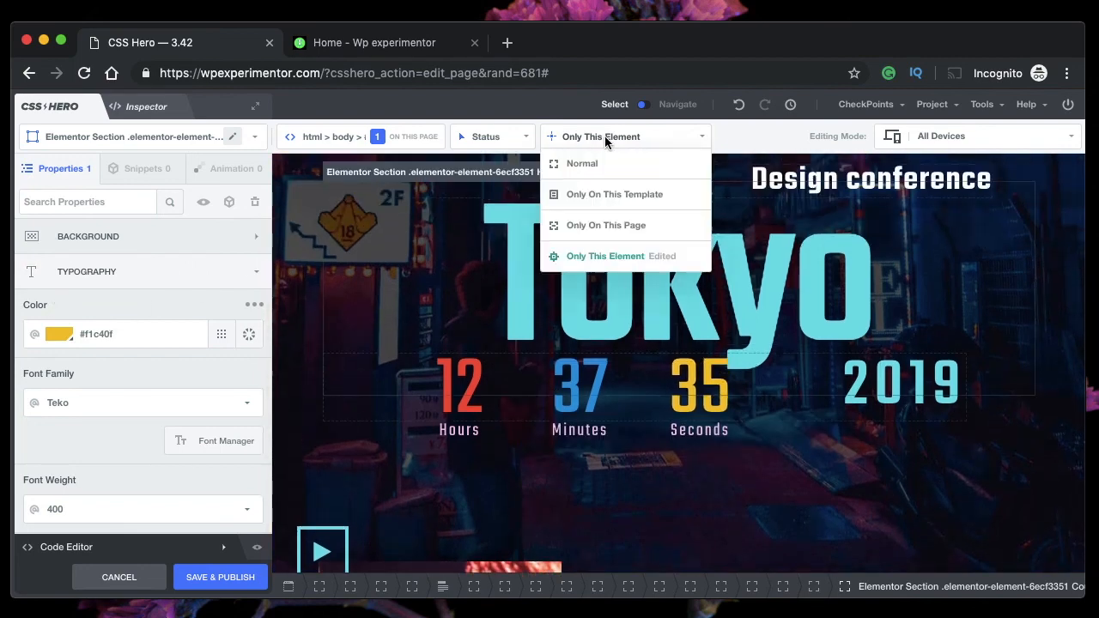
pyautogui.click(611, 234)
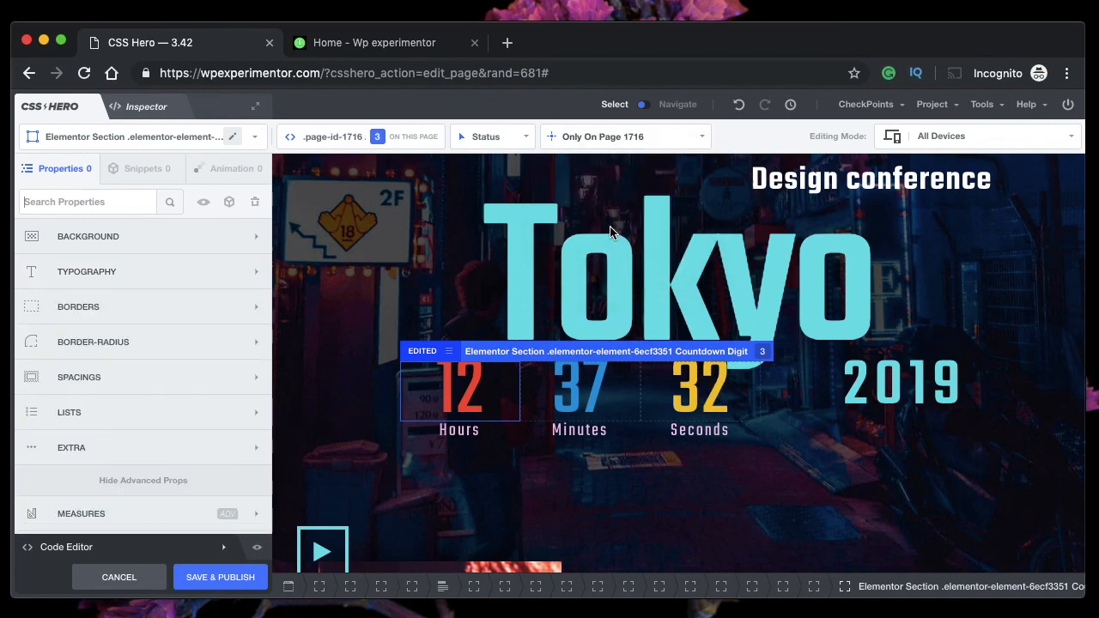
pyautogui.click(109, 278)
pyautogui.click(221, 336)
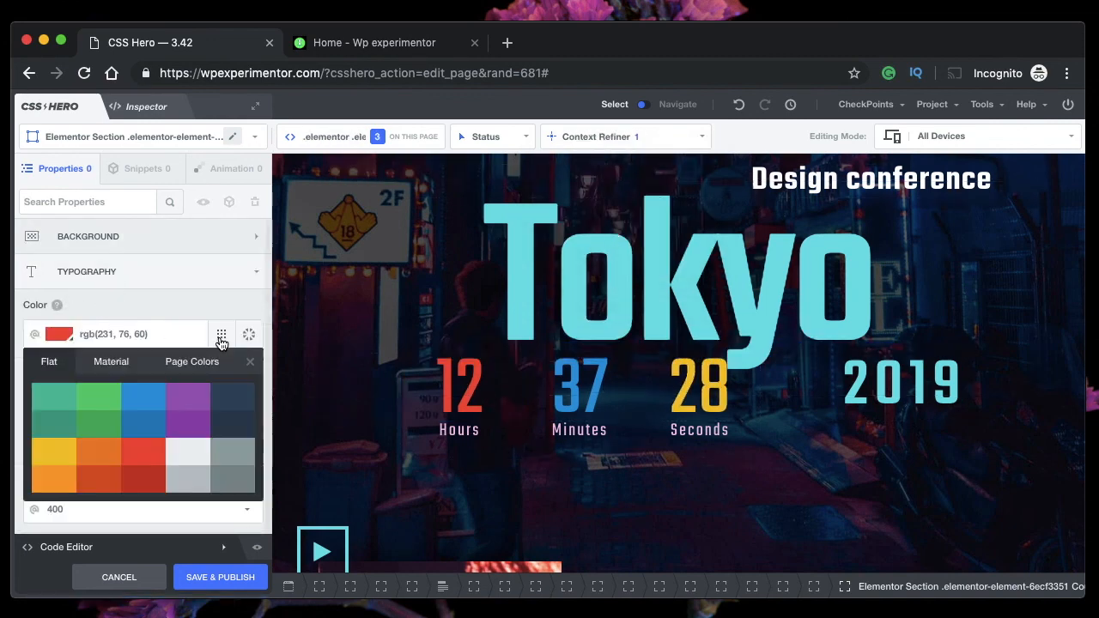
pyautogui.click(187, 406)
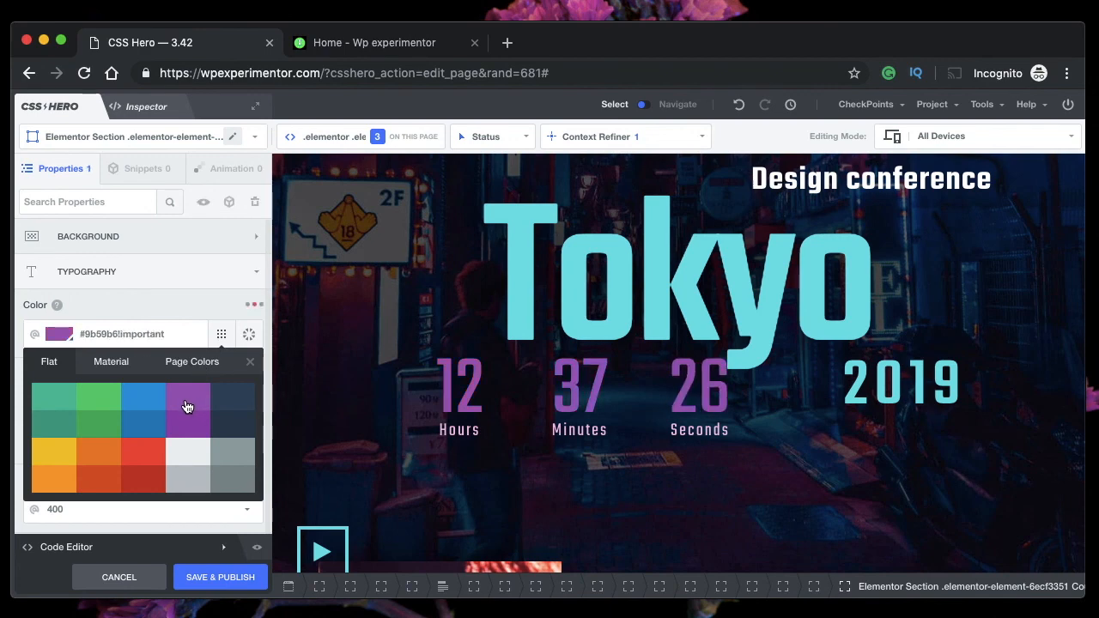
pyautogui.click(249, 362)
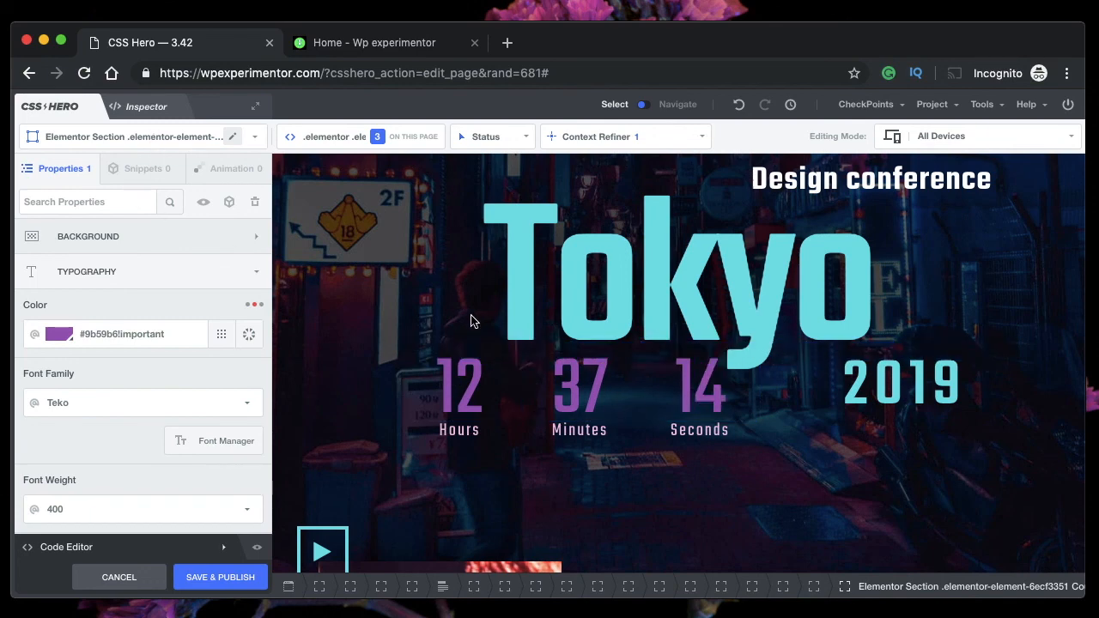
# Restrict the countdown digit styling to the Only On This Template context and look over the page sections around it.
pyautogui.click(637, 137)
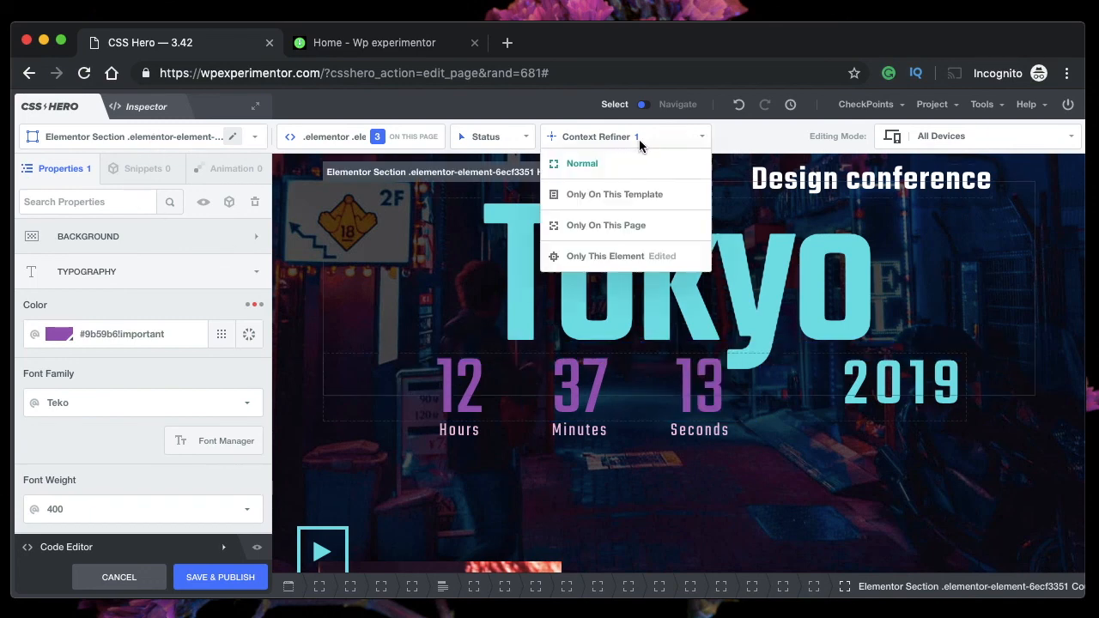
pyautogui.click(633, 196)
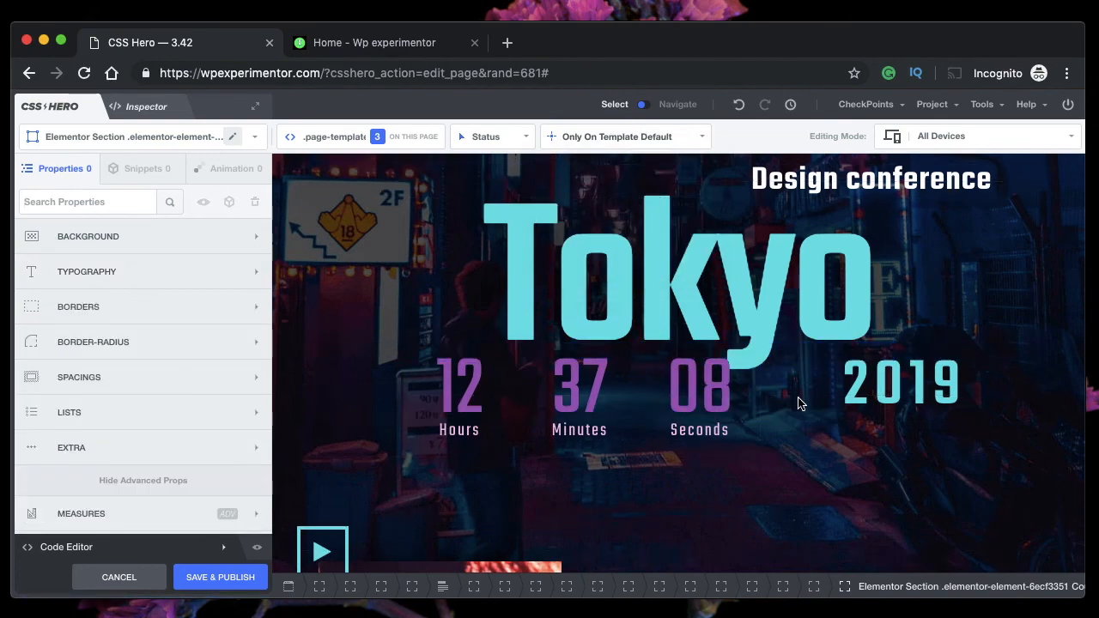
pyautogui.scroll(-15, 757, 480)
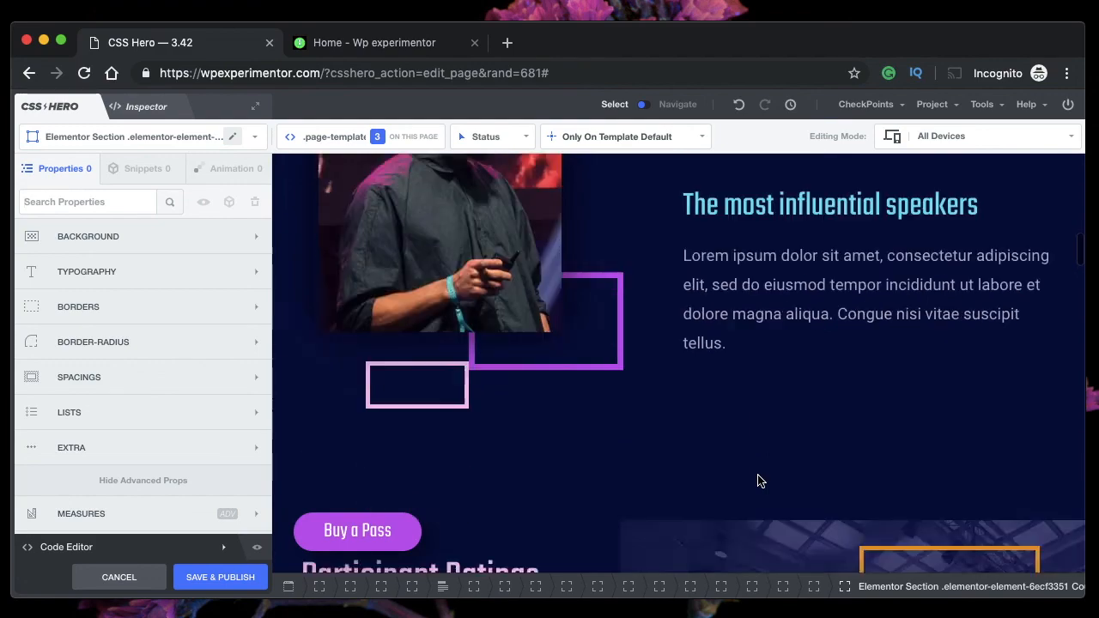
pyautogui.scroll(18, 757, 481)
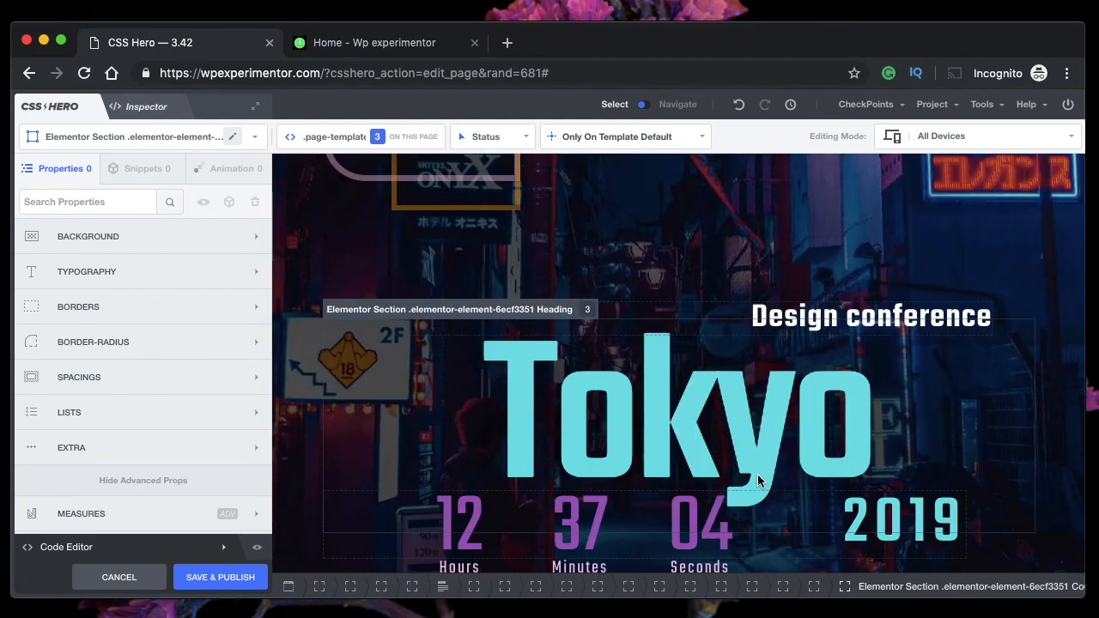
pyautogui.scroll(-3, 757, 481)
pyautogui.click(625, 136)
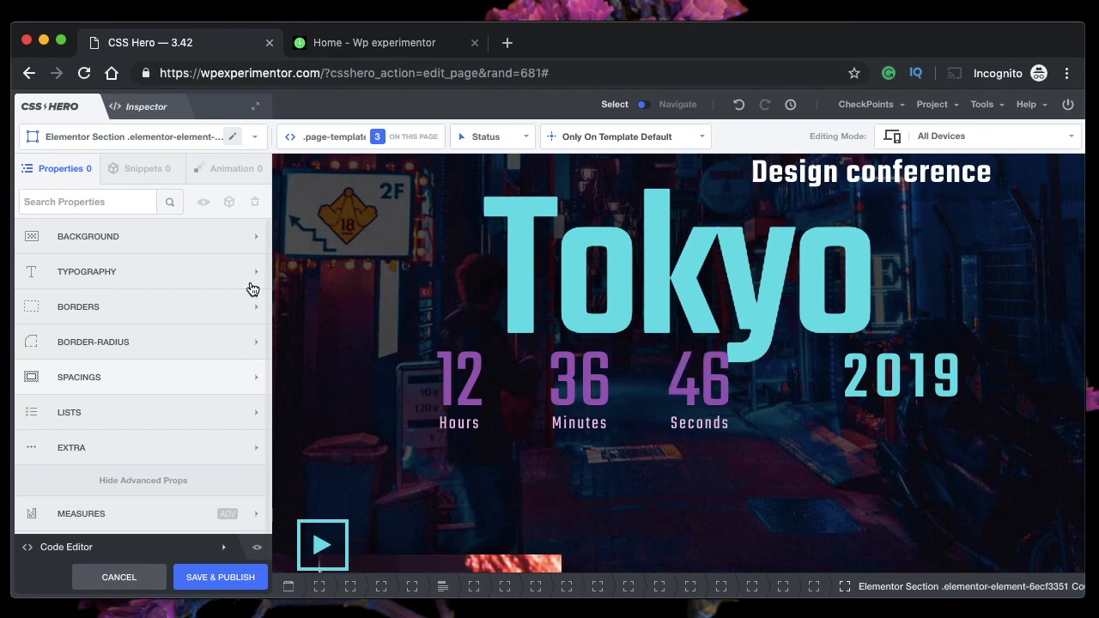
# View the site's home page in the other browser tab and return to the CSS Hero editor.
pyautogui.click(370, 46)
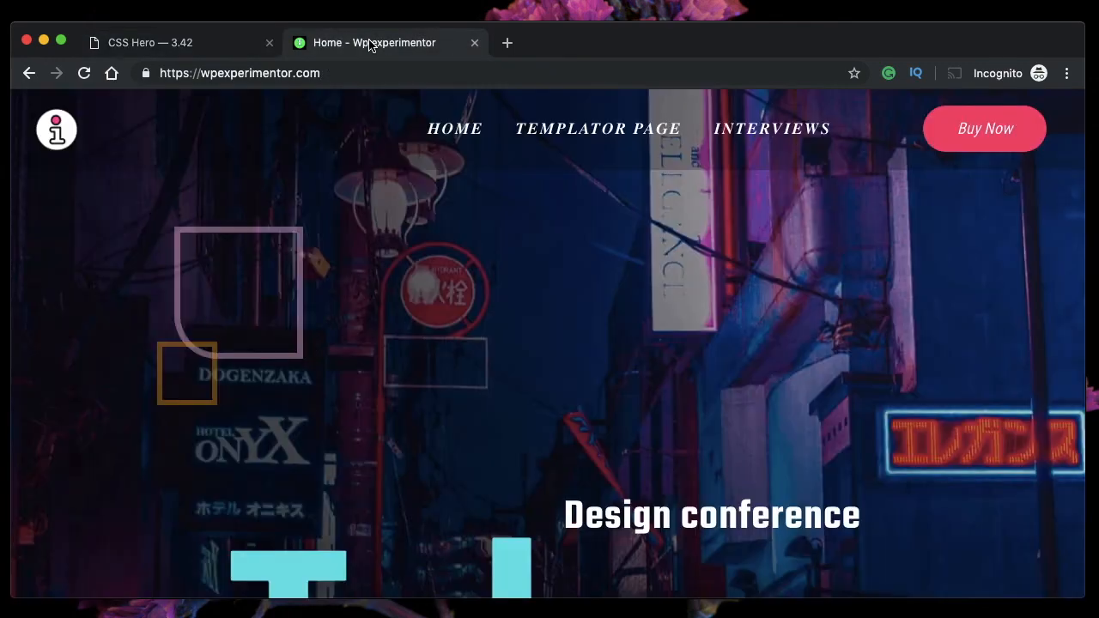
pyautogui.click(215, 49)
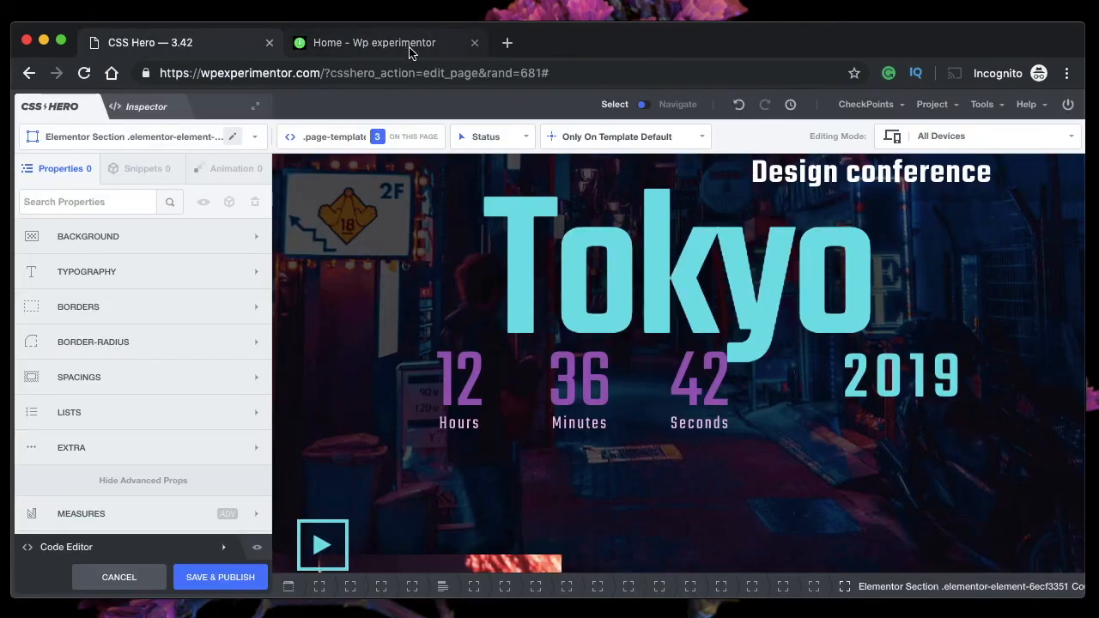